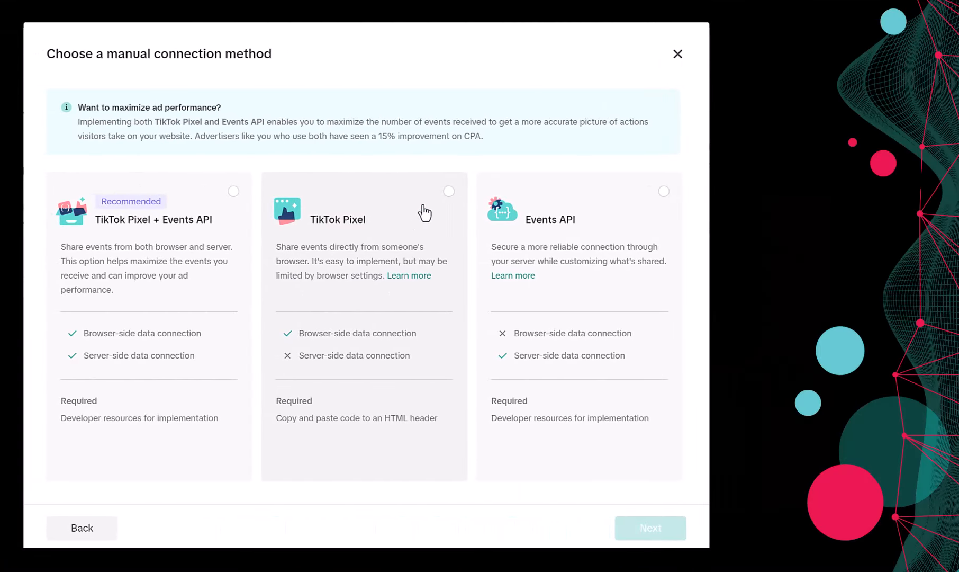
- Choose the TikTok Pixel card as the only manual connection method for the website
{"action": "left_click", "coordinate": [449, 194]}
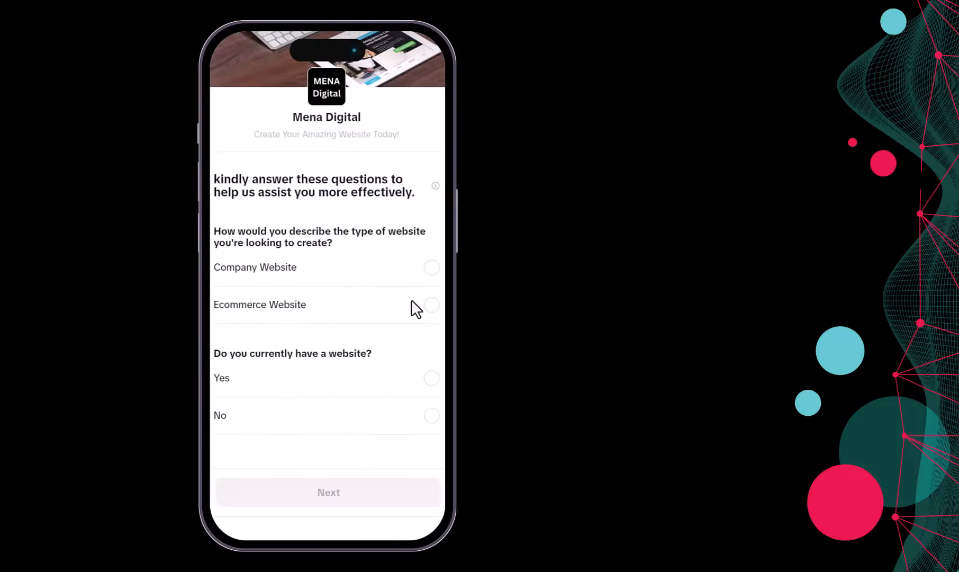
- Answer the lead form preview with Ecommerce Website and No, then continue to the contact details page
{"action": "left_click", "coordinate": [431, 306]}
{"action": "left_click", "coordinate": [431, 416]}
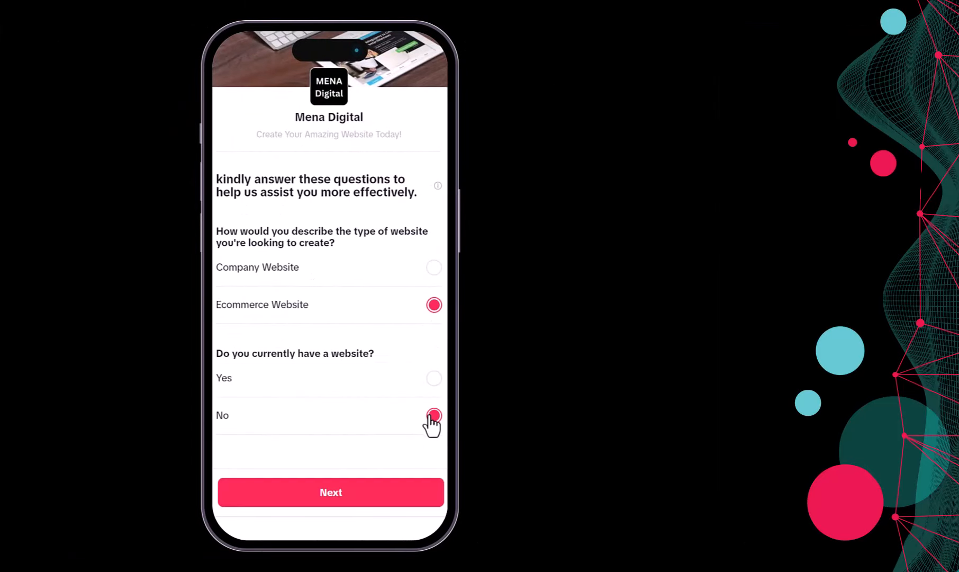
{"action": "left_click", "coordinate": [407, 495]}
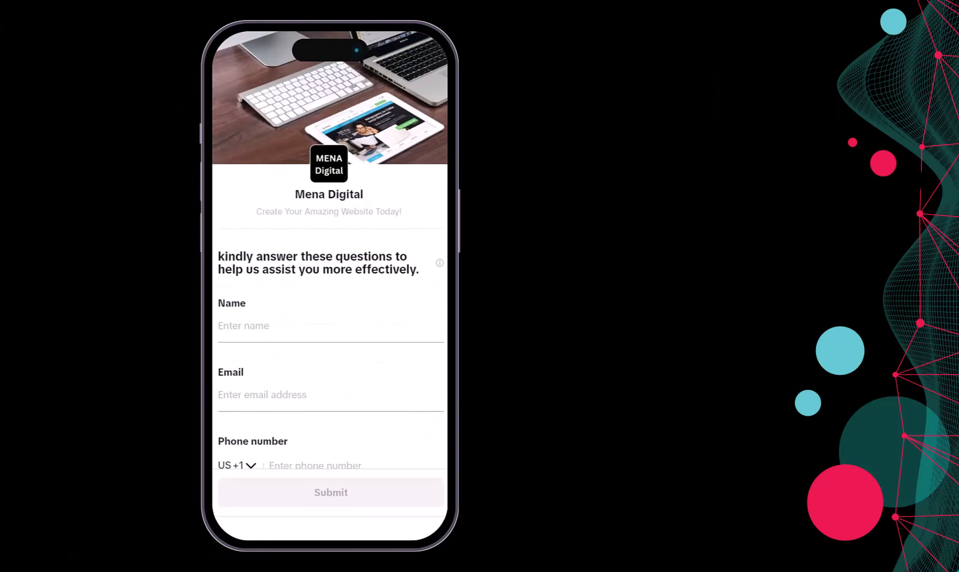
{"action": "scroll", "coordinate": [355, 327], "scroll_direction": "down", "scroll_amount": 2}
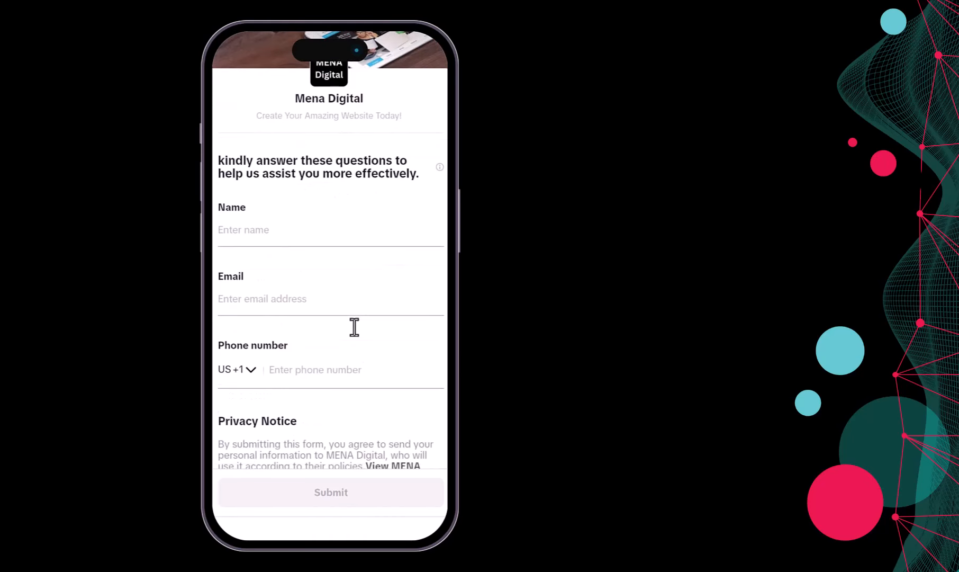
{"action": "scroll", "coordinate": [354, 327], "scroll_direction": "down", "scroll_amount": 2}
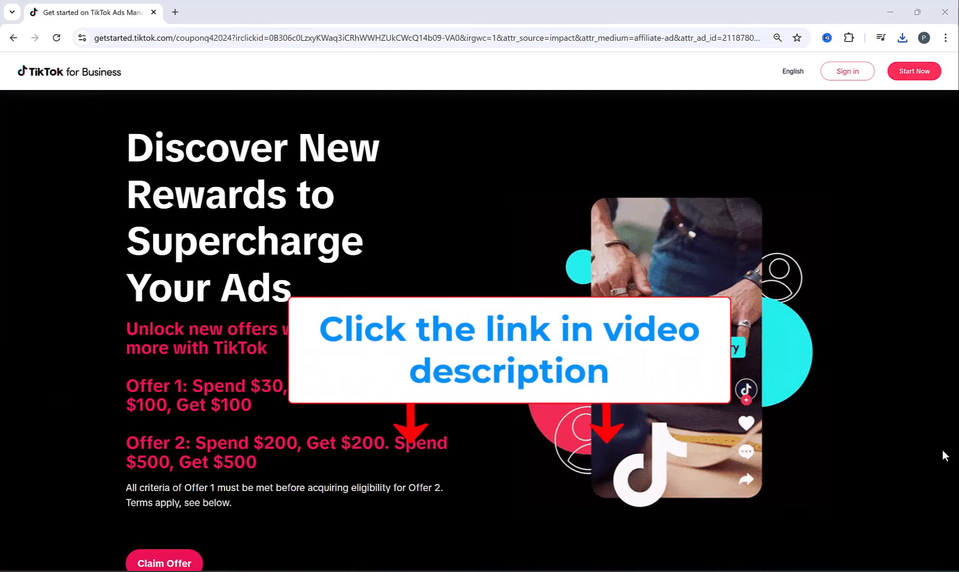
- Go to prodigitalhub.net/tiktok and scroll the Create Advertiser Account sign-up page
{"action": "key", "text": "ctrl+l"}
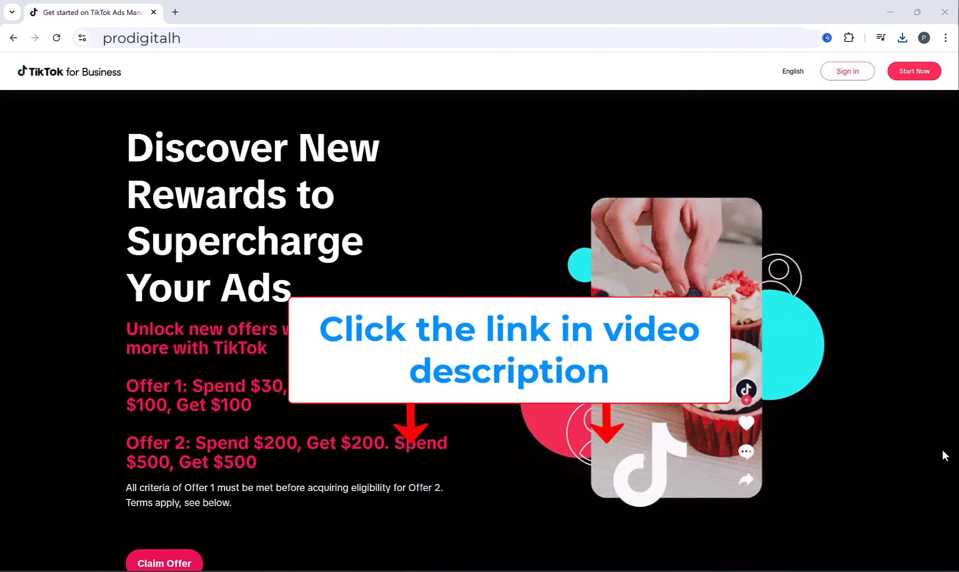
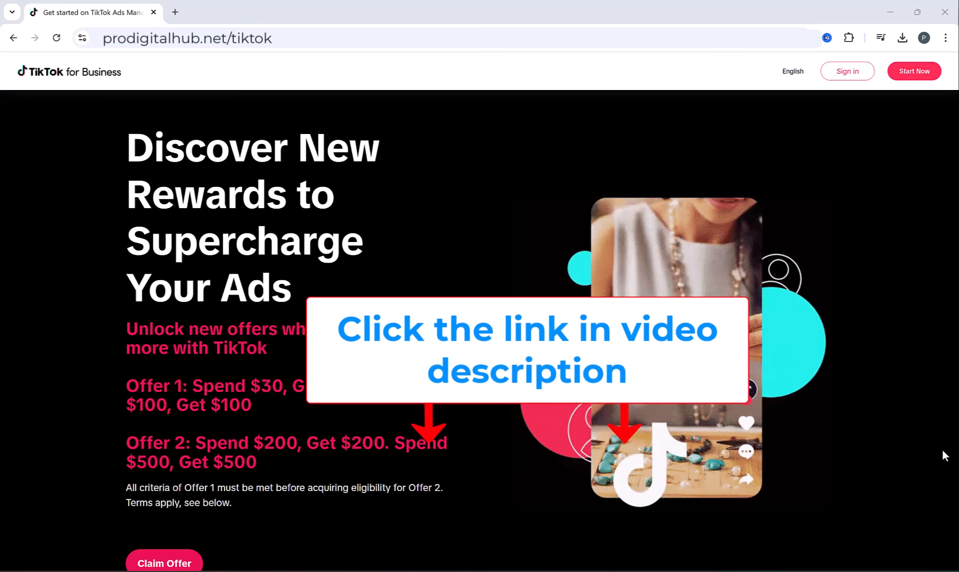
{"action": "scroll", "coordinate": [333, 270], "scroll_direction": "down", "scroll_amount": 1}
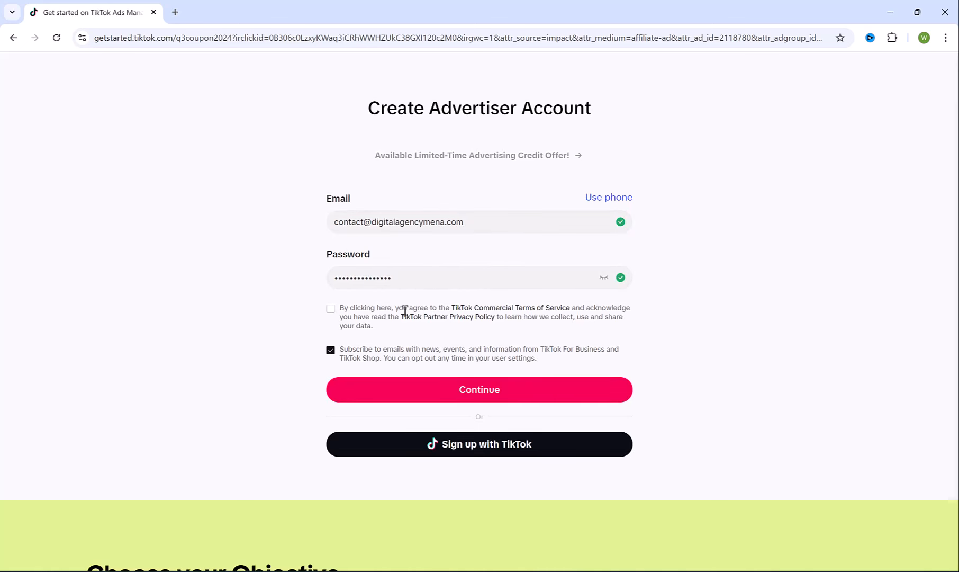
- Accept the terms, submit the sign-up, and pick both matching 'r' shapes in the captcha
{"action": "left_click", "coordinate": [331, 309]}
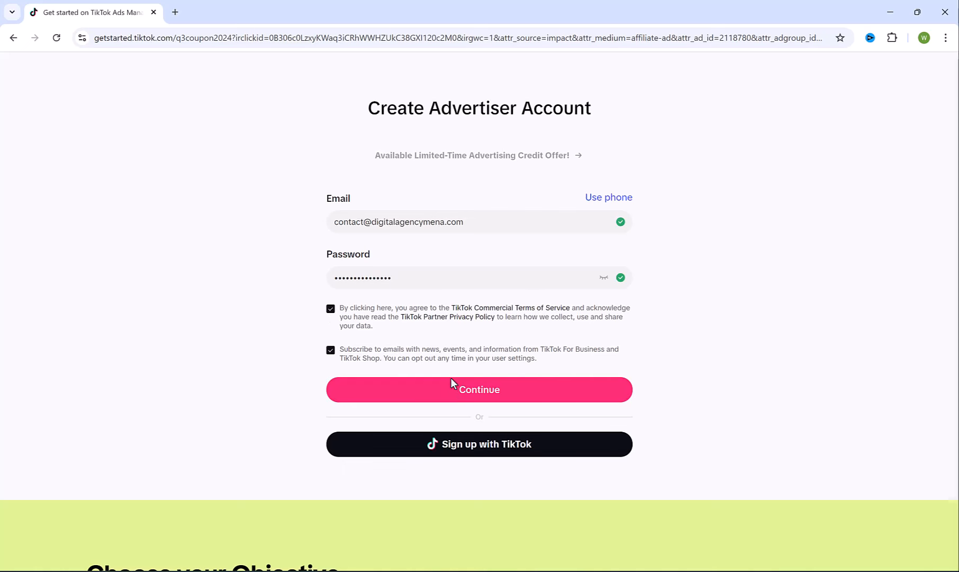
{"action": "left_click", "coordinate": [464, 379]}
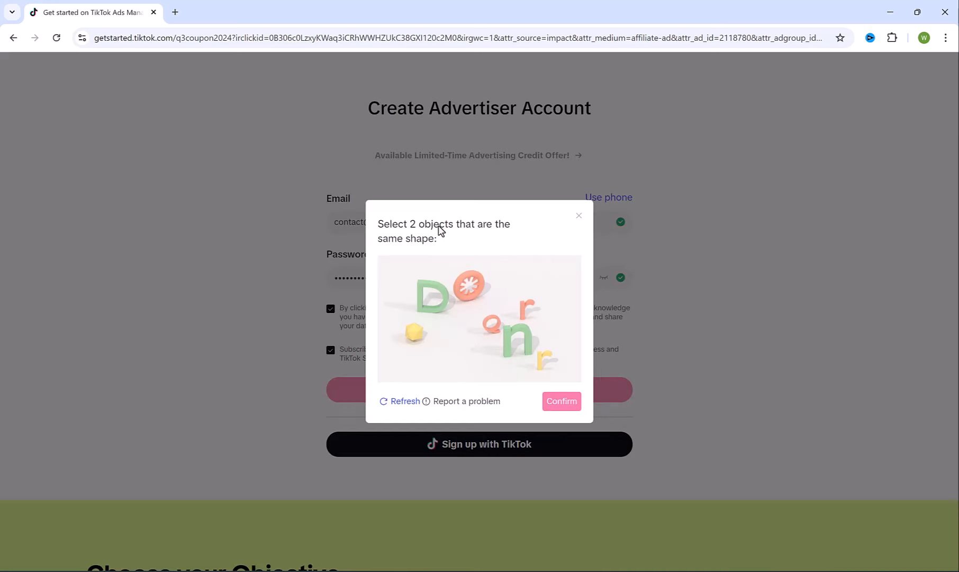
{"action": "left_click", "coordinate": [526, 302]}
{"action": "left_click", "coordinate": [545, 360]}
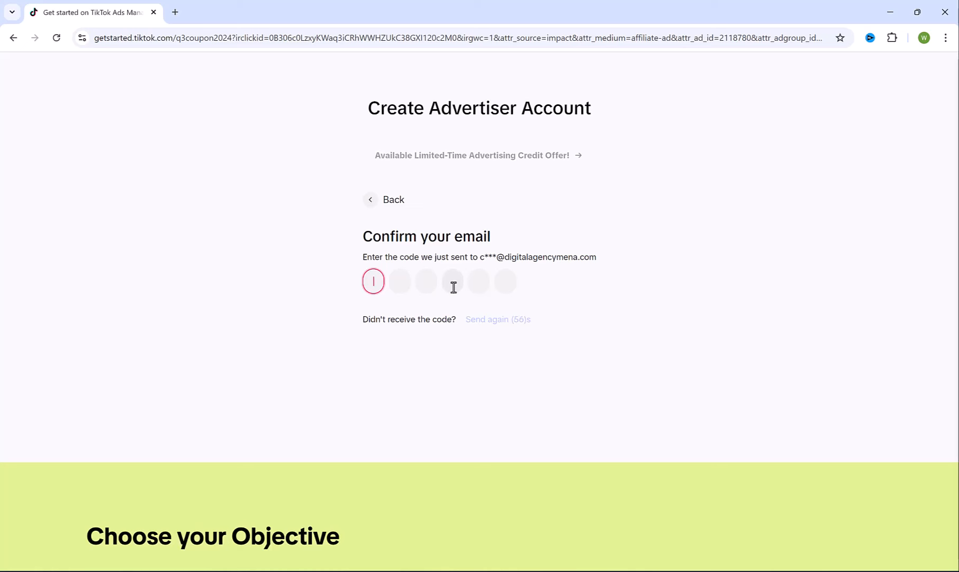
- Copy the code from the TikTok for Business verification e-mail in Hostinger Webmail
{"action": "key", "text": "alt+Tab"}
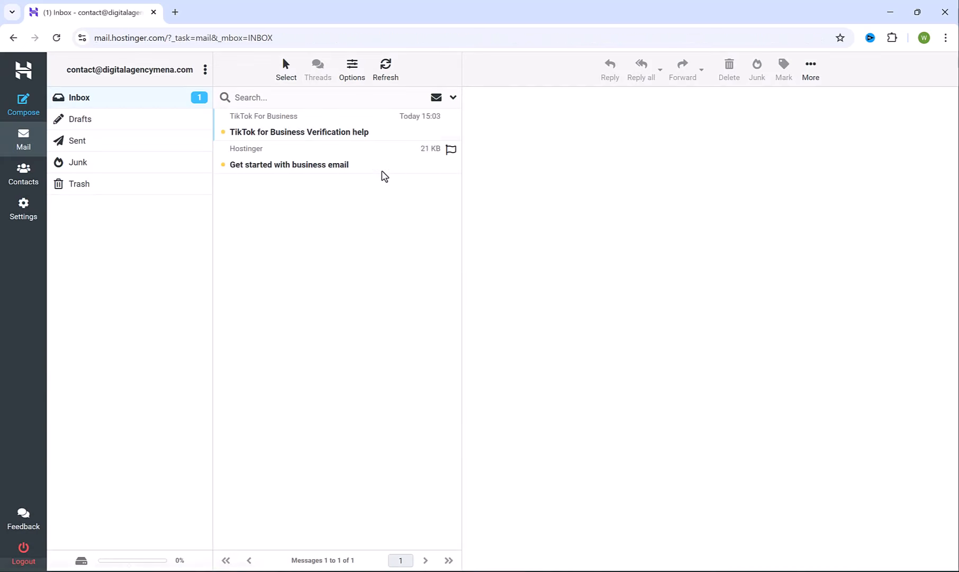
{"action": "left_click", "coordinate": [282, 121]}
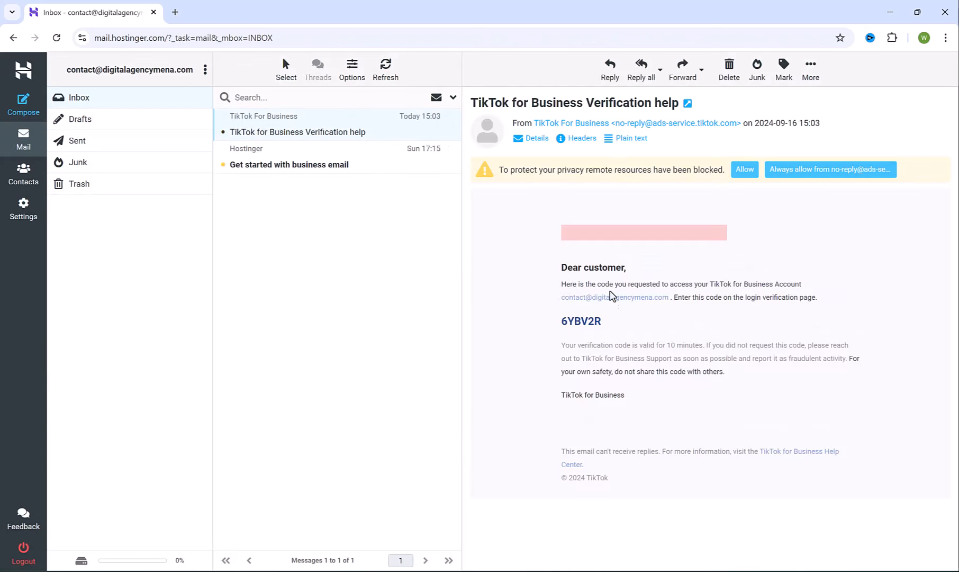
{"action": "double_click", "coordinate": [575, 323]}
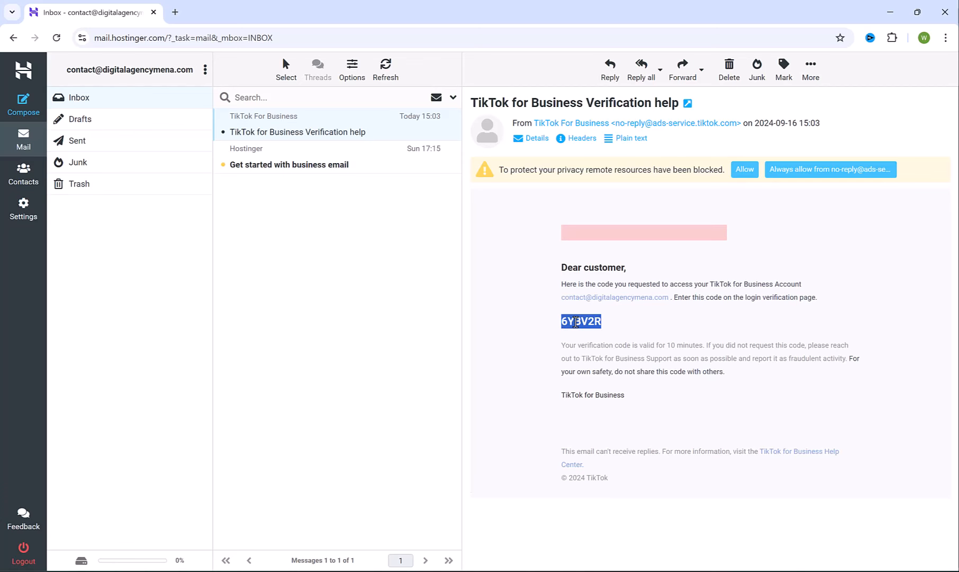
{"action": "key", "text": "alt+Tab"}
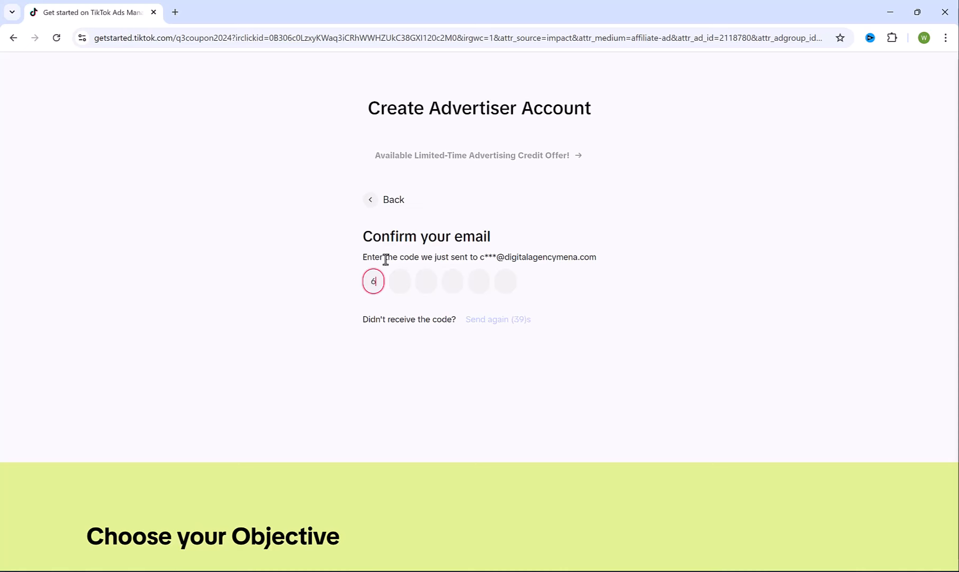
- Set the advertiser industry to Utility Software > Software Tools
{"action": "left_click", "coordinate": [328, 226]}
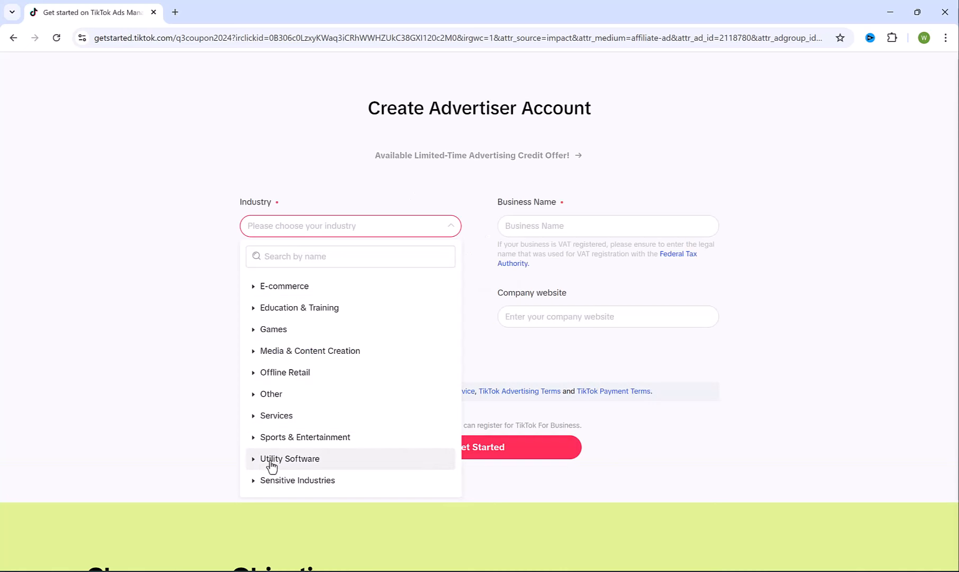
{"action": "left_click", "coordinate": [253, 459]}
{"action": "left_click", "coordinate": [295, 463]}
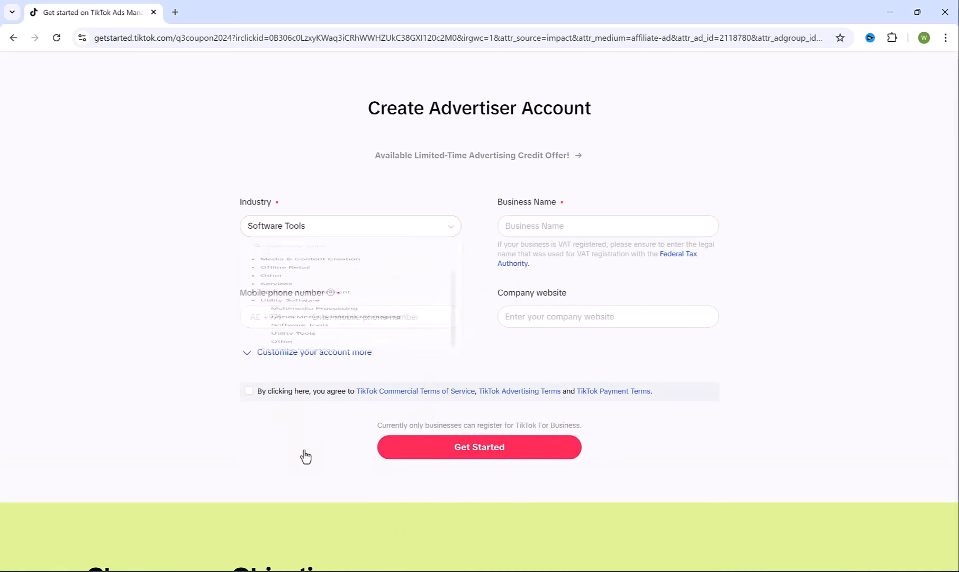
- Enter business name 'Pordigital Hub LLC' and the phone number, accept the terms, and create the account
{"action": "left_click", "coordinate": [577, 227]}
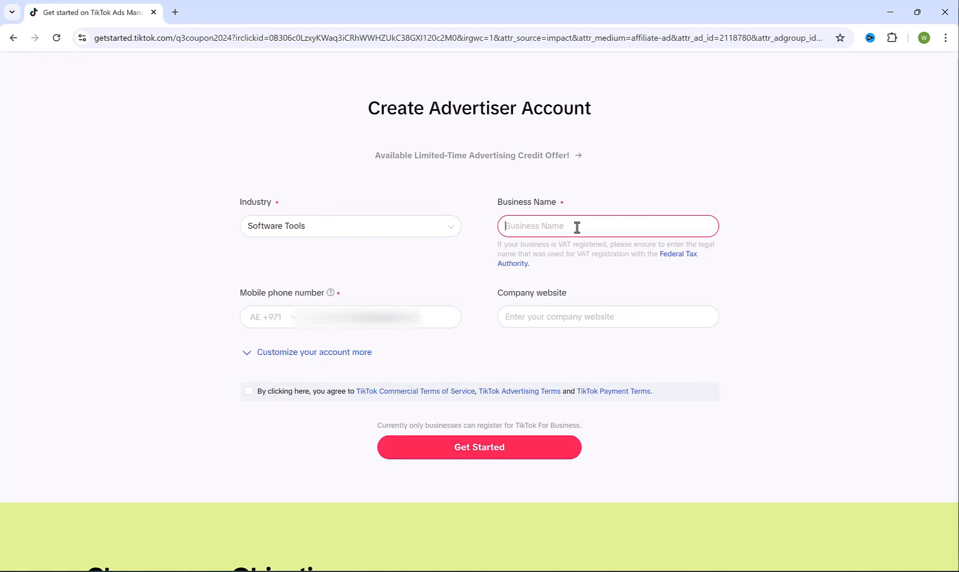
{"action": "type", "text": "Pordigital Hub LLC"}
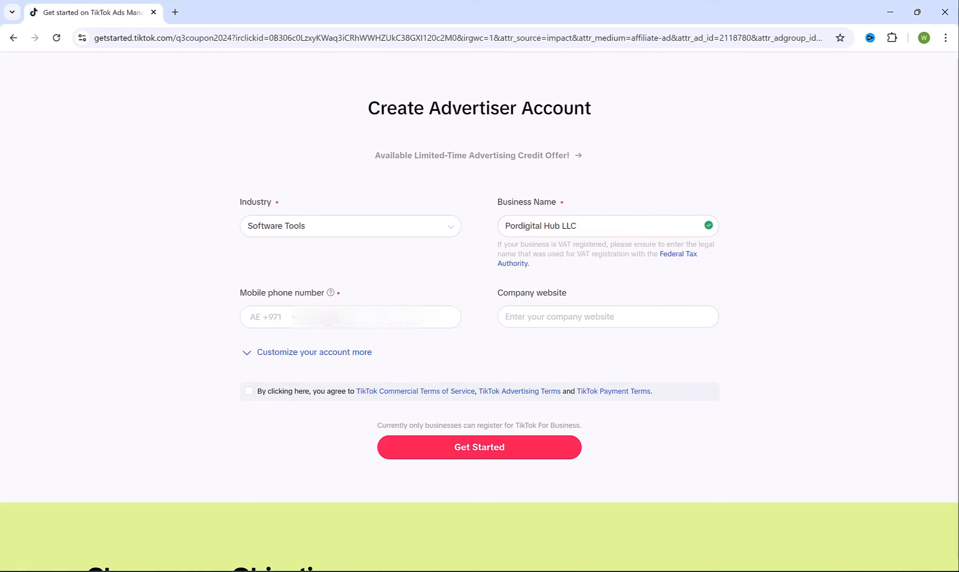
{"action": "left_click", "coordinate": [571, 313]}
{"action": "left_click", "coordinate": [249, 391]}
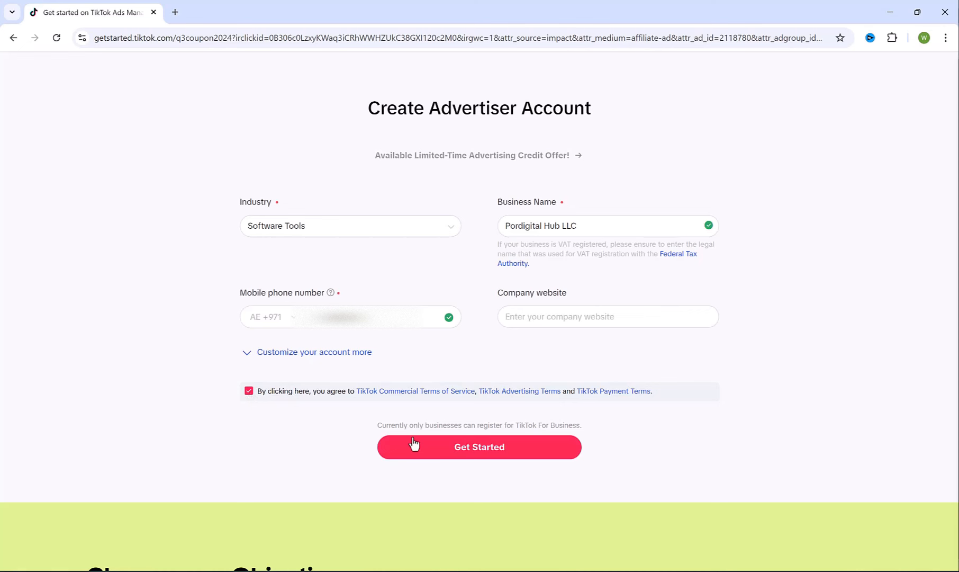
{"action": "left_click", "coordinate": [517, 454]}
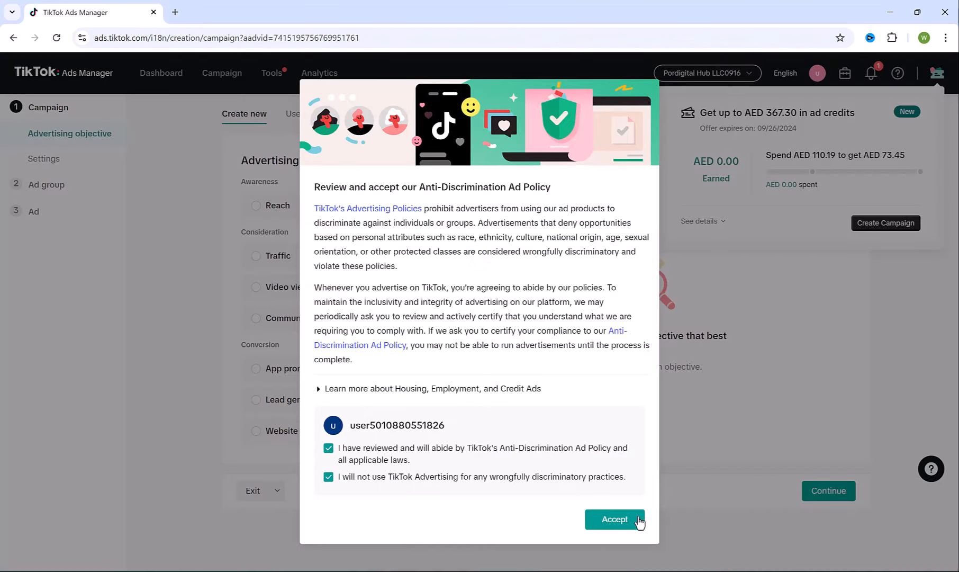
- Accept the Anti-Discrimination Ad Policy with both certifications ticked
{"action": "left_click", "coordinate": [613, 520]}
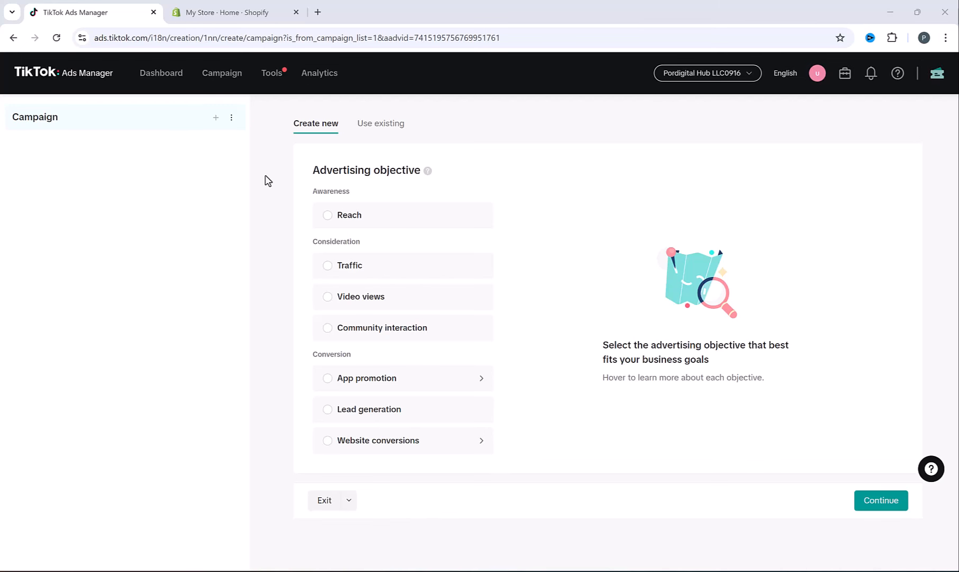
- Leave the campaign draft for Tools > Events Manager, then switch to the Shopify admin tab
{"action": "mouse_move", "coordinate": [270, 74]}
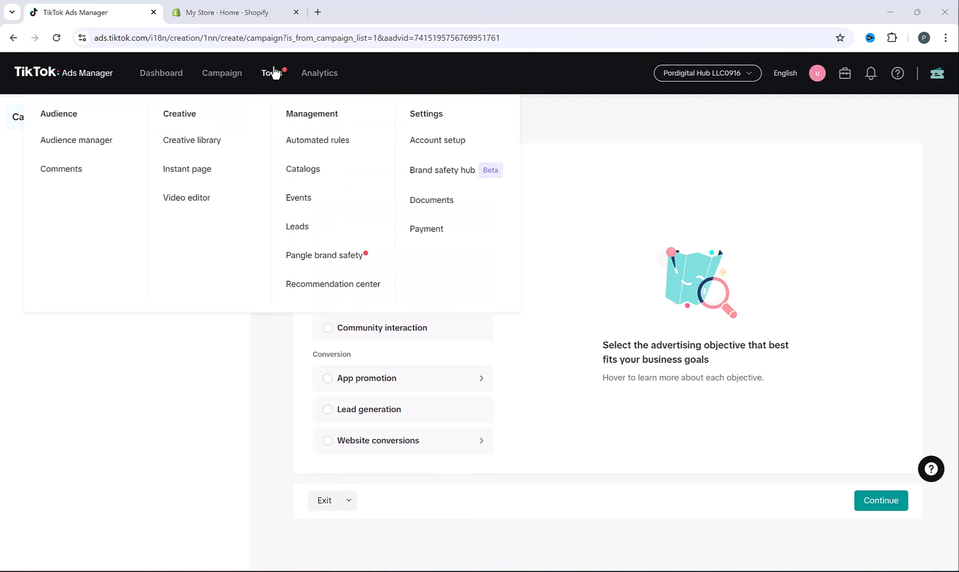
{"action": "left_click", "coordinate": [309, 202]}
{"action": "left_click", "coordinate": [561, 363]}
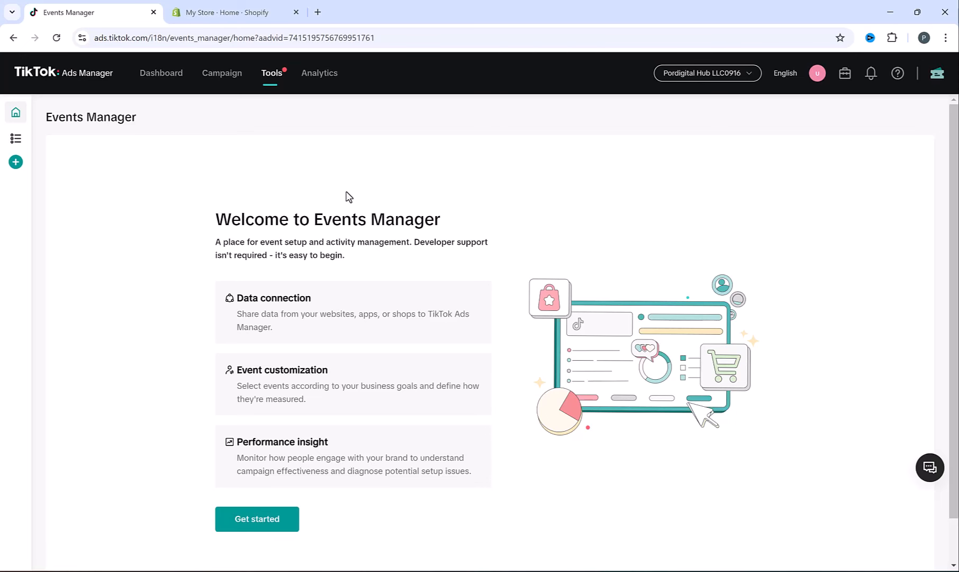
{"action": "left_click", "coordinate": [235, 7]}
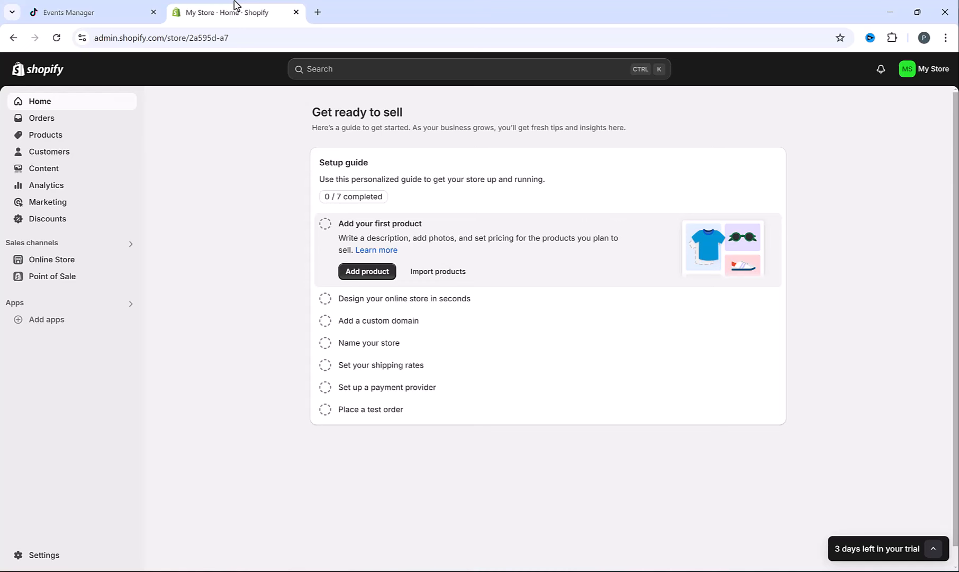
- Search the Shopify App Store for 'tiktok'
{"action": "left_click", "coordinate": [33, 320]}
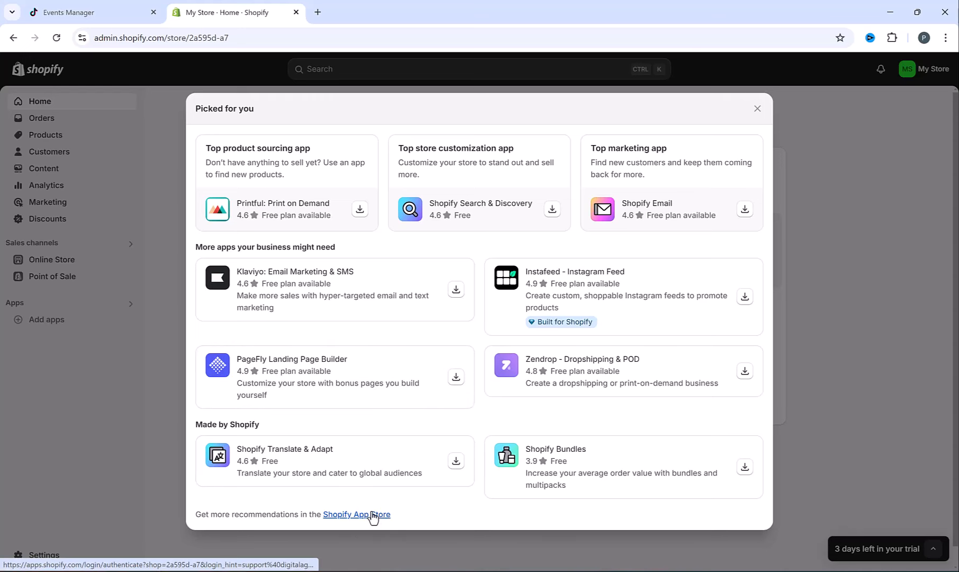
{"action": "left_click", "coordinate": [373, 514]}
{"action": "left_click", "coordinate": [409, 73]}
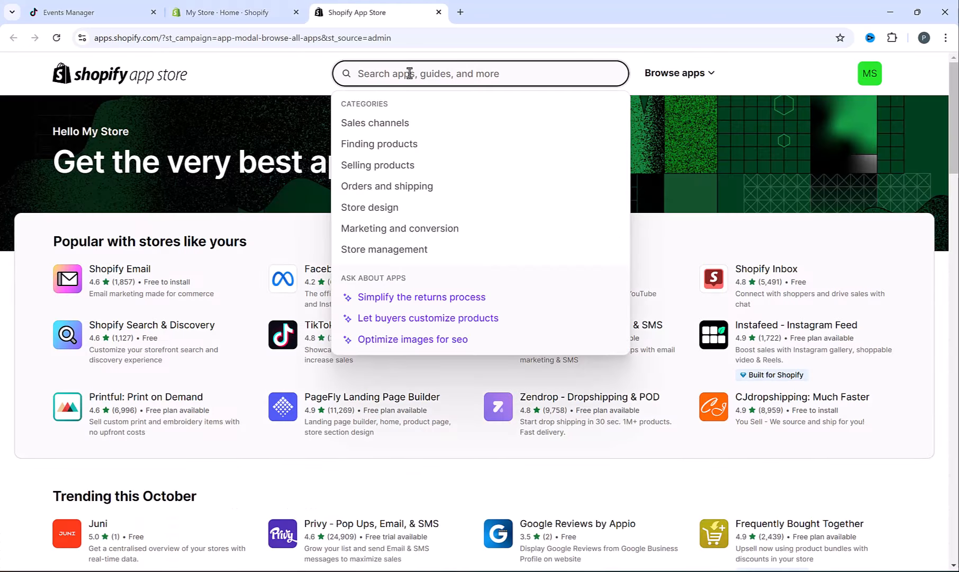
{"action": "type", "text": "tiktok"}
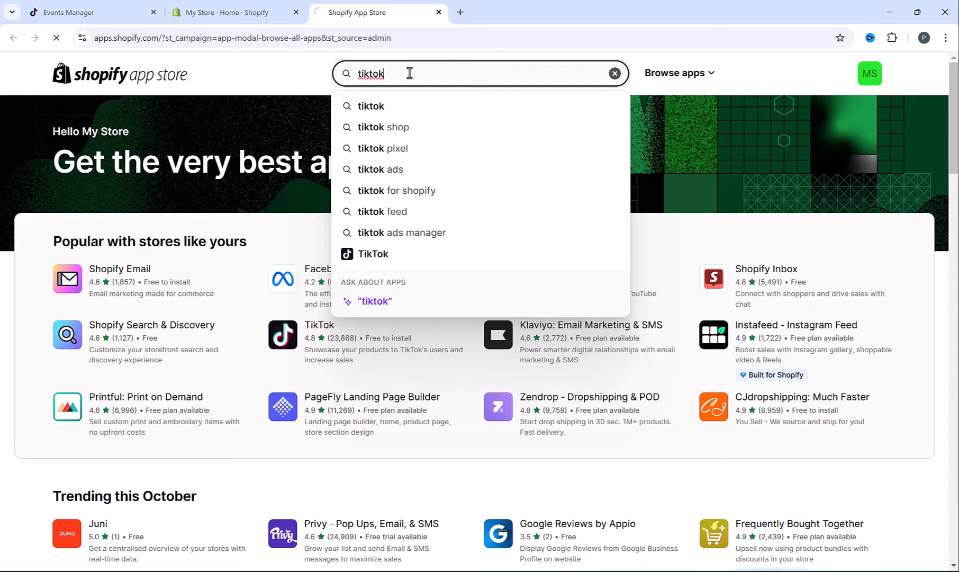
{"action": "key", "text": "Return"}
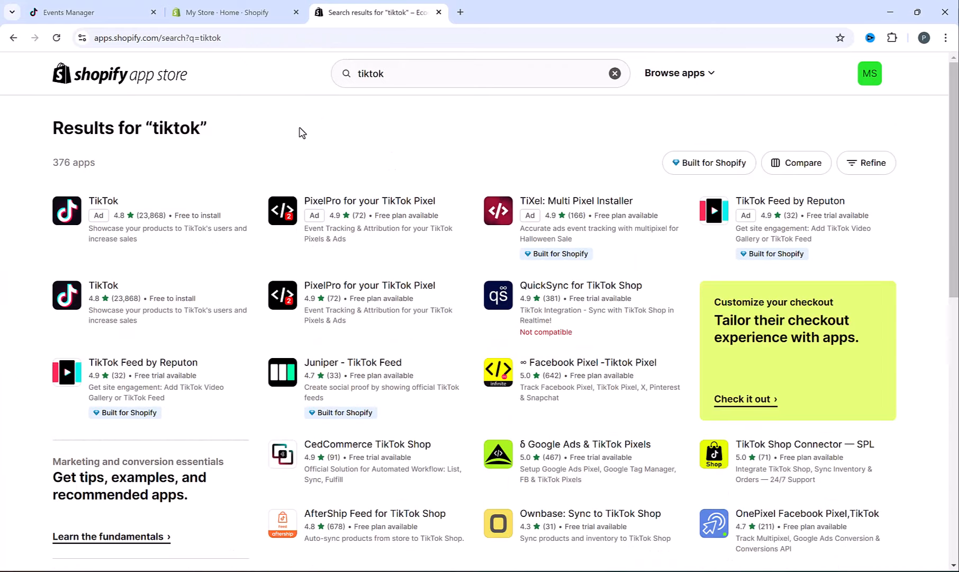
- Install the official TikTok app and approve its permissions
{"action": "left_click", "coordinate": [108, 289]}
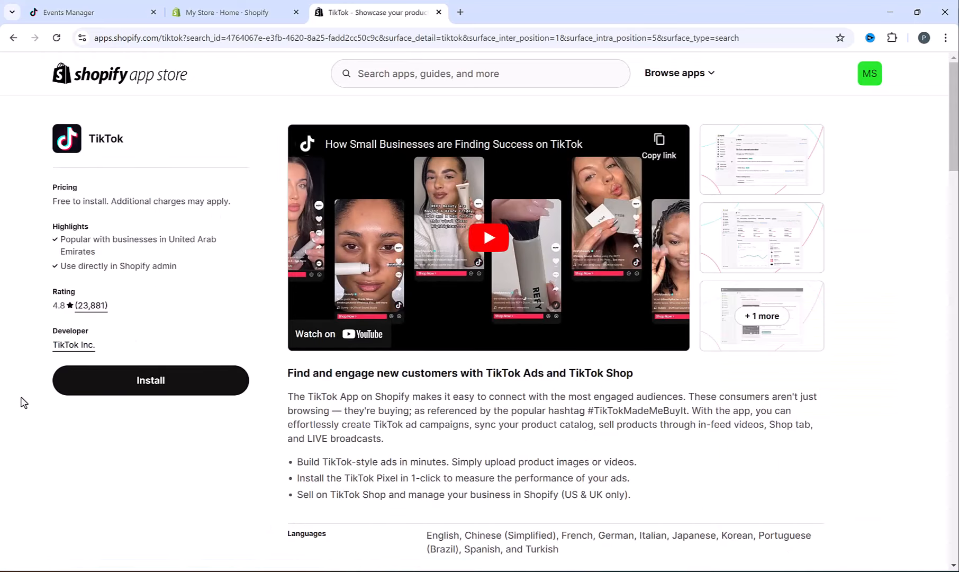
{"action": "left_click", "coordinate": [186, 382]}
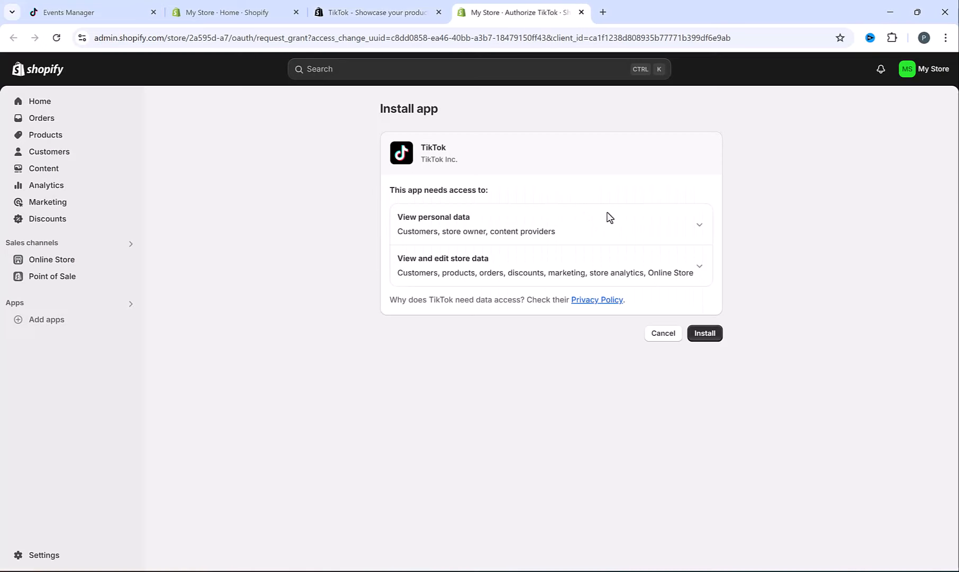
{"action": "left_click", "coordinate": [706, 334]}
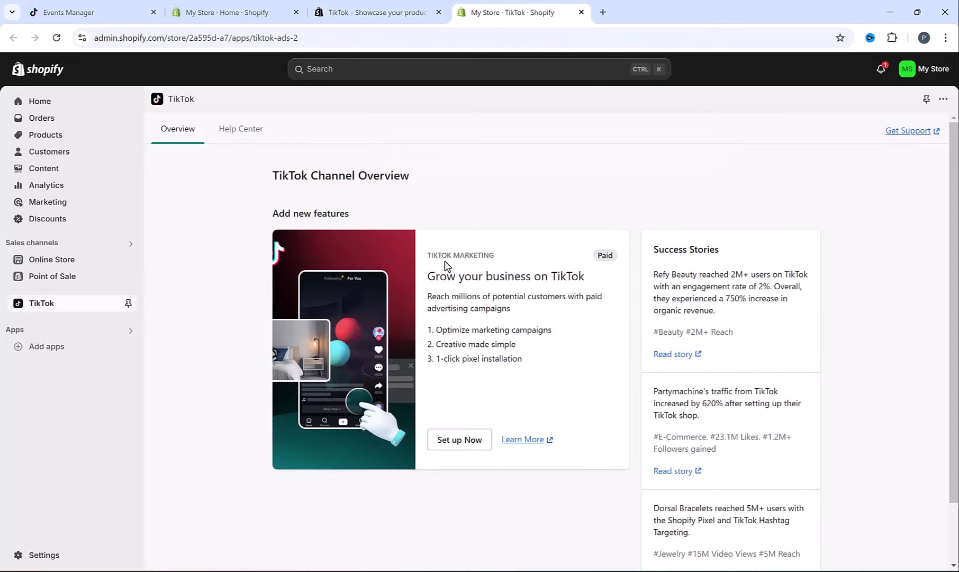
- Connect the TikTok For Business, Business Center and Ads Manager accounts to Shopify
{"action": "left_click", "coordinate": [458, 440]}
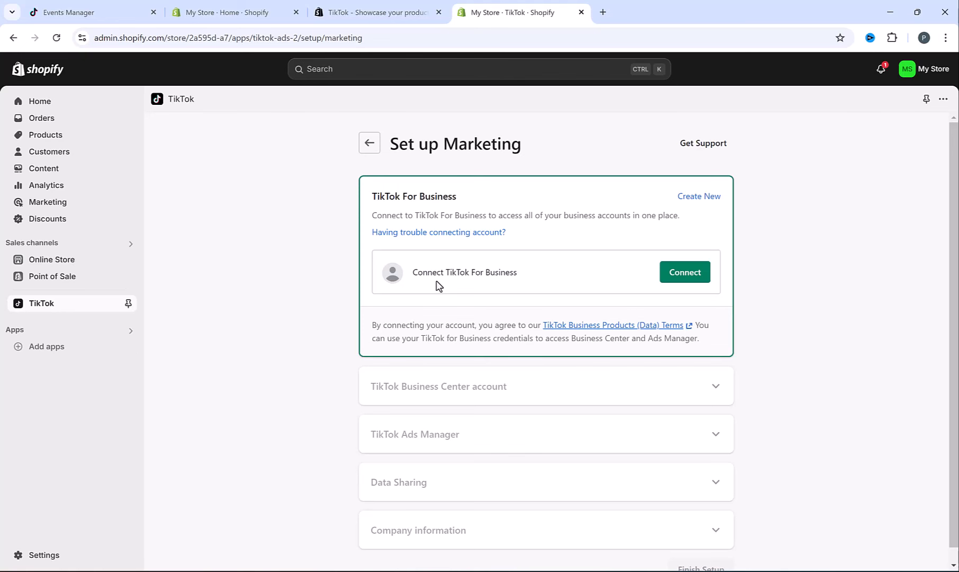
{"action": "left_click", "coordinate": [686, 276]}
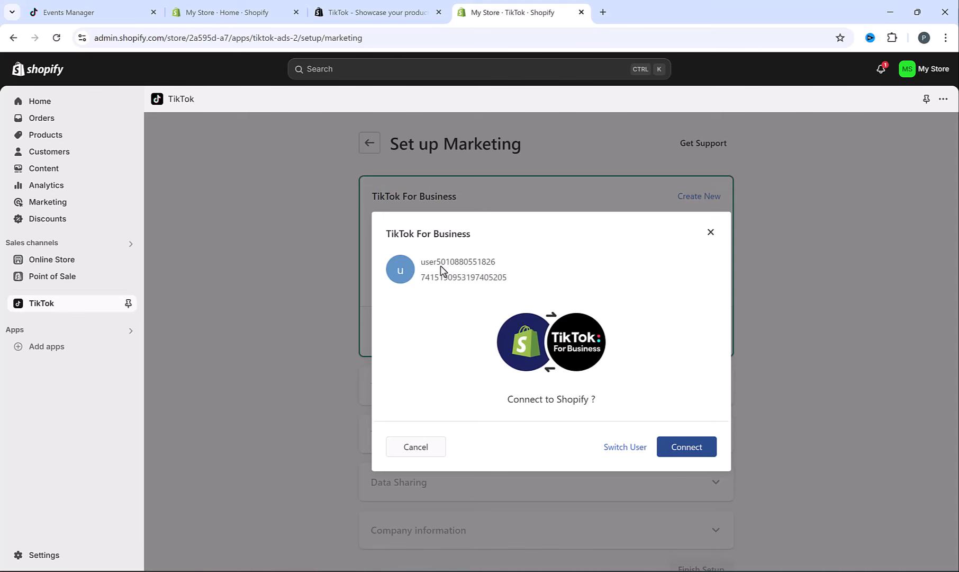
{"action": "left_click", "coordinate": [701, 451]}
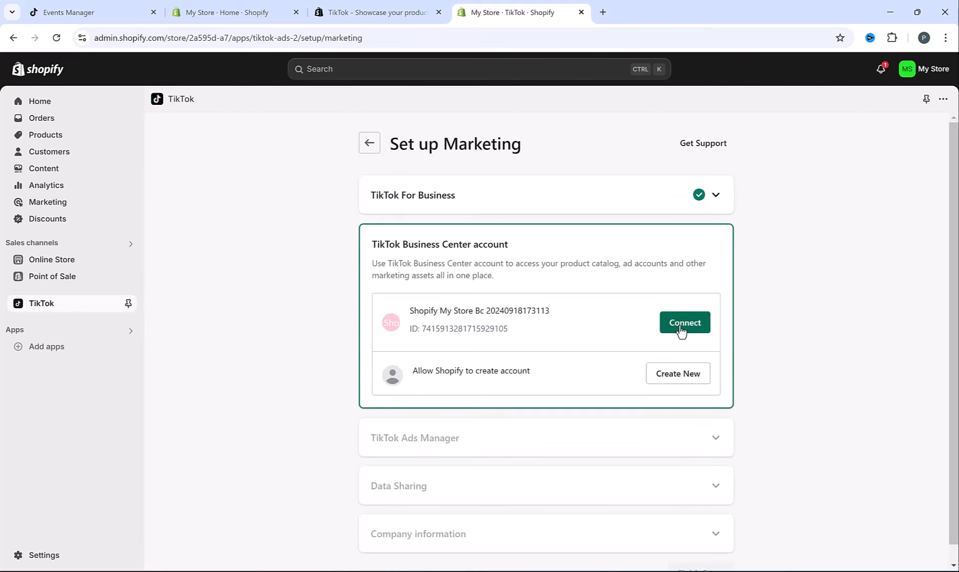
{"action": "left_click", "coordinate": [682, 325]}
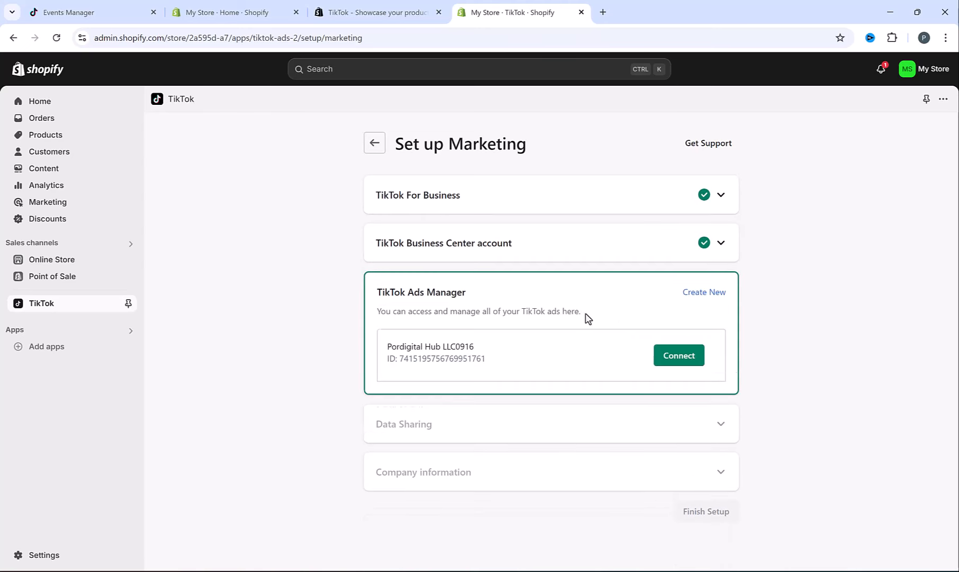
{"action": "left_click", "coordinate": [684, 356]}
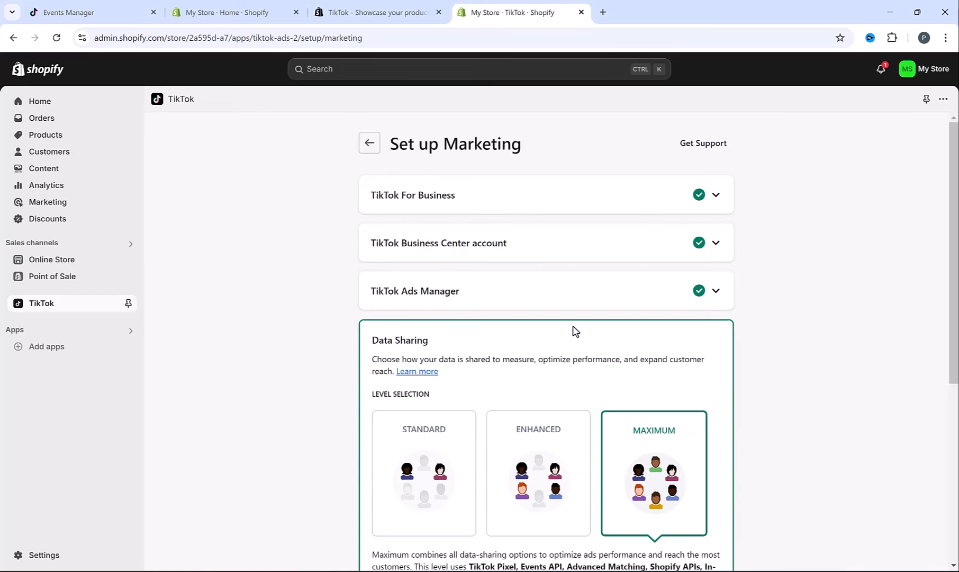
{"action": "scroll", "coordinate": [573, 332], "scroll_direction": "down", "scroll_amount": 5}
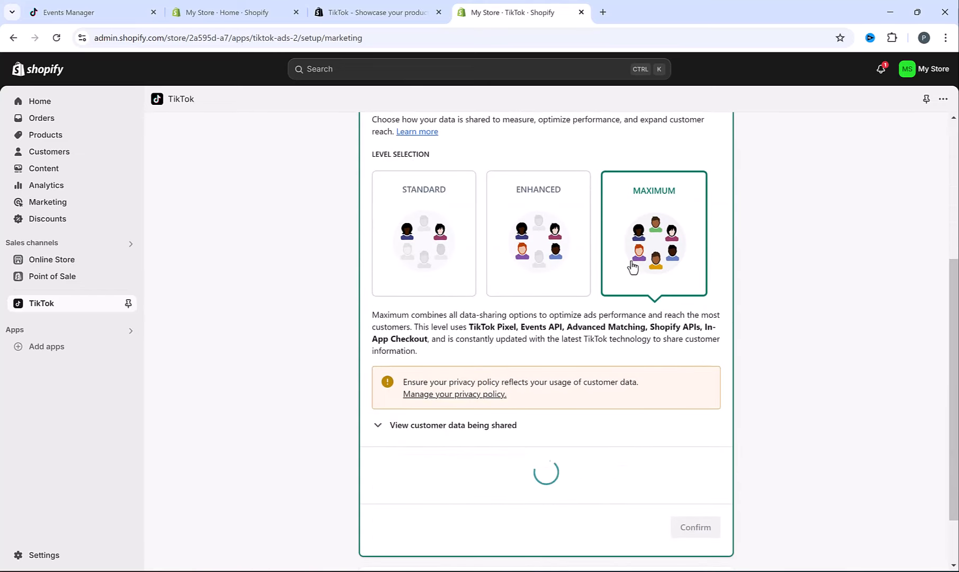
{"action": "scroll", "coordinate": [581, 354], "scroll_direction": "down", "scroll_amount": 2}
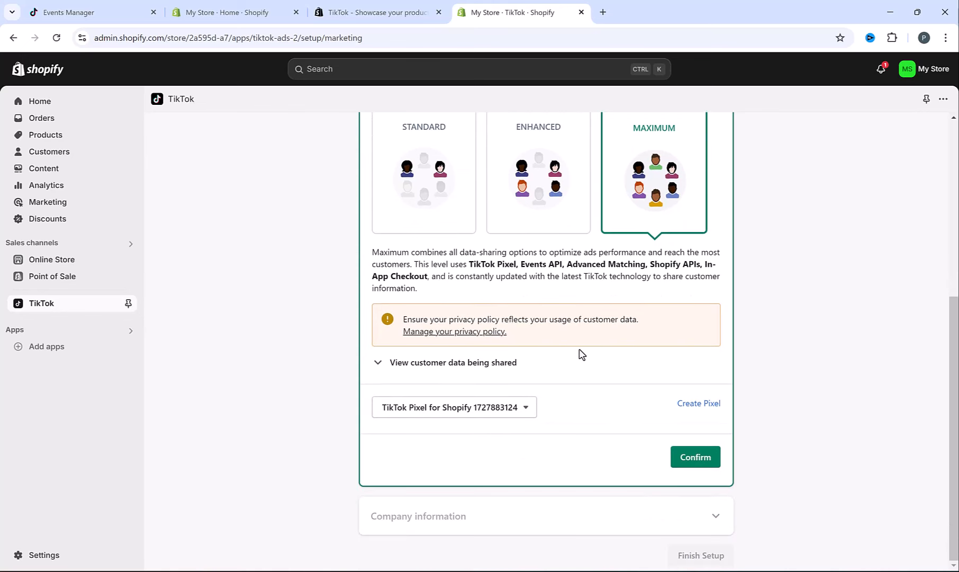
{"action": "left_click", "coordinate": [509, 411]}
{"action": "left_click", "coordinate": [509, 411]}
{"action": "left_click", "coordinate": [710, 466]}
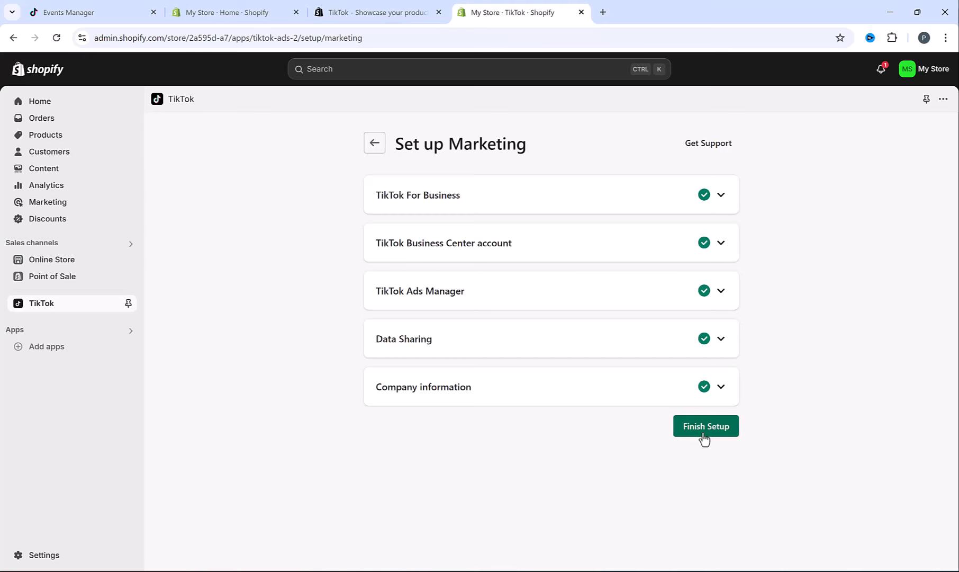
{"action": "left_click", "coordinate": [704, 427]}
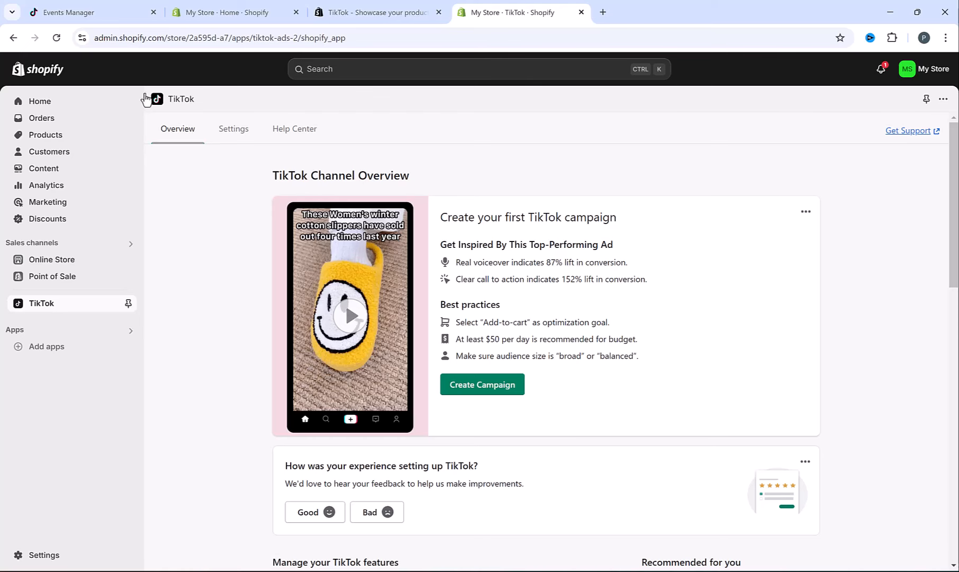
- Open a refreshed Events Manager and begin connecting a new data source
{"action": "left_click", "coordinate": [80, 11]}
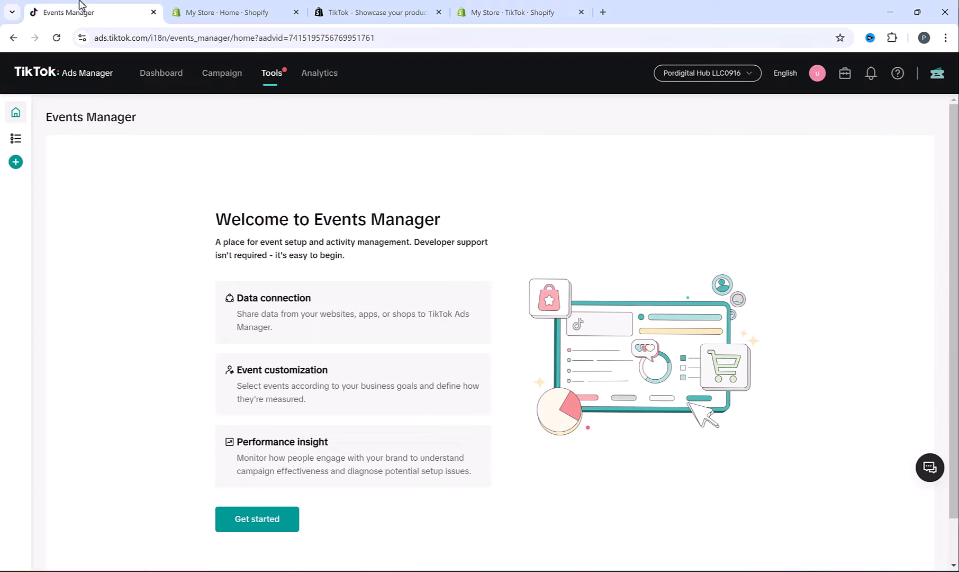
{"action": "left_click", "coordinate": [60, 43]}
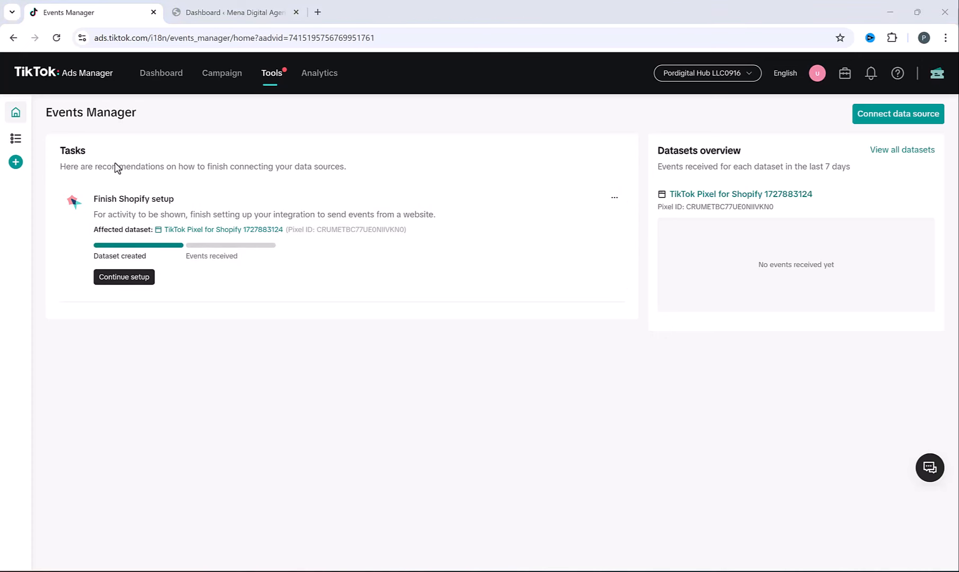
{"action": "mouse_move", "coordinate": [17, 169]}
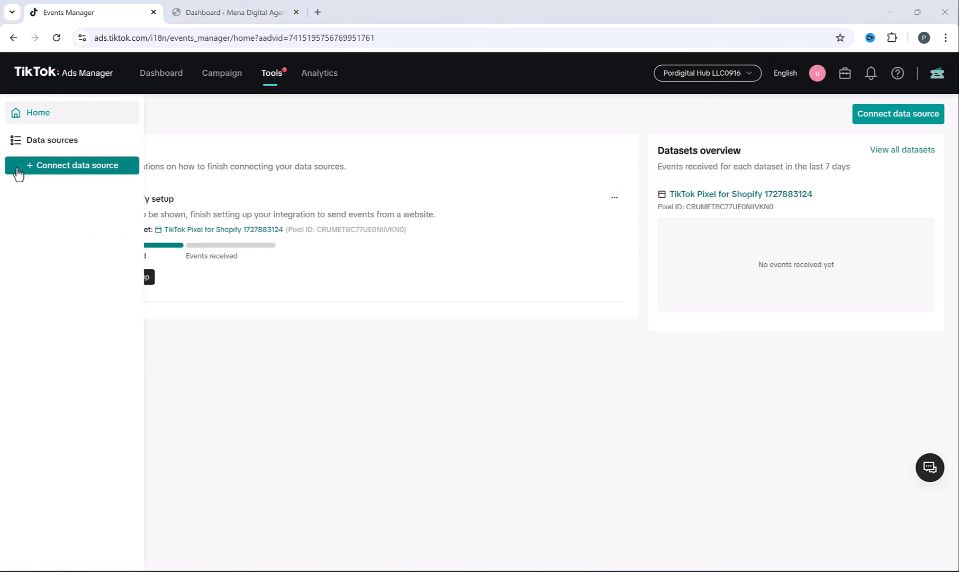
{"action": "left_click", "coordinate": [62, 167]}
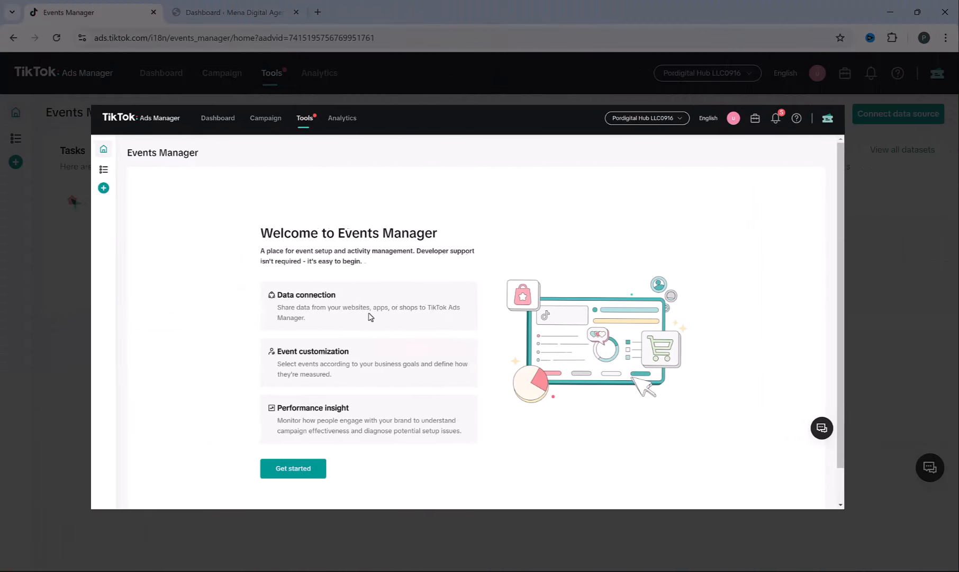
{"action": "left_click", "coordinate": [317, 473]}
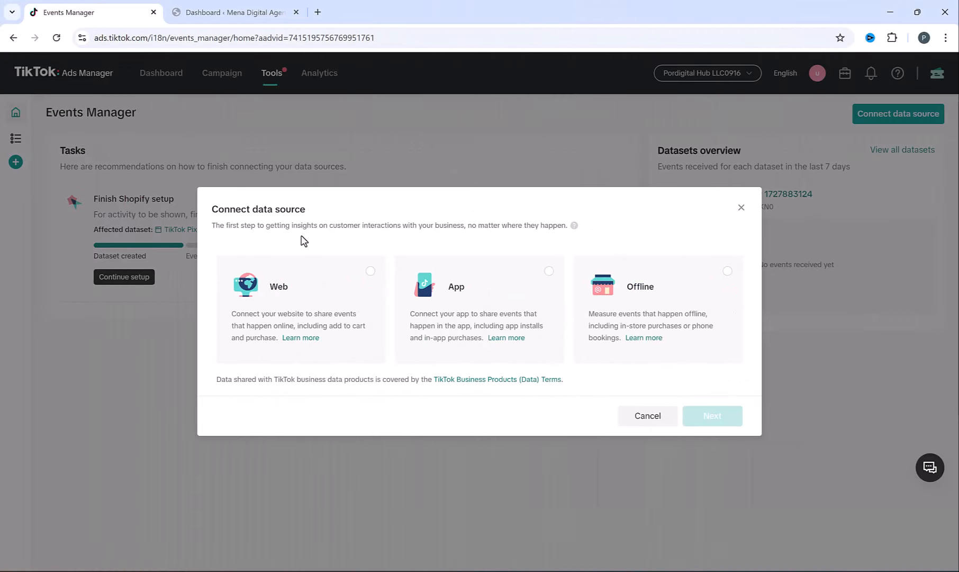
- Choose a Web source, skip the website address, and pick manual TikTok Pixel-only setup
{"action": "left_click", "coordinate": [371, 272]}
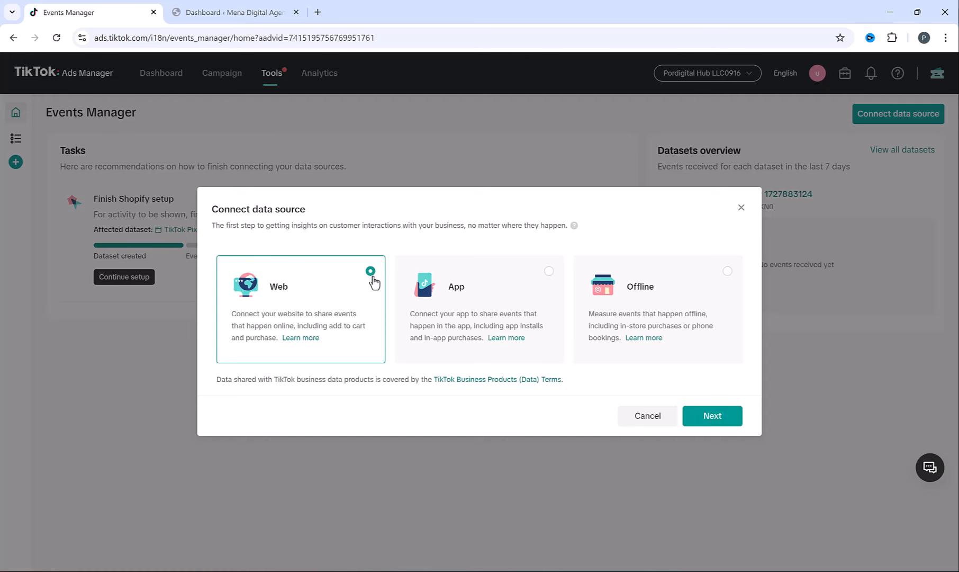
{"action": "left_click", "coordinate": [721, 419]}
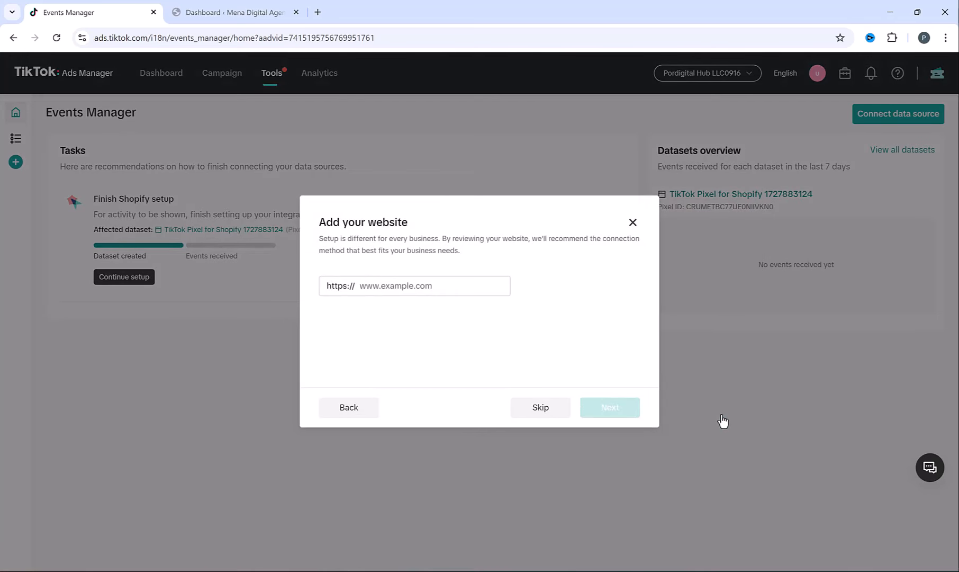
{"action": "left_click", "coordinate": [548, 411]}
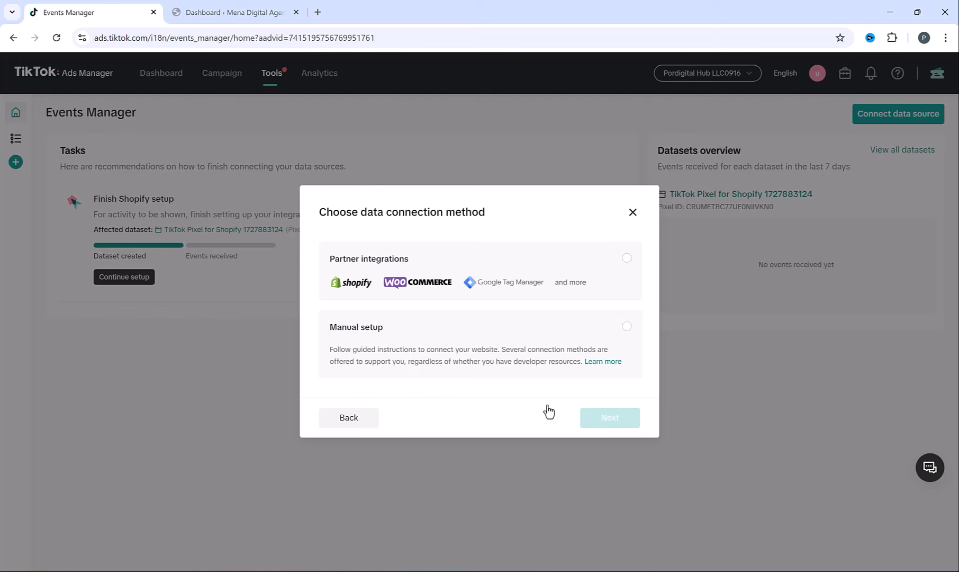
{"action": "left_click", "coordinate": [405, 343]}
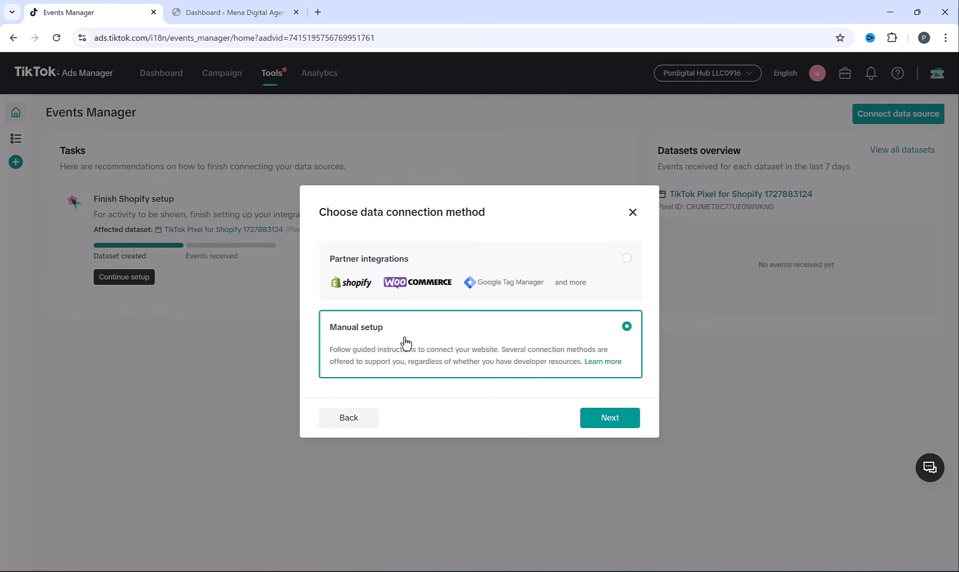
{"action": "left_click", "coordinate": [630, 419]}
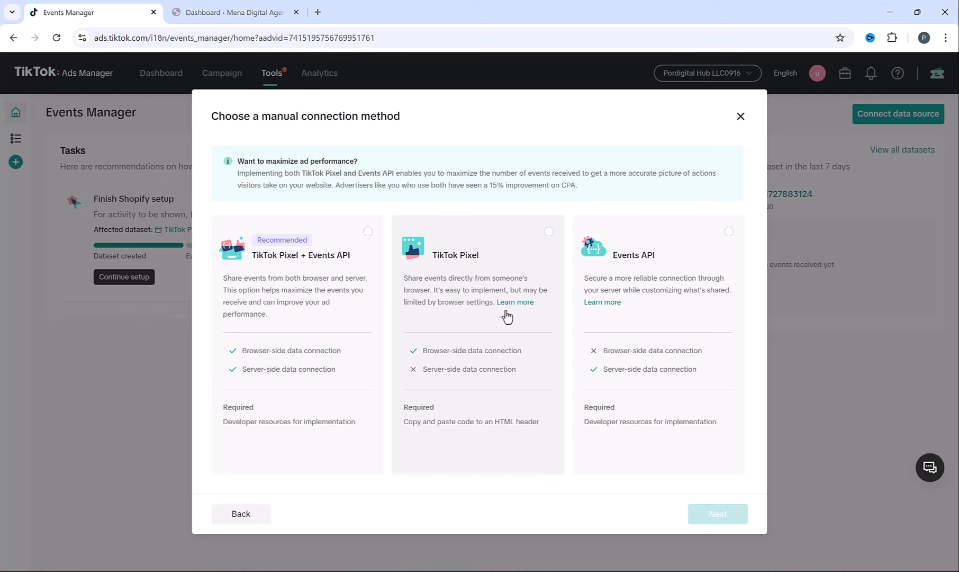
{"action": "left_click", "coordinate": [549, 234]}
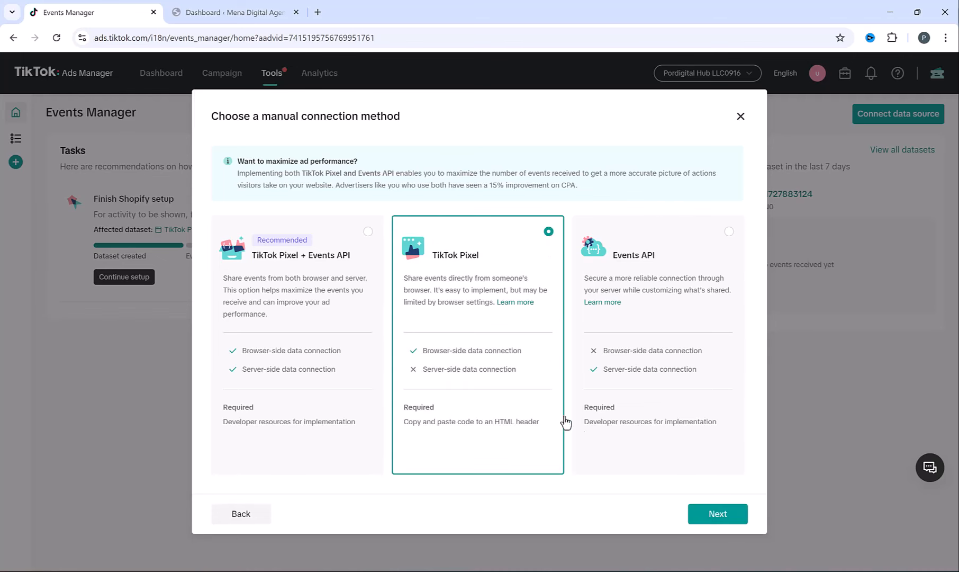
{"action": "left_click", "coordinate": [714, 515]}
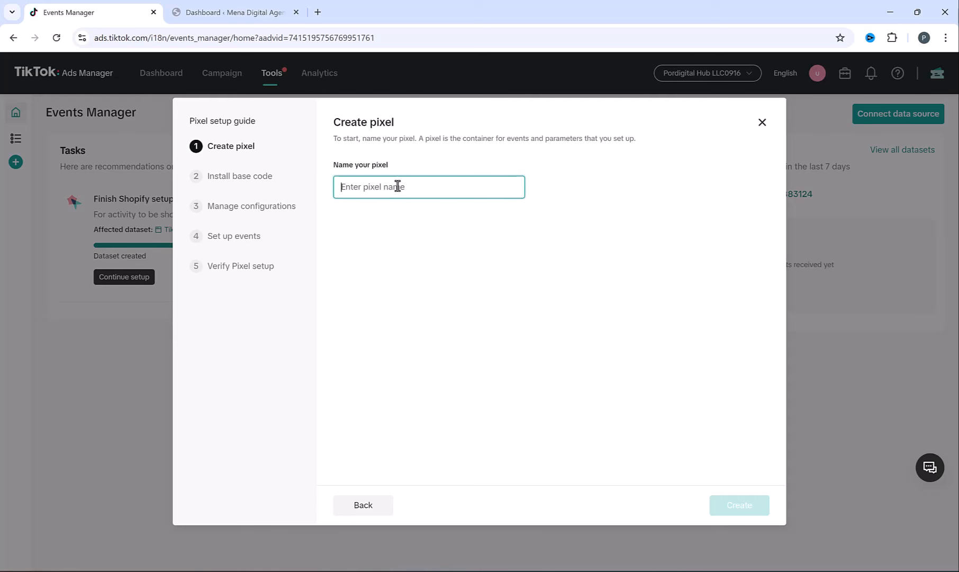
- Create a pixel named 'Mywebsite', then switch to the WordPress admin dashboard
{"action": "type", "text": "My"}
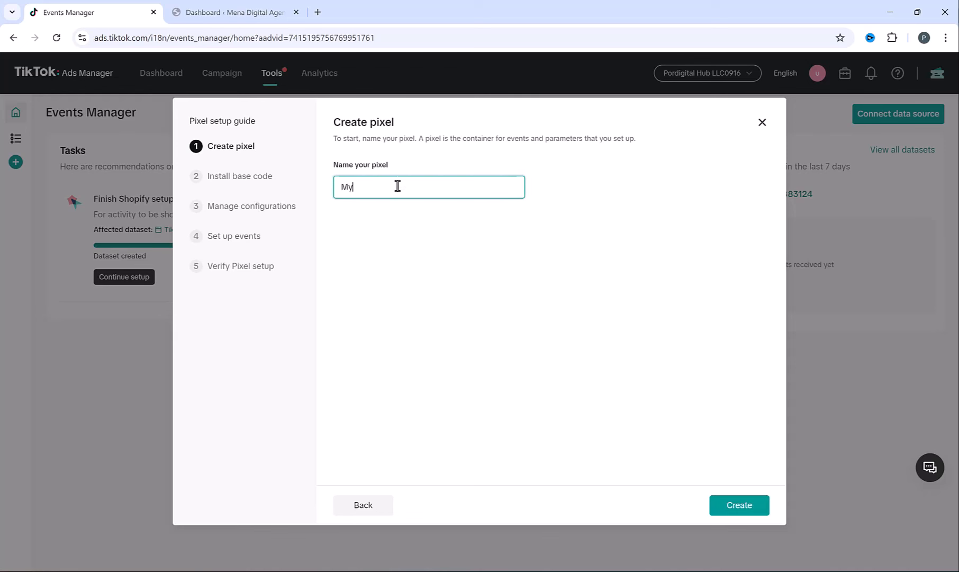
{"action": "type", "text": "website"}
{"action": "left_click", "coordinate": [724, 511]}
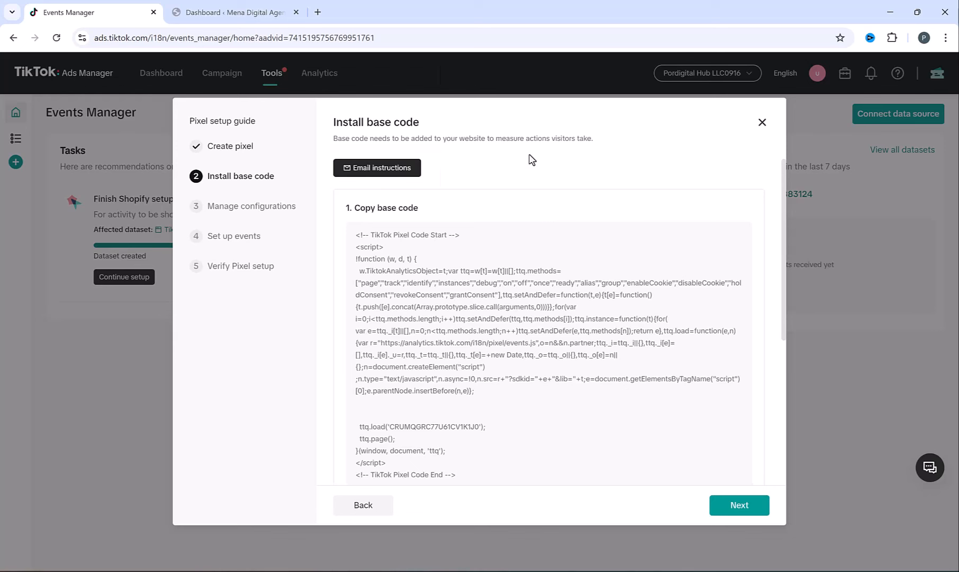
{"action": "left_click", "coordinate": [226, 5]}
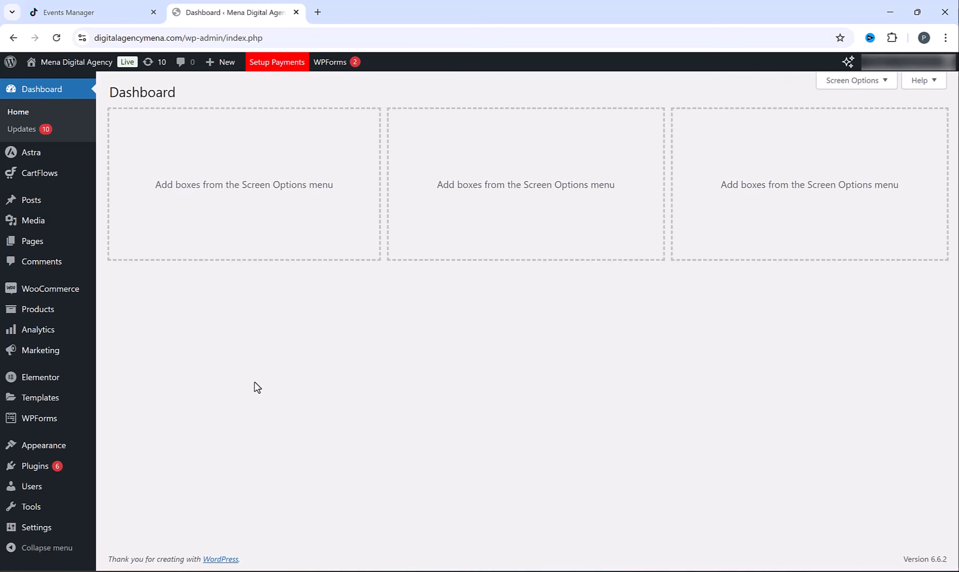
- Search plugins for 'wp code', then install and activate WPCode
{"action": "mouse_move", "coordinate": [42, 464]}
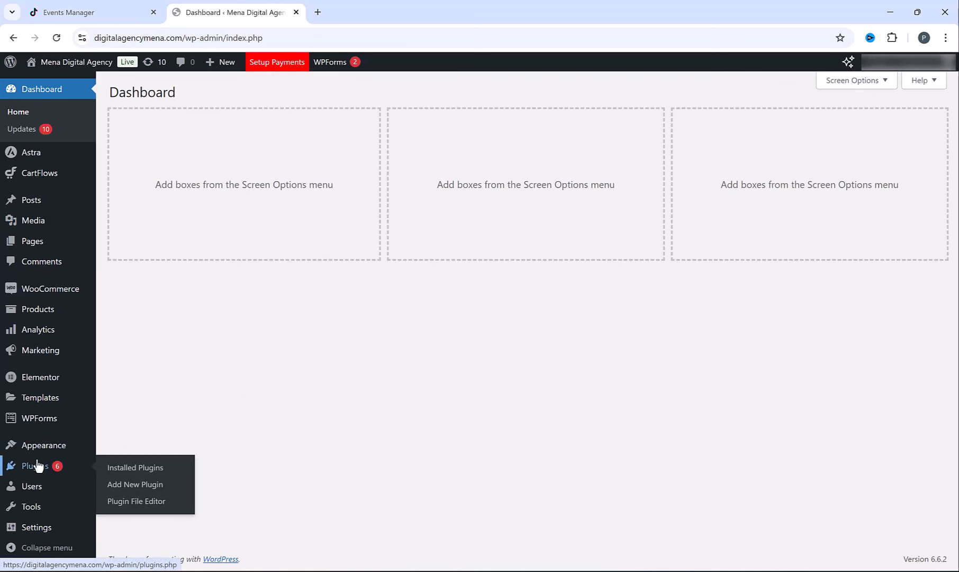
{"action": "left_click", "coordinate": [142, 491]}
{"action": "left_click", "coordinate": [822, 130]}
{"action": "type", "text": "wp code"}
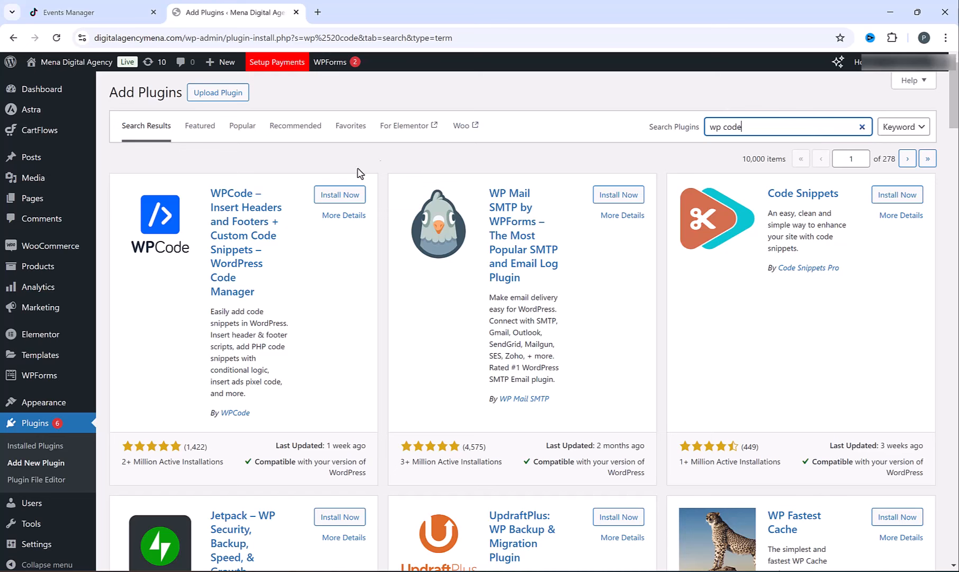
{"action": "left_click", "coordinate": [341, 197]}
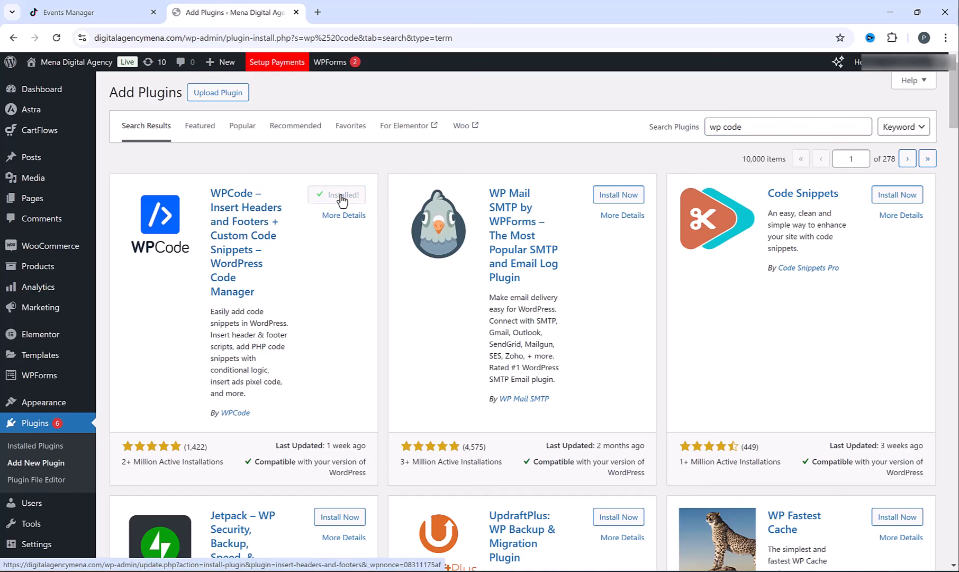
{"action": "left_click", "coordinate": [342, 199]}
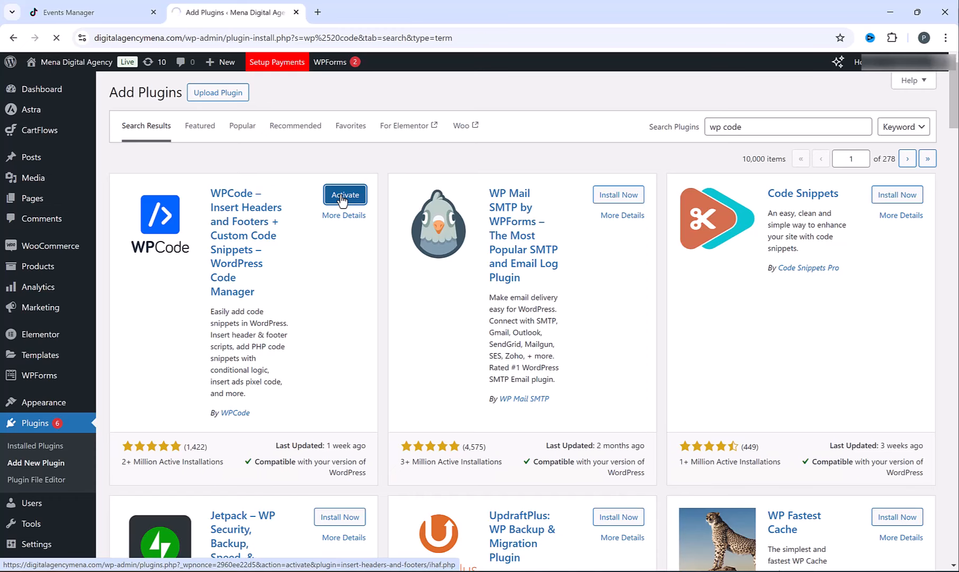
{"action": "scroll", "coordinate": [36, 319], "scroll_direction": "down", "scroll_amount": 1}
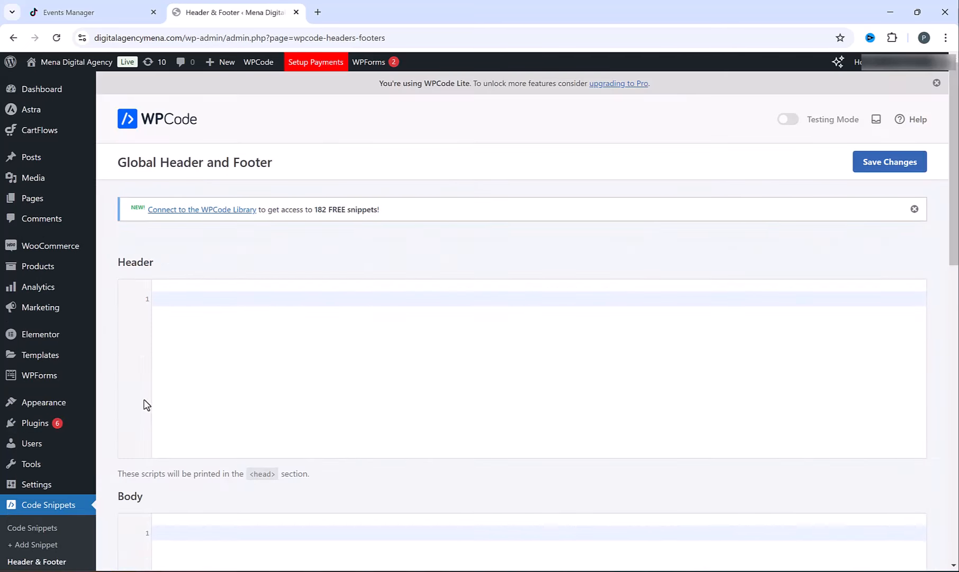
- Copy the TikTok Pixel base code into WPCode's Header section and save the changes
{"action": "left_click", "coordinate": [122, 6]}
{"action": "mouse_move", "coordinate": [486, 265]}
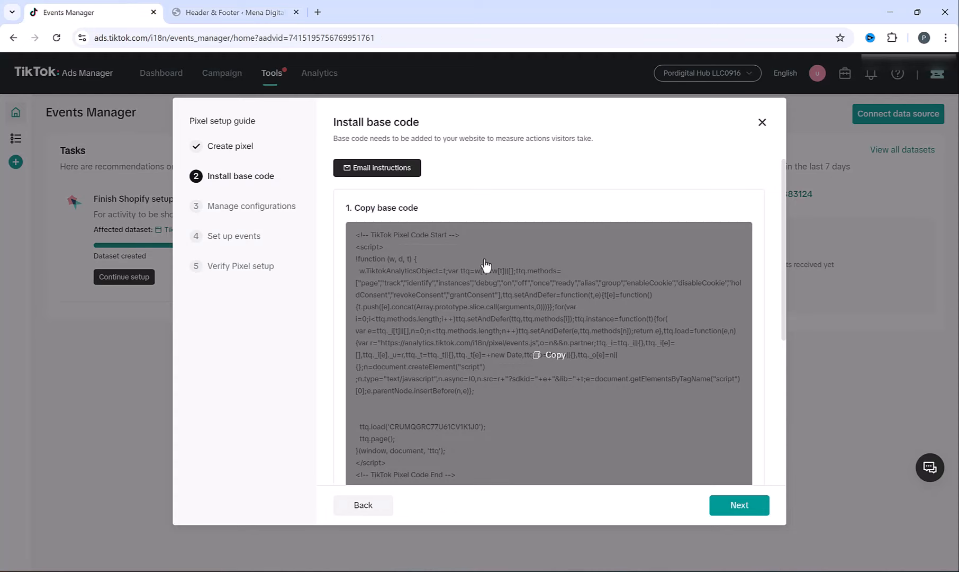
{"action": "left_click", "coordinate": [549, 357]}
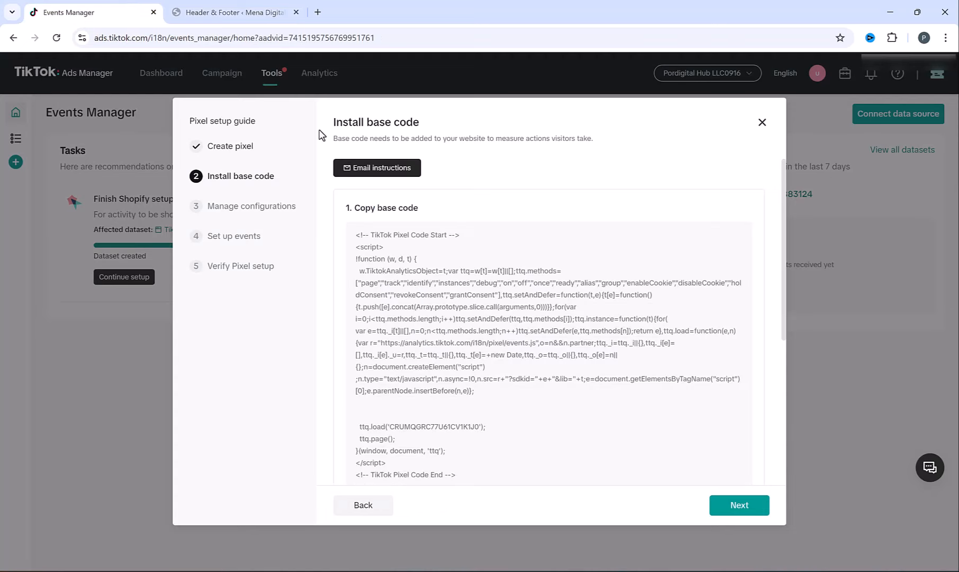
{"action": "left_click", "coordinate": [244, 5]}
{"action": "left_click", "coordinate": [299, 301]}
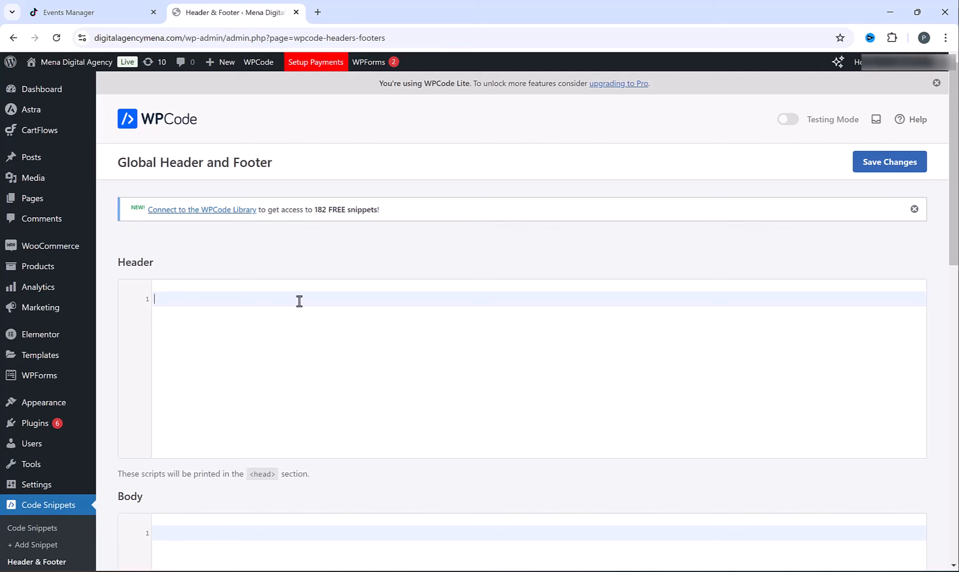
{"action": "key", "text": "ctrl+v"}
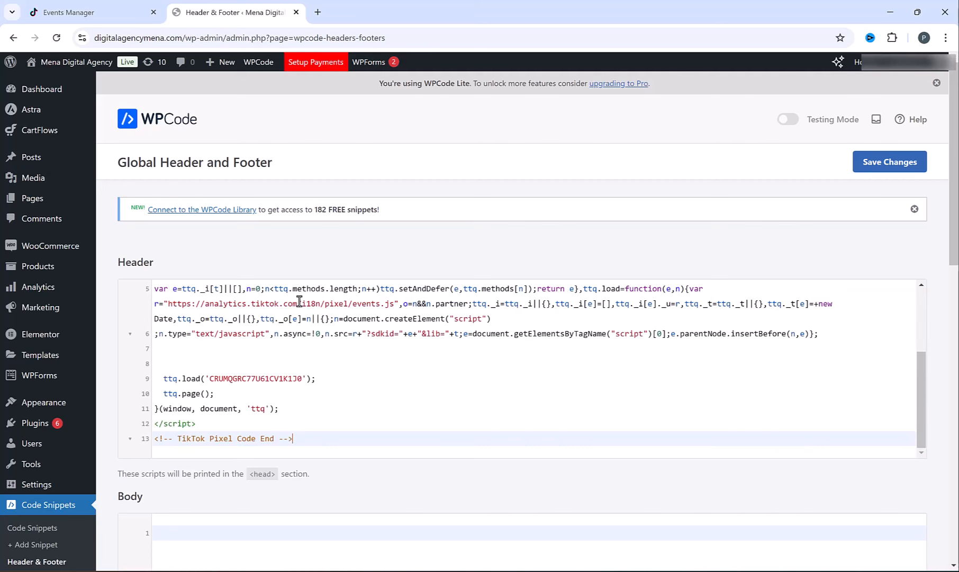
{"action": "left_click", "coordinate": [891, 167]}
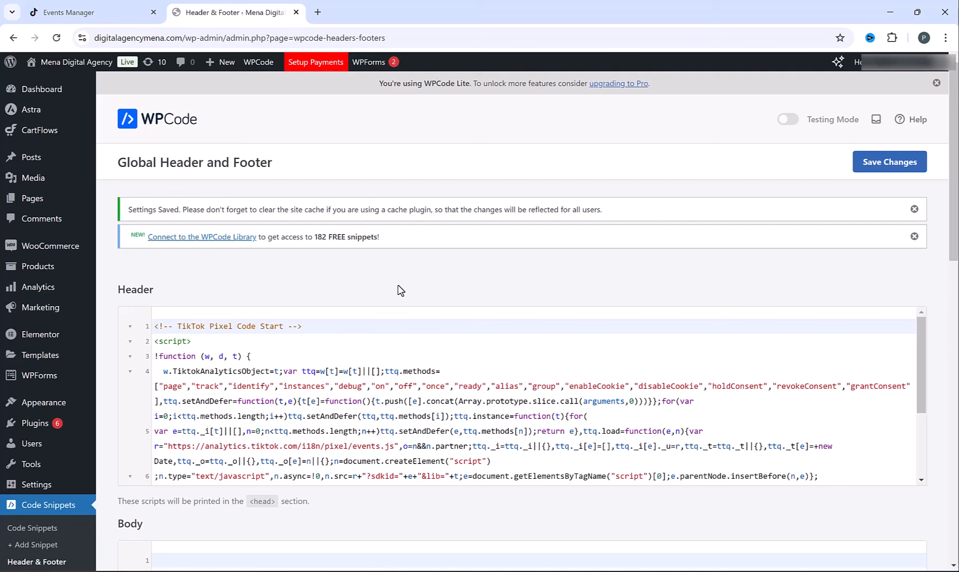
{"action": "left_click", "coordinate": [96, 9]}
- Add the TikTok Pixel Helper extension to Chrome
{"action": "mouse_move", "coordinate": [444, 340]}
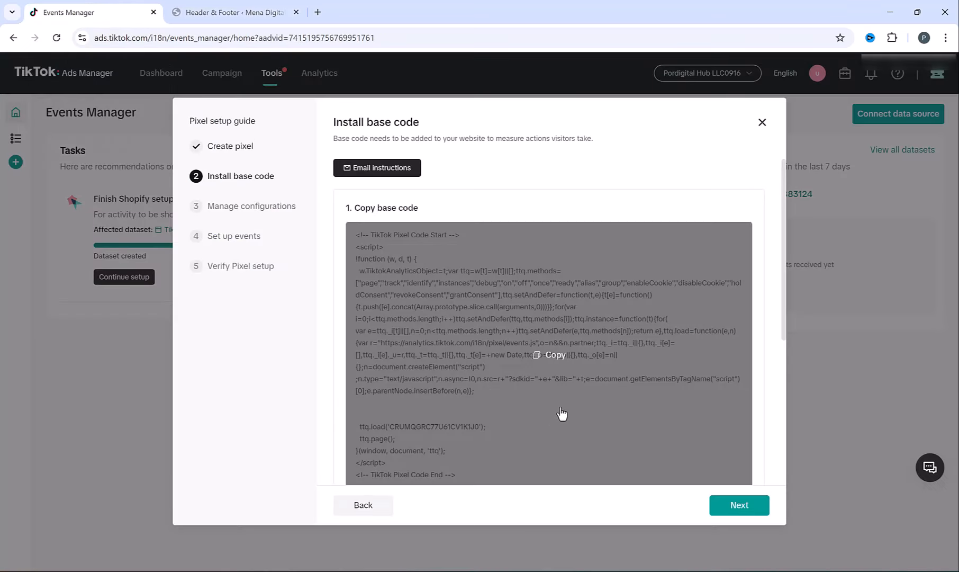
{"action": "scroll", "coordinate": [561, 413], "scroll_direction": "down", "scroll_amount": 5}
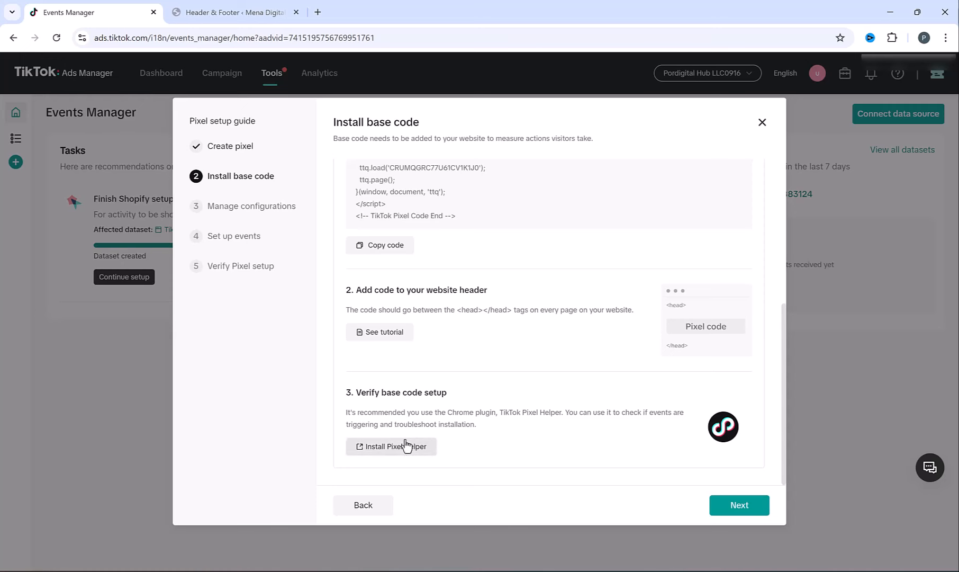
{"action": "left_click", "coordinate": [391, 447]}
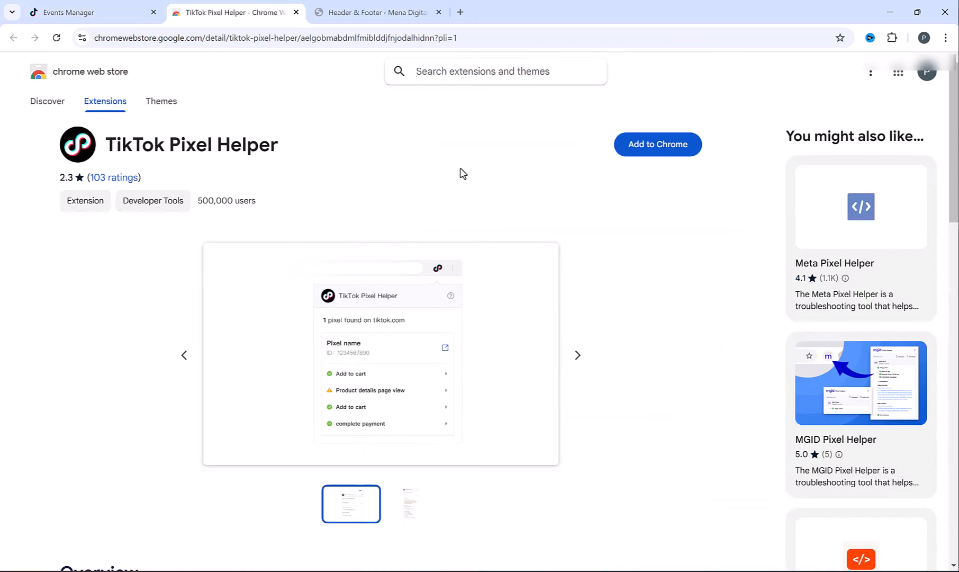
{"action": "left_click", "coordinate": [647, 153]}
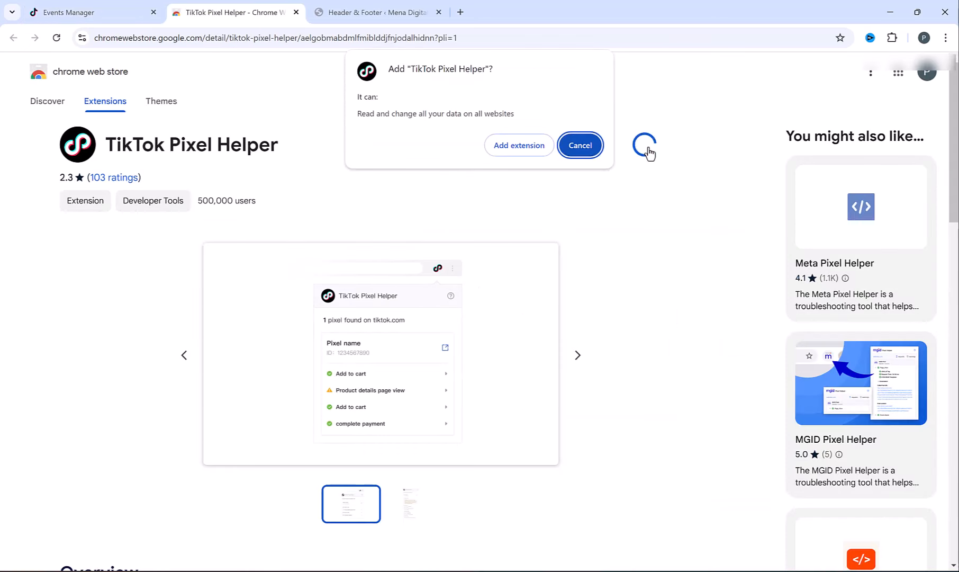
{"action": "left_click", "coordinate": [508, 148]}
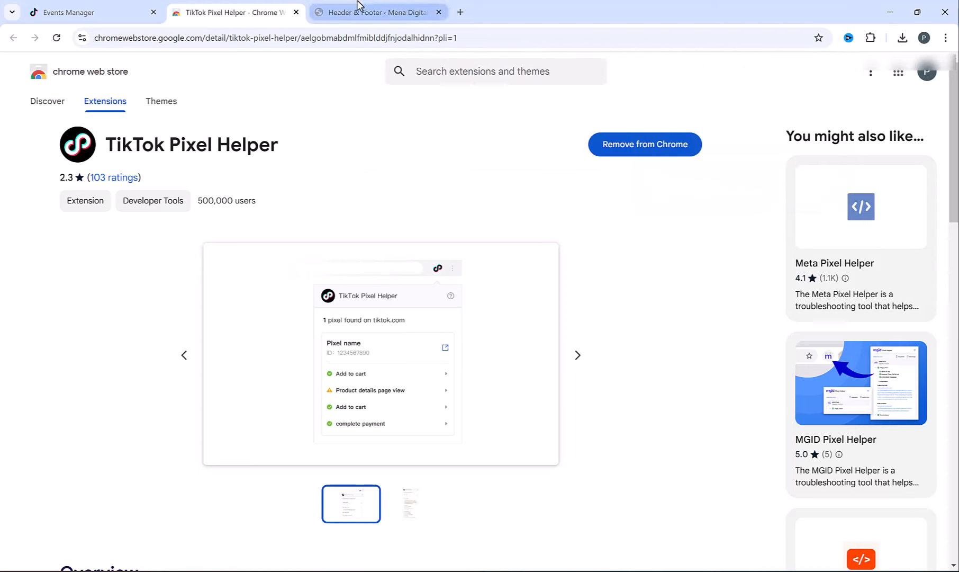
- On the agency homepage, use Pixel Helper to confirm the pixel fires a Pageview event
{"action": "left_click", "coordinate": [523, 11]}
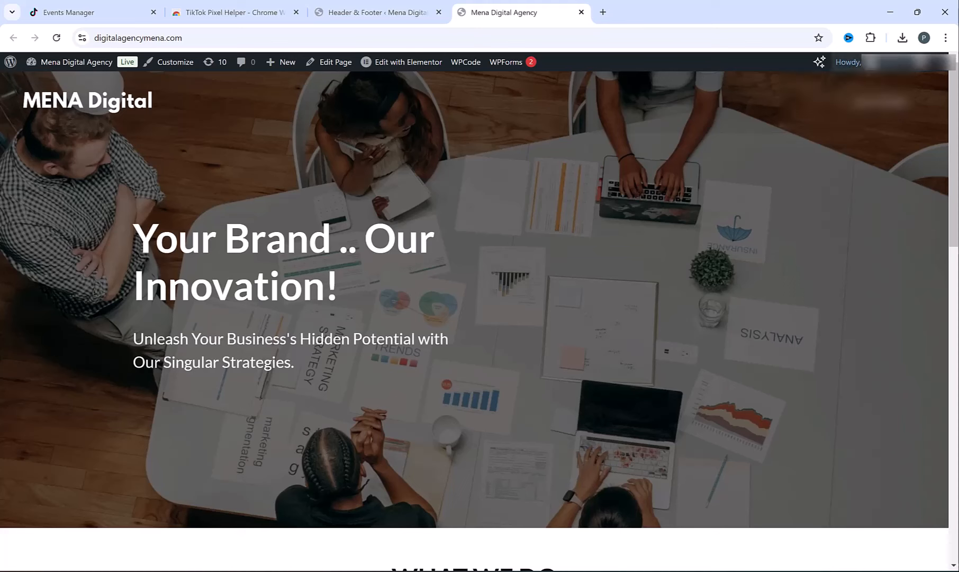
{"action": "left_click", "coordinate": [871, 38]}
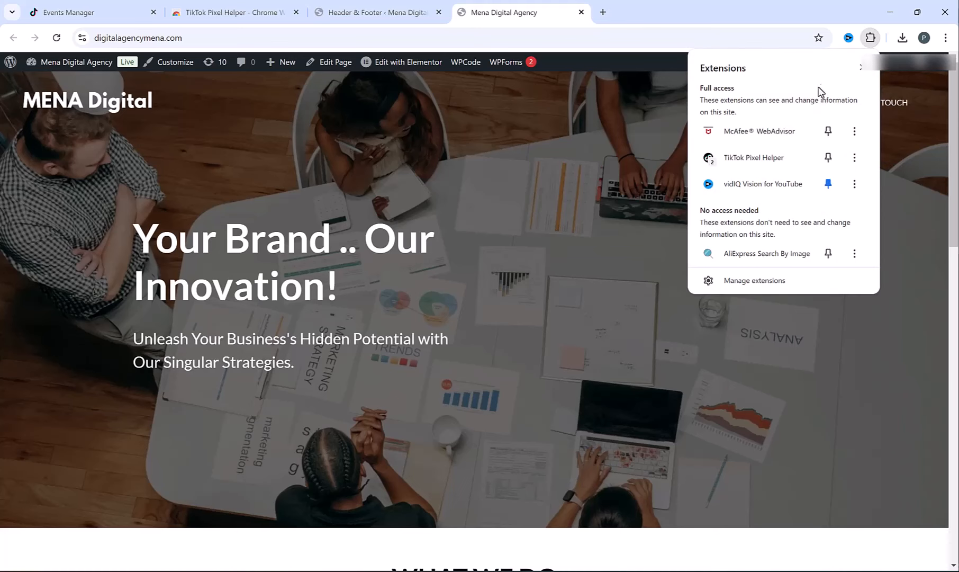
{"action": "left_click", "coordinate": [765, 159]}
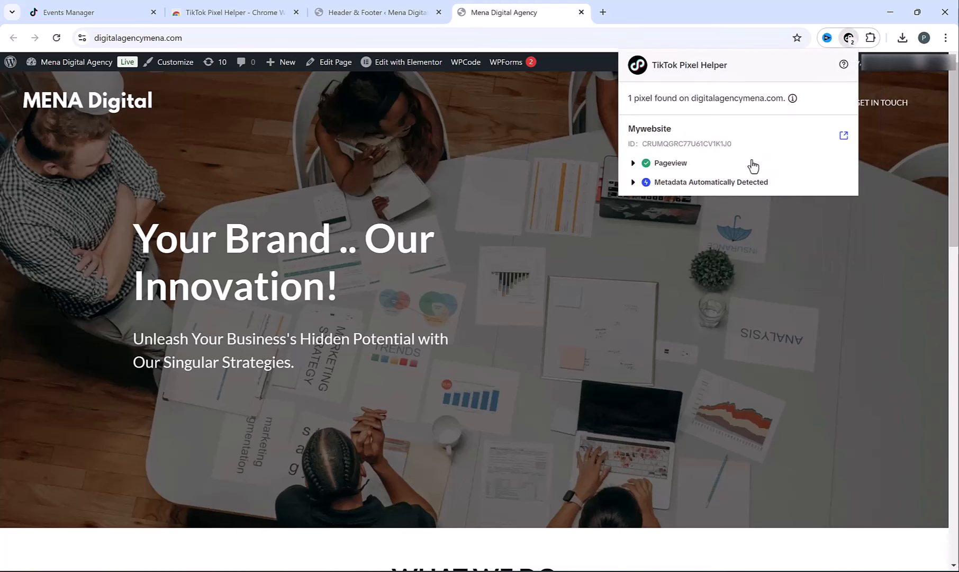
{"action": "left_click", "coordinate": [682, 165]}
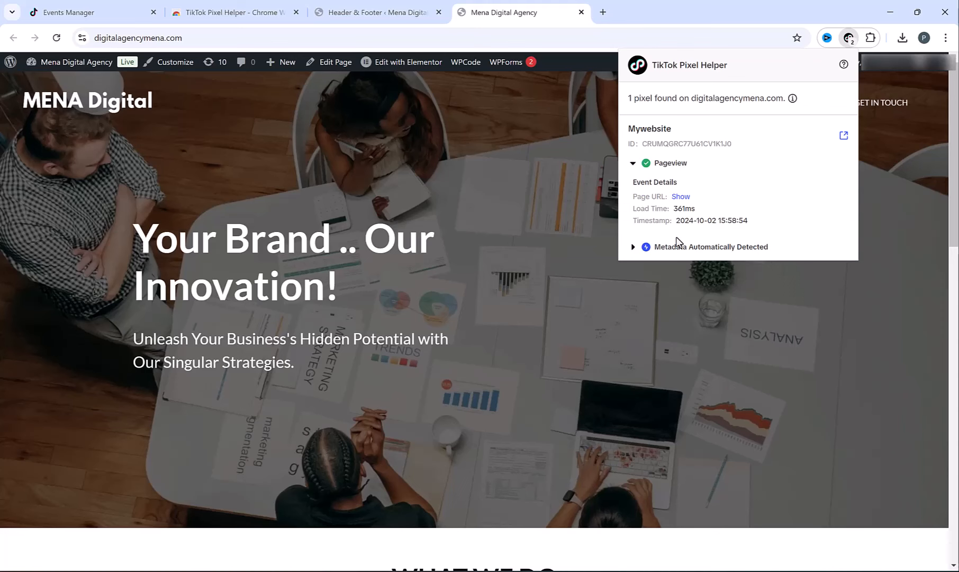
{"action": "left_click", "coordinate": [656, 256]}
{"action": "left_click", "coordinate": [655, 254]}
{"action": "left_click", "coordinate": [646, 165]}
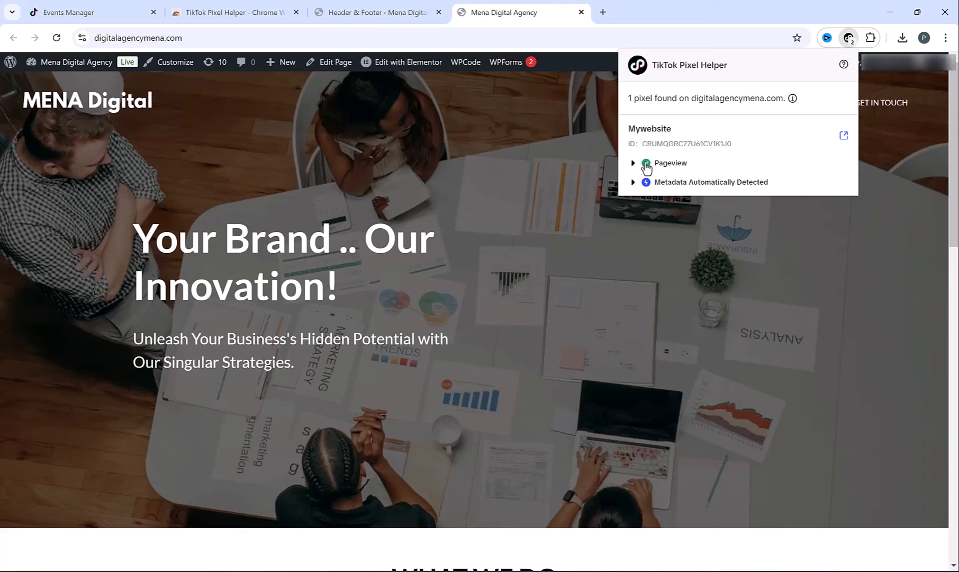
{"action": "left_click", "coordinate": [599, 142]}
- Enable Automatic Advanced Matching in the pixel setup guide
{"action": "left_click", "coordinate": [83, 10]}
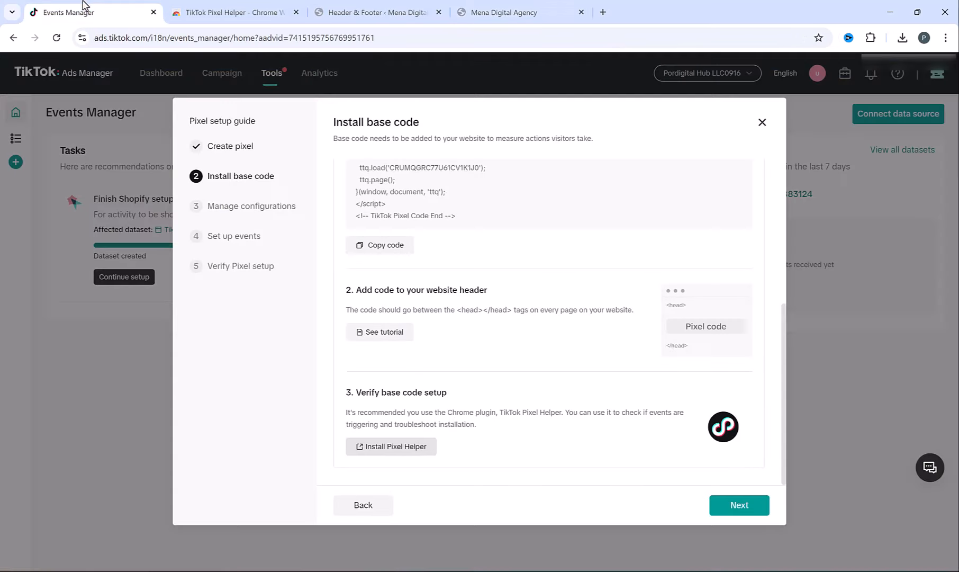
{"action": "left_click", "coordinate": [739, 506]}
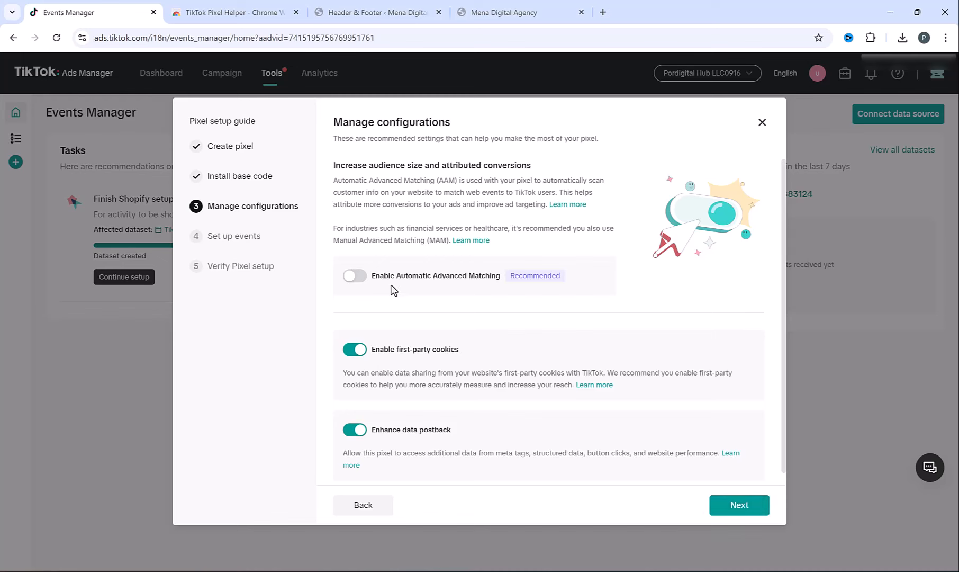
{"action": "left_click", "coordinate": [358, 276]}
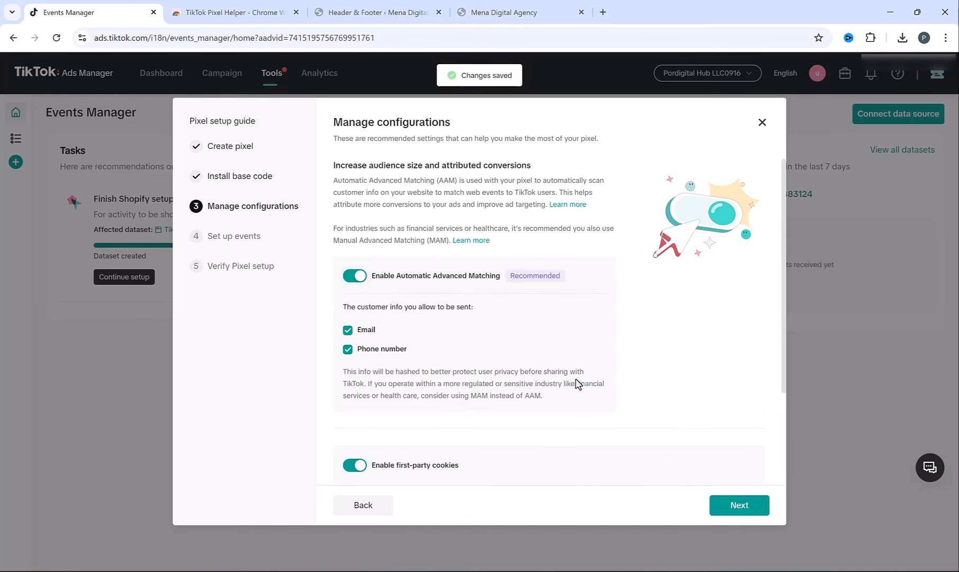
{"action": "left_click", "coordinate": [752, 506]}
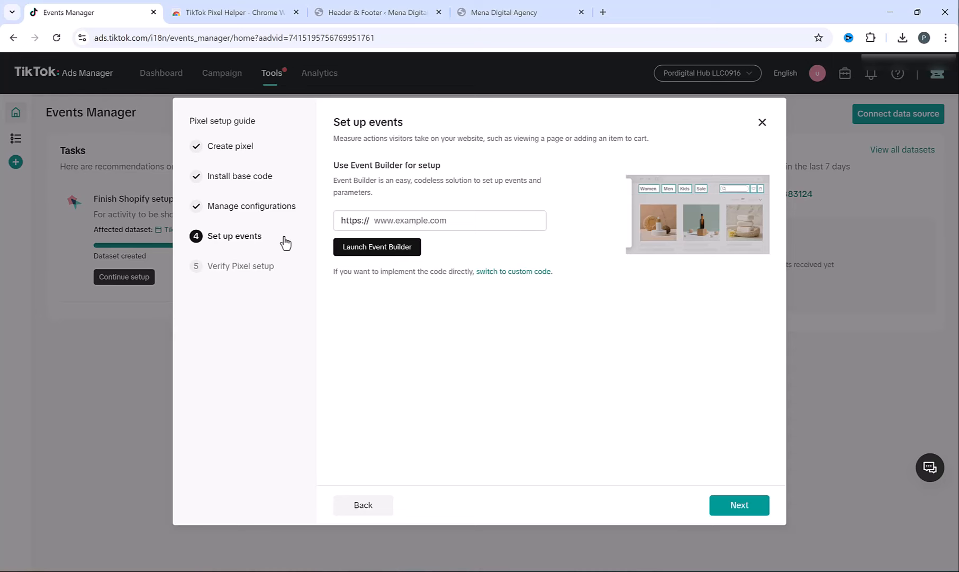
- Copy the agency website's address into the event setup and launch Event Builder
{"action": "left_click", "coordinate": [520, 9]}
{"action": "left_click", "coordinate": [193, 39]}
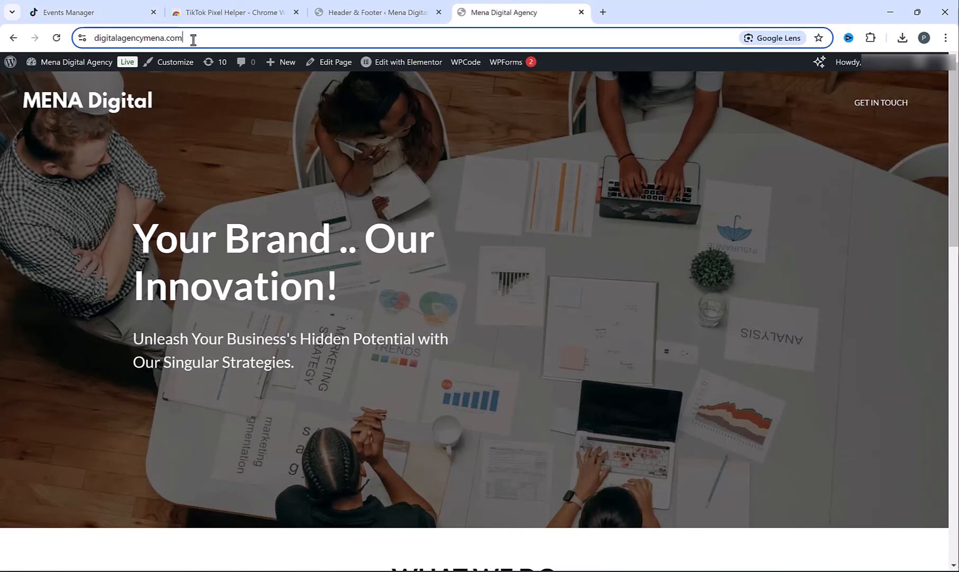
{"action": "key", "text": "ctrl+c"}
{"action": "left_click", "coordinate": [80, 8]}
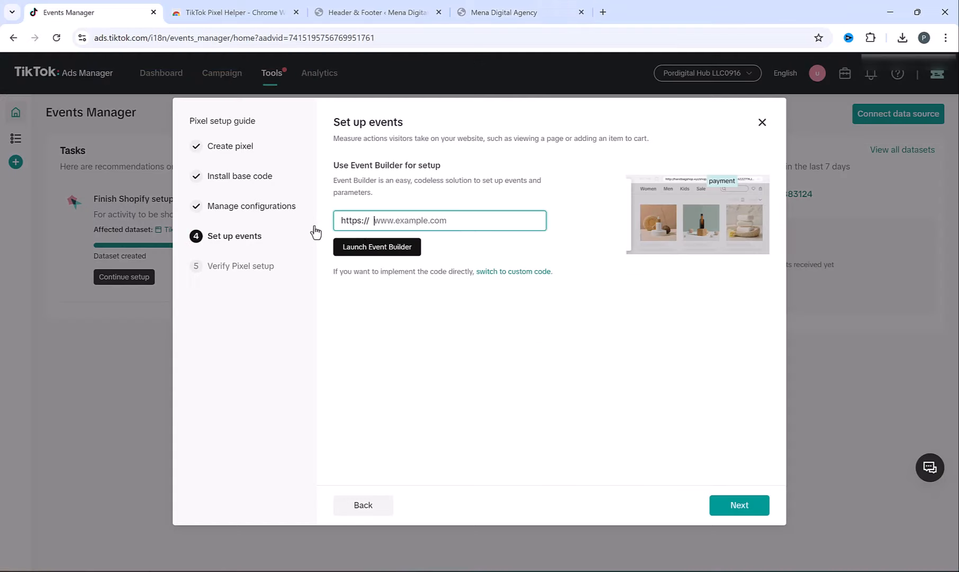
{"action": "key", "text": "ctrl+v"}
{"action": "left_click", "coordinate": [381, 249]}
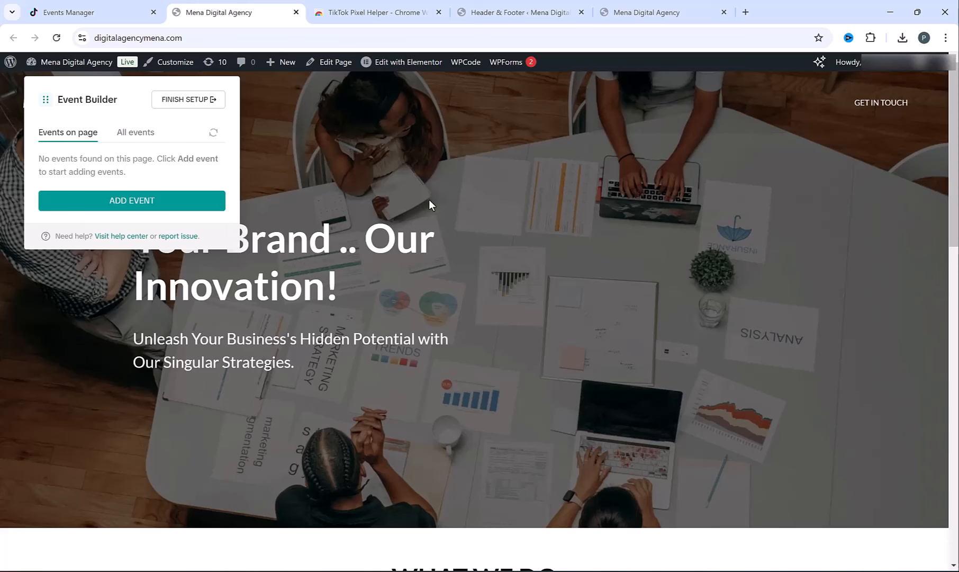
- Start a new URL Visits event and choose View Content as its type
{"action": "scroll", "coordinate": [430, 204], "scroll_direction": "down", "scroll_amount": 10}
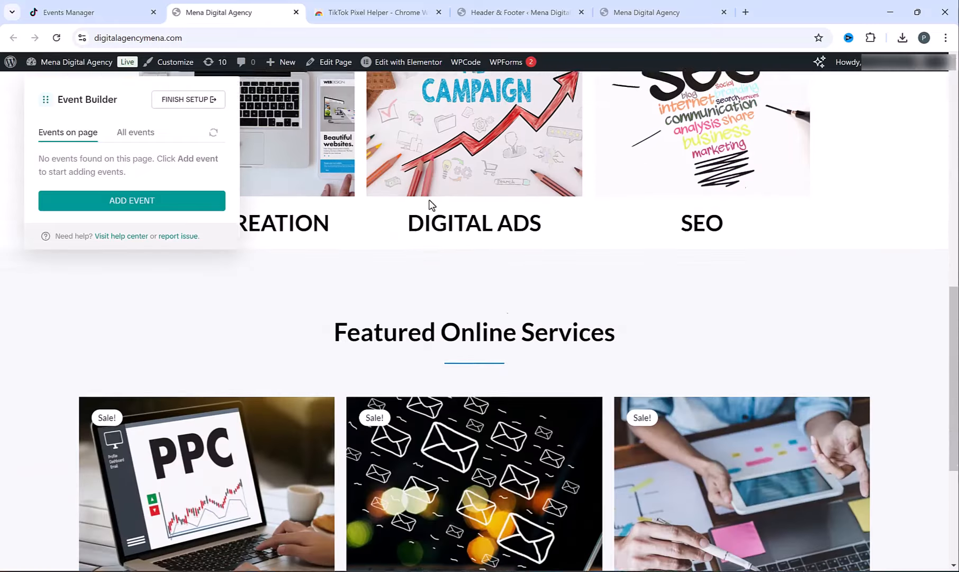
{"action": "scroll", "coordinate": [430, 203], "scroll_direction": "down", "scroll_amount": 3}
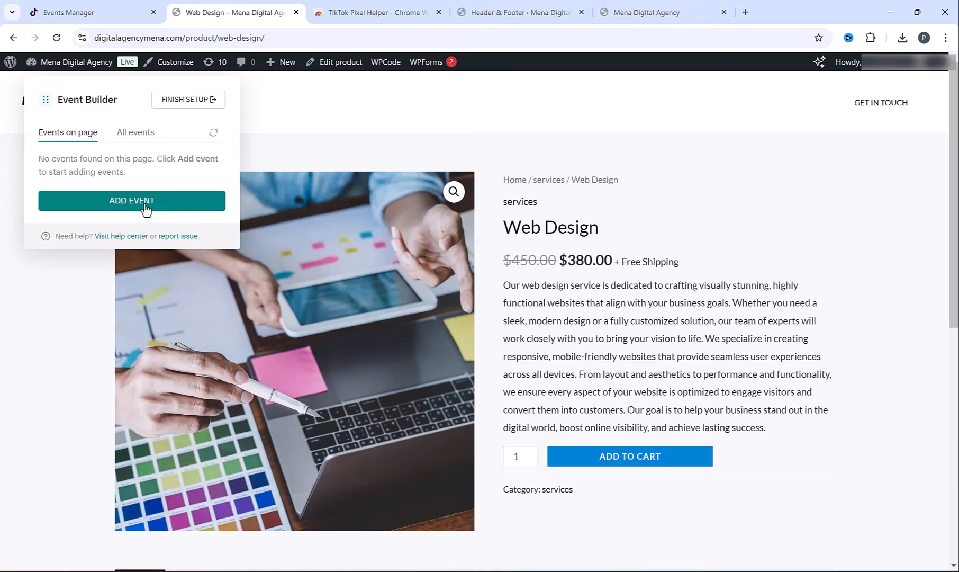
{"action": "left_click", "coordinate": [145, 210]}
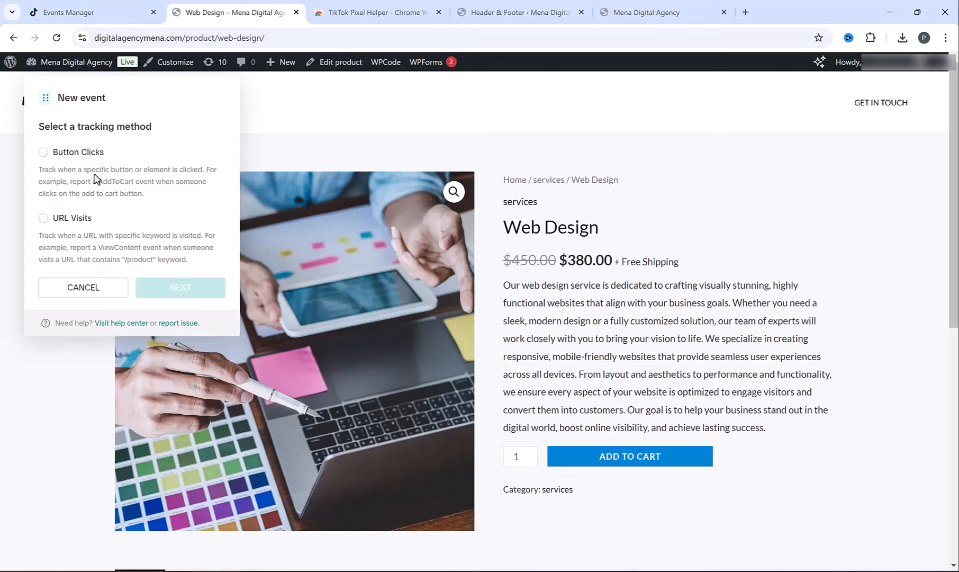
{"action": "left_click", "coordinate": [43, 220]}
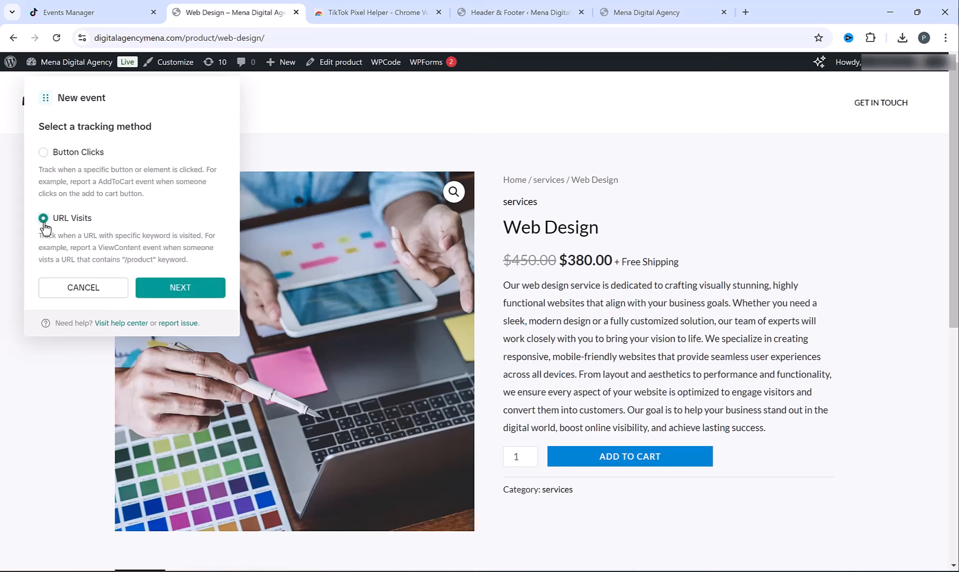
{"action": "left_click", "coordinate": [174, 287]}
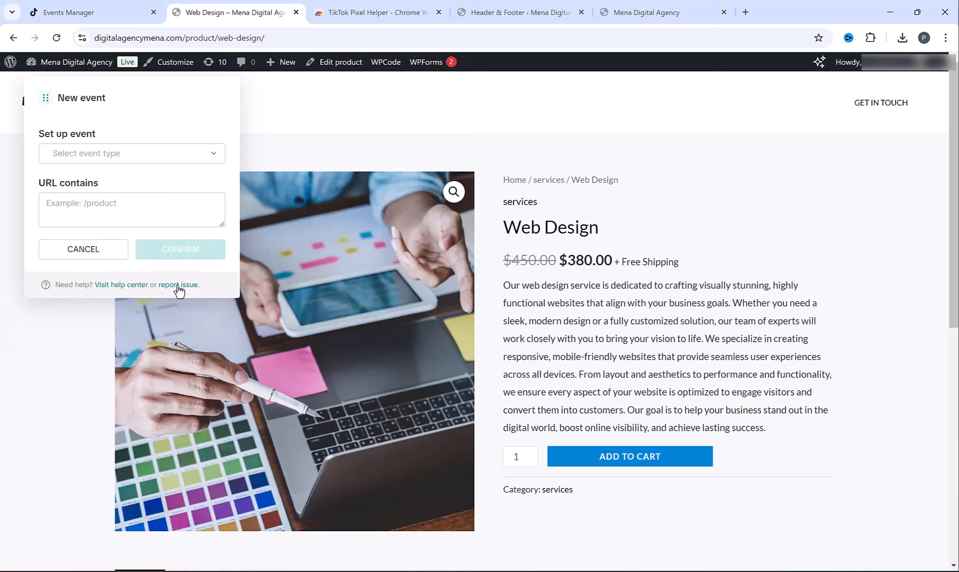
{"action": "left_click", "coordinate": [139, 158]}
{"action": "scroll", "coordinate": [151, 243], "scroll_direction": "down", "scroll_amount": 1}
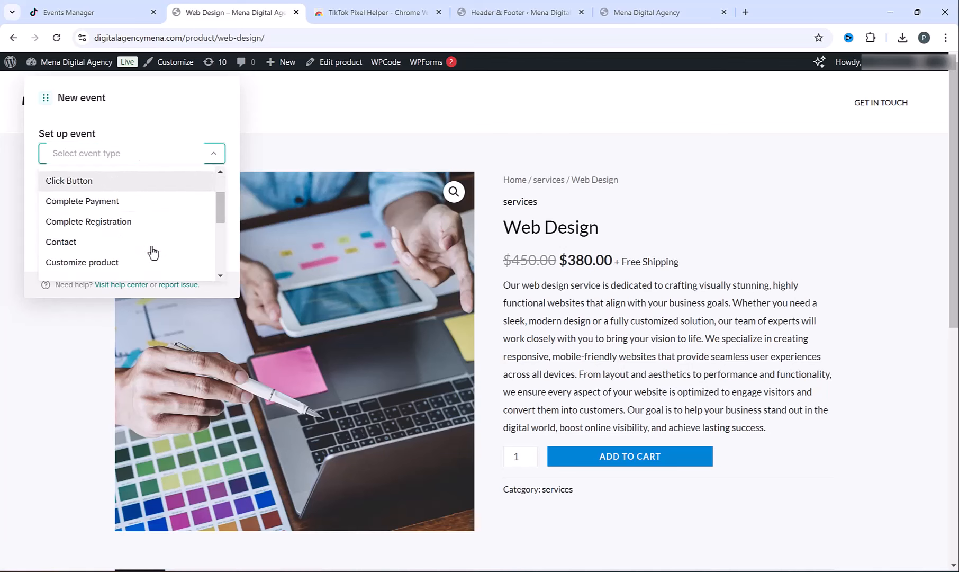
{"action": "scroll", "coordinate": [152, 252], "scroll_direction": "down", "scroll_amount": 1}
{"action": "scroll", "coordinate": [153, 252], "scroll_direction": "down", "scroll_amount": 1}
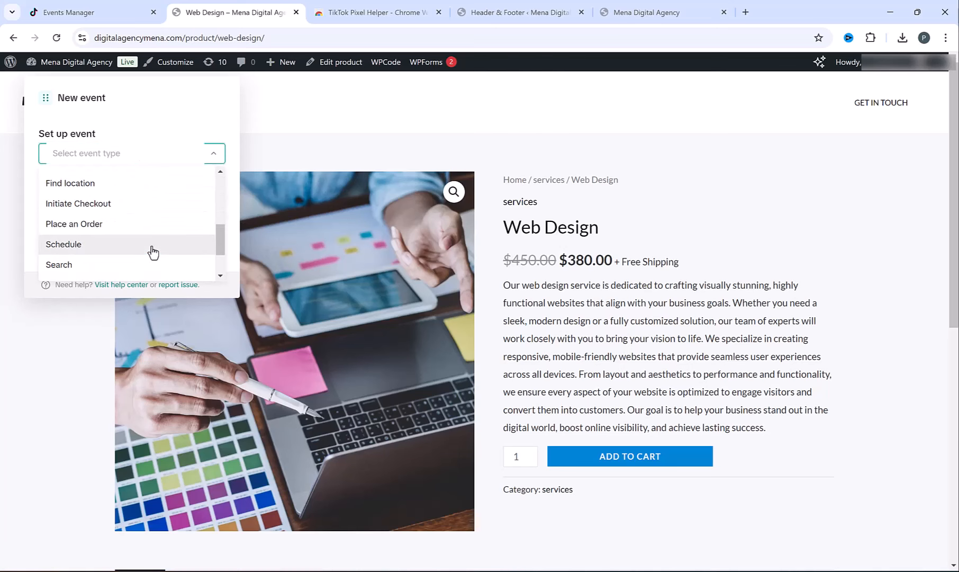
{"action": "scroll", "coordinate": [152, 252], "scroll_direction": "down", "scroll_amount": 2}
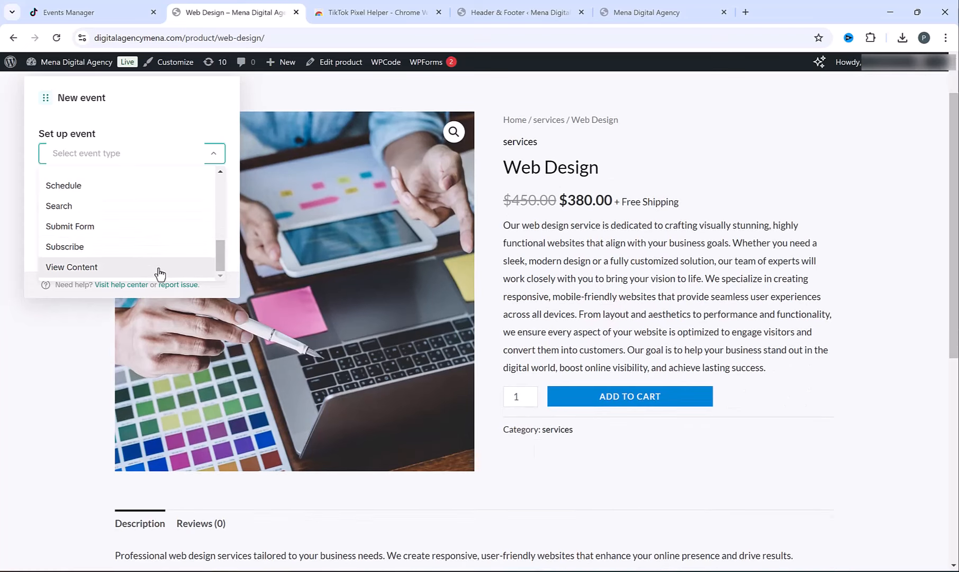
{"action": "left_click", "coordinate": [157, 270]}
- Make View Content fire on URLs containing 'product', then add Web Design to the cart
{"action": "left_click", "coordinate": [156, 213]}
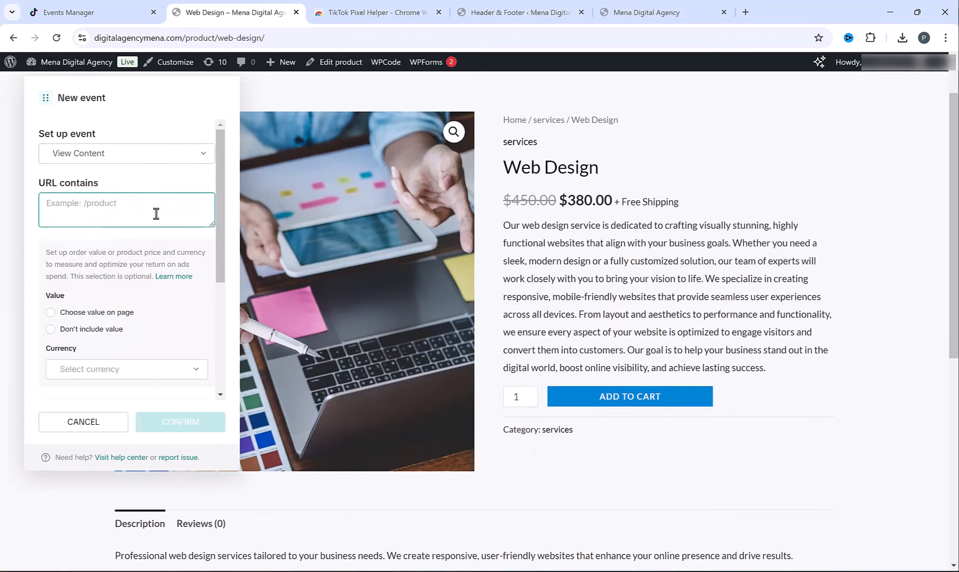
{"action": "left_click", "coordinate": [202, 40]}
{"action": "left_click", "coordinate": [211, 42]}
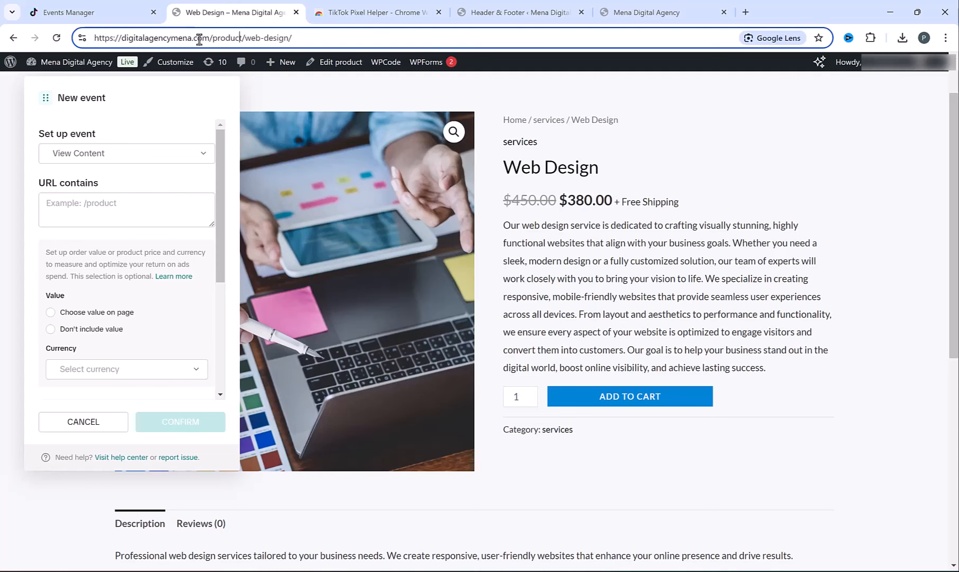
{"action": "double_click", "coordinate": [227, 40]}
{"action": "key", "text": "ctrl+c"}
{"action": "left_click", "coordinate": [112, 205]}
{"action": "key", "text": "ctrl+v"}
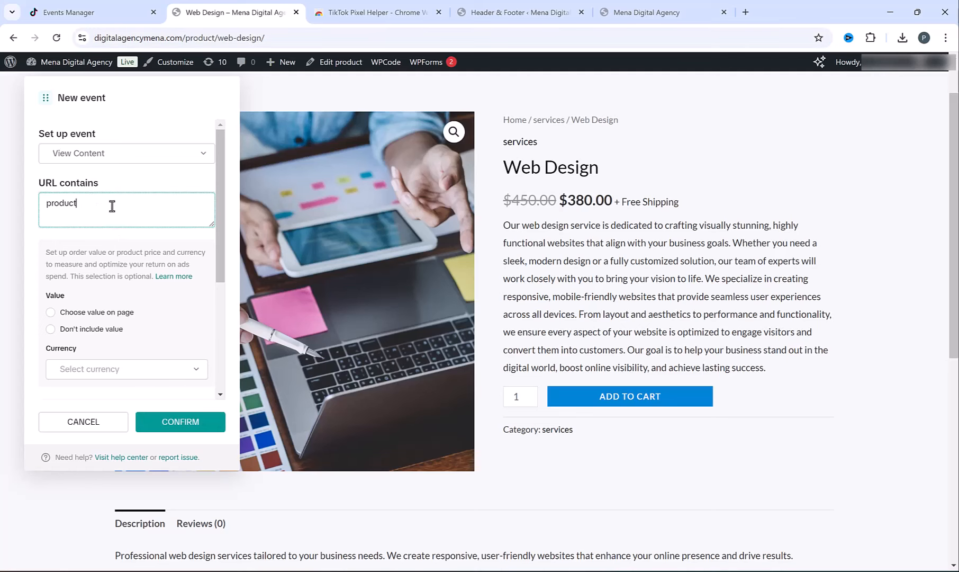
{"action": "left_click", "coordinate": [176, 423]}
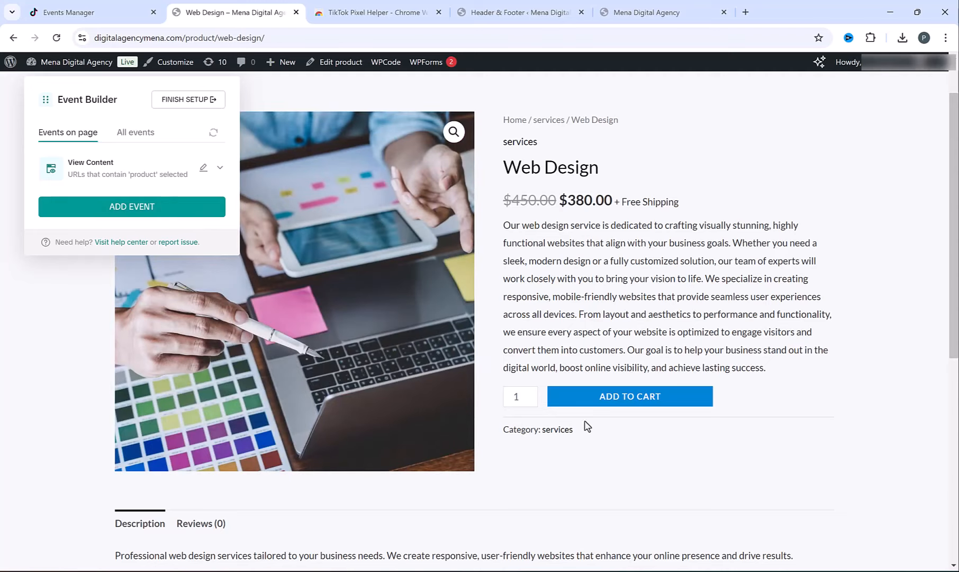
{"action": "left_click", "coordinate": [655, 398]}
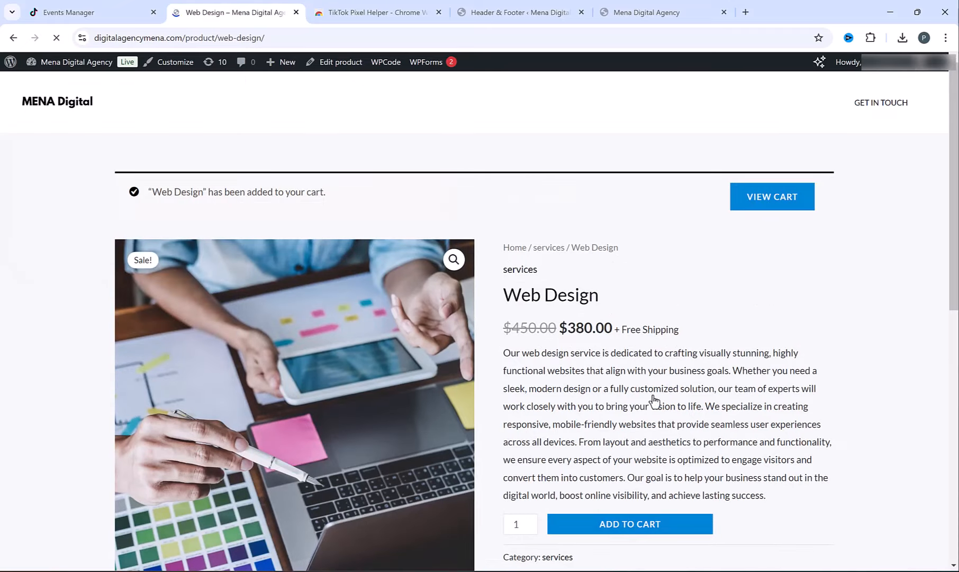
- On the cart page, start a URL Visits event of type Add to Cart
{"action": "left_click", "coordinate": [773, 202]}
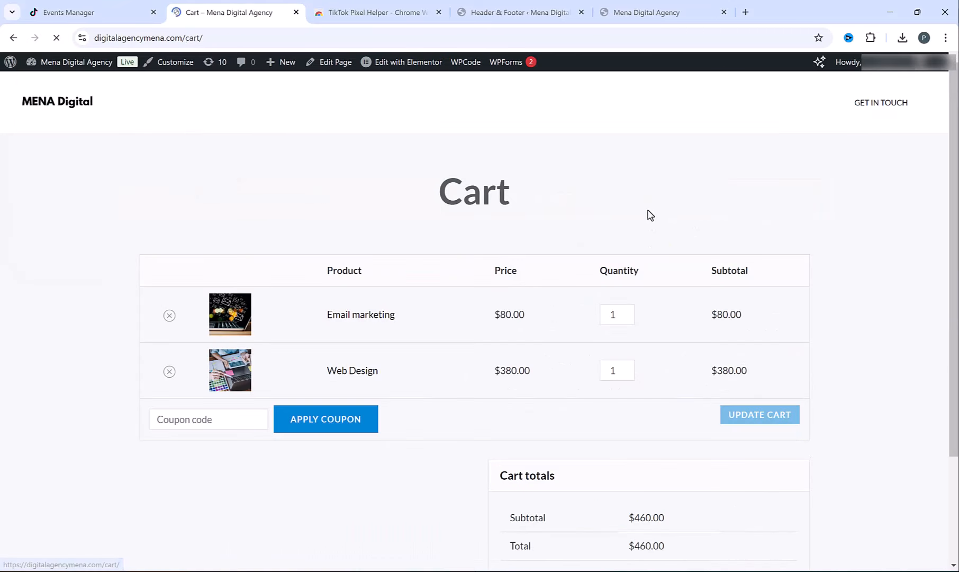
{"action": "left_click", "coordinate": [131, 206]}
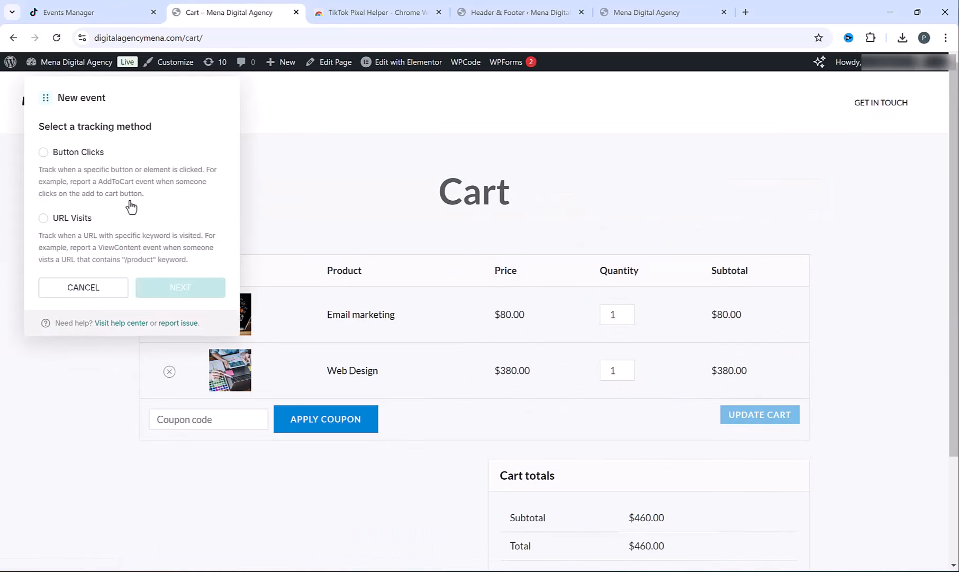
{"action": "left_click", "coordinate": [54, 219]}
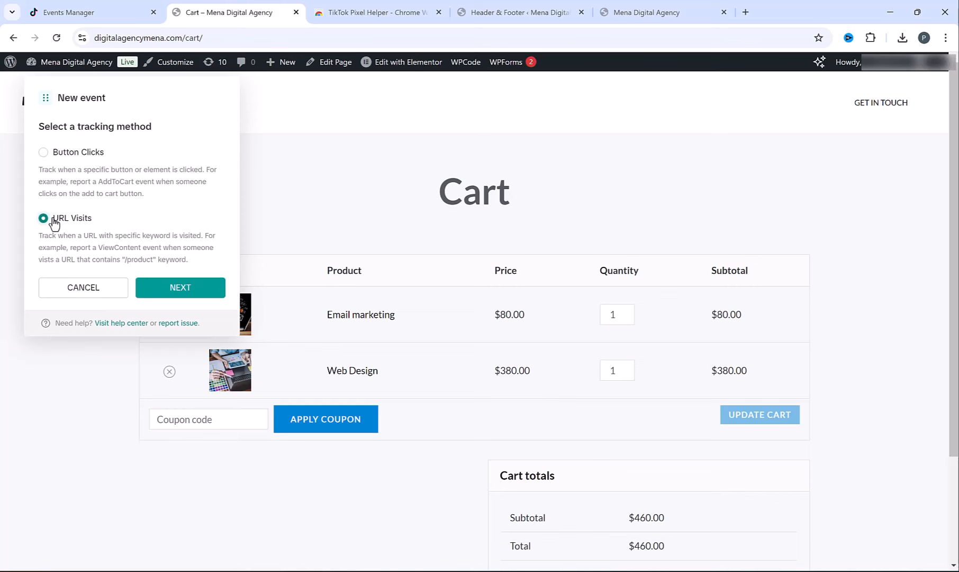
{"action": "left_click", "coordinate": [186, 288]}
{"action": "left_click", "coordinate": [129, 154]}
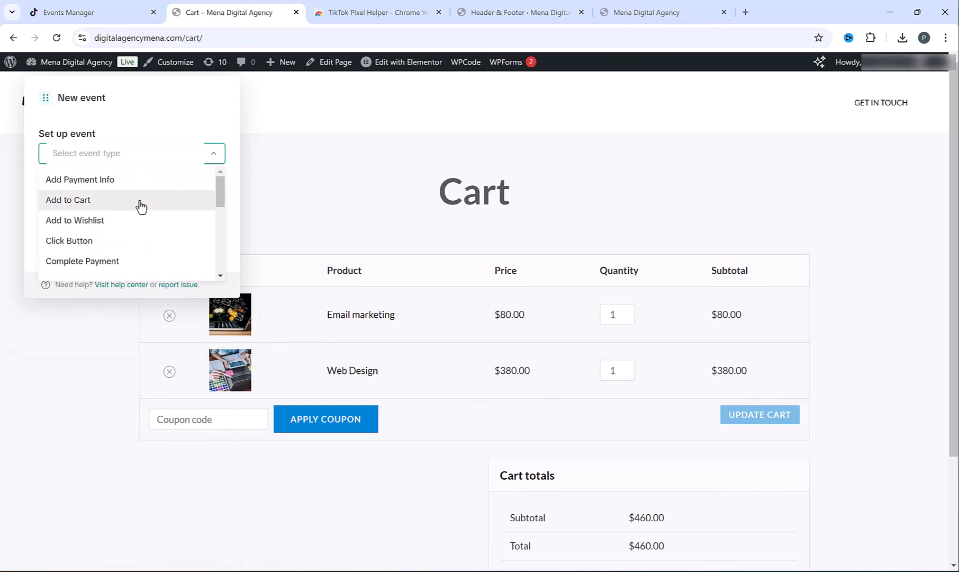
{"action": "left_click", "coordinate": [120, 201]}
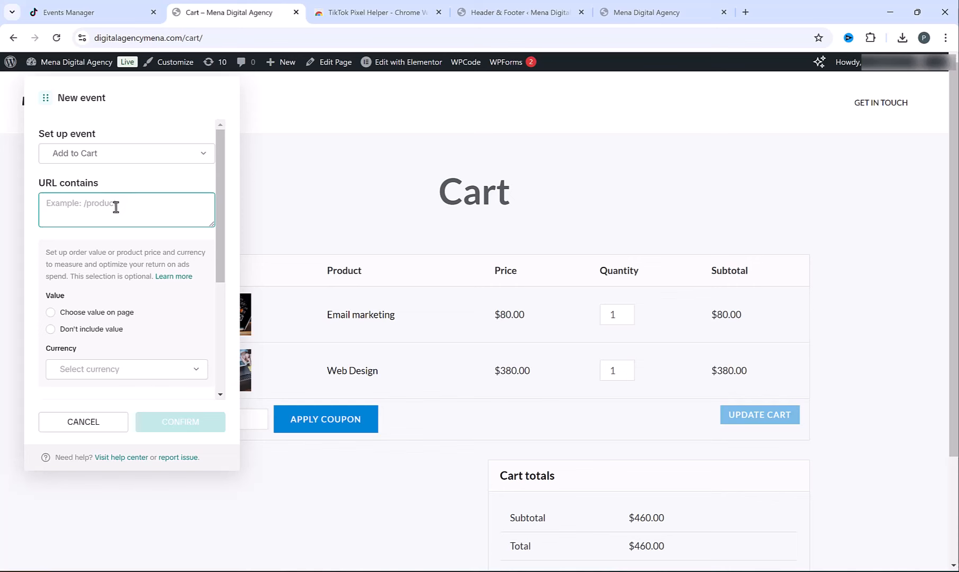
- Set the Add to Cart event's URL contains to 'cart', confirm it, and proceed to checkout
{"action": "double_click", "coordinate": [197, 38]}
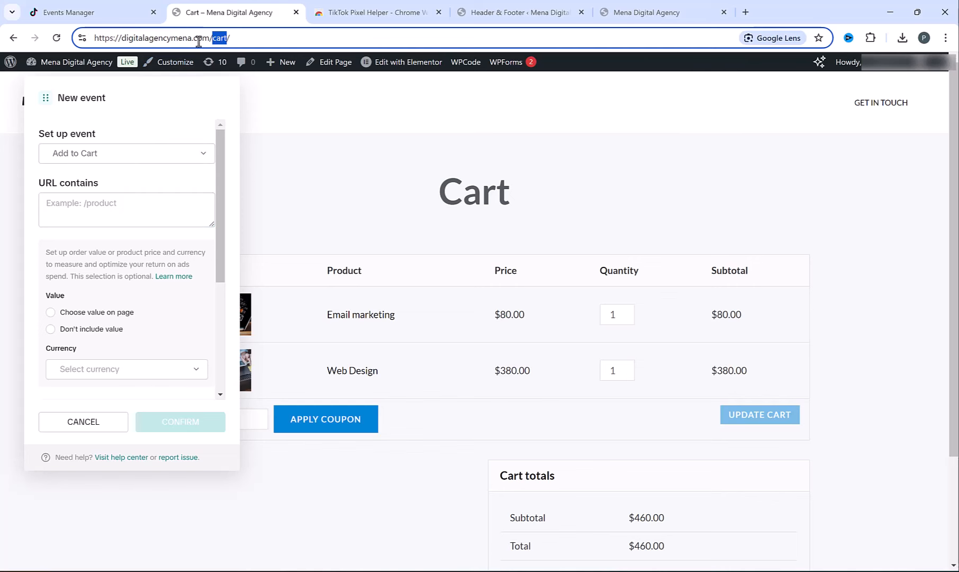
{"action": "left_click", "coordinate": [137, 217]}
{"action": "key", "text": "ctrl+v"}
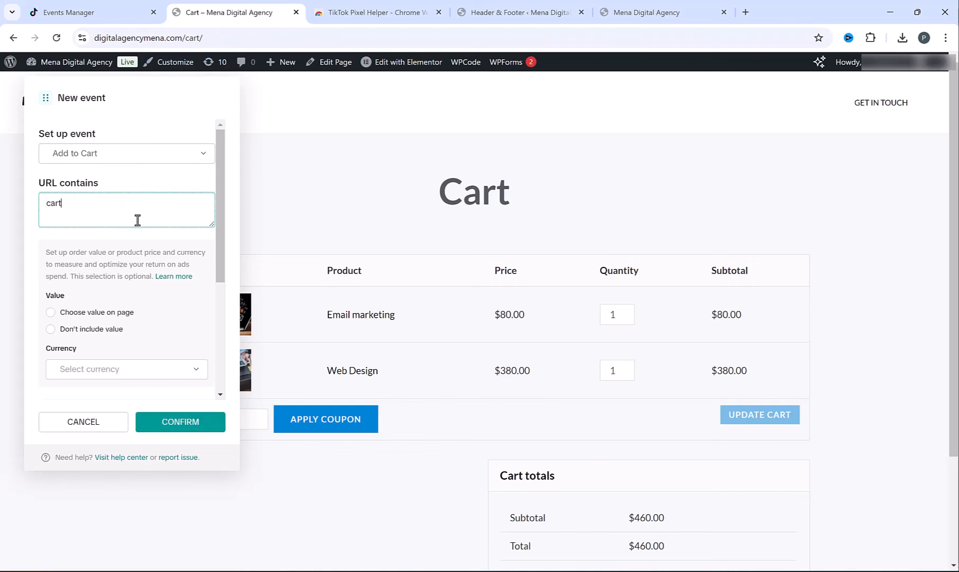
{"action": "left_click", "coordinate": [188, 421]}
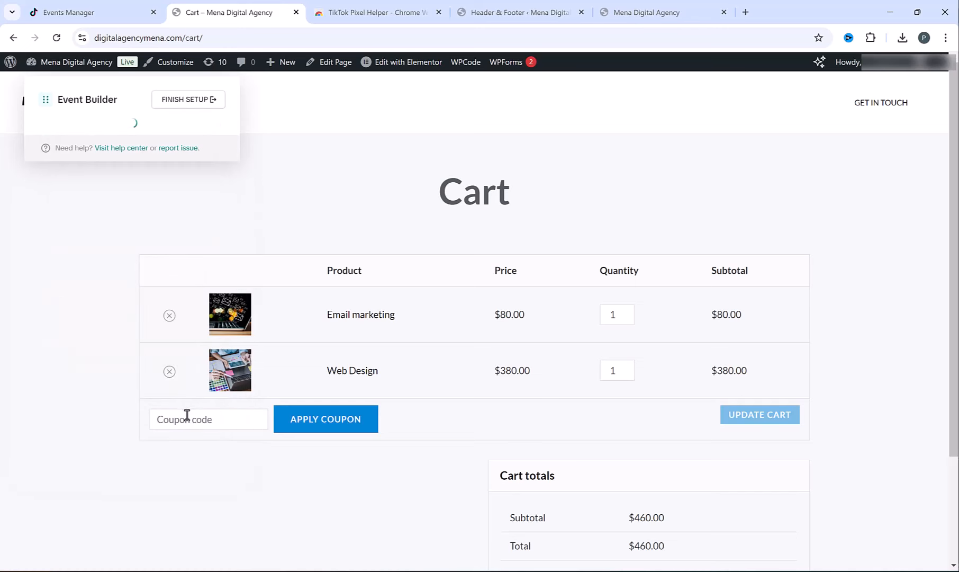
{"action": "scroll", "coordinate": [653, 391], "scroll_direction": "down", "scroll_amount": 3}
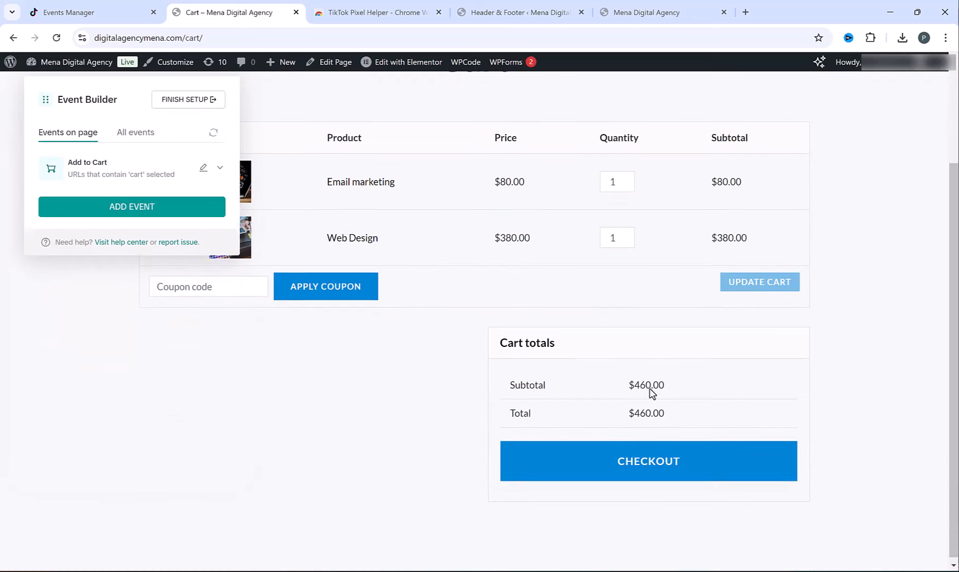
{"action": "left_click", "coordinate": [655, 458]}
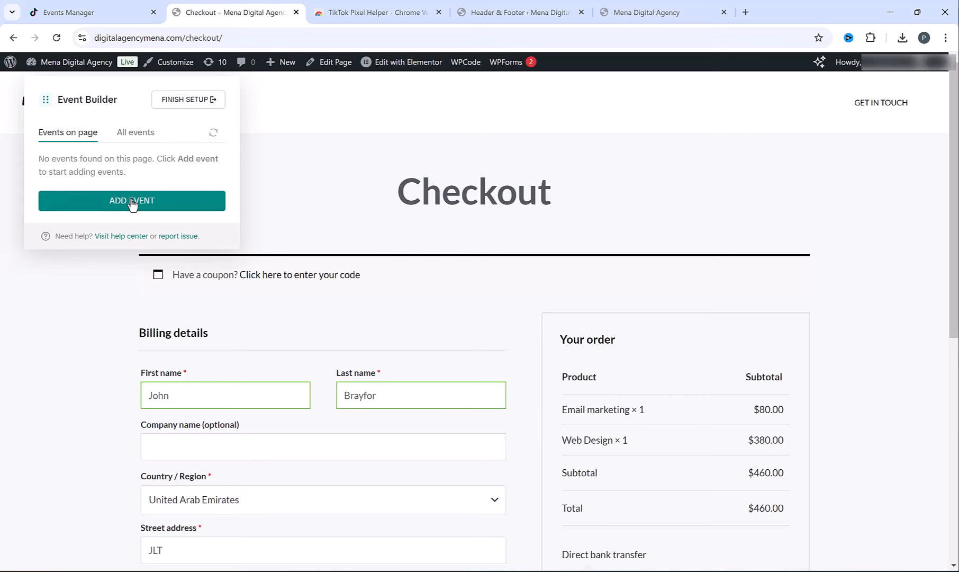
- Start a URL Visits event of type Initiate Checkout on the checkout page
{"action": "left_click", "coordinate": [130, 206]}
{"action": "left_click", "coordinate": [59, 225]}
{"action": "left_click", "coordinate": [180, 287]}
{"action": "left_click", "coordinate": [111, 156]}
{"action": "scroll", "coordinate": [133, 229], "scroll_direction": "down", "scroll_amount": 3}
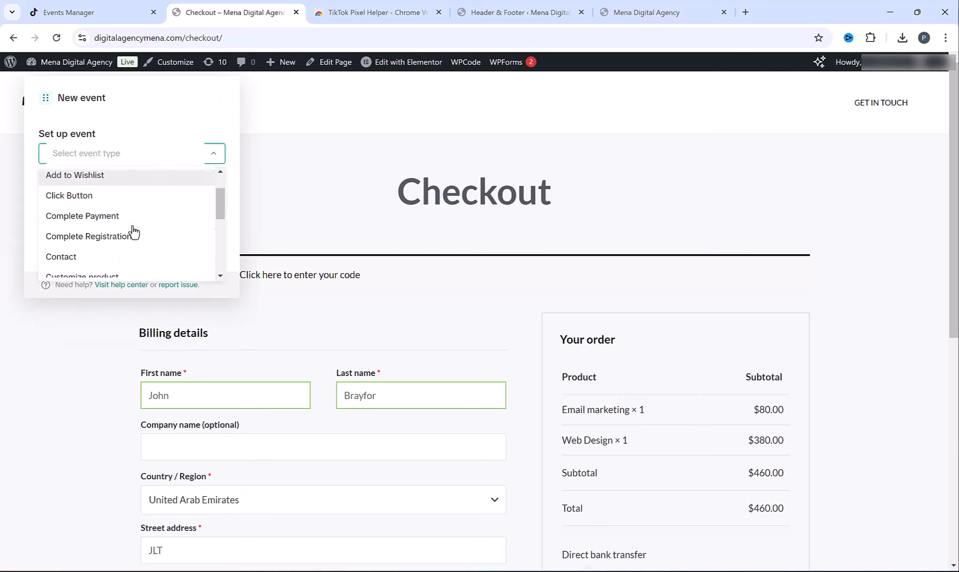
{"action": "left_click", "coordinate": [115, 265]}
- Make Initiate Checkout fire on URLs containing 'checkout' and confirm it
{"action": "left_click", "coordinate": [97, 210]}
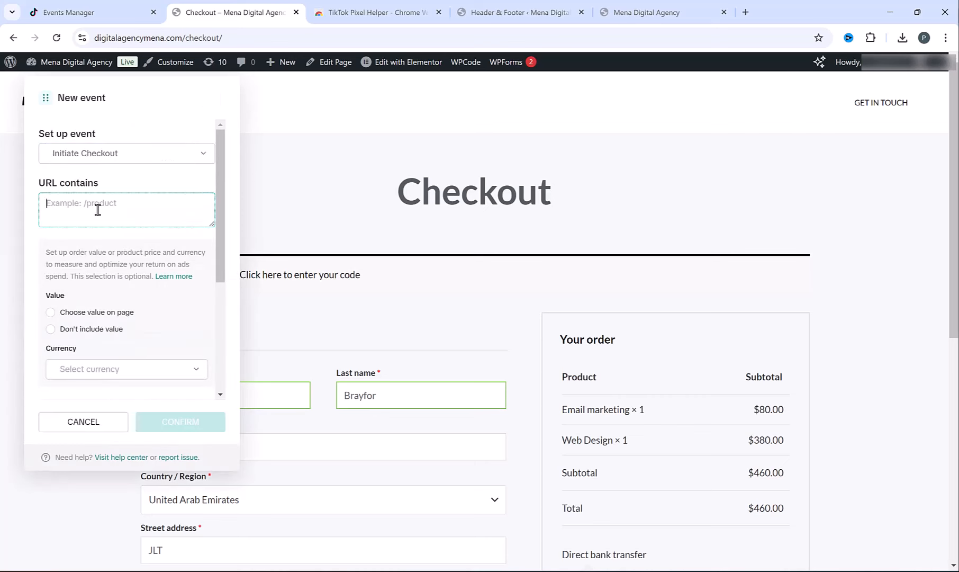
{"action": "double_click", "coordinate": [201, 37]}
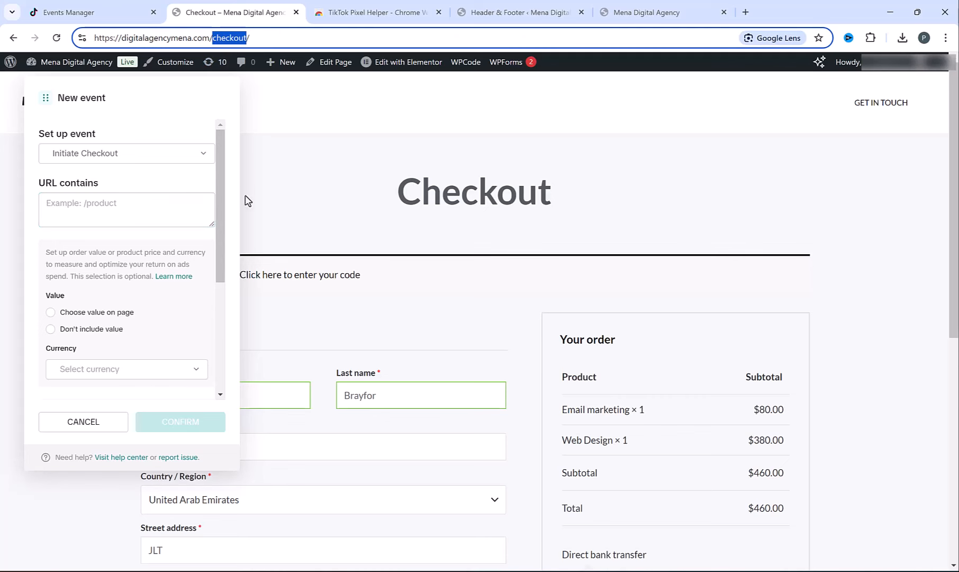
{"action": "left_click", "coordinate": [90, 221]}
{"action": "key", "text": "ctrl+v"}
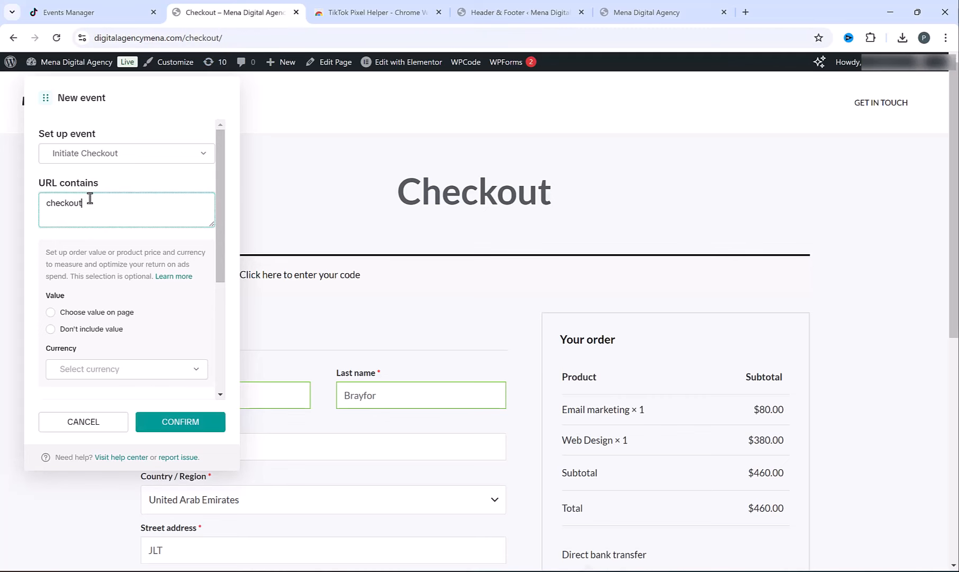
{"action": "left_click", "coordinate": [178, 427]}
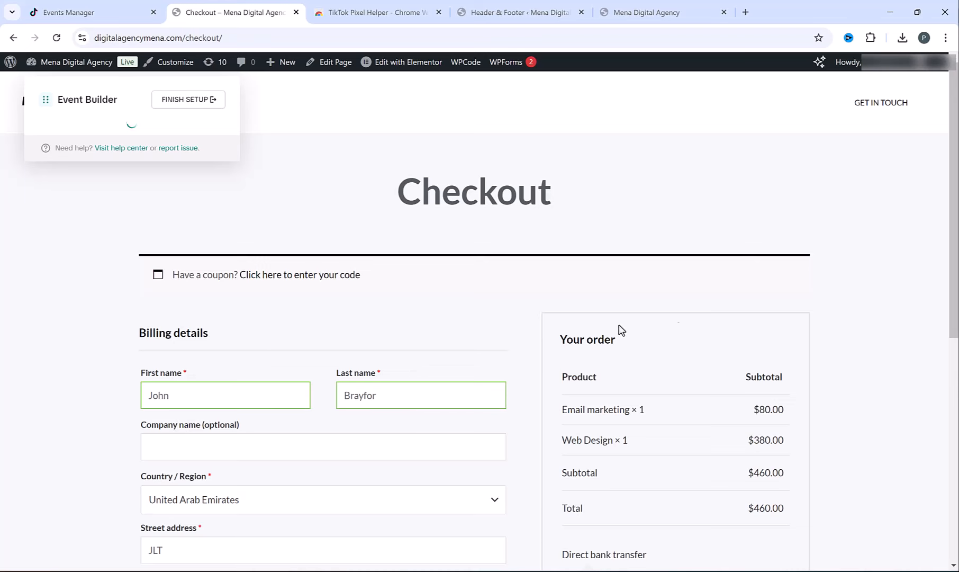
- Place the test order and begin a new event on the confirmation page
{"action": "scroll", "coordinate": [783, 284], "scroll_direction": "down", "scroll_amount": 1}
{"action": "scroll", "coordinate": [783, 284], "scroll_direction": "down", "scroll_amount": 2}
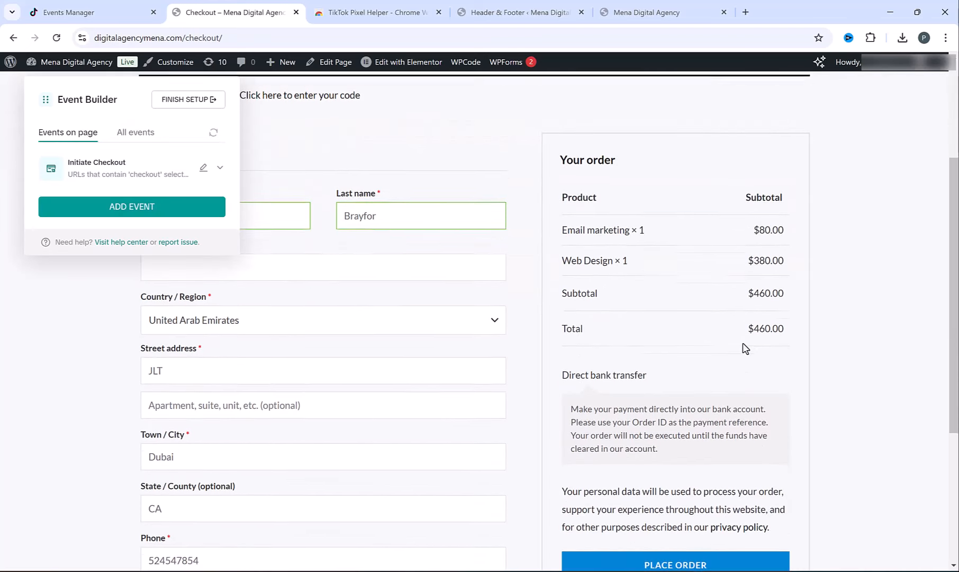
{"action": "left_click", "coordinate": [693, 555]}
{"action": "left_click", "coordinate": [135, 207]}
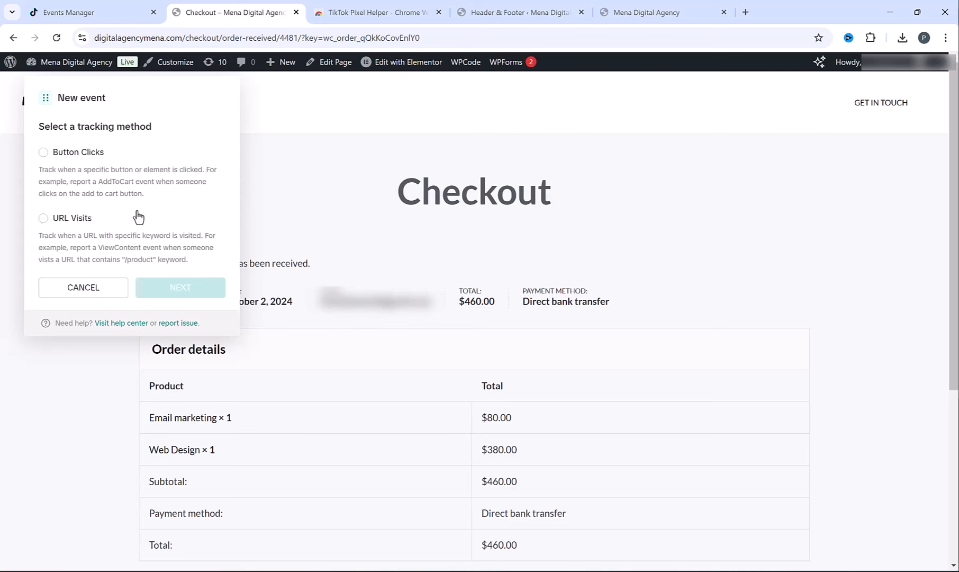
- Save a URL Visits Complete Payment event with URL contains 'order-received'
{"action": "left_click", "coordinate": [43, 217]}
{"action": "left_click", "coordinate": [180, 287]}
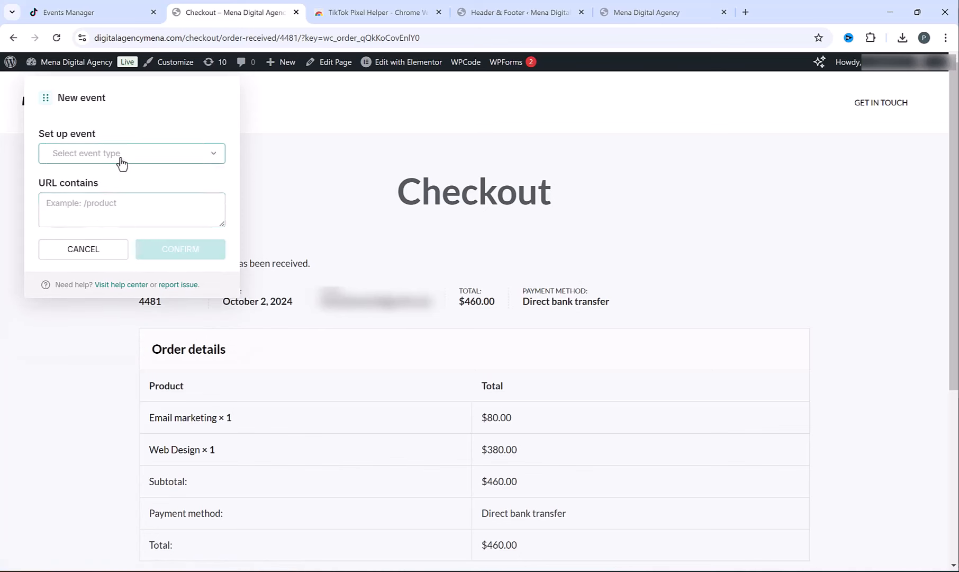
{"action": "left_click", "coordinate": [121, 159]}
{"action": "left_click", "coordinate": [113, 260]}
{"action": "left_click", "coordinate": [79, 220]}
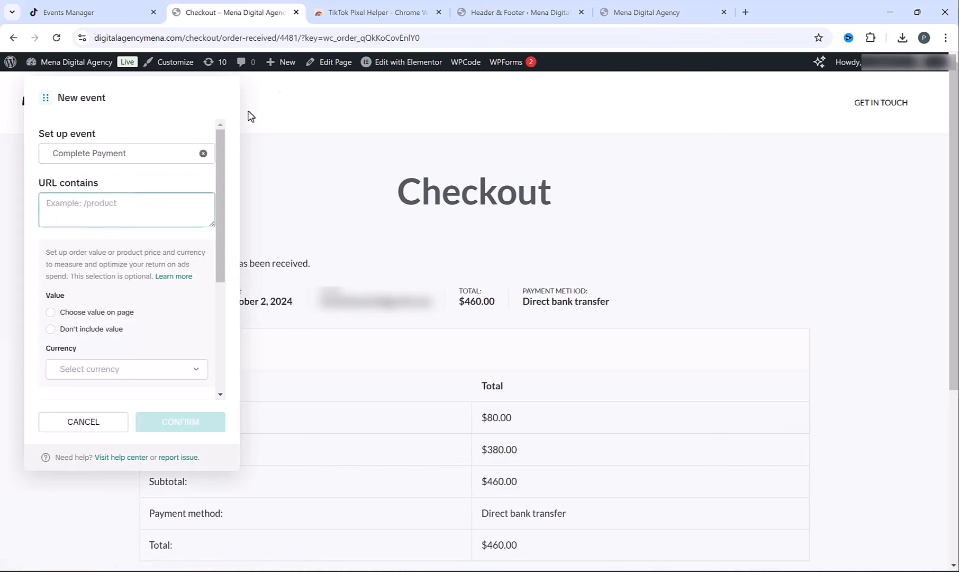
{"action": "left_click", "coordinate": [278, 39]}
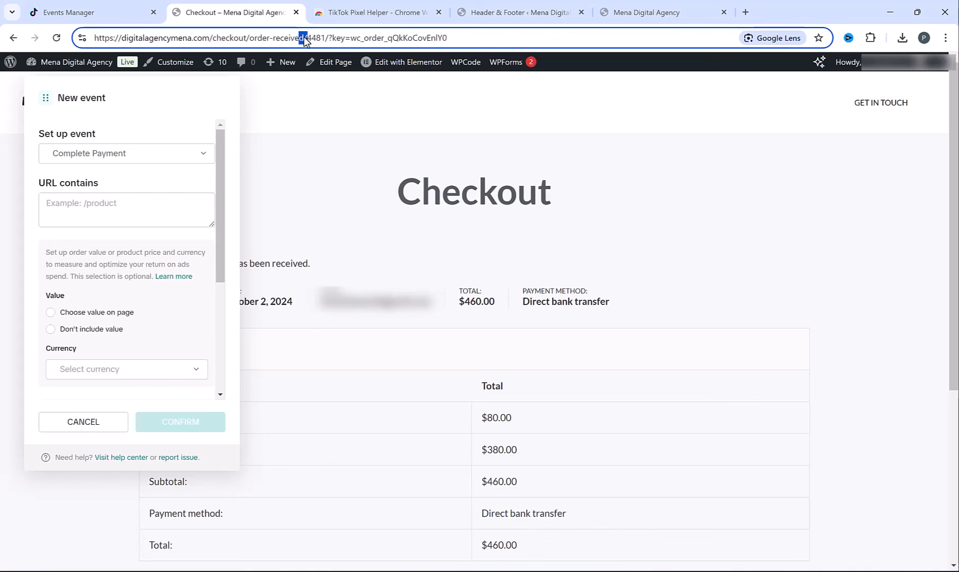
{"action": "left_click_drag", "start_coordinate": [304, 38], "coordinate": [247, 42]}
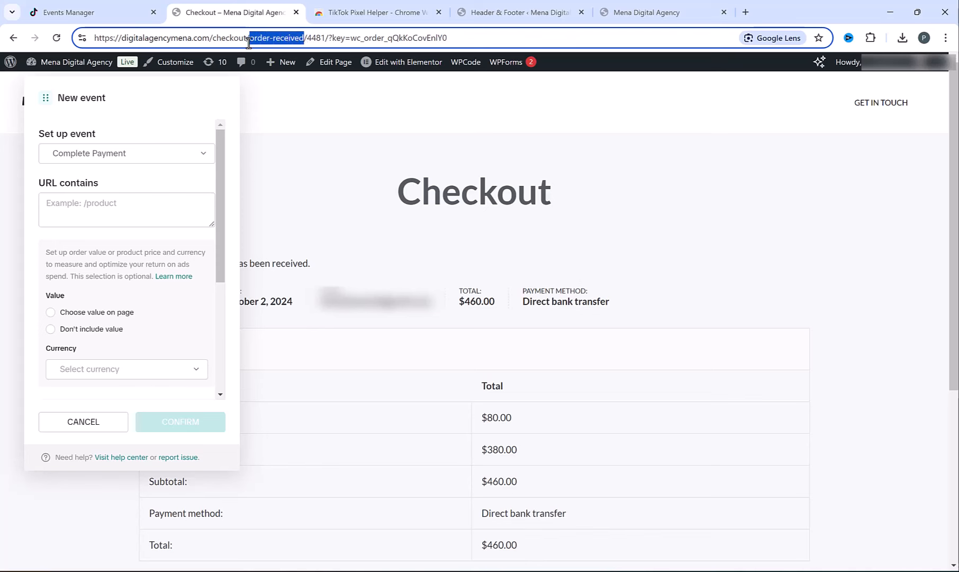
{"action": "key", "text": "ctrl+c"}
{"action": "left_click", "coordinate": [53, 214]}
{"action": "key", "text": "ctrl+v"}
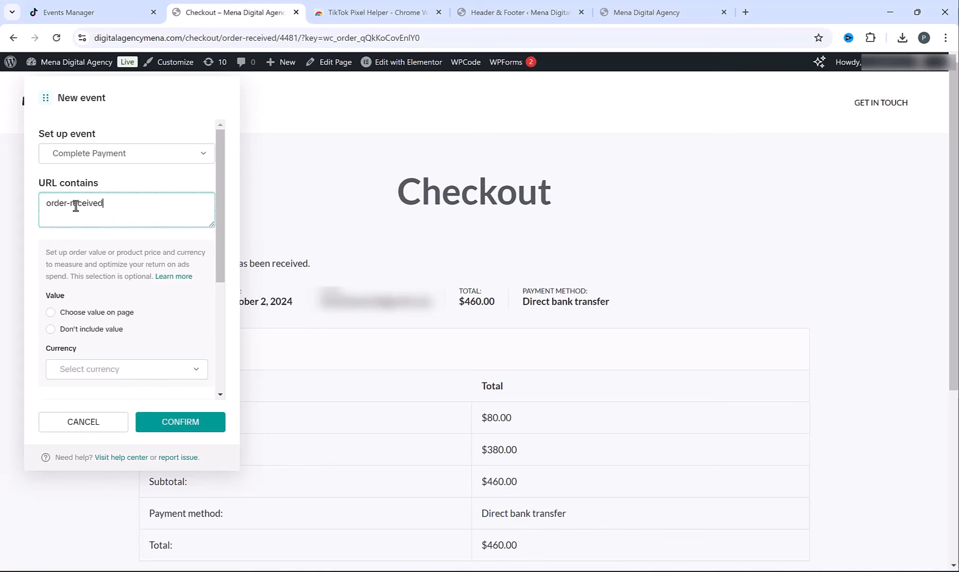
{"action": "left_click", "coordinate": [180, 426]}
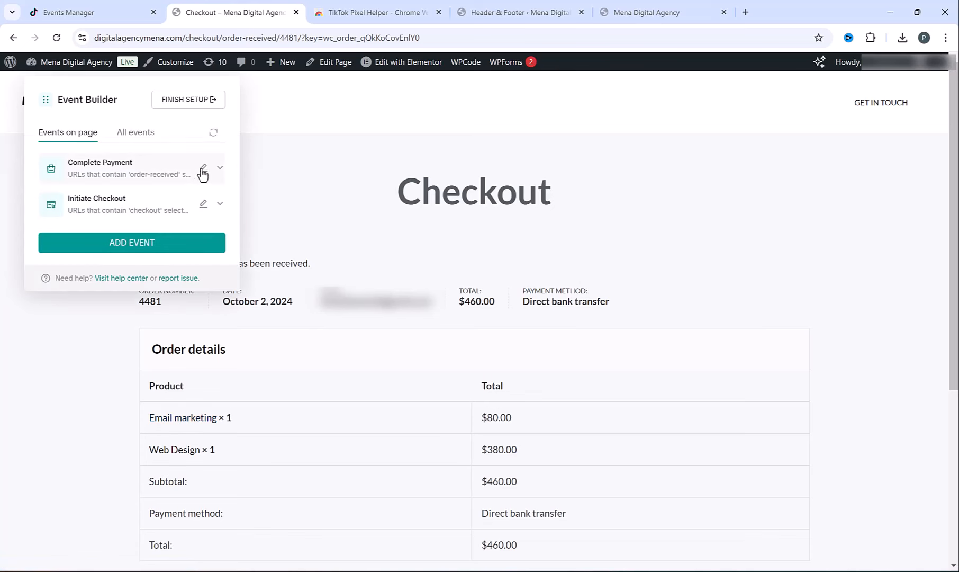
- Close the checkout tab, finish the pixel guide, and create a campaign using the Website conversions objective
{"action": "key", "text": "ctrl+w"}
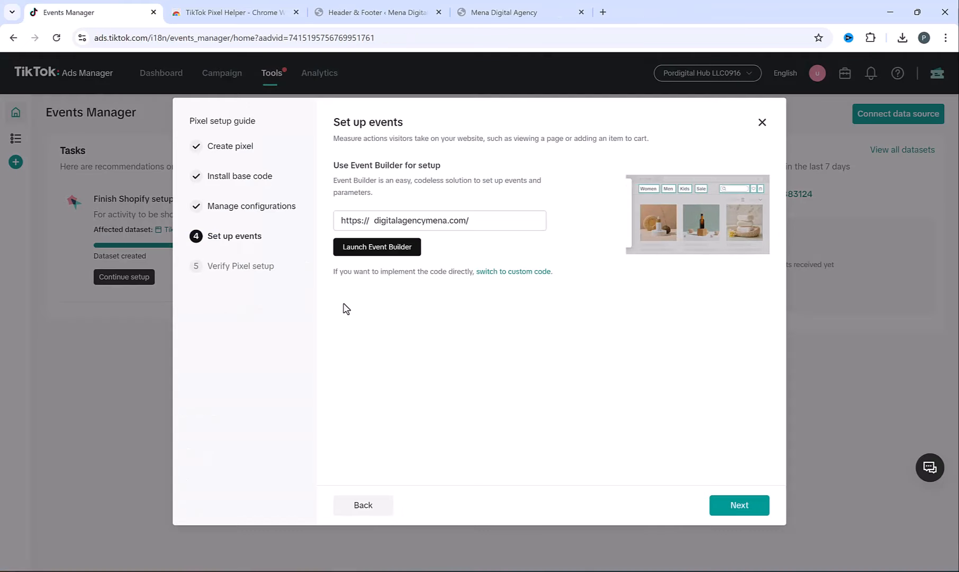
{"action": "left_click", "coordinate": [740, 510]}
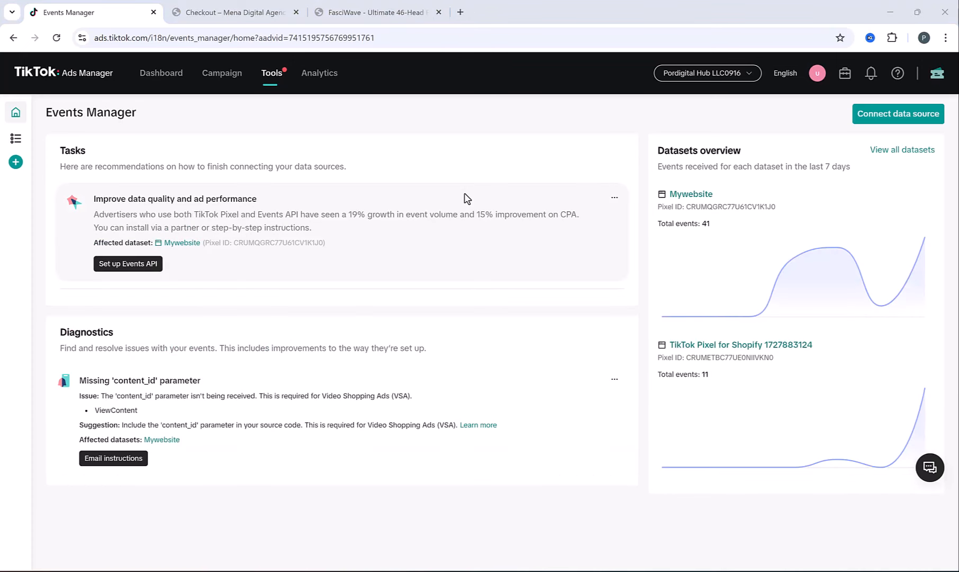
{"action": "left_click", "coordinate": [221, 72]}
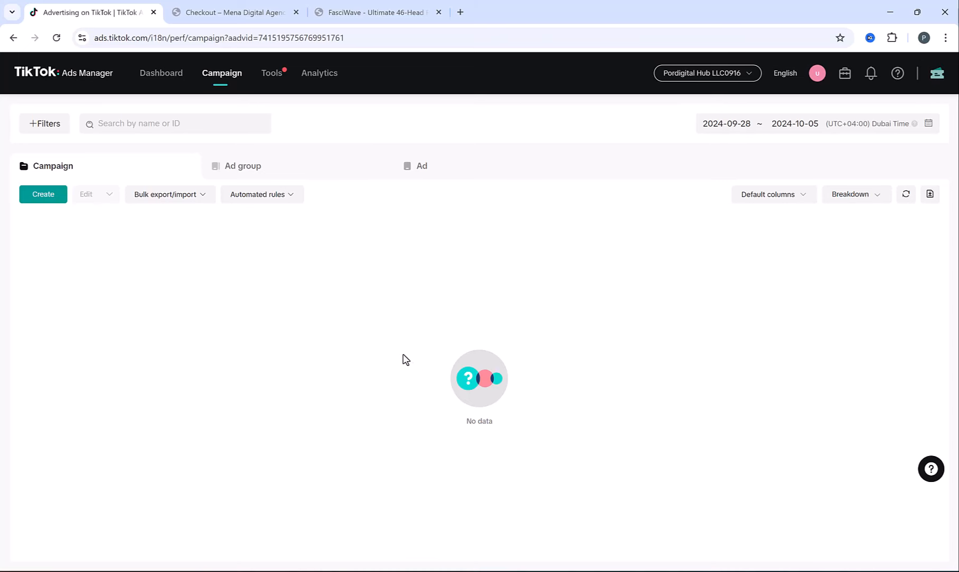
{"action": "left_click", "coordinate": [37, 200]}
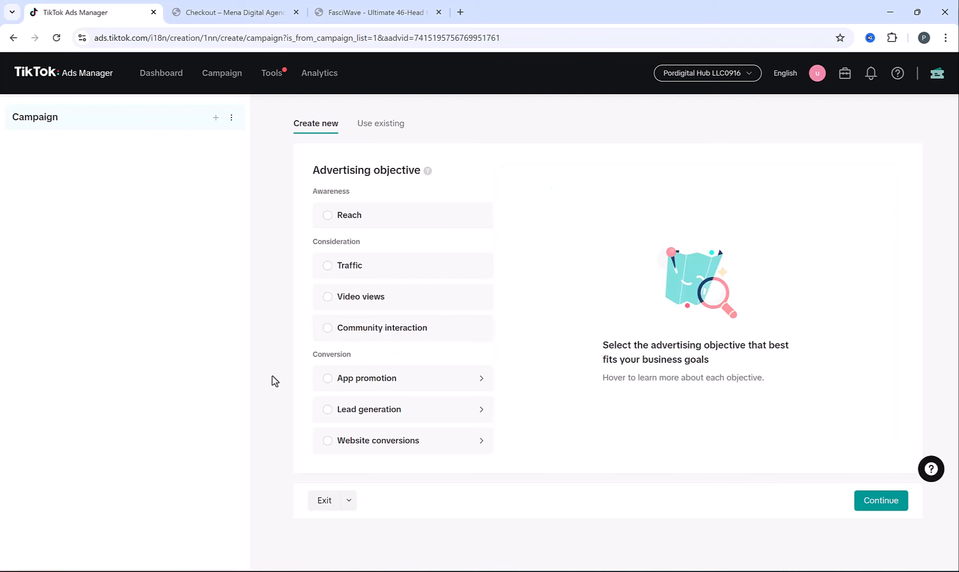
{"action": "left_click", "coordinate": [331, 433]}
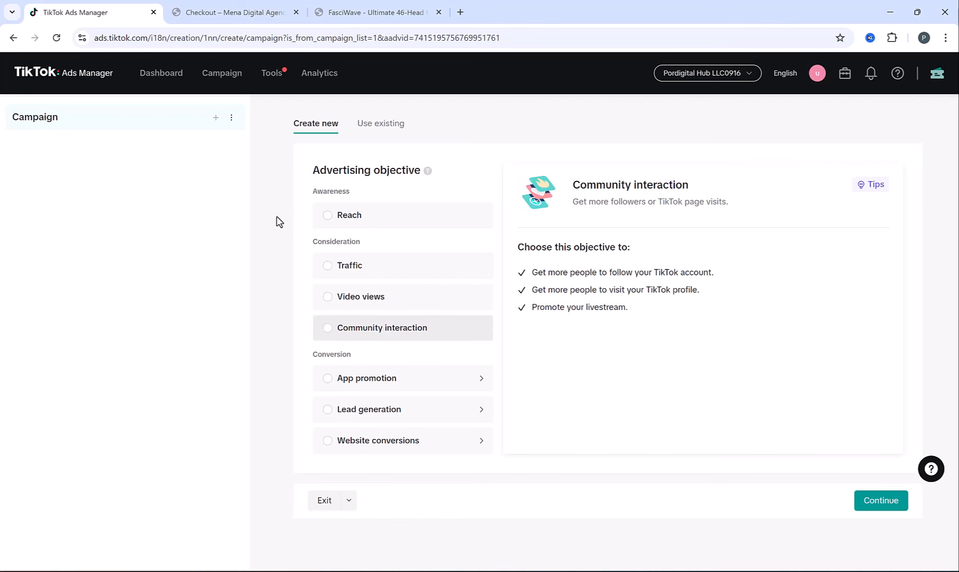
{"action": "left_click", "coordinate": [329, 442]}
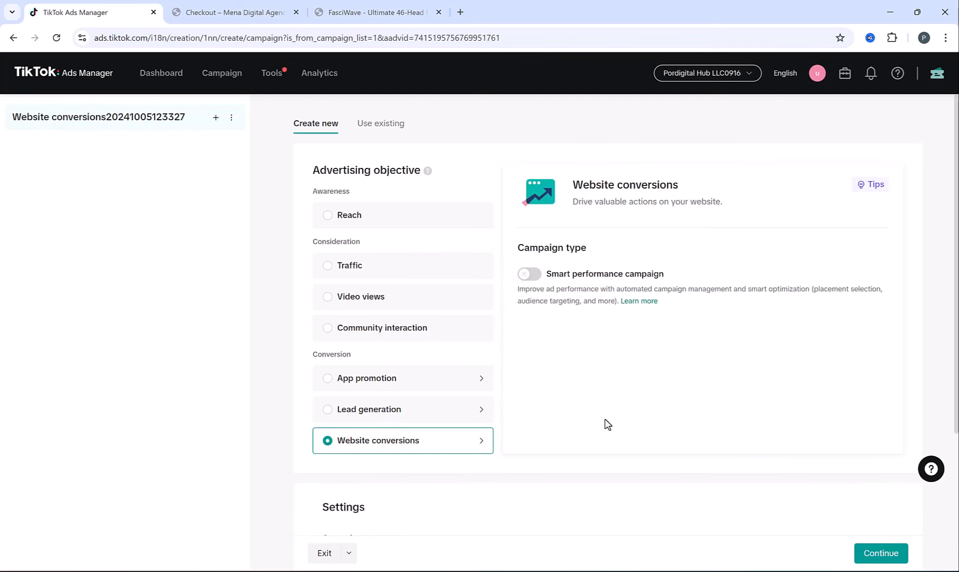
- Review the agency website and Shopify product preview, then return to the campaign draft
{"action": "left_click", "coordinate": [236, 9]}
{"action": "scroll", "coordinate": [484, 427], "scroll_direction": "down", "scroll_amount": 15}
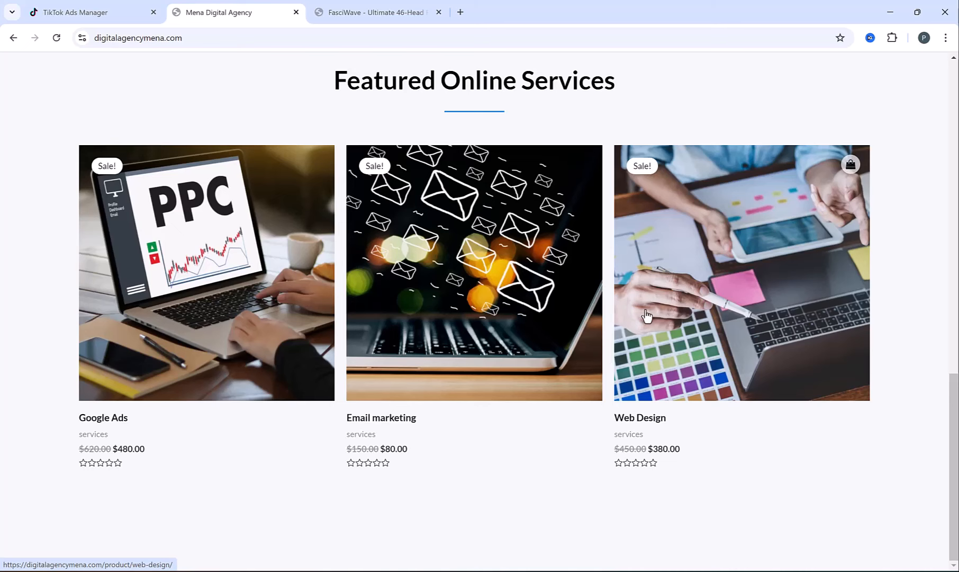
{"action": "left_click", "coordinate": [352, 9]}
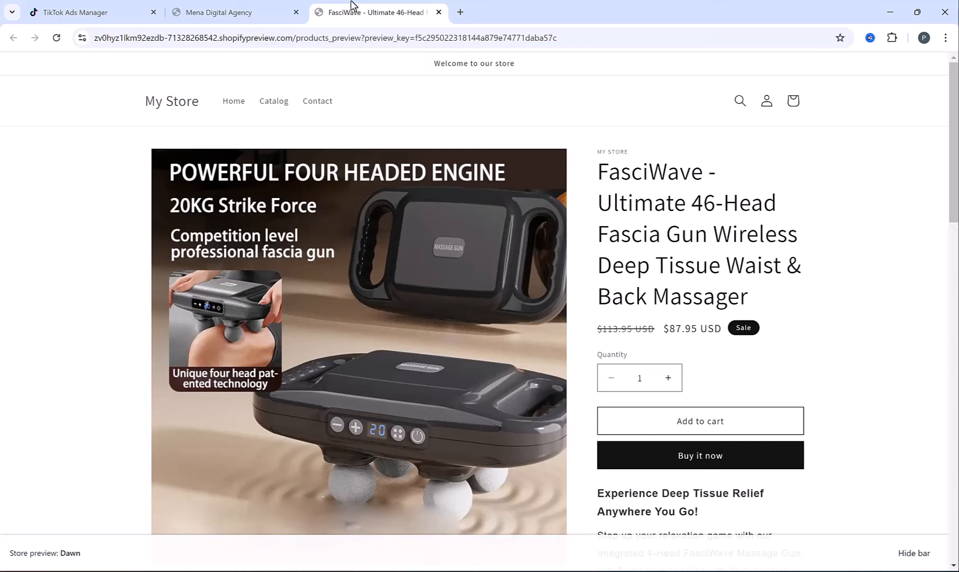
{"action": "left_click", "coordinate": [238, 3]}
{"action": "left_click", "coordinate": [151, 3]}
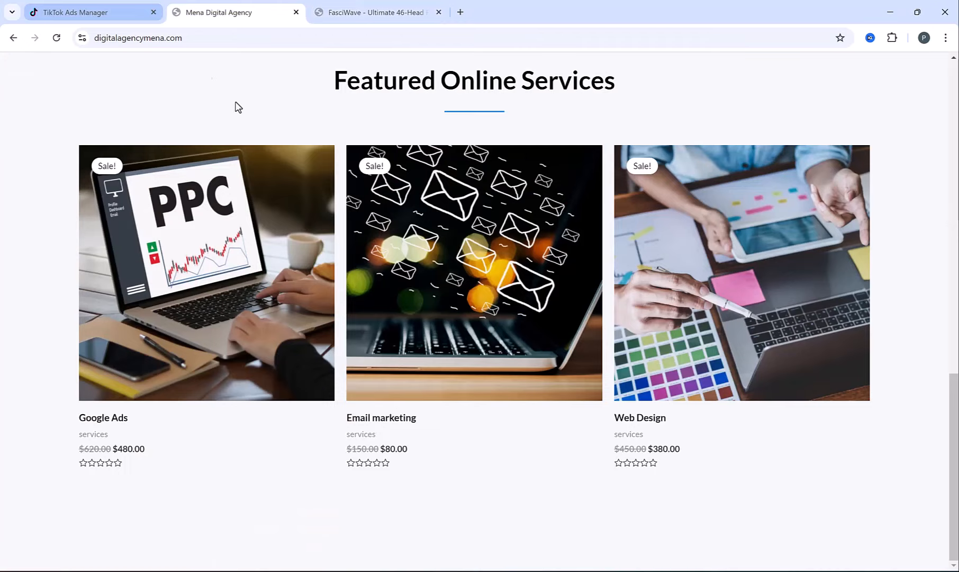
- Rename the campaign 'Website conversions - Website design' and continue to its ad group name
{"action": "left_click_drag", "start_coordinate": [409, 369], "coordinate": [595, 369]}
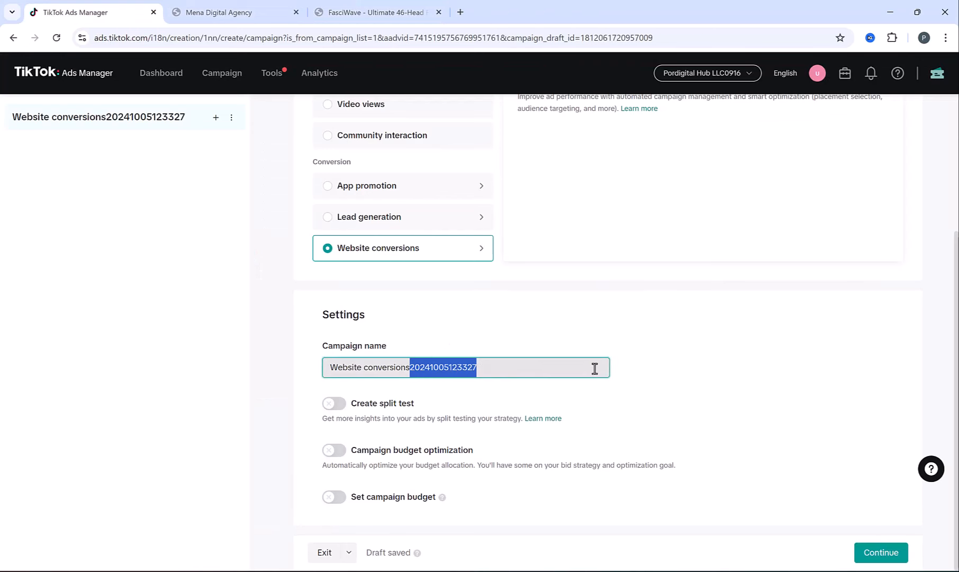
{"action": "type", "text": "- We"}
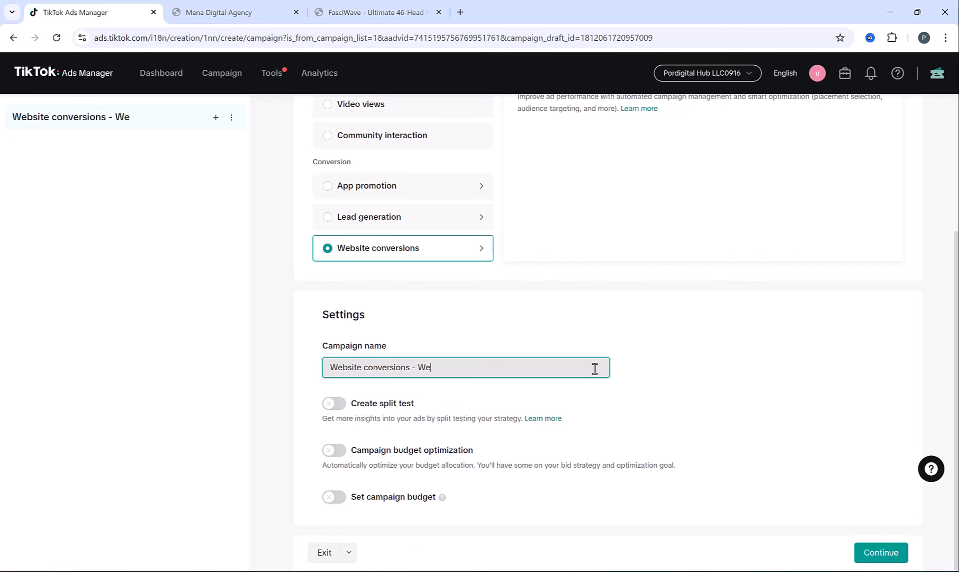
{"action": "type", "text": "bsite design"}
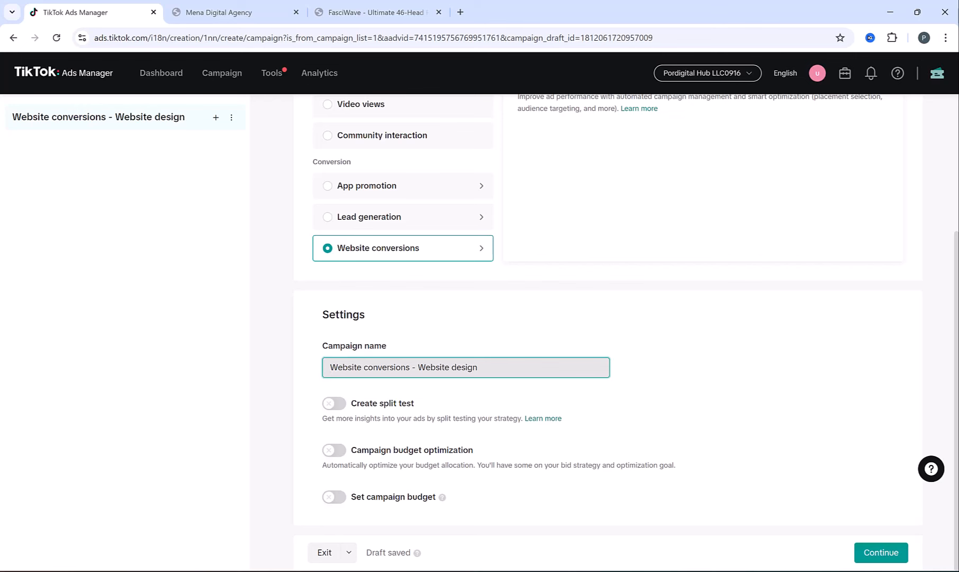
{"action": "left_click", "coordinate": [881, 552]}
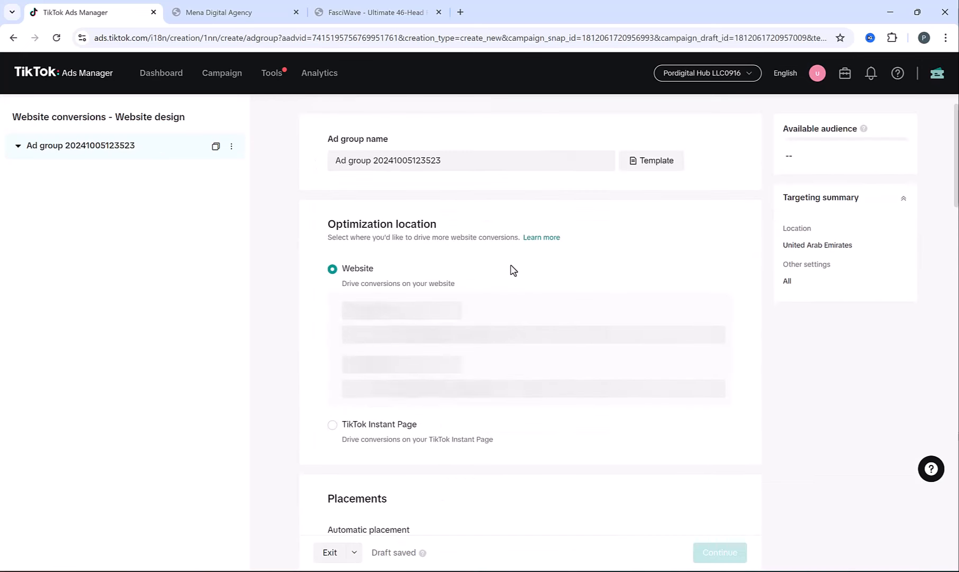
{"action": "triple_click", "coordinate": [336, 166]}
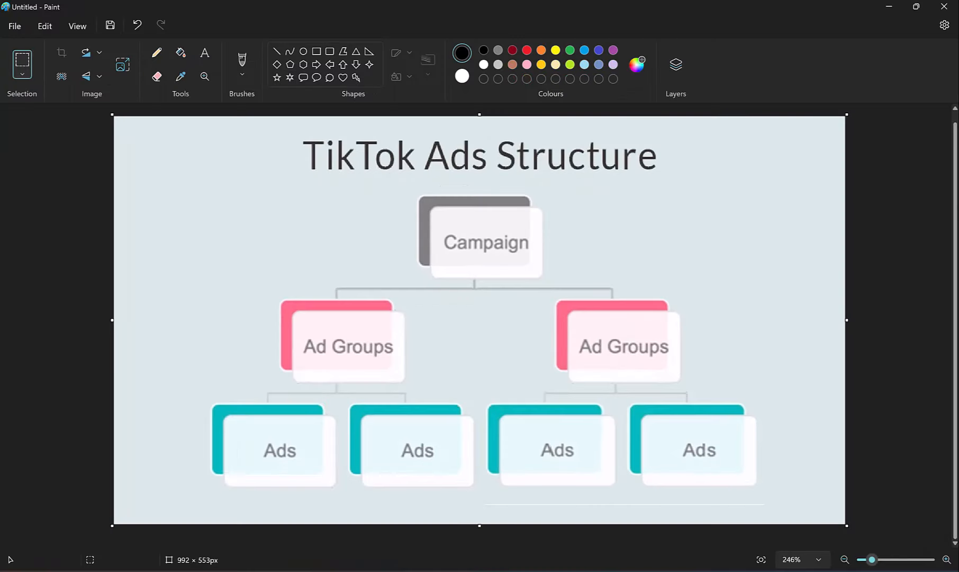
{"action": "left_click", "coordinate": [603, 503]}
- Select the lower-right pair of Ads boxes in the TikTok Ads Structure diagram
{"action": "left_click_drag", "start_coordinate": [404, 189], "coordinate": [726, 387]}
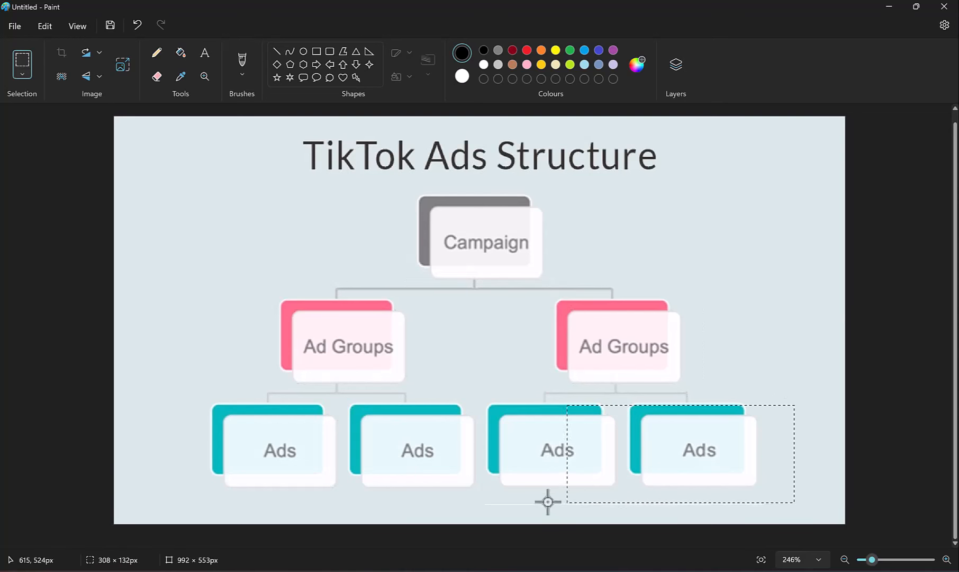
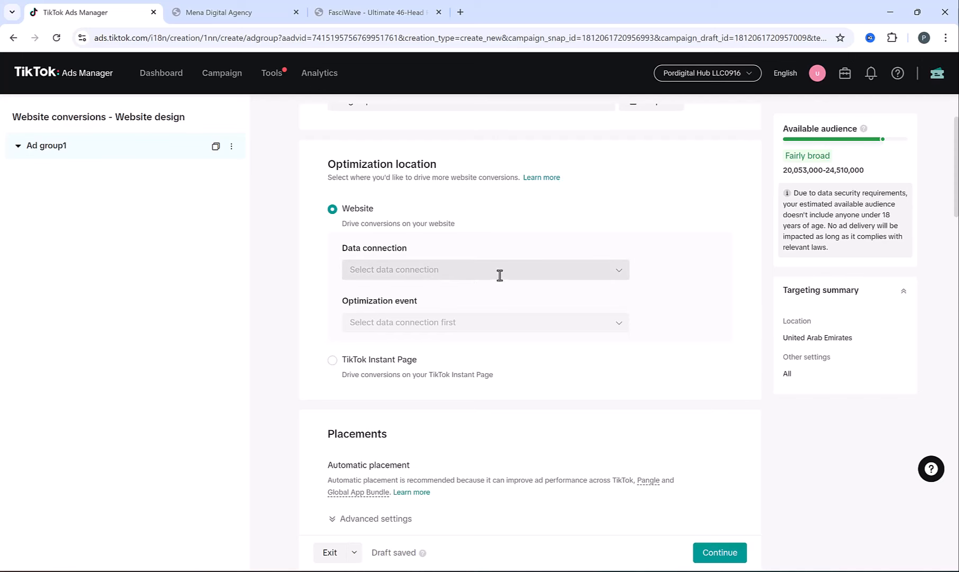
- Set Ad group 1's data connection to Mywebsite and its optimization event to Complete Payment
{"action": "left_click", "coordinate": [500, 275]}
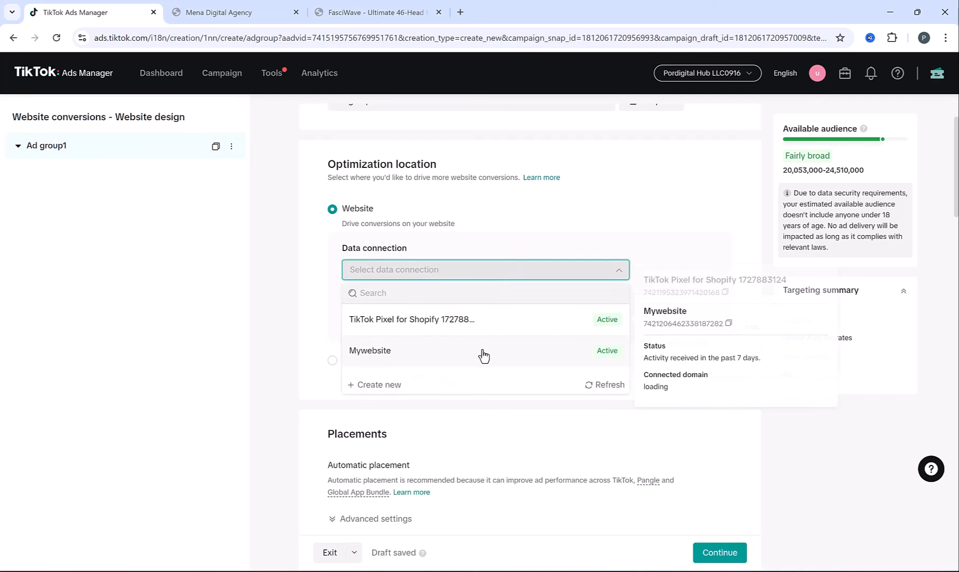
{"action": "left_click", "coordinate": [373, 353]}
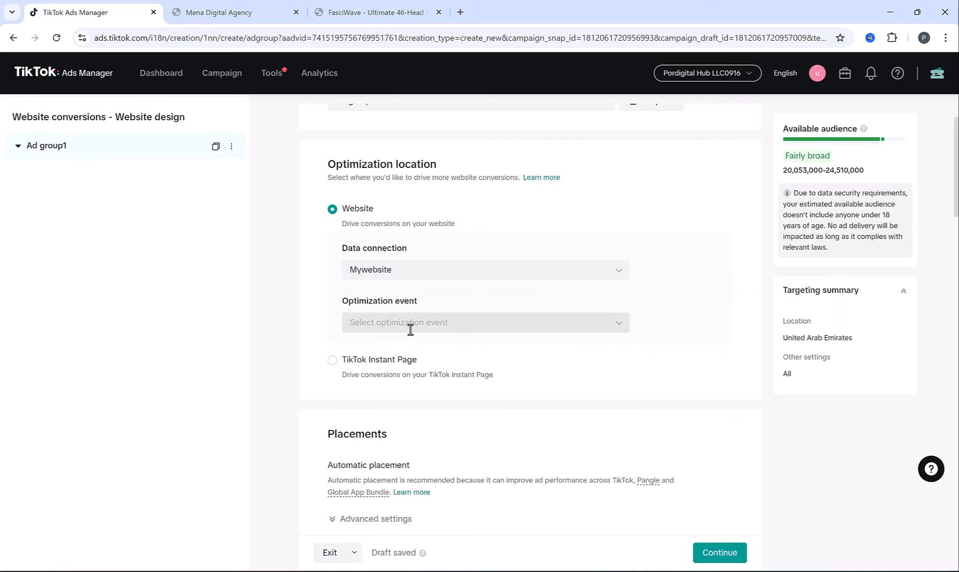
{"action": "left_click", "coordinate": [411, 325]}
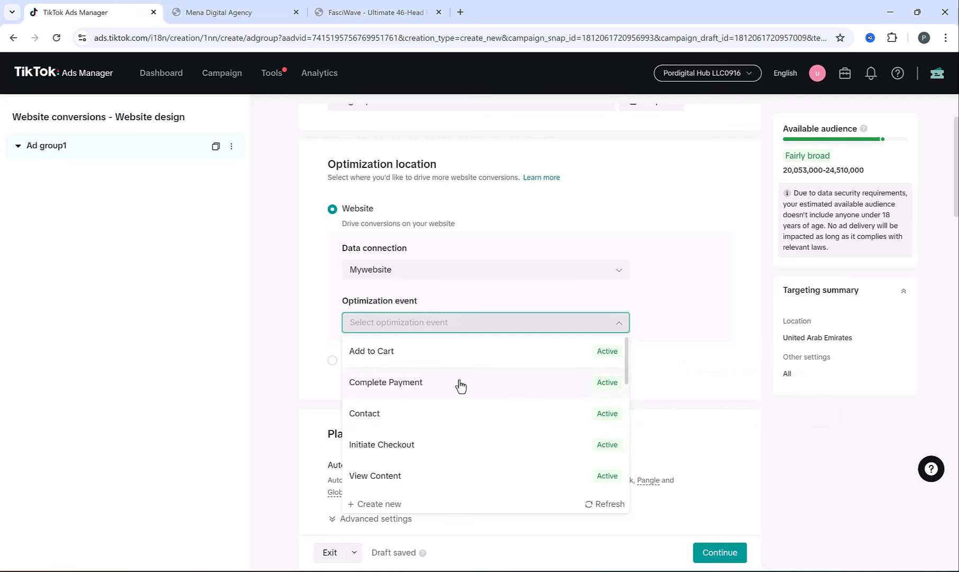
{"action": "left_click", "coordinate": [239, 9]}
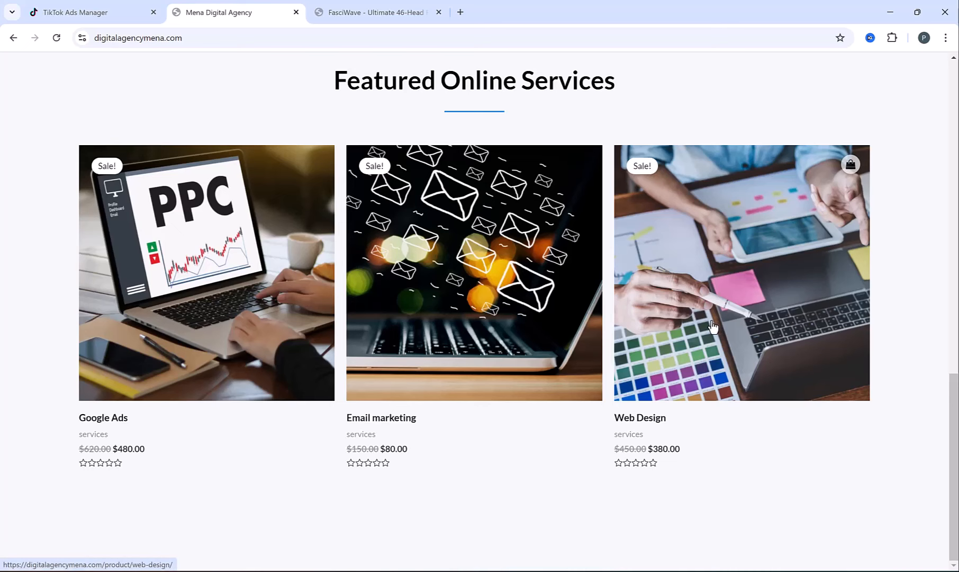
{"action": "left_click", "coordinate": [84, 10]}
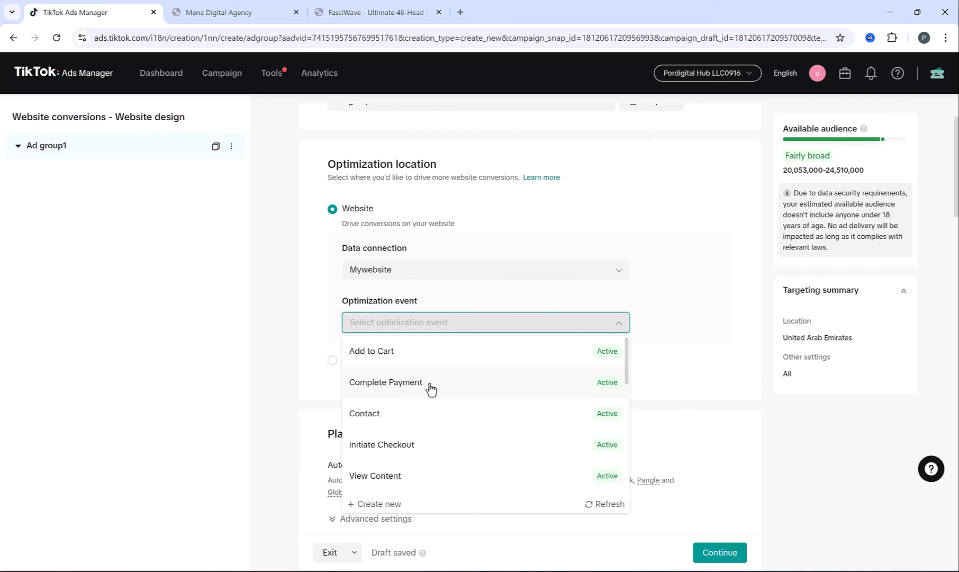
{"action": "scroll", "coordinate": [430, 388], "scroll_direction": "down", "scroll_amount": 3}
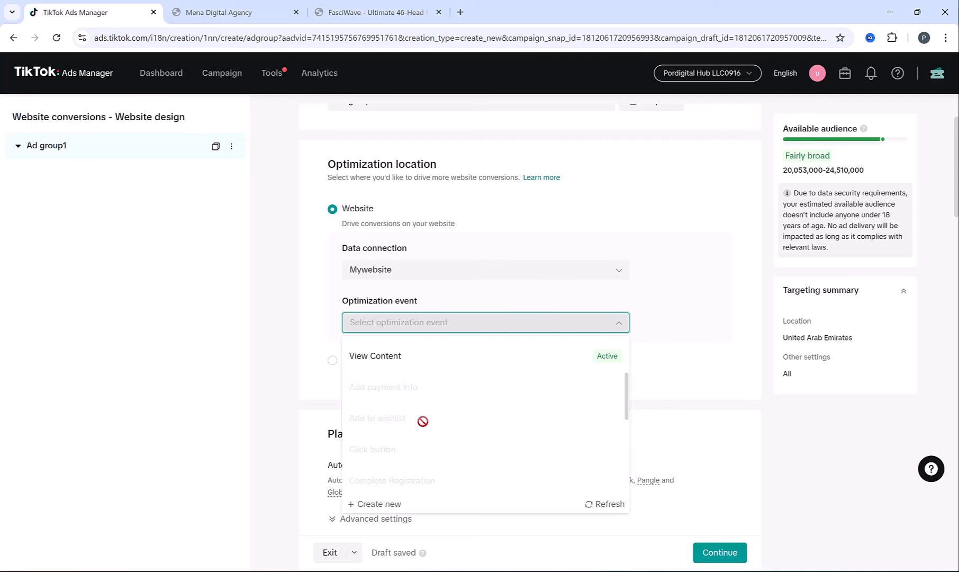
{"action": "scroll", "coordinate": [422, 421], "scroll_direction": "up", "scroll_amount": 3}
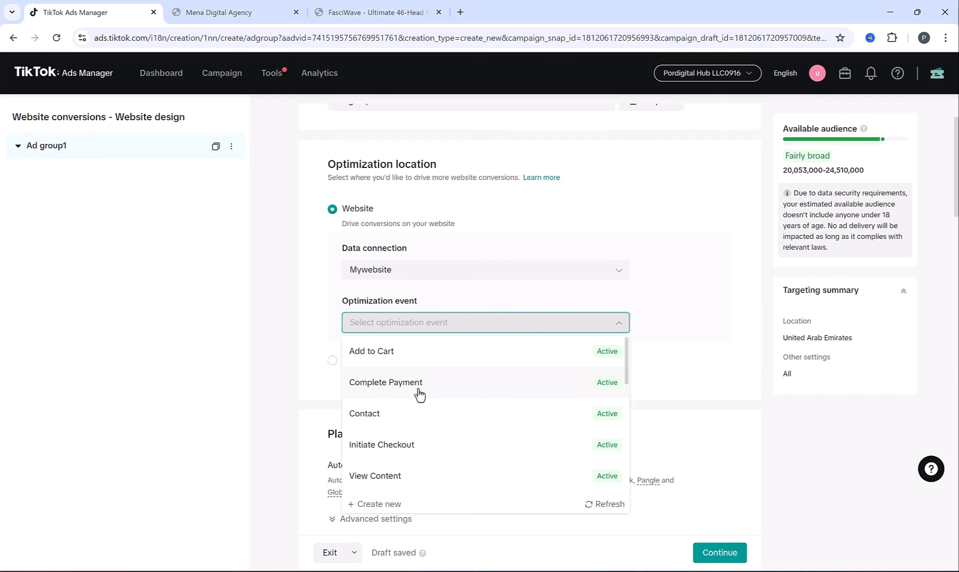
{"action": "left_click", "coordinate": [394, 386]}
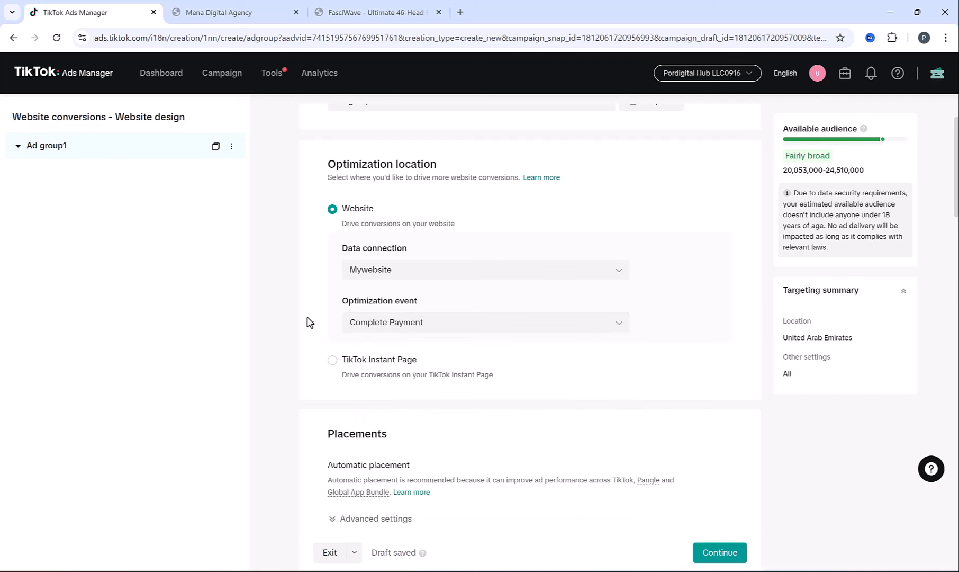
- Switch off Allow video download in the Placements advanced settings
{"action": "scroll", "coordinate": [322, 278], "scroll_direction": "down", "scroll_amount": 5}
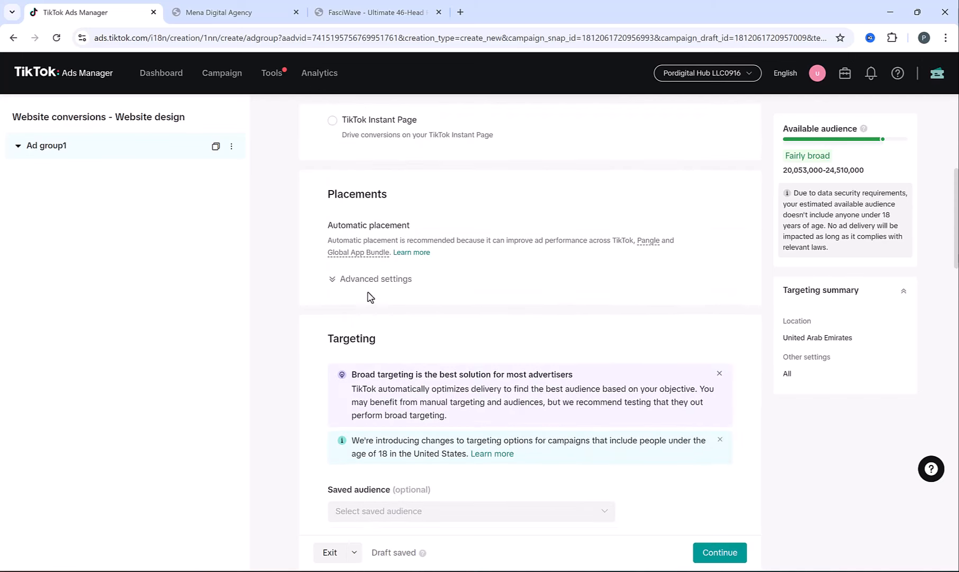
{"action": "left_click", "coordinate": [372, 280]}
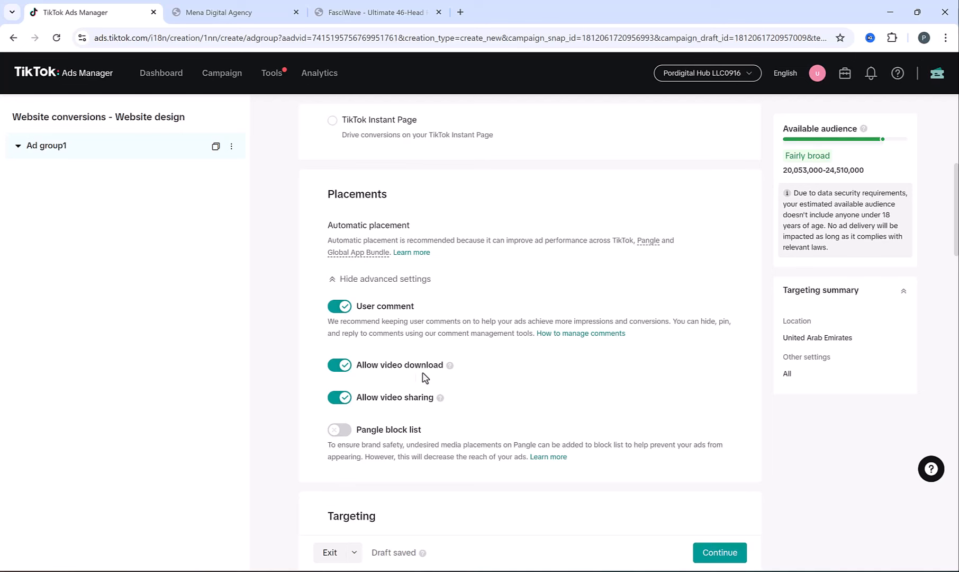
{"action": "left_click", "coordinate": [332, 366]}
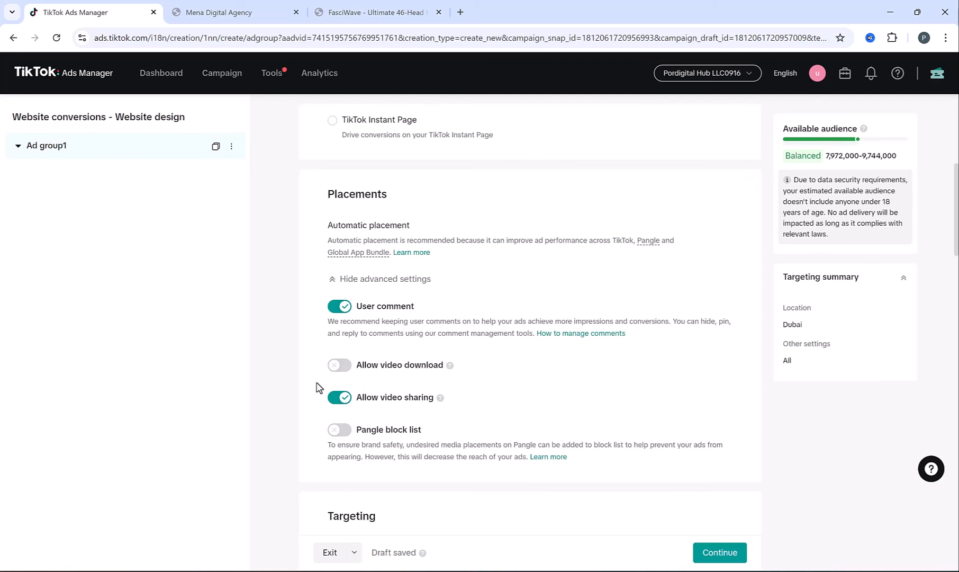
{"action": "scroll", "coordinate": [316, 384], "scroll_direction": "up", "scroll_amount": 1}
{"action": "scroll", "coordinate": [317, 383], "scroll_direction": "down", "scroll_amount": 2}
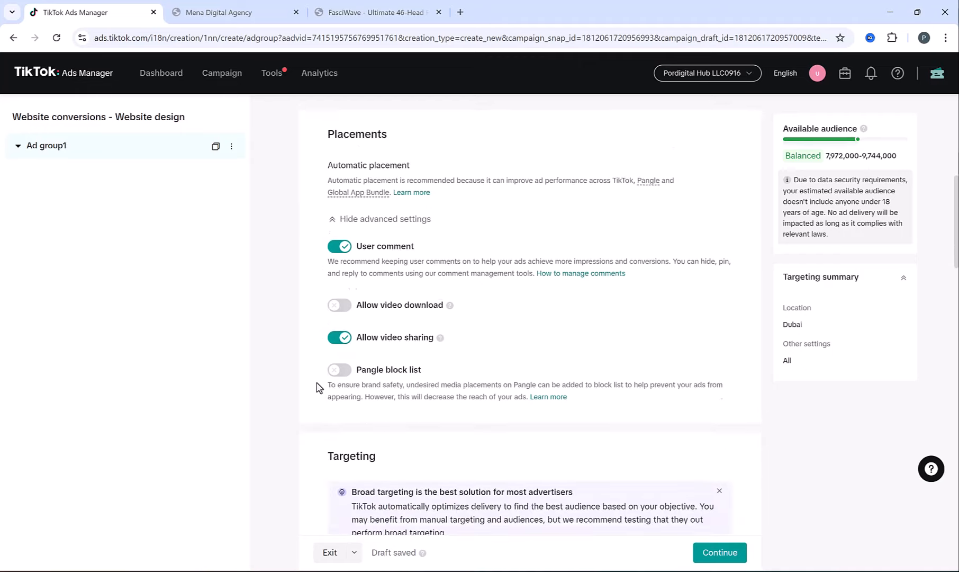
{"action": "scroll", "coordinate": [317, 387], "scroll_direction": "down", "scroll_amount": 7}
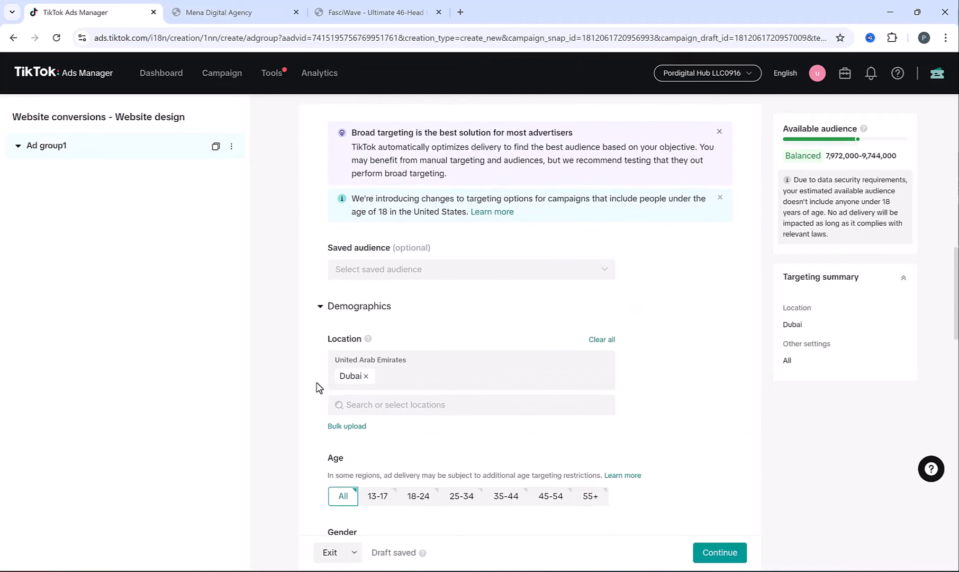
{"action": "left_click", "coordinate": [381, 404]}
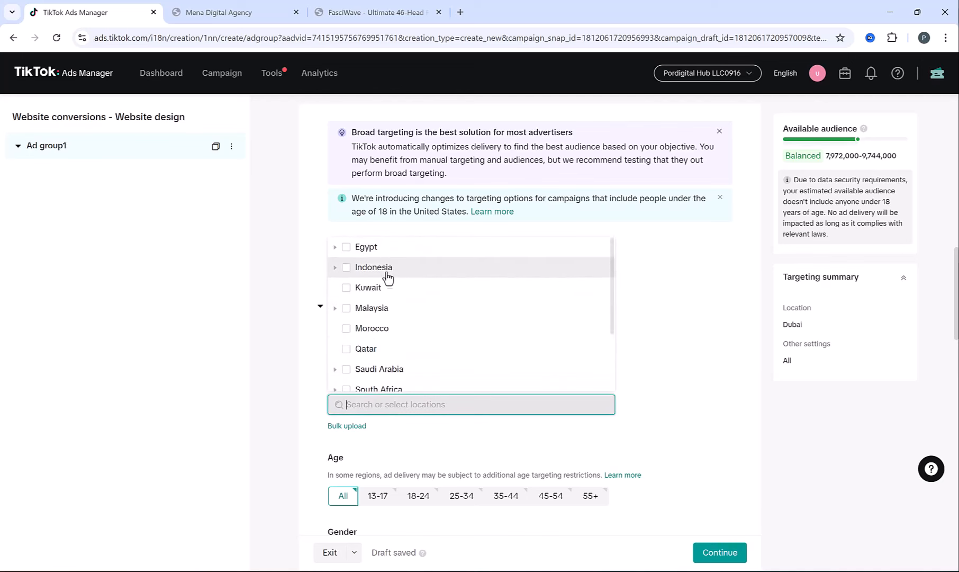
{"action": "scroll", "coordinate": [387, 277], "scroll_direction": "down", "scroll_amount": 1}
{"action": "left_click", "coordinate": [294, 360]}
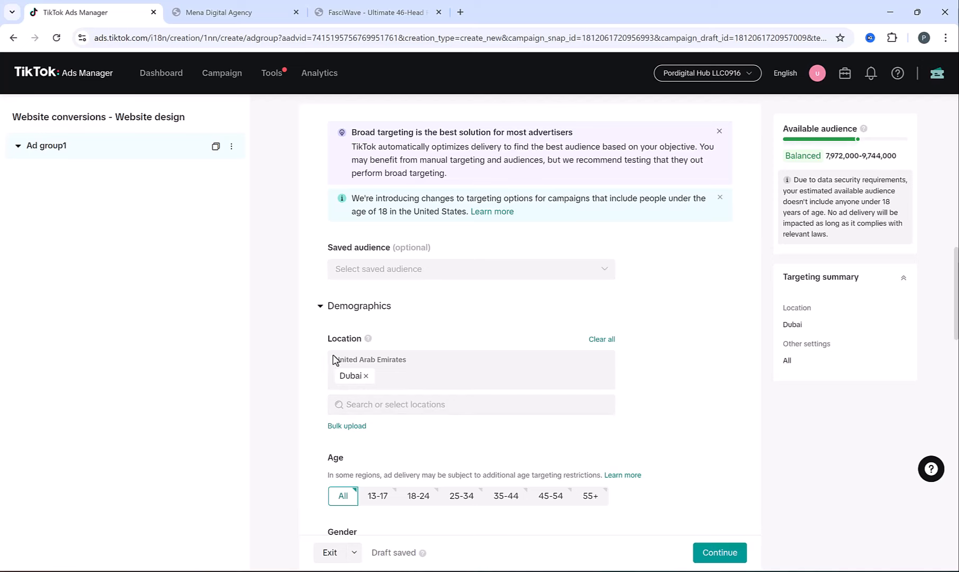
{"action": "scroll", "coordinate": [313, 370], "scroll_direction": "down", "scroll_amount": 3}
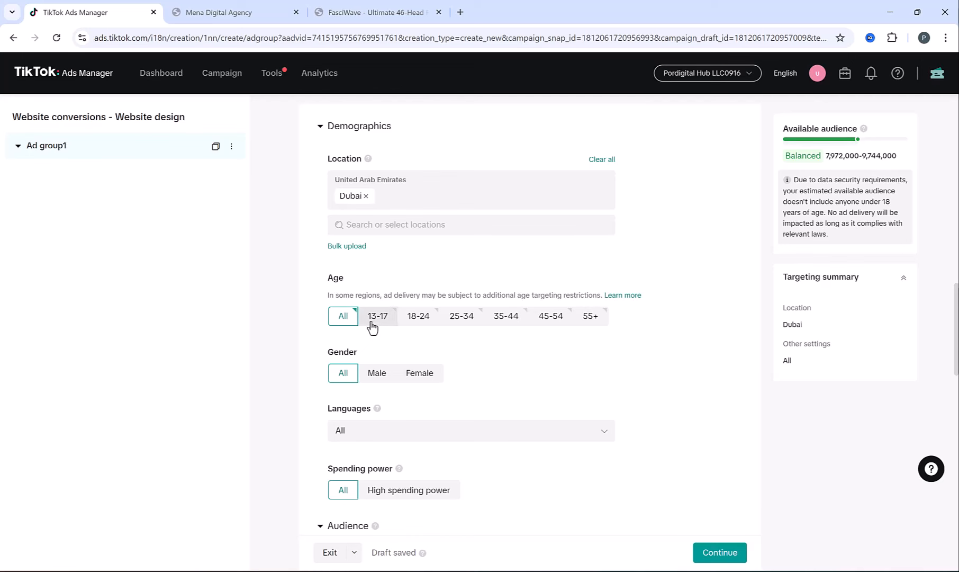
- Select the 18-24, 25-34, 35-44, 45-54 and 55+ age groups, leaving 13-17 out
{"action": "left_click", "coordinate": [419, 317]}
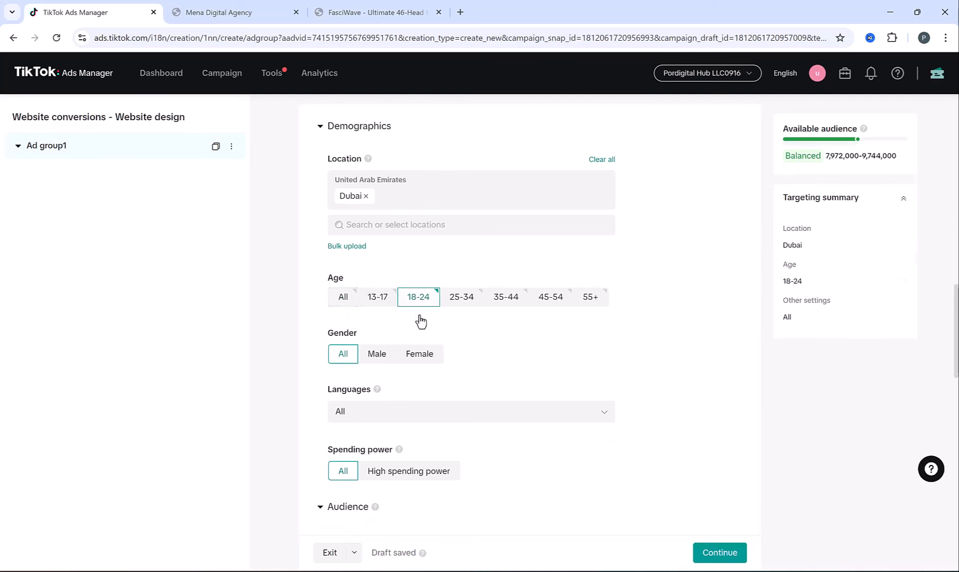
{"action": "left_click", "coordinate": [456, 303]}
{"action": "left_click", "coordinate": [506, 306]}
{"action": "left_click", "coordinate": [553, 308]}
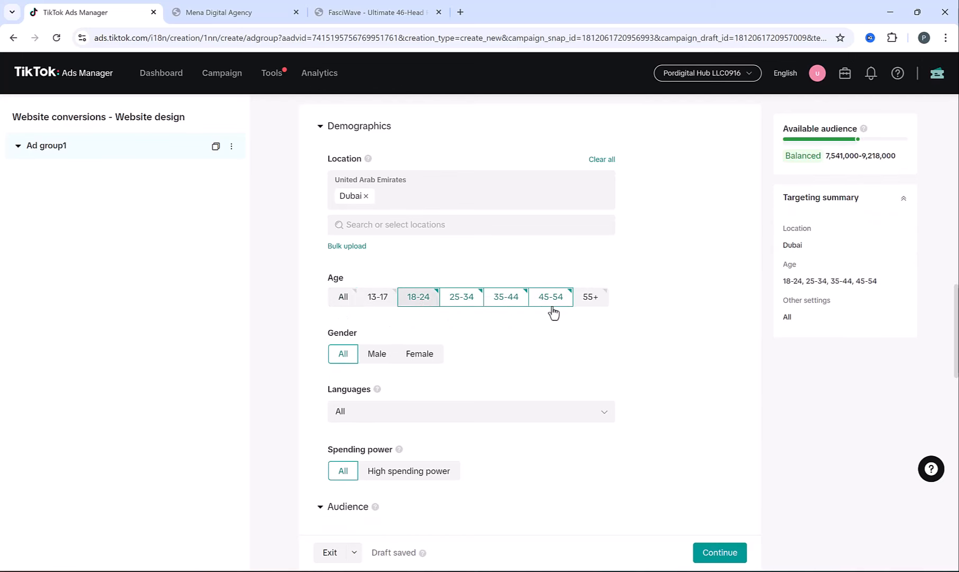
{"action": "left_click", "coordinate": [580, 301]}
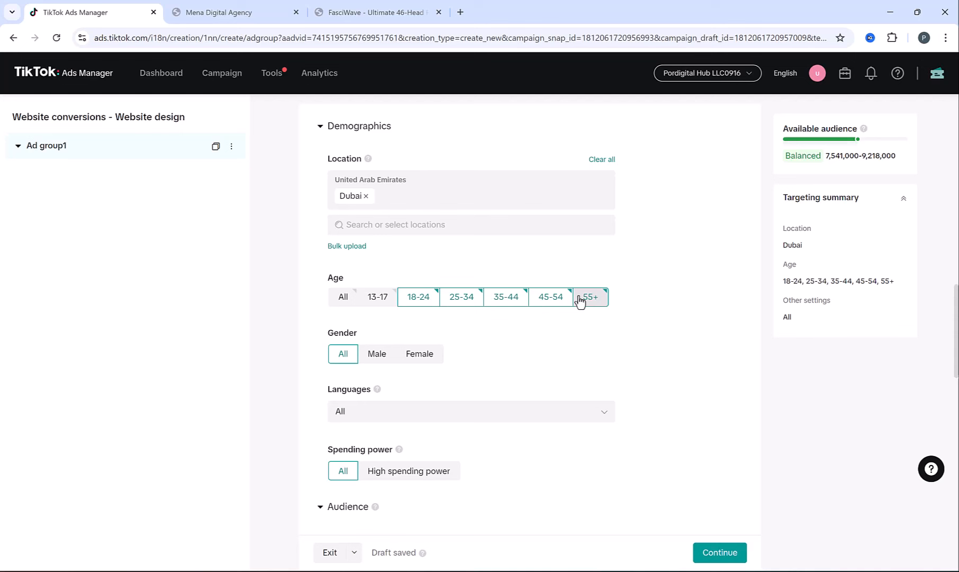
{"action": "left_click", "coordinate": [411, 303]}
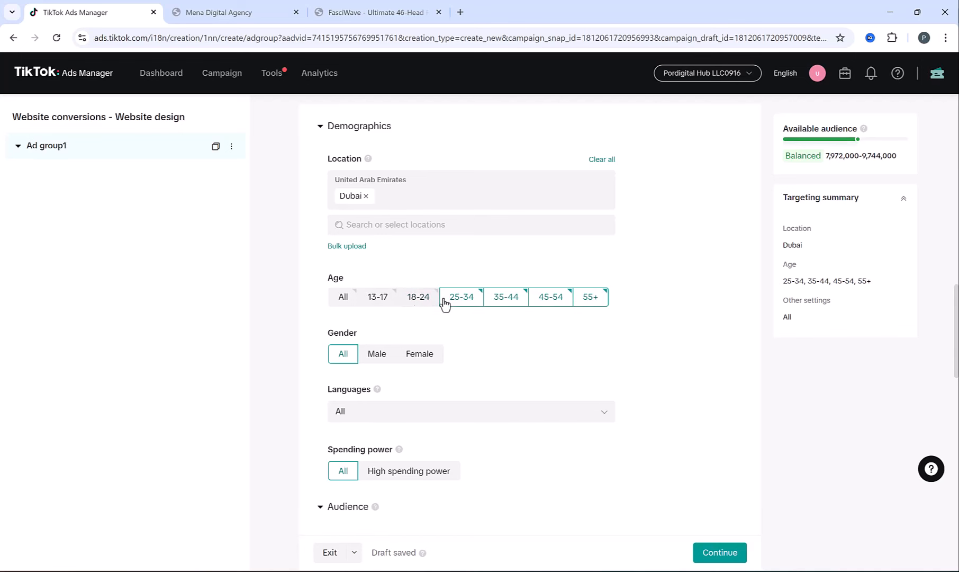
{"action": "left_click", "coordinate": [417, 303]}
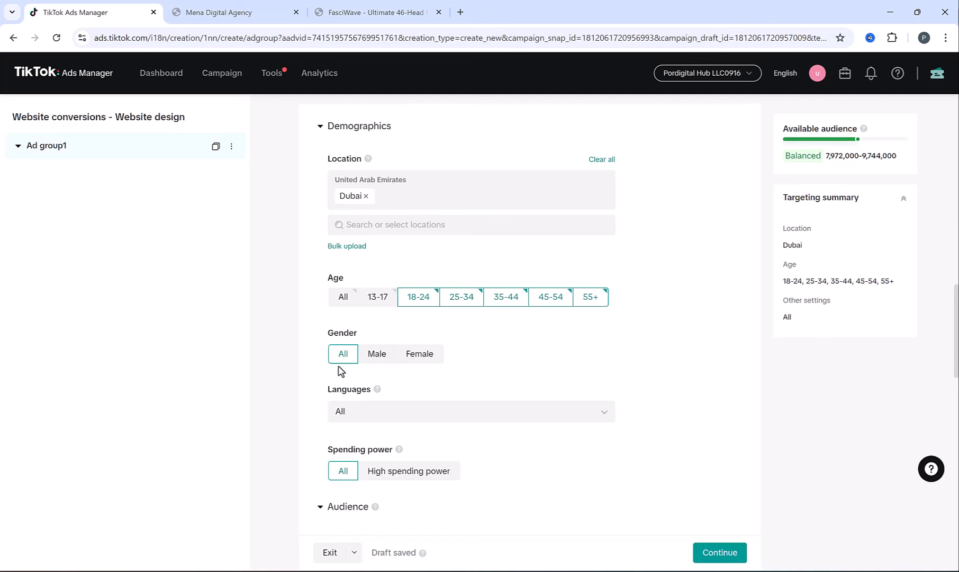
- Search 'eng' in Languages and target English, narrowing the audience to 6,945,000–8,489,000
{"action": "scroll", "coordinate": [303, 372], "scroll_direction": "down", "scroll_amount": 1}
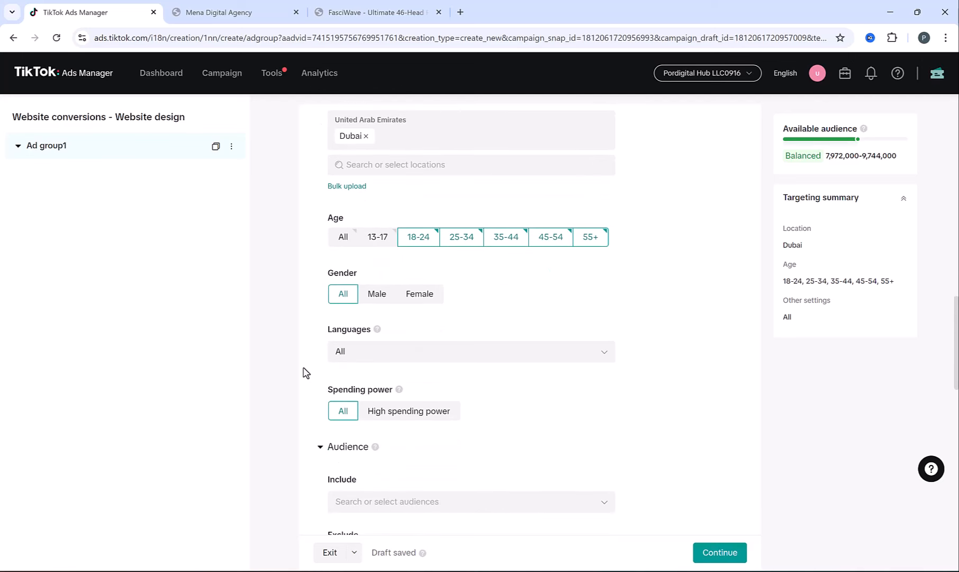
{"action": "left_click", "coordinate": [416, 358]}
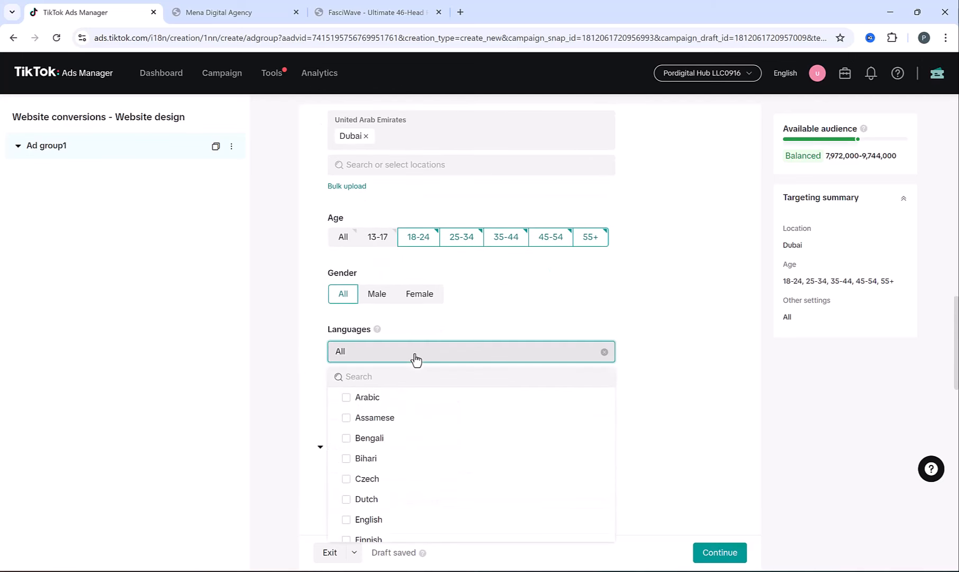
{"action": "left_click", "coordinate": [394, 371]}
{"action": "type", "text": "eng"}
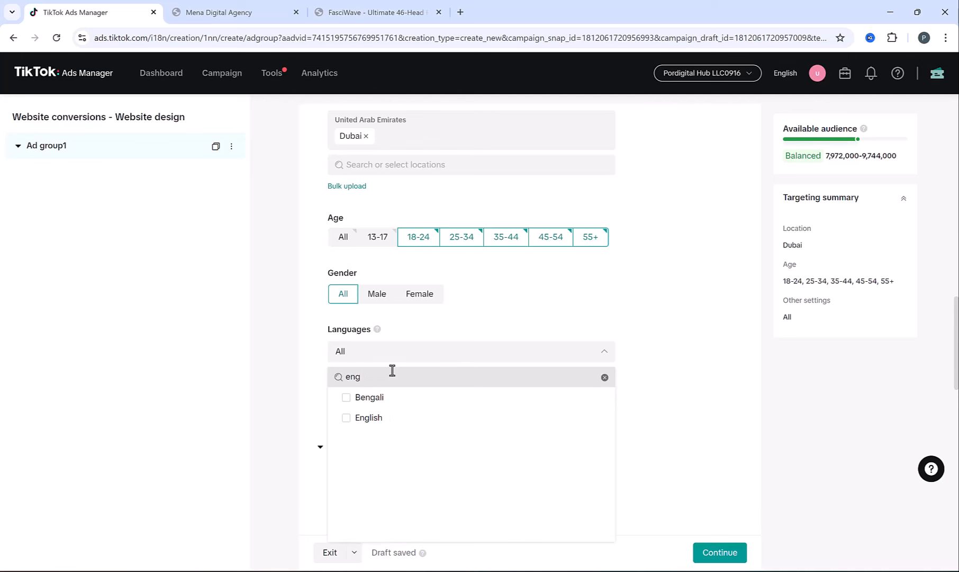
{"action": "left_click", "coordinate": [355, 418]}
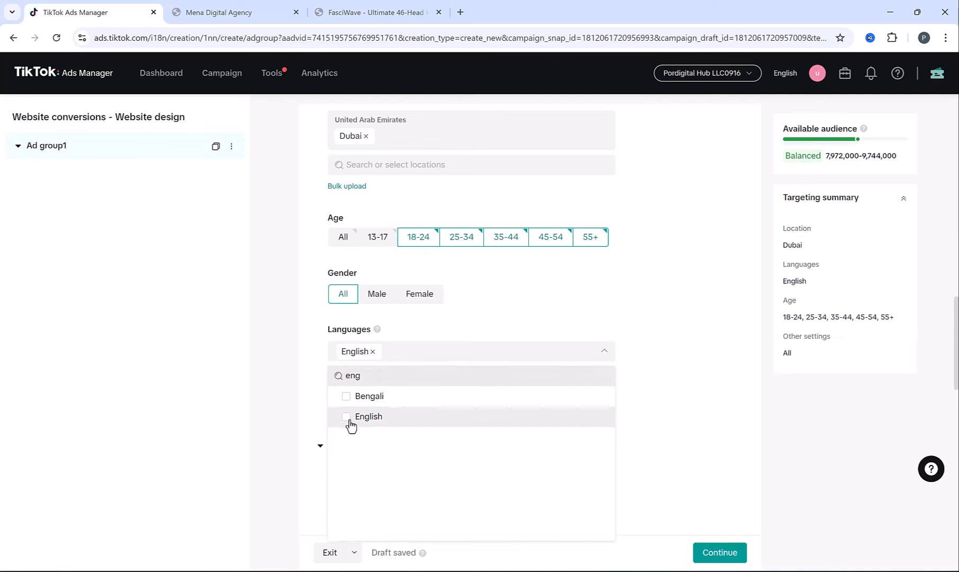
{"action": "left_click", "coordinate": [312, 387]}
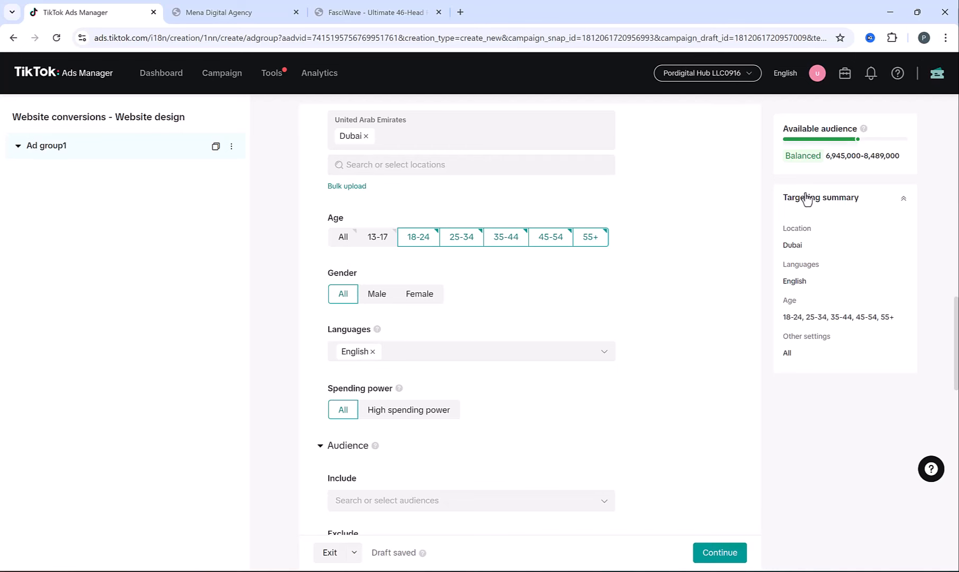
{"action": "left_click_drag", "start_coordinate": [830, 154], "coordinate": [907, 153]}
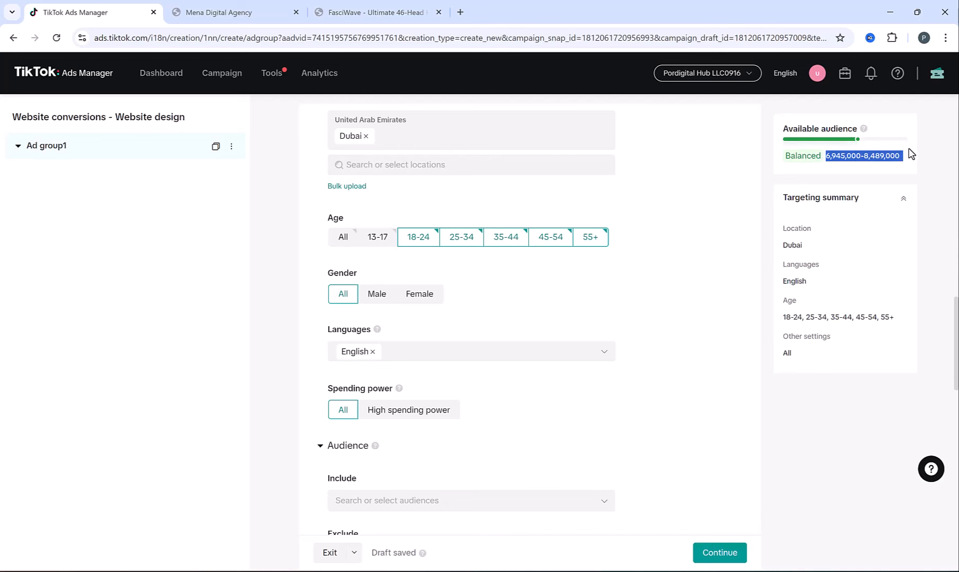
{"action": "left_click", "coordinate": [835, 163]}
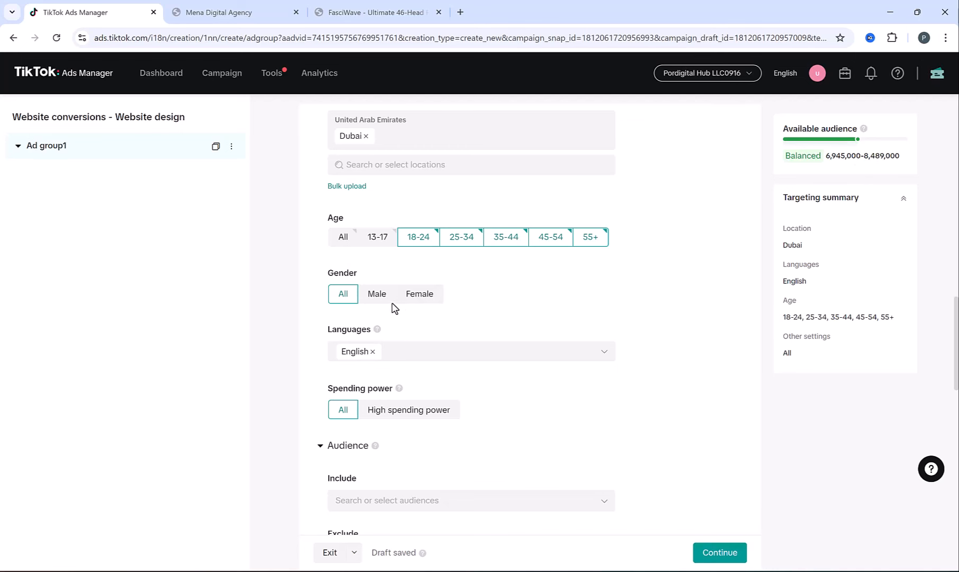
- Try Female gender and High spending power, then revert both back to All
{"action": "left_click", "coordinate": [418, 296]}
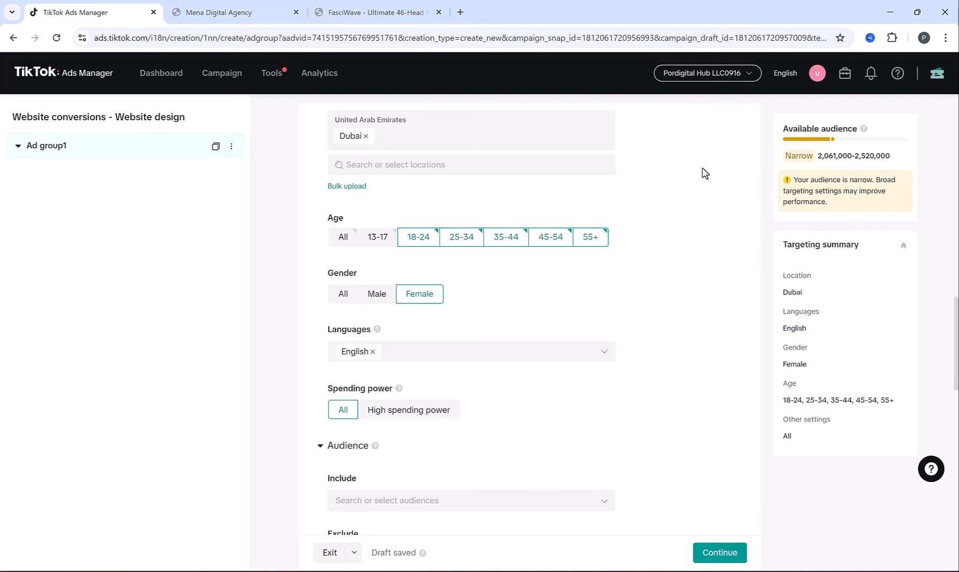
{"action": "left_click_drag", "start_coordinate": [797, 180], "coordinate": [894, 197]}
{"action": "left_click", "coordinate": [893, 200]}
{"action": "left_click", "coordinate": [339, 299]}
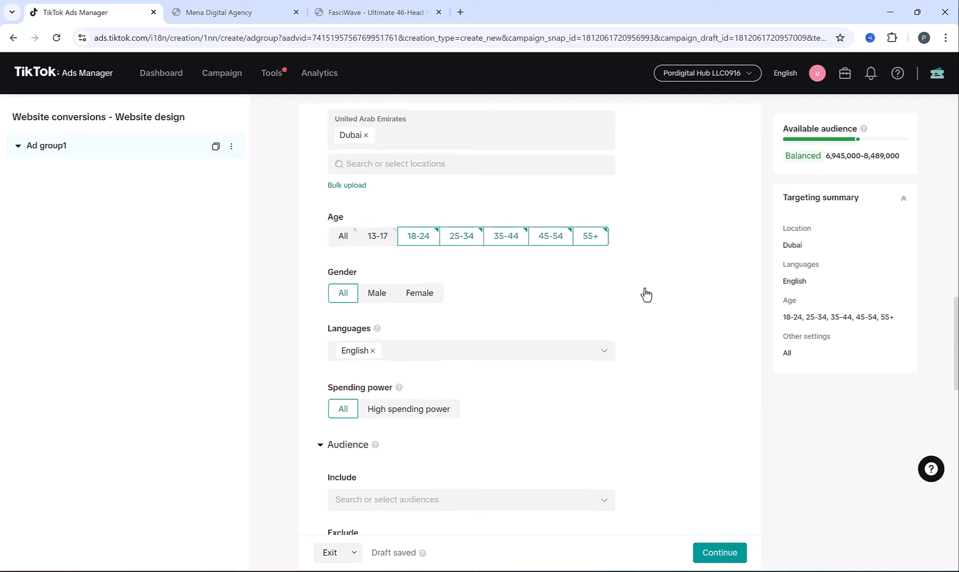
{"action": "scroll", "coordinate": [647, 292], "scroll_direction": "down", "scroll_amount": 2}
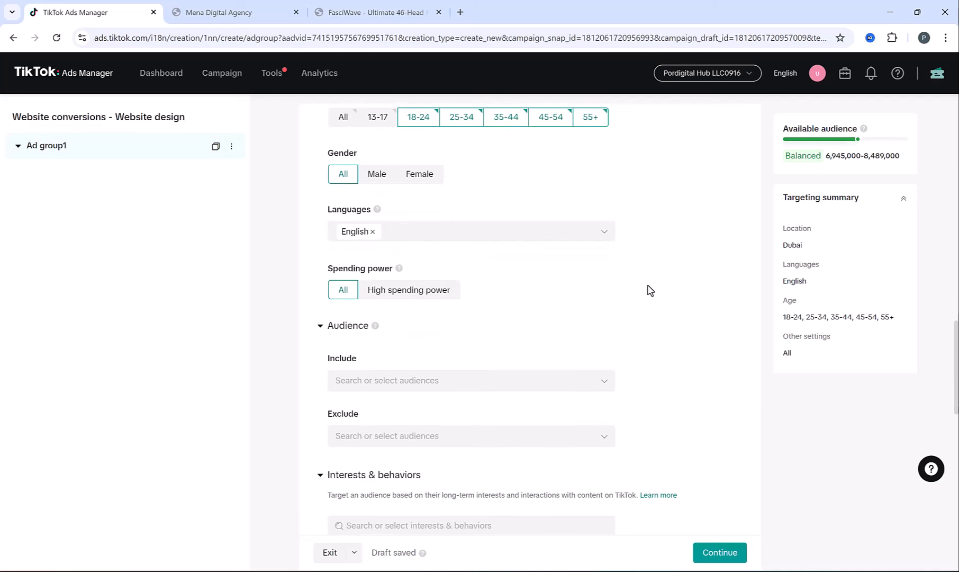
{"action": "left_click", "coordinate": [375, 299]}
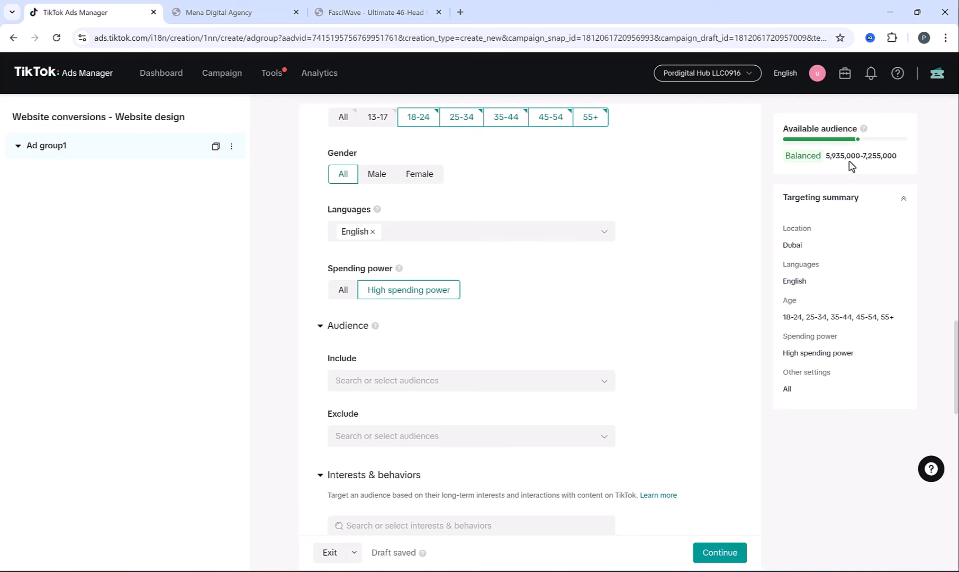
{"action": "left_click", "coordinate": [335, 292]}
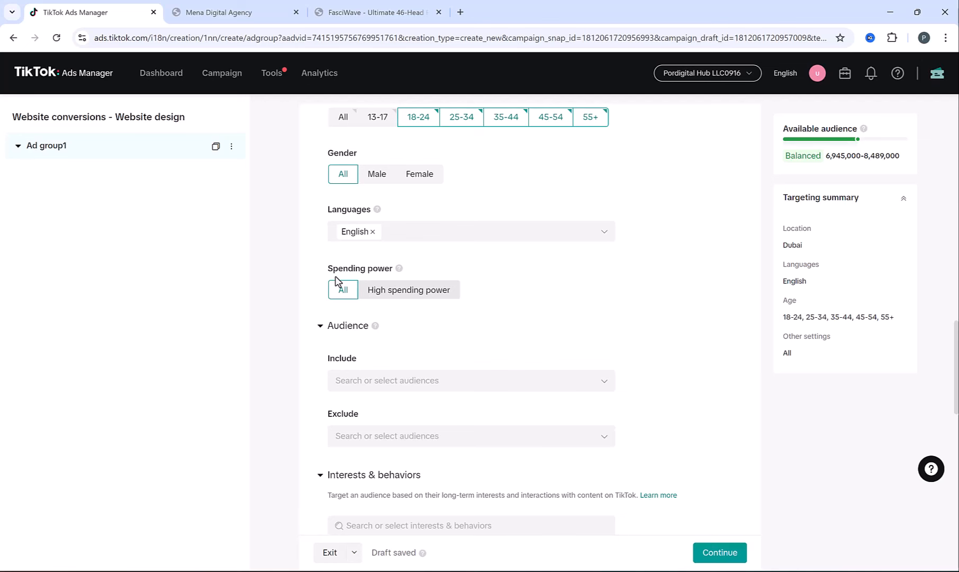
{"action": "scroll", "coordinate": [510, 293], "scroll_direction": "down", "scroll_amount": 1}
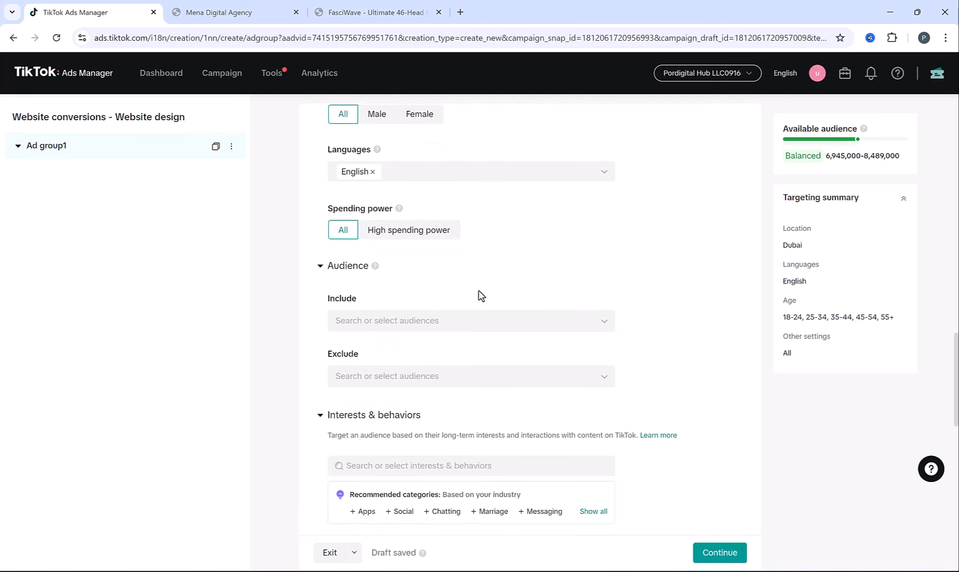
{"action": "left_click", "coordinate": [421, 327]}
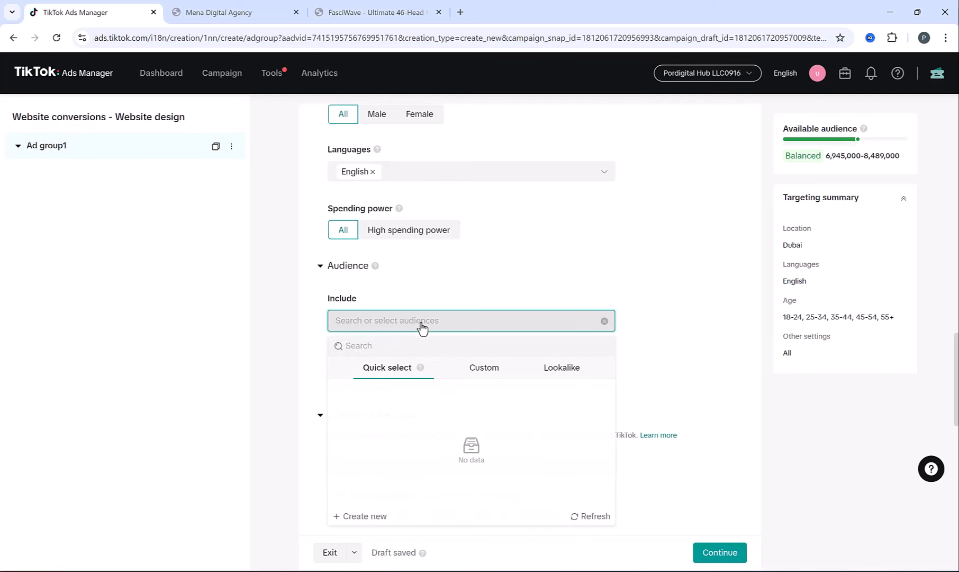
{"action": "left_click", "coordinate": [482, 377]}
{"action": "left_click", "coordinate": [533, 375]}
{"action": "left_click", "coordinate": [381, 369]}
{"action": "left_click", "coordinate": [291, 319]}
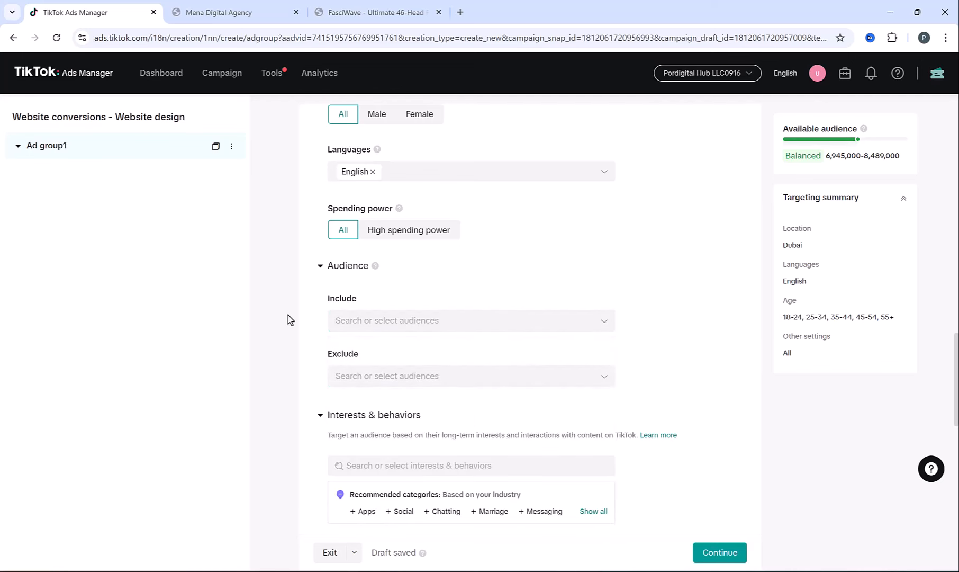
{"action": "scroll", "coordinate": [312, 306], "scroll_direction": "down", "scroll_amount": 1}
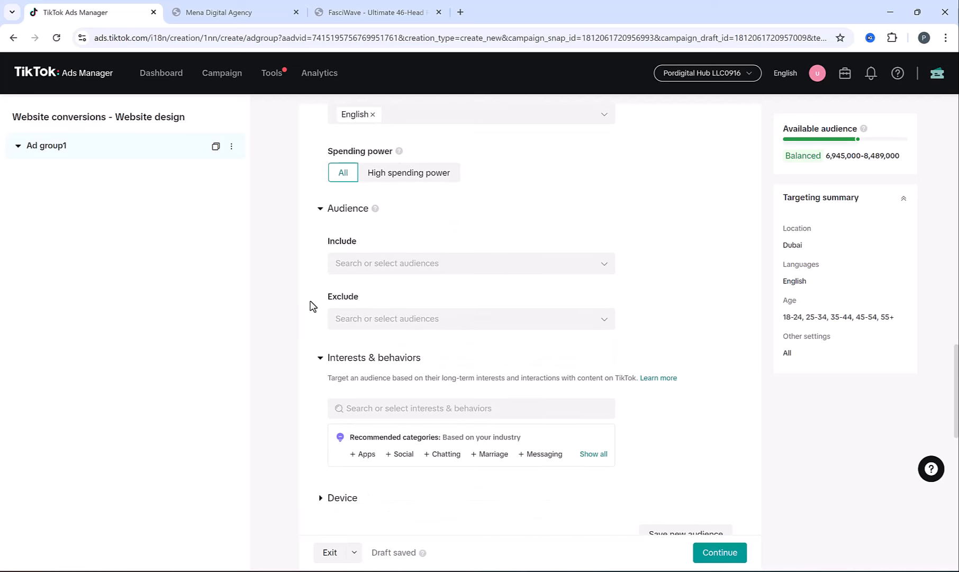
{"action": "scroll", "coordinate": [312, 305], "scroll_direction": "down", "scroll_amount": 1}
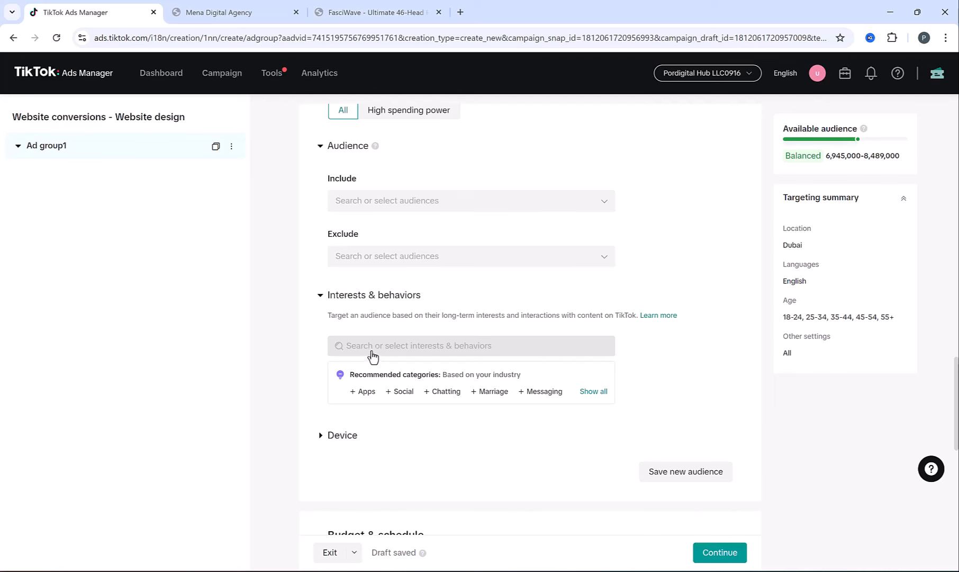
- Search 'business ow' in Interests & behaviors and add the business owner interest
{"action": "left_click", "coordinate": [372, 356]}
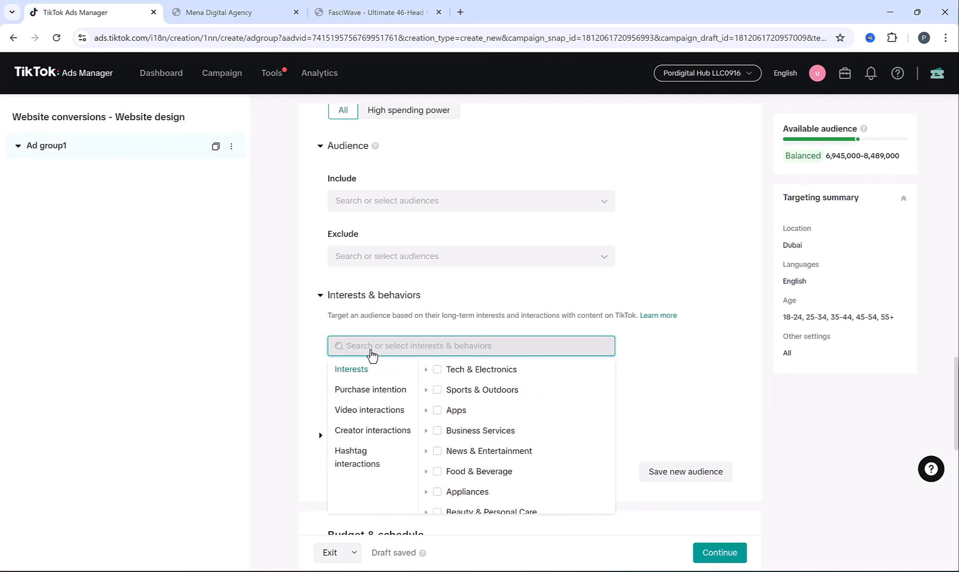
{"action": "type", "text": "busine"}
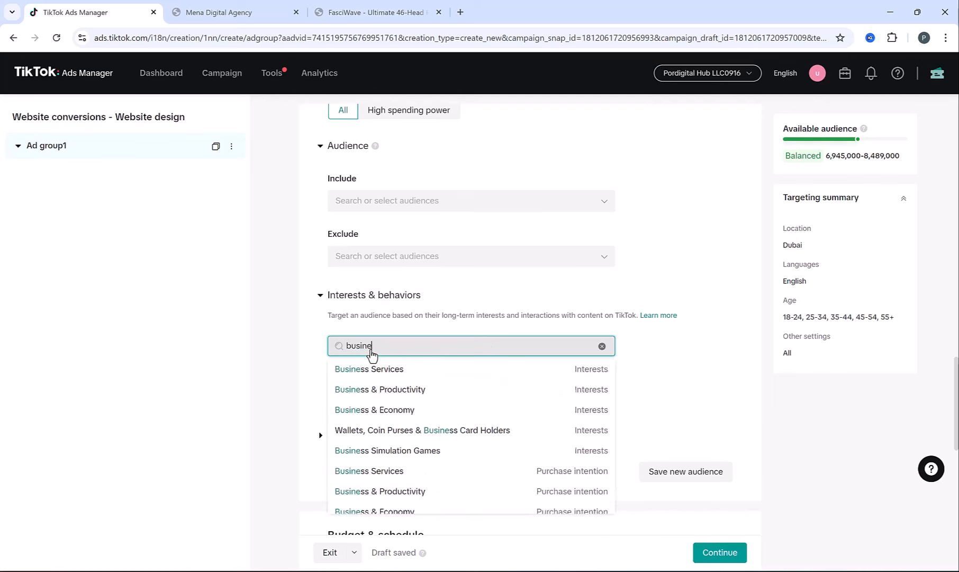
{"action": "type", "text": "ss ow"}
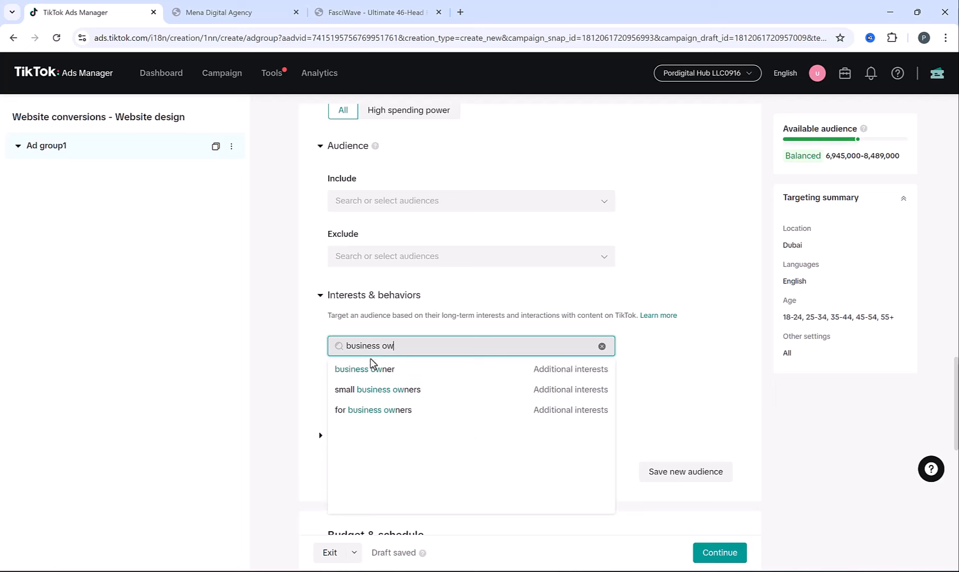
{"action": "left_click", "coordinate": [366, 369]}
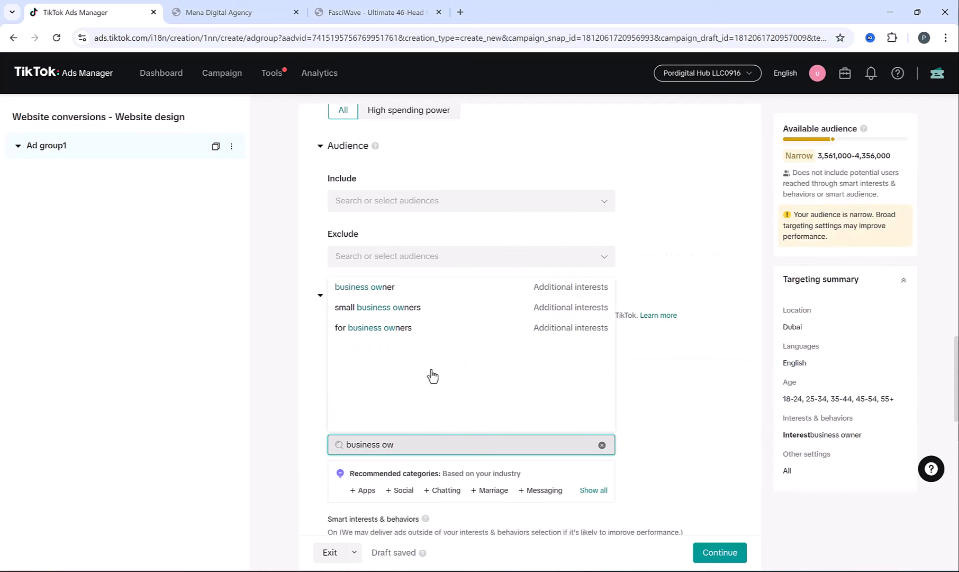
{"action": "scroll", "coordinate": [435, 376], "scroll_direction": "down", "scroll_amount": 1}
{"action": "left_click", "coordinate": [292, 373]}
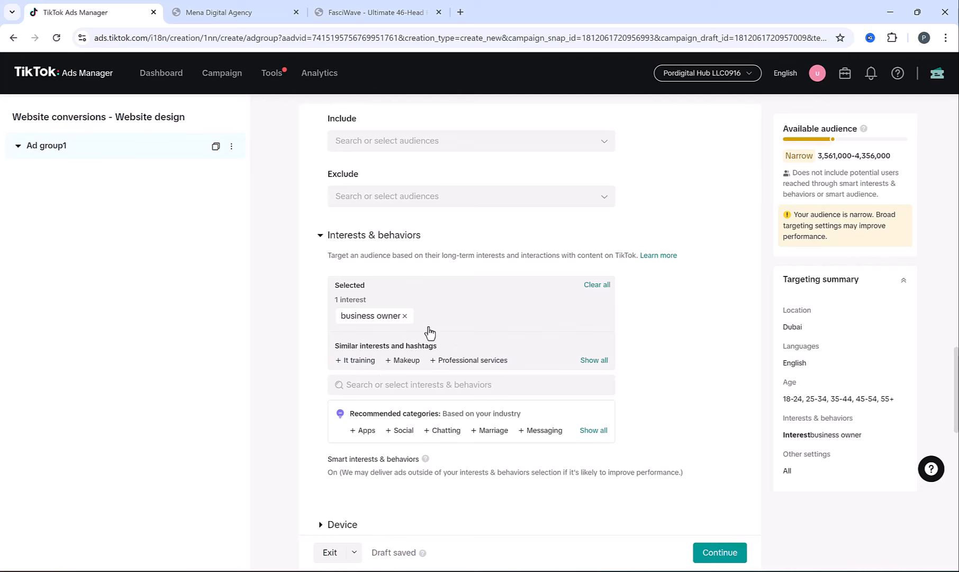
- Add the Business Services category and the 'website' search result website builder as interests
{"action": "left_click", "coordinate": [394, 388]}
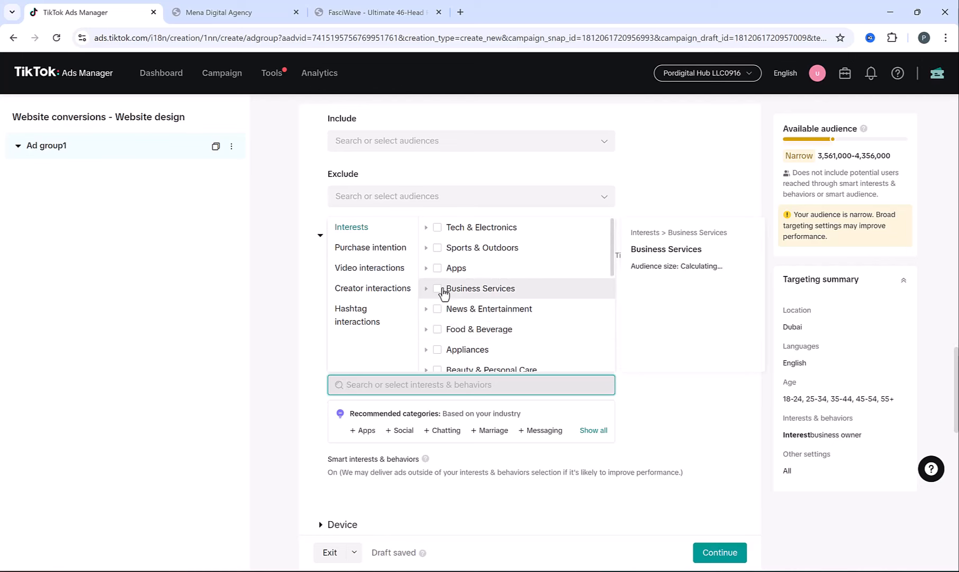
{"action": "left_click", "coordinate": [438, 288]}
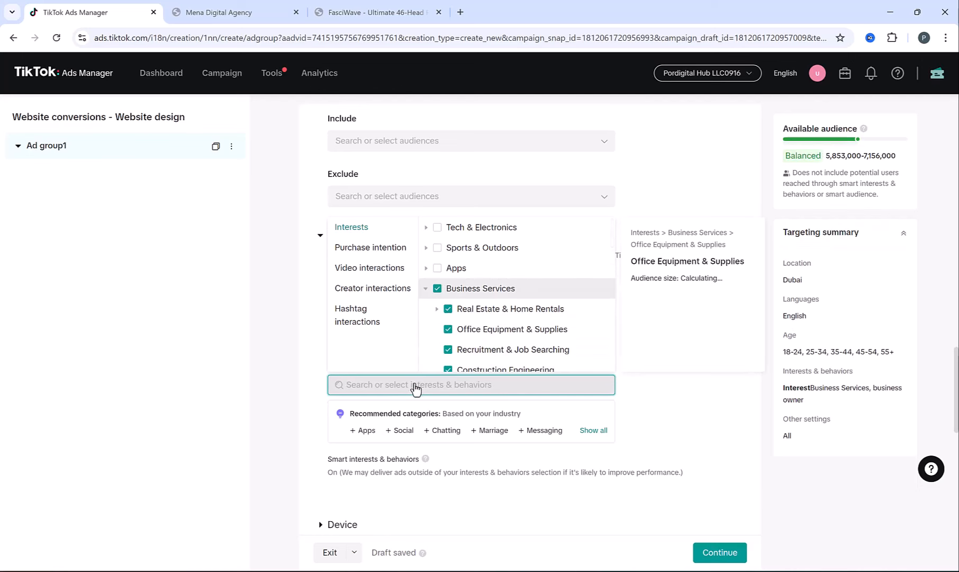
{"action": "type", "text": "website"}
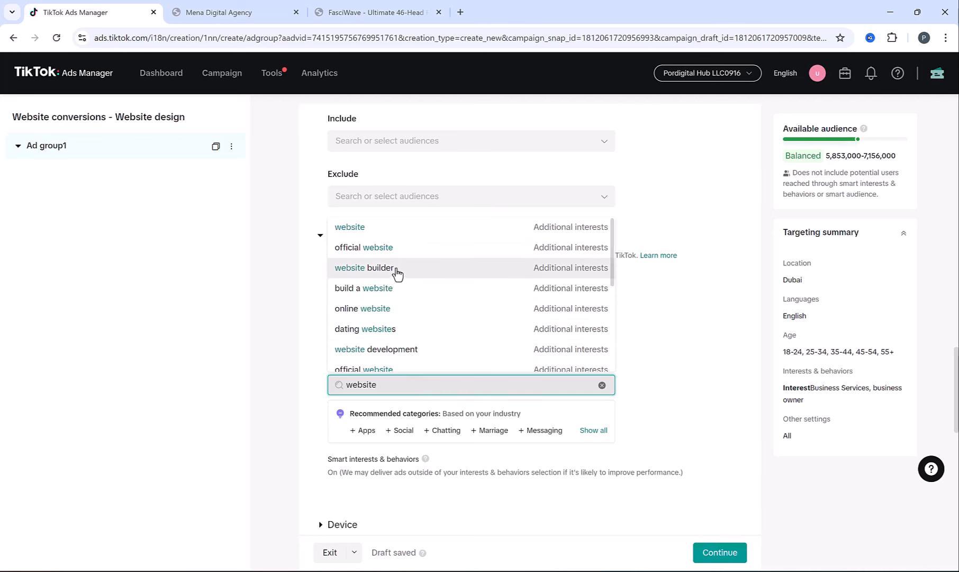
{"action": "left_click", "coordinate": [400, 273]}
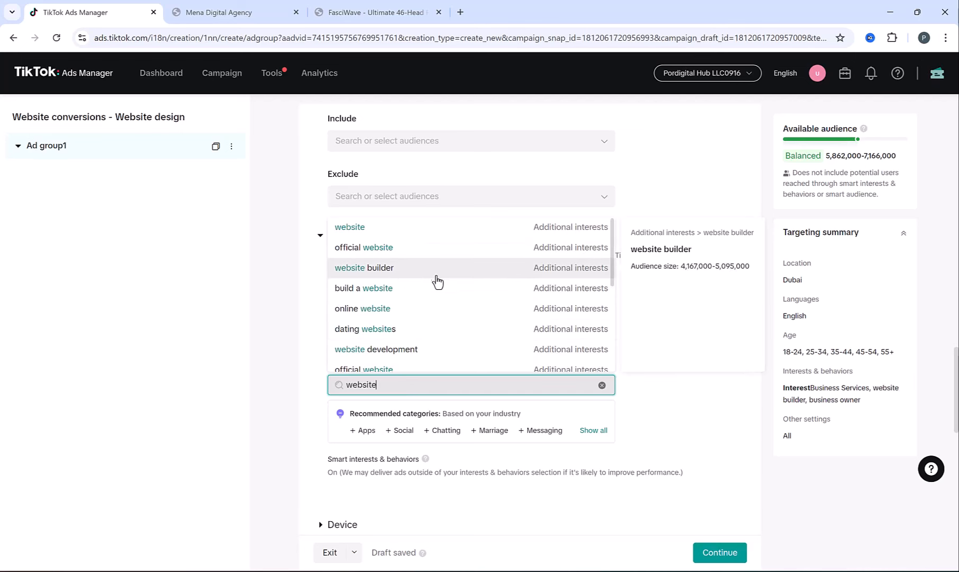
{"action": "left_click", "coordinate": [594, 273]}
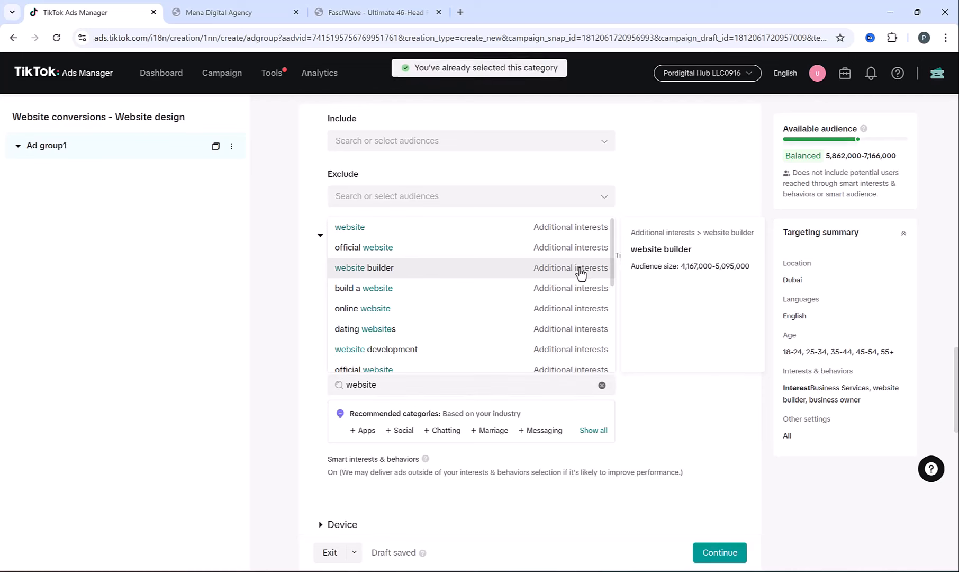
{"action": "left_click", "coordinate": [284, 317]}
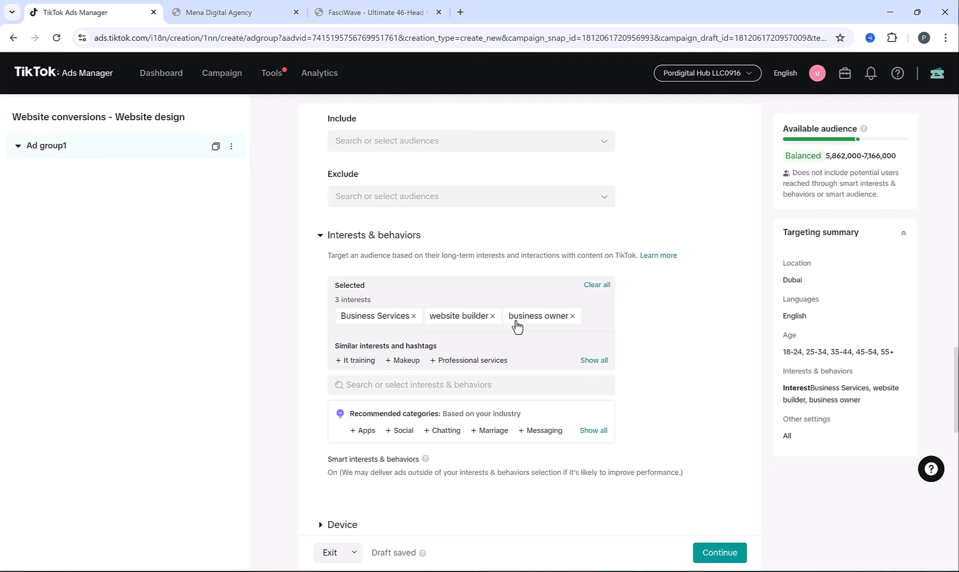
{"action": "scroll", "coordinate": [299, 306], "scroll_direction": "down", "scroll_amount": 2}
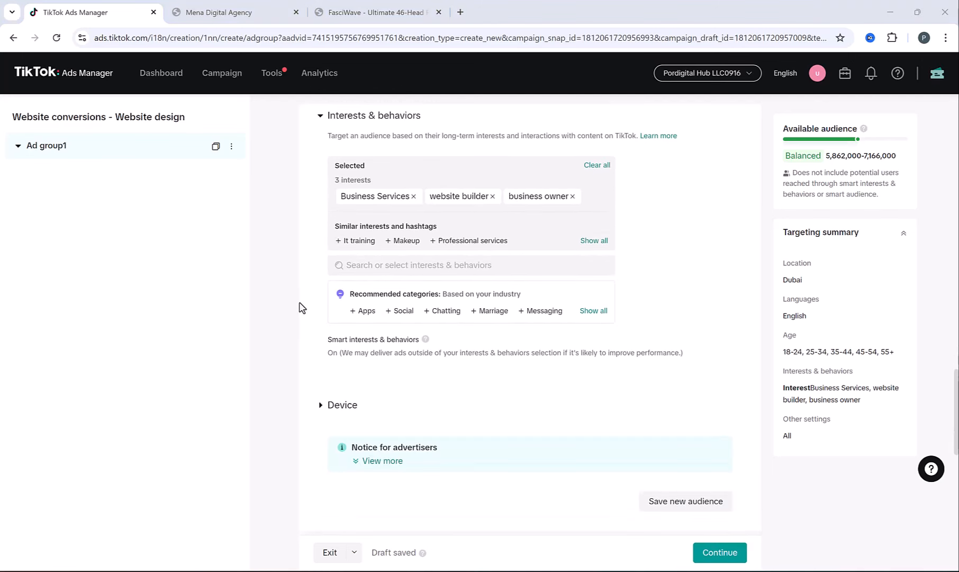
{"action": "scroll", "coordinate": [299, 306], "scroll_direction": "down", "scroll_amount": 3}
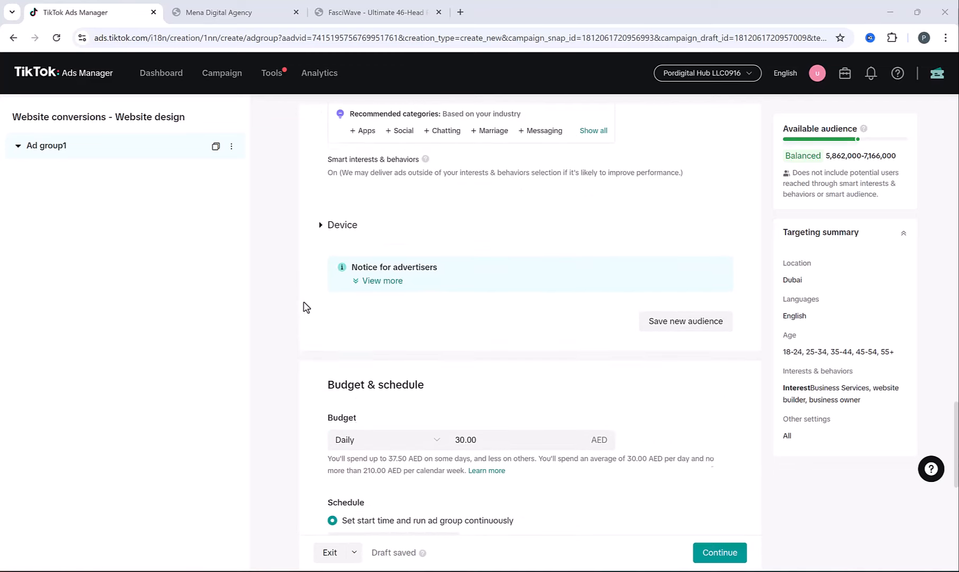
{"action": "left_click", "coordinate": [323, 230]}
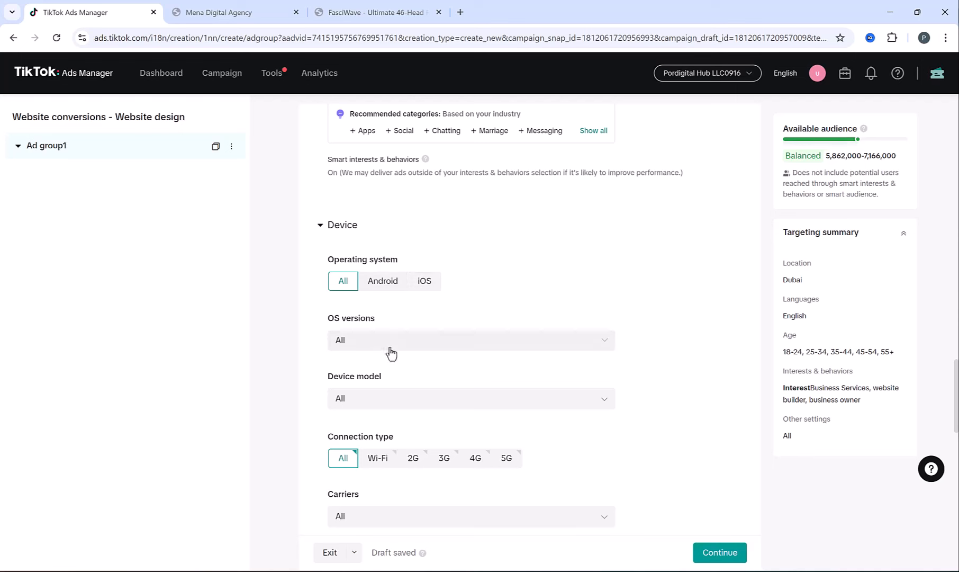
{"action": "left_click", "coordinate": [388, 405]}
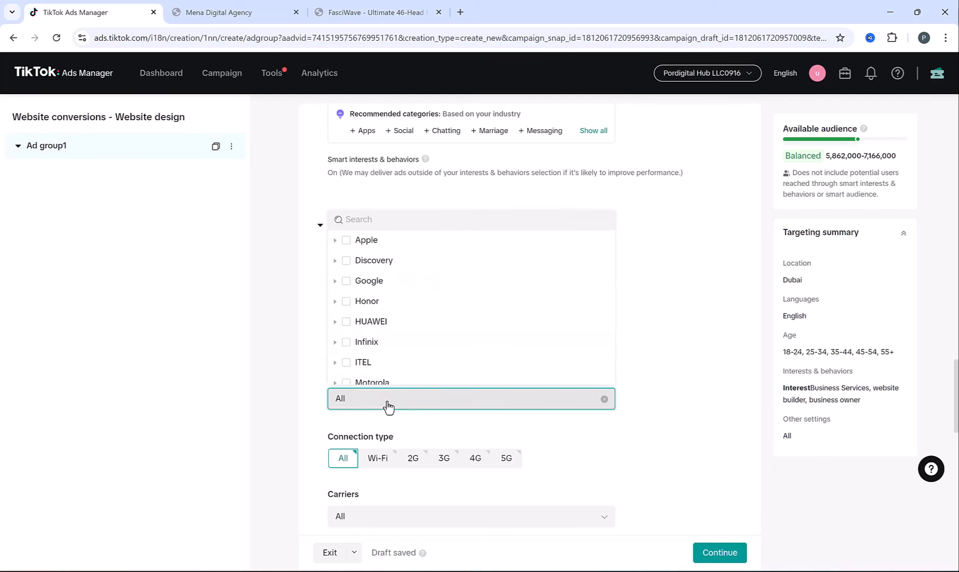
{"action": "left_click", "coordinate": [384, 338]}
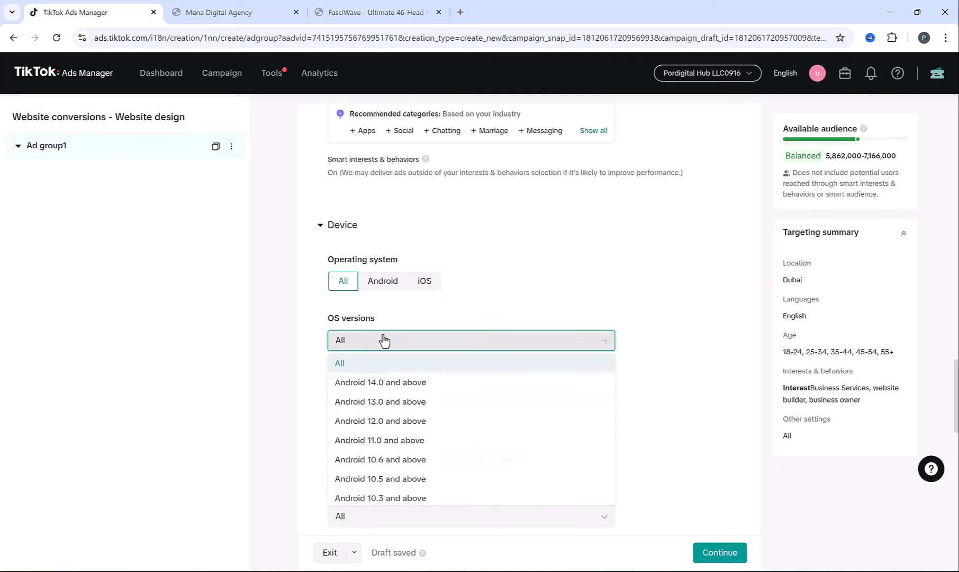
{"action": "left_click", "coordinate": [316, 342]}
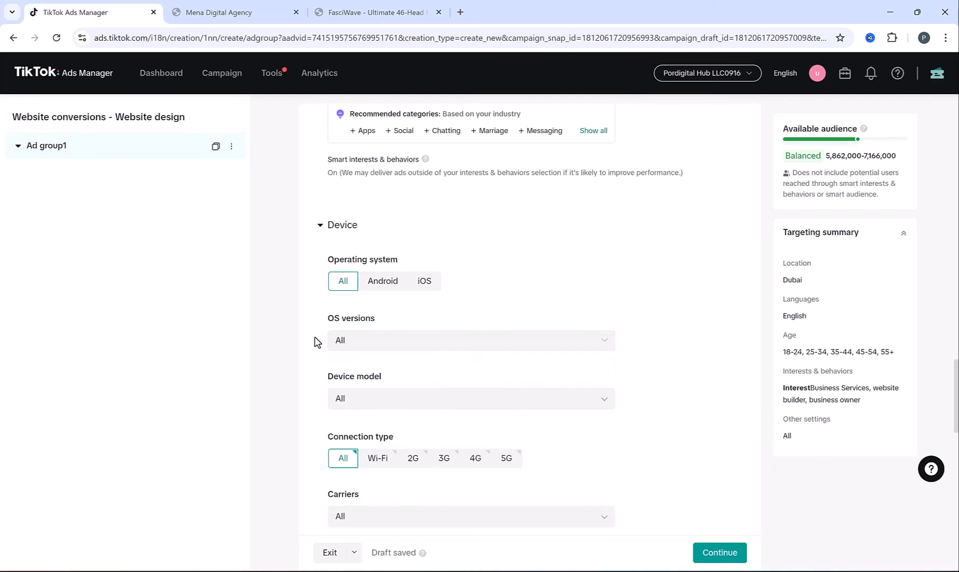
{"action": "left_click", "coordinate": [320, 226]}
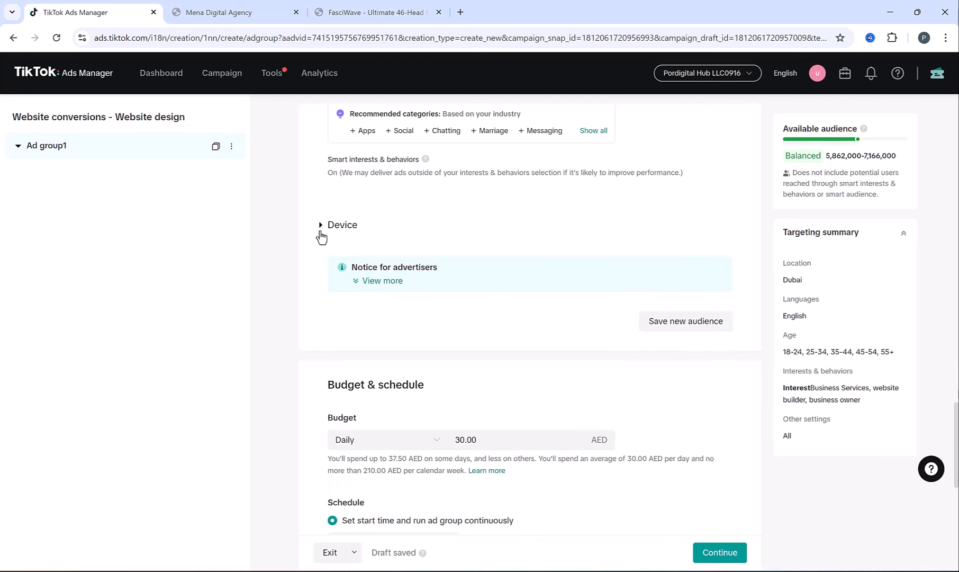
- Keep the Daily budget type and change the amount from 30.00 to 50.00 AED
{"action": "scroll", "coordinate": [325, 257], "scroll_direction": "down", "scroll_amount": 2}
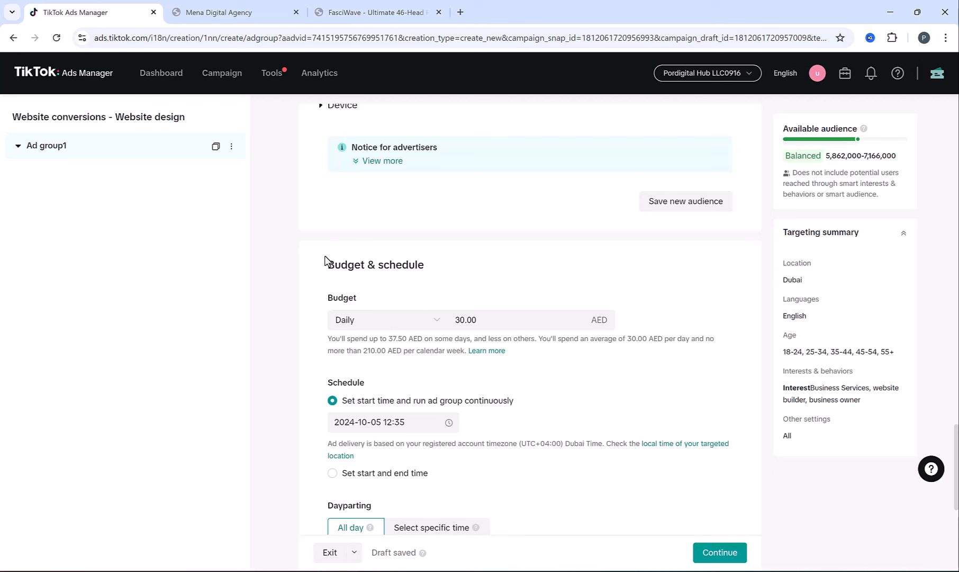
{"action": "left_click", "coordinate": [353, 324]}
{"action": "left_click", "coordinate": [354, 324]}
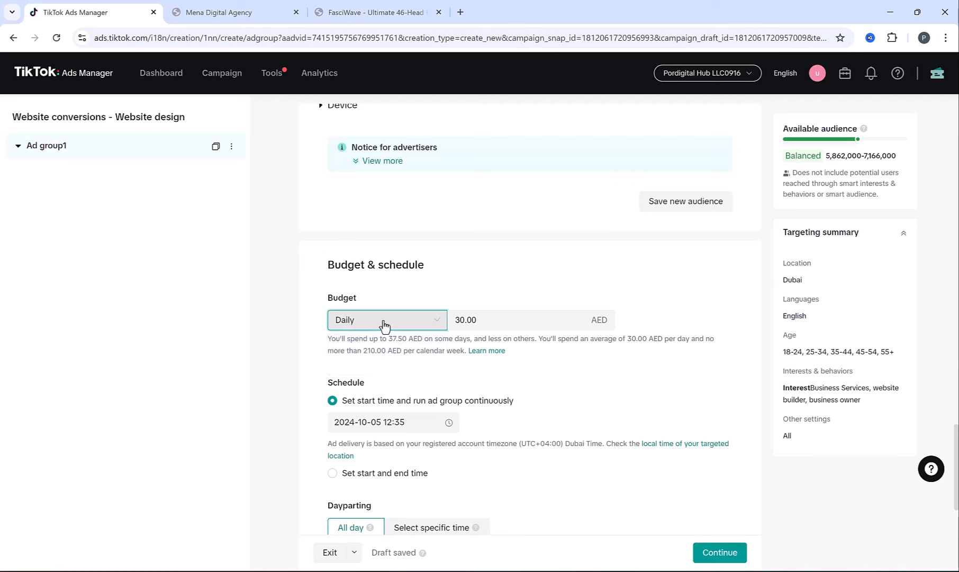
{"action": "double_click", "coordinate": [475, 316]}
{"action": "type", "text": "50"}
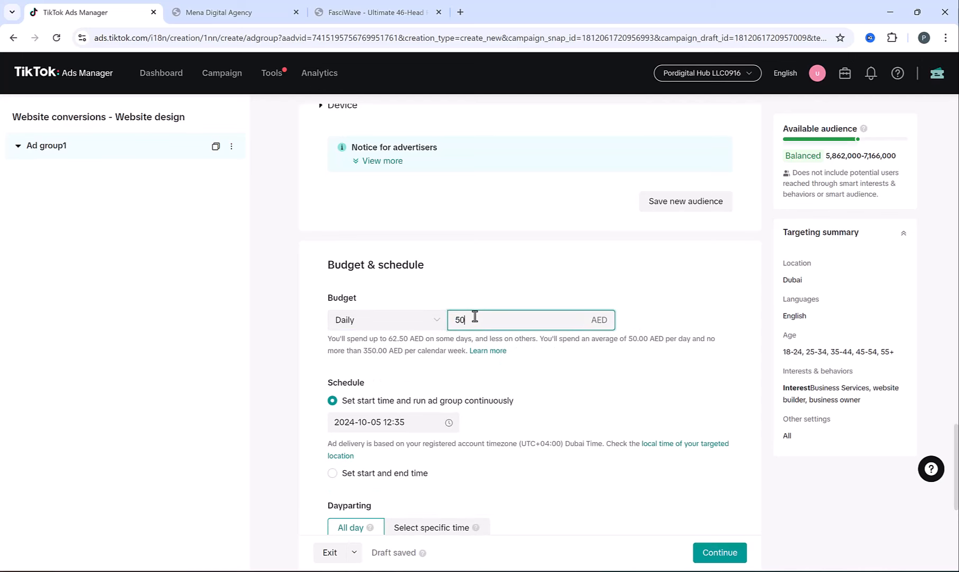
{"action": "left_click", "coordinate": [318, 326]}
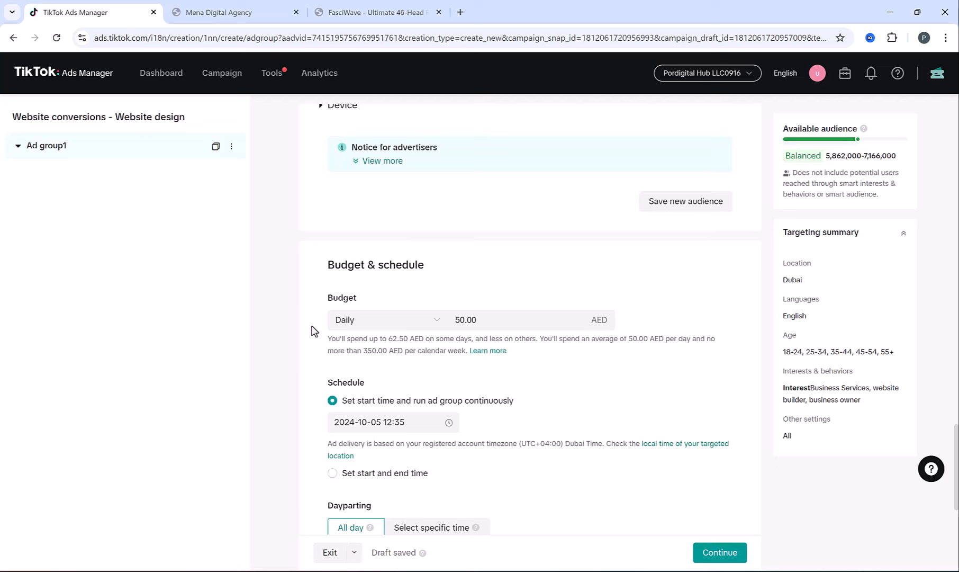
{"action": "scroll", "coordinate": [312, 330], "scroll_direction": "down", "scroll_amount": 3}
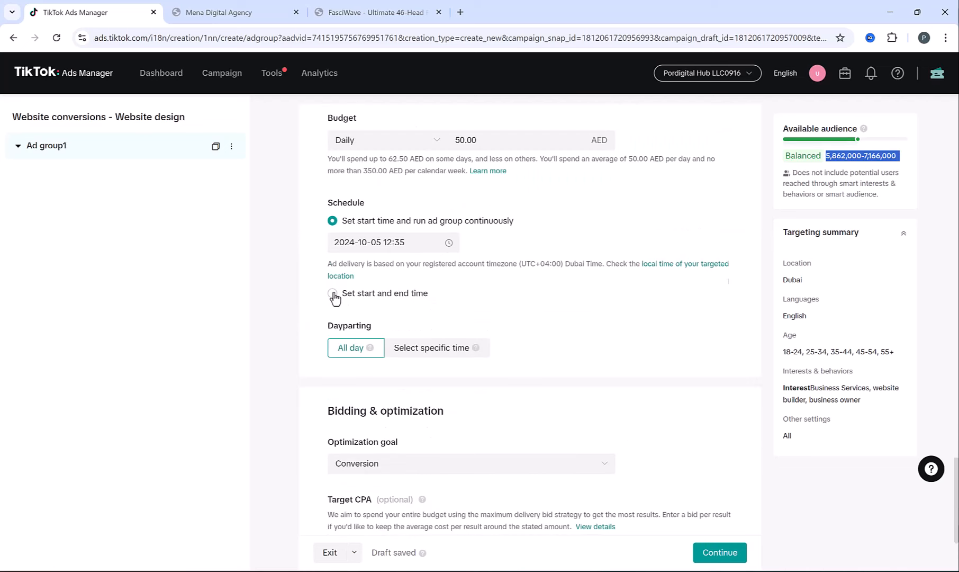
{"action": "left_click", "coordinate": [332, 293]}
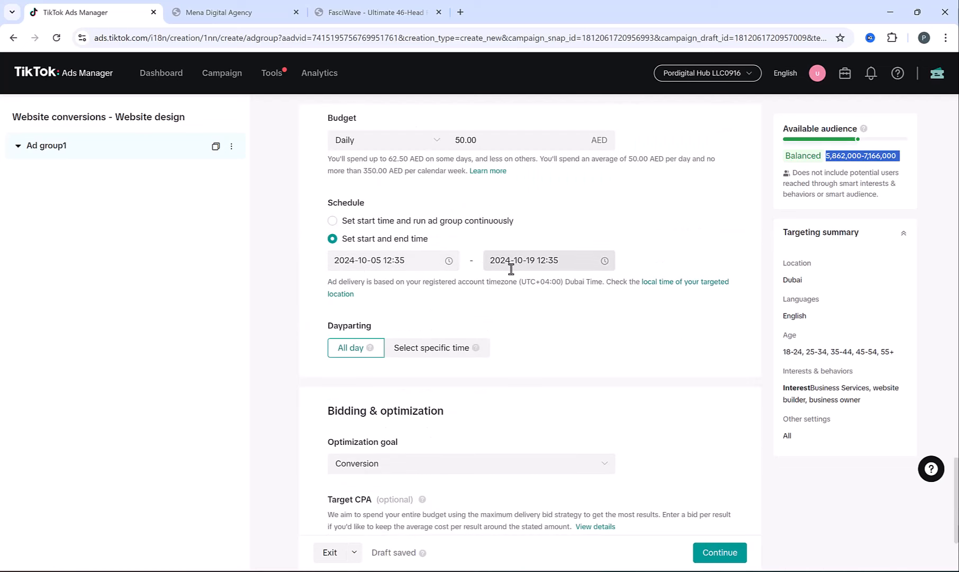
{"action": "left_click", "coordinate": [332, 221]}
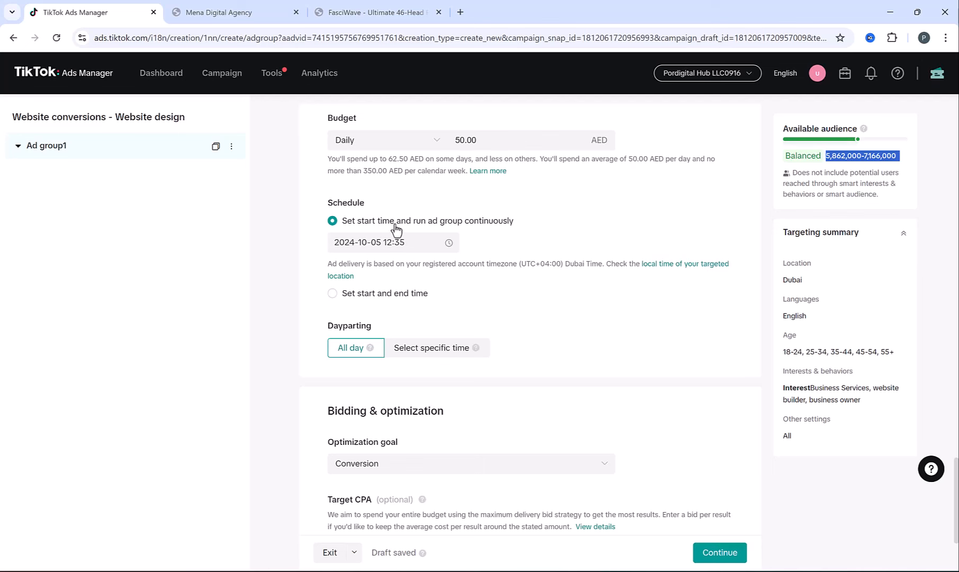
{"action": "scroll", "coordinate": [319, 280], "scroll_direction": "down", "scroll_amount": 1}
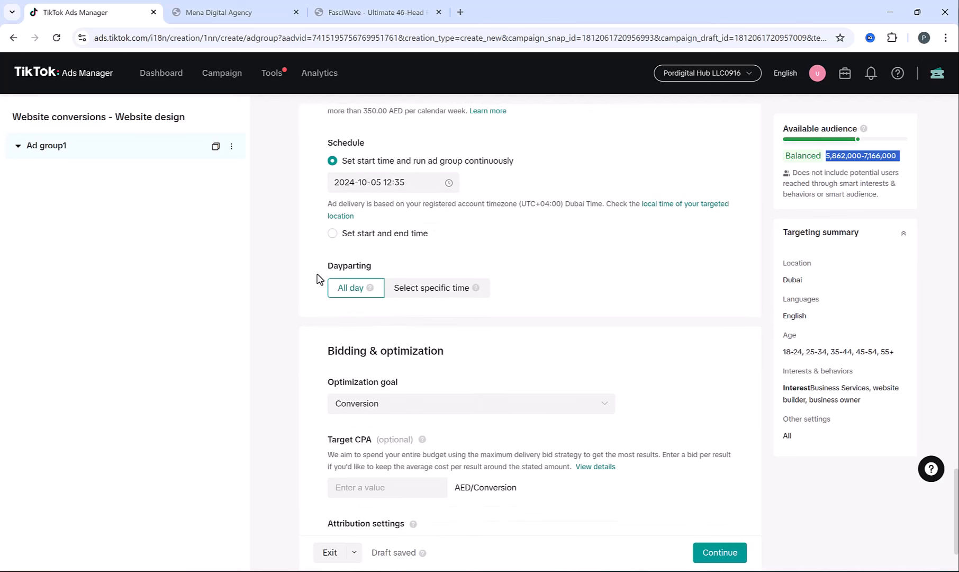
{"action": "left_click", "coordinate": [449, 292]}
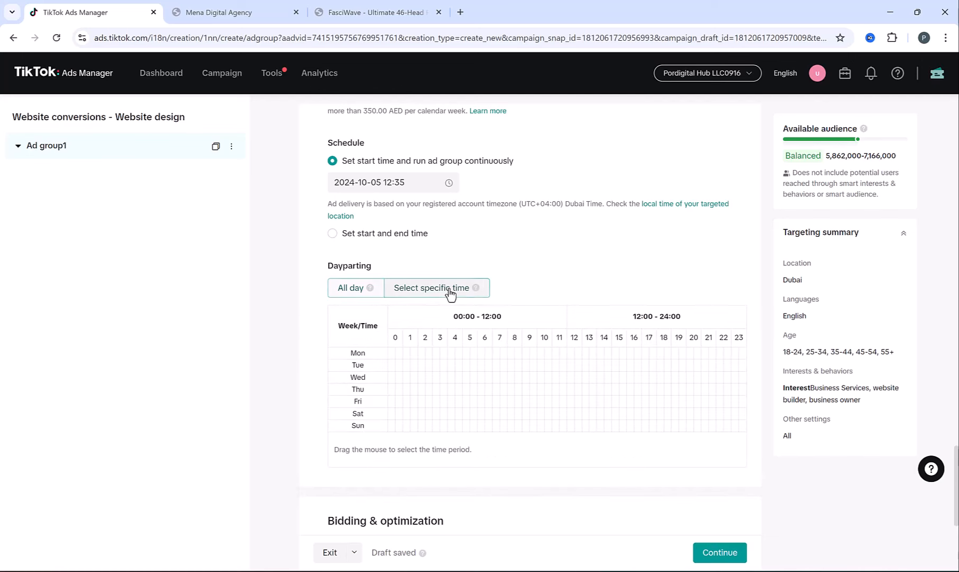
{"action": "left_click_drag", "start_coordinate": [499, 354], "coordinate": [665, 356]}
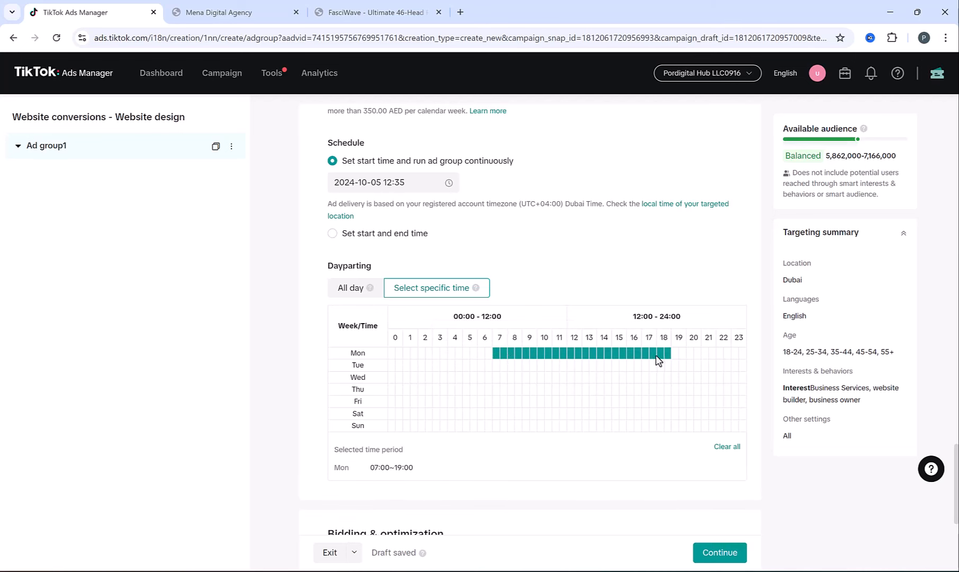
{"action": "left_click_drag", "start_coordinate": [473, 366], "coordinate": [623, 371]}
{"action": "left_click_drag", "start_coordinate": [546, 376], "coordinate": [671, 383]}
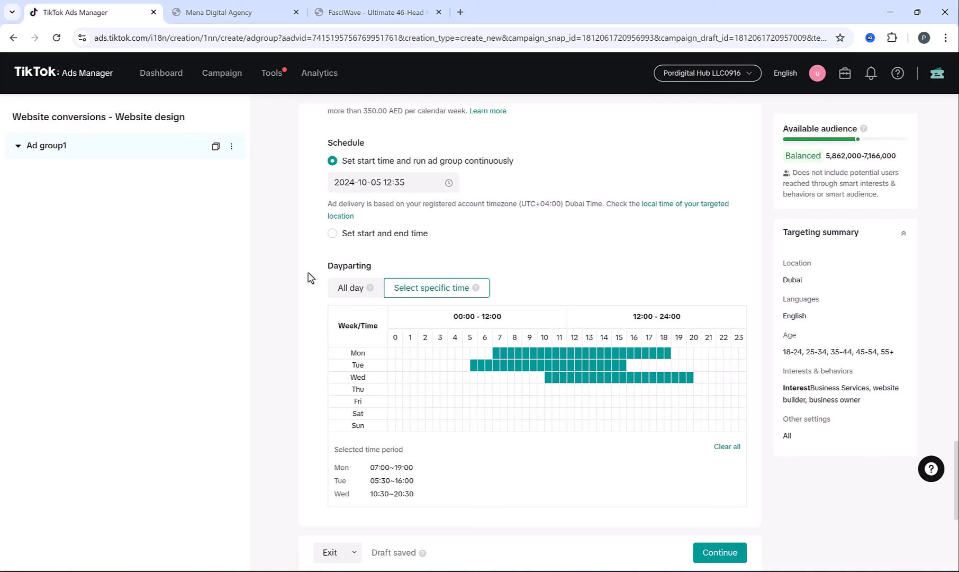
{"action": "left_click", "coordinate": [339, 290]}
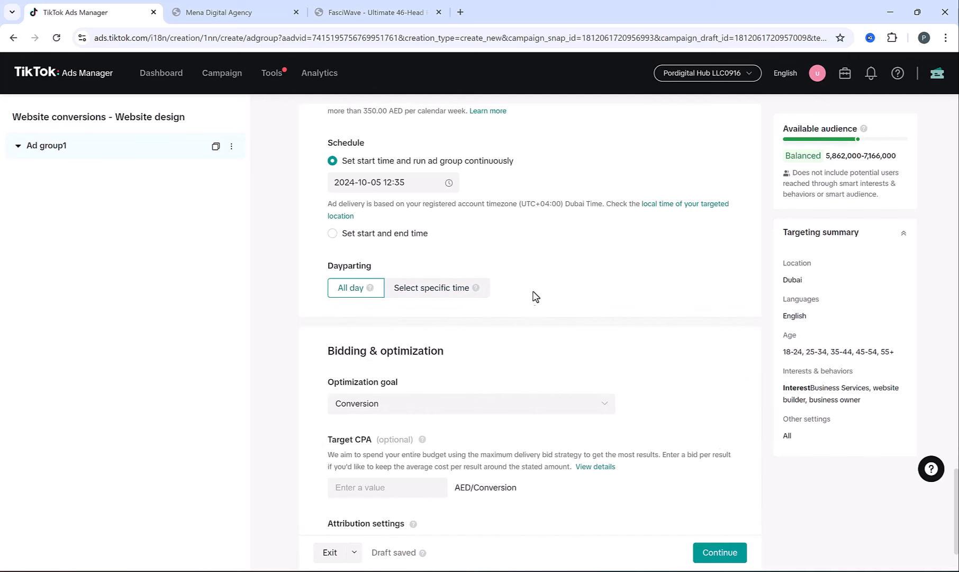
{"action": "scroll", "coordinate": [554, 276], "scroll_direction": "down", "scroll_amount": 2}
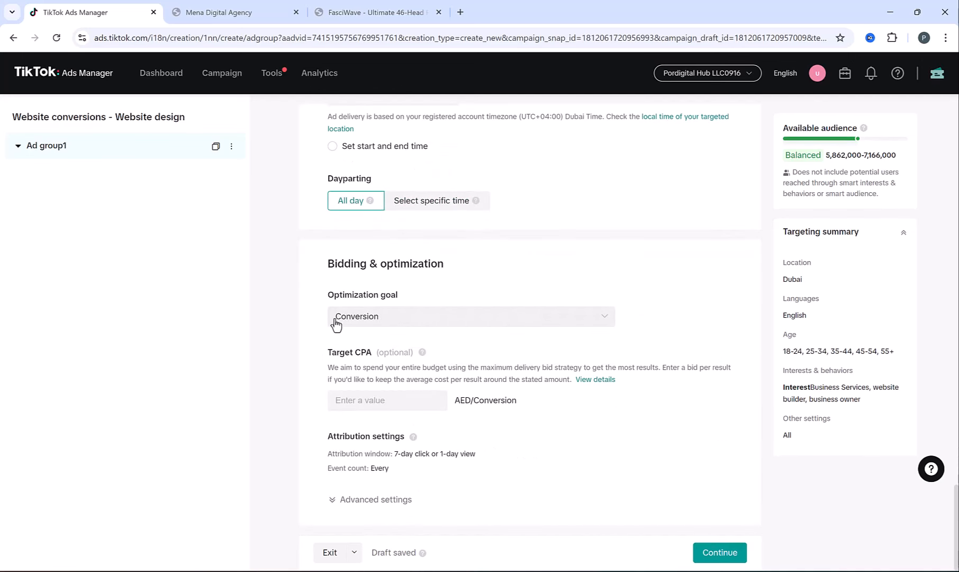
{"action": "left_click", "coordinate": [429, 318]}
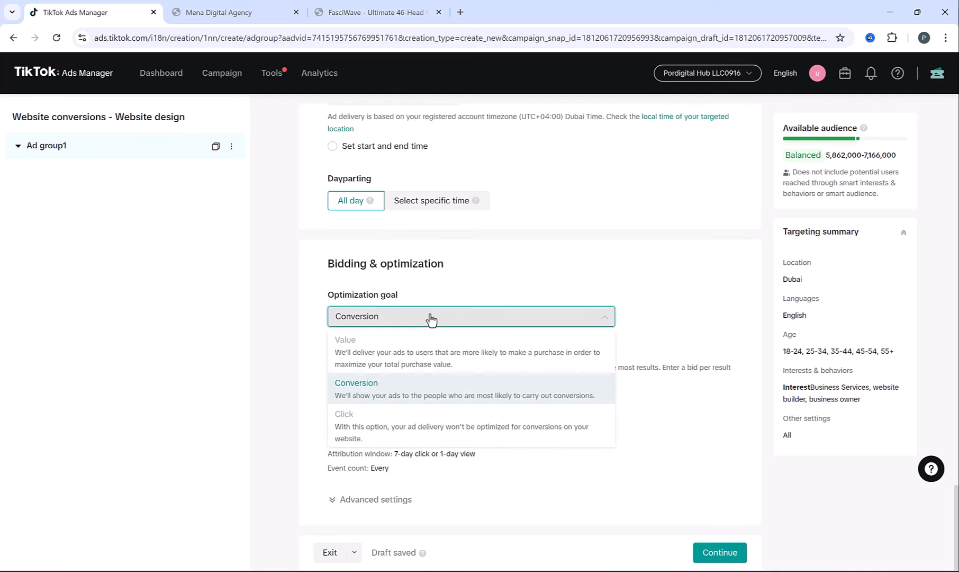
{"action": "left_click", "coordinate": [430, 317]}
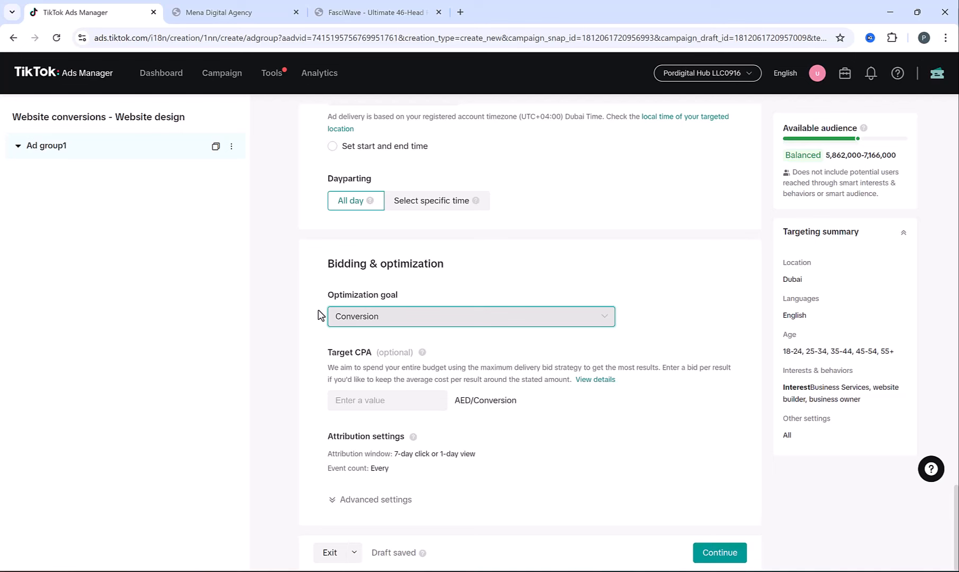
{"action": "left_click_drag", "start_coordinate": [326, 353], "coordinate": [374, 363]}
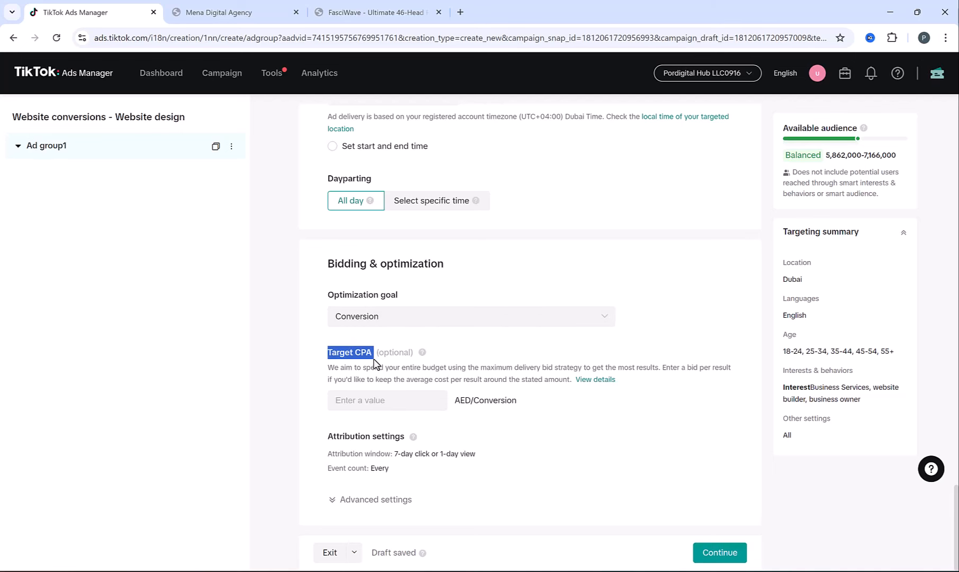
{"action": "left_click", "coordinate": [361, 395]}
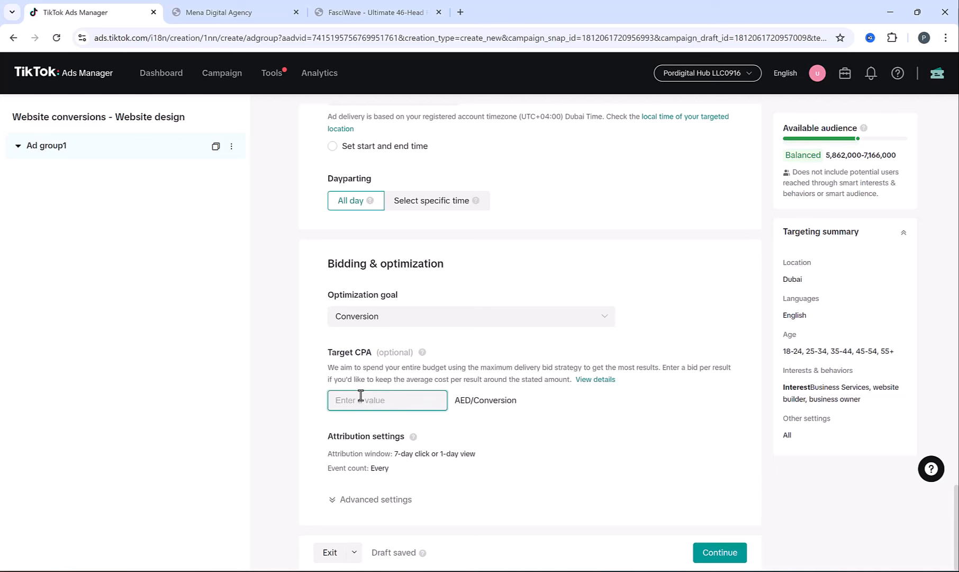
{"action": "type", "text": "10"}
{"action": "left_click", "coordinate": [315, 385]}
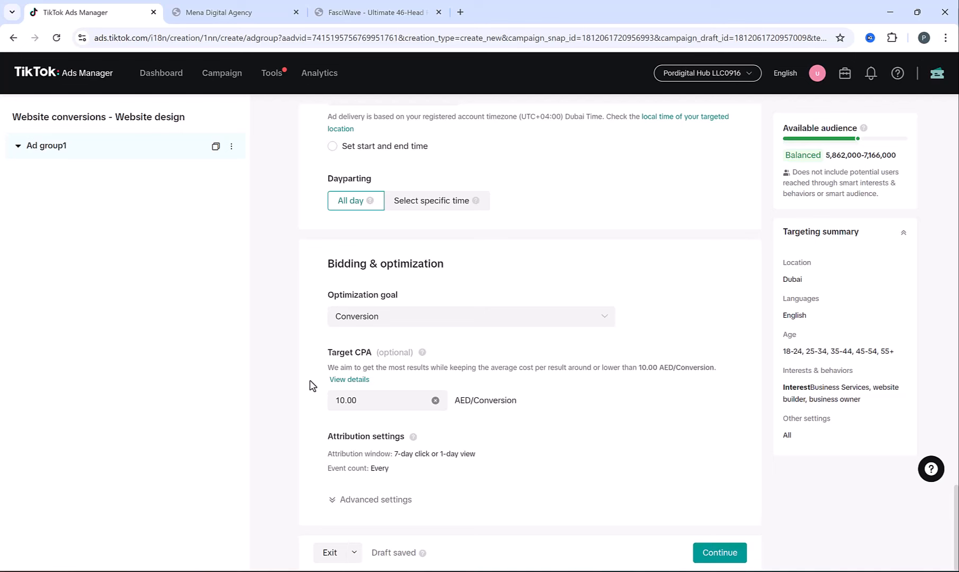
{"action": "left_click", "coordinate": [364, 400]}
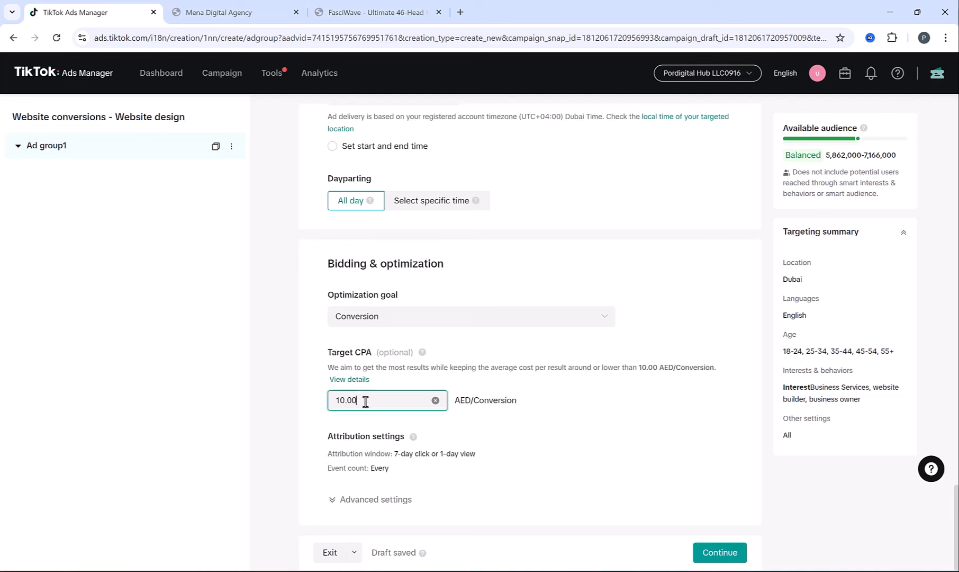
{"action": "key", "text": "ctrl+a"}
{"action": "key", "text": "BackSpace"}
{"action": "left_click", "coordinate": [296, 396]}
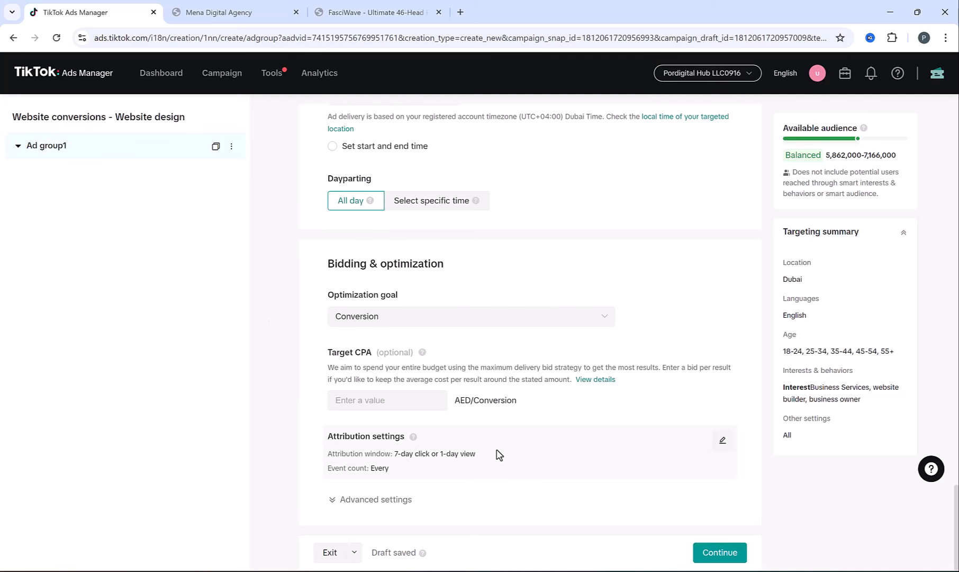
{"action": "left_click", "coordinate": [530, 571]}
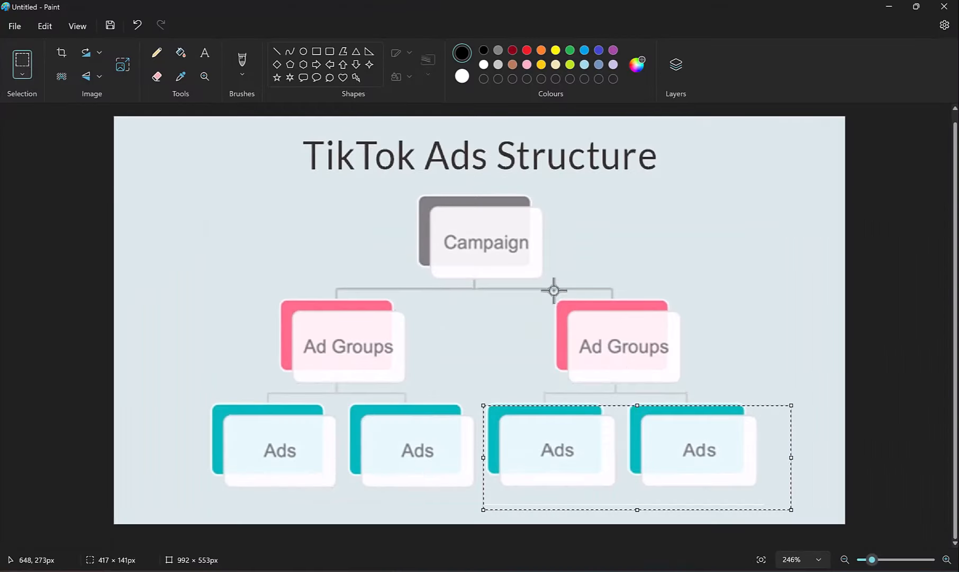
{"action": "left_click_drag", "start_coordinate": [534, 297], "coordinate": [621, 491]}
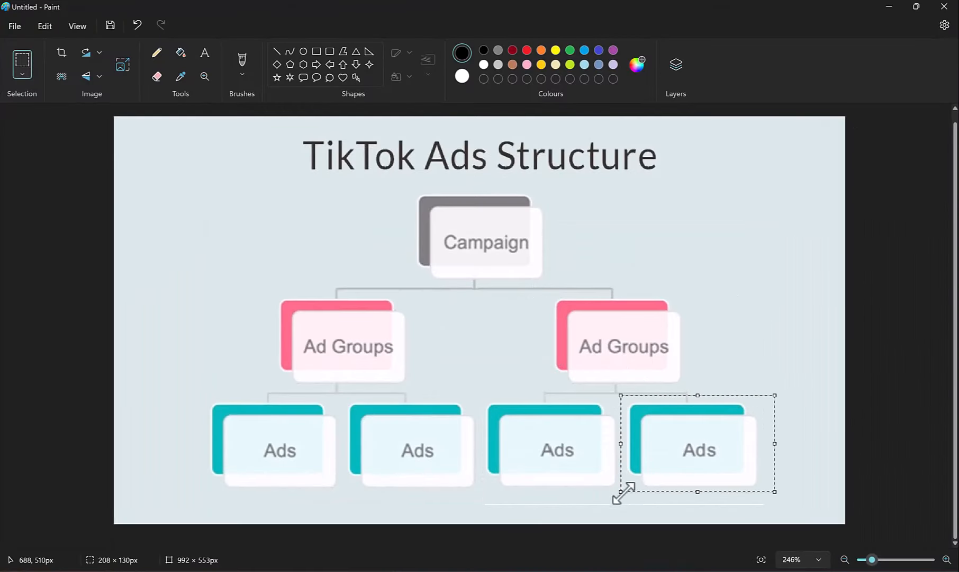
{"action": "left_click", "coordinate": [563, 571]}
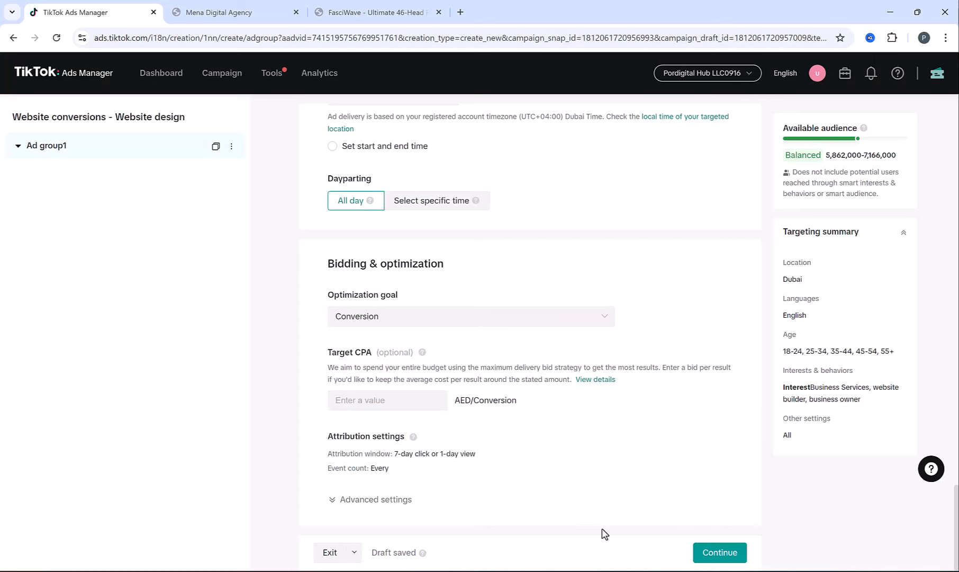
- Save the ad group and rename the new ad 'Video Ad 1'
{"action": "left_click", "coordinate": [714, 557]}
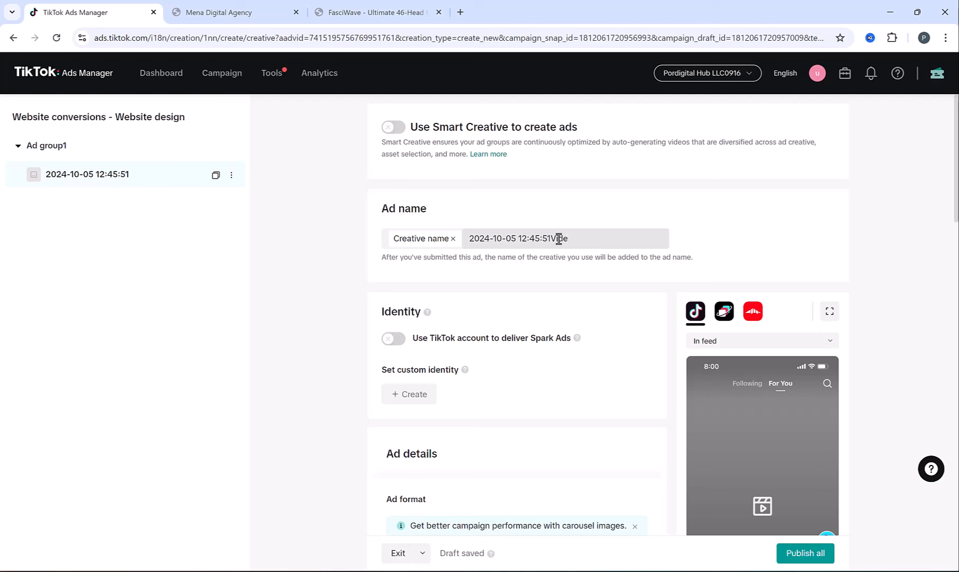
{"action": "triple_click", "coordinate": [559, 239]}
{"action": "key", "text": "BackSpace"}
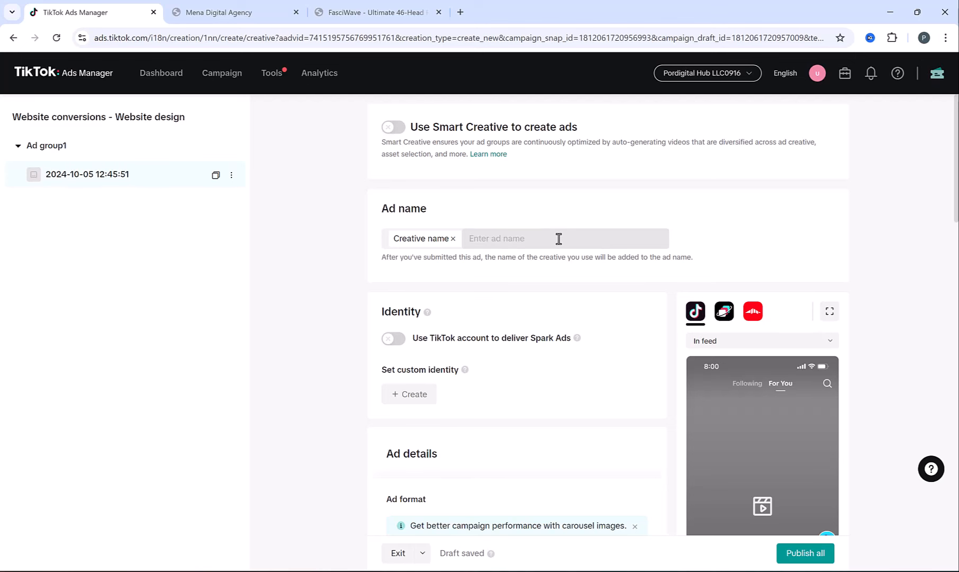
{"action": "type", "text": "Video Ad 1"}
{"action": "left_click", "coordinate": [348, 342]}
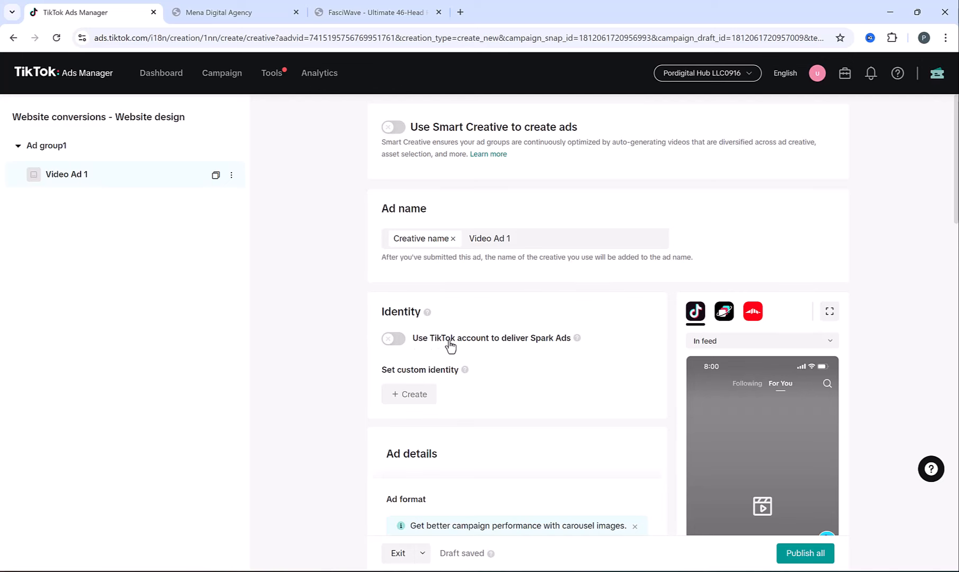
- Try enabling Spark Ads, cancel the email verification, and leave Spark Ads off
{"action": "left_click", "coordinate": [396, 339]}
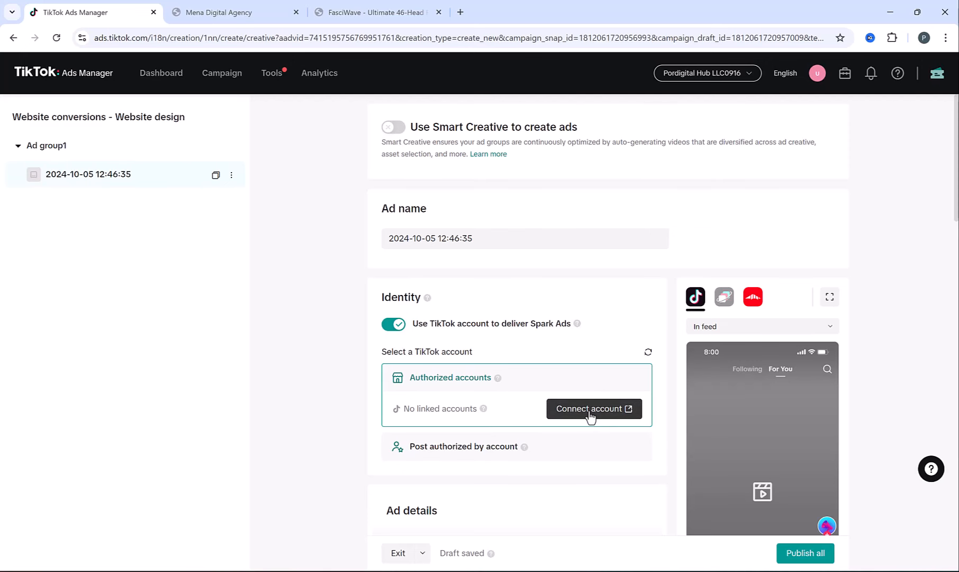
{"action": "left_click", "coordinate": [591, 415]}
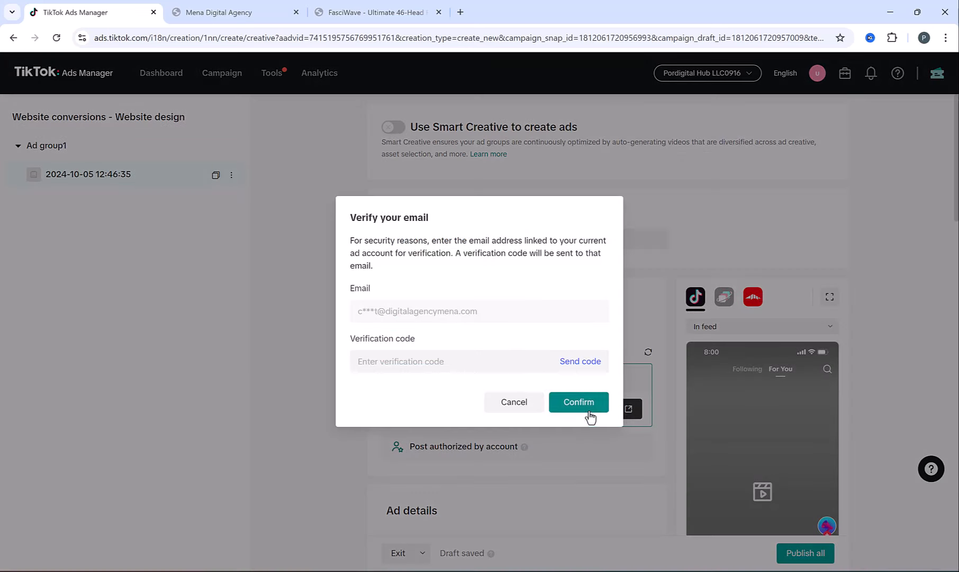
{"action": "left_click", "coordinate": [521, 403]}
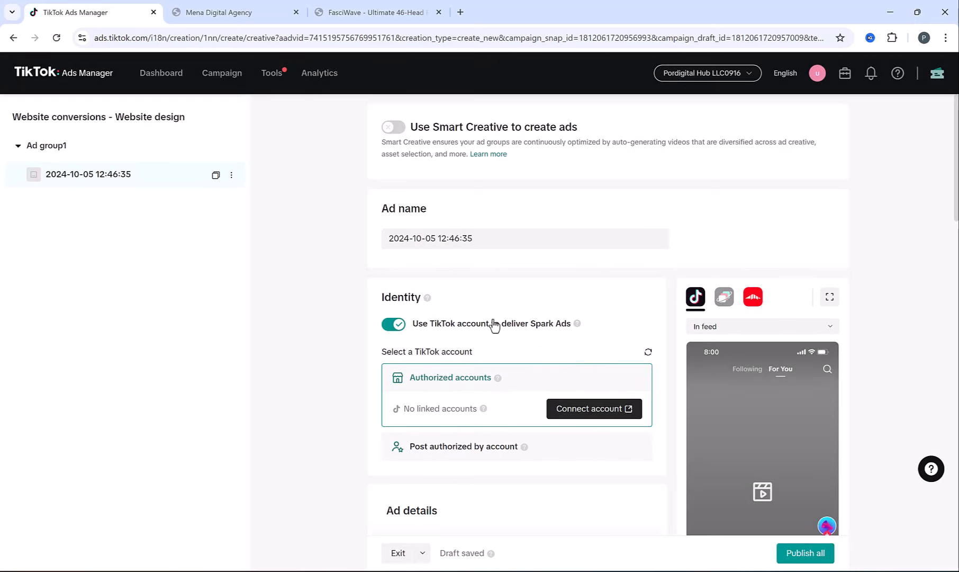
{"action": "left_click", "coordinate": [392, 325]}
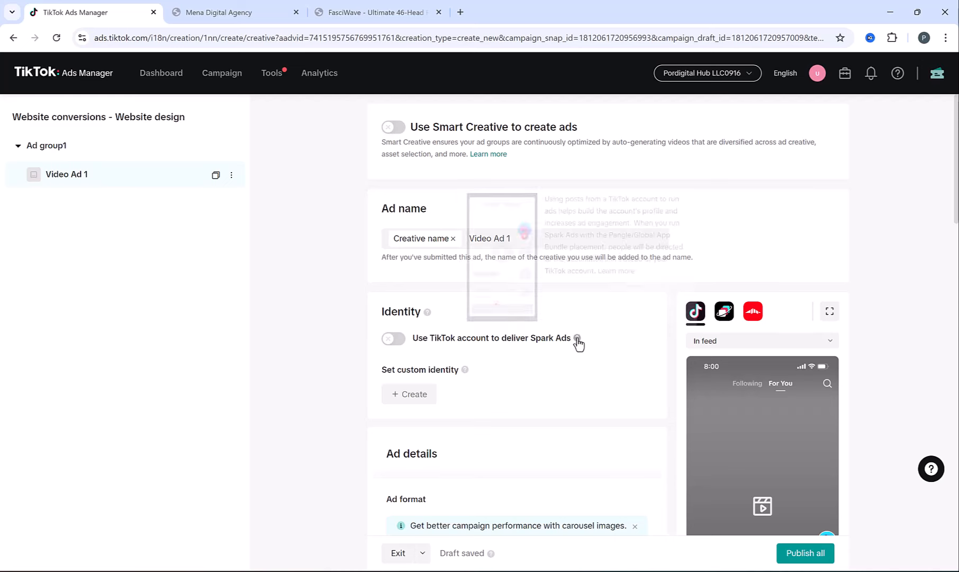
{"action": "scroll", "coordinate": [583, 355], "scroll_direction": "down", "scroll_amount": 1}
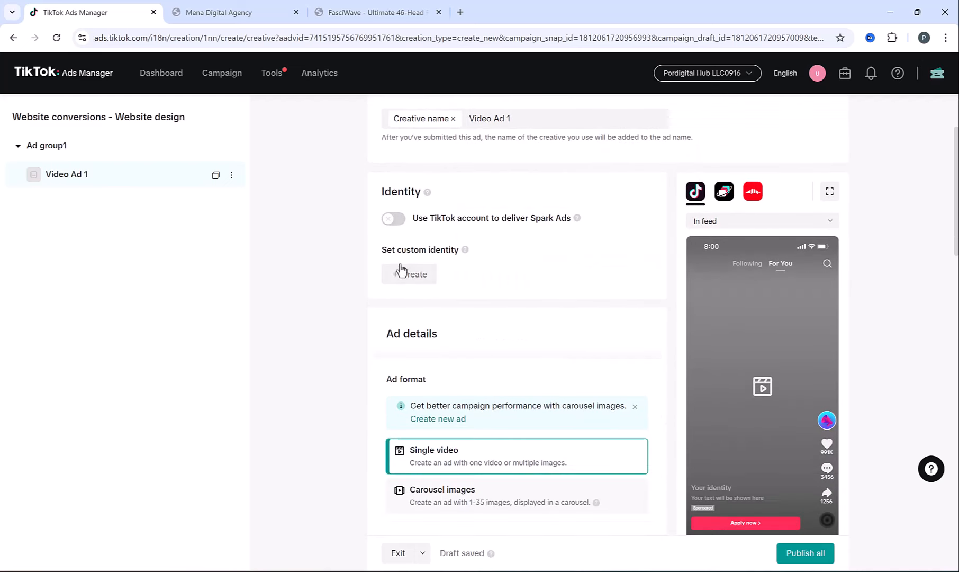
- Create a custom identity with display name 'Mena Digital' for Video Ad 1
{"action": "left_click", "coordinate": [399, 275]}
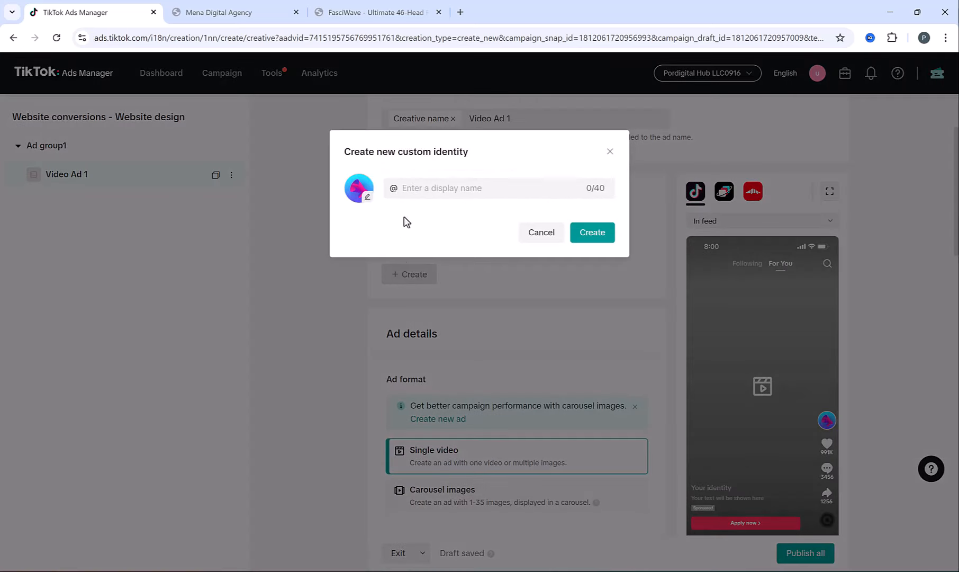
{"action": "left_click", "coordinate": [412, 181]}
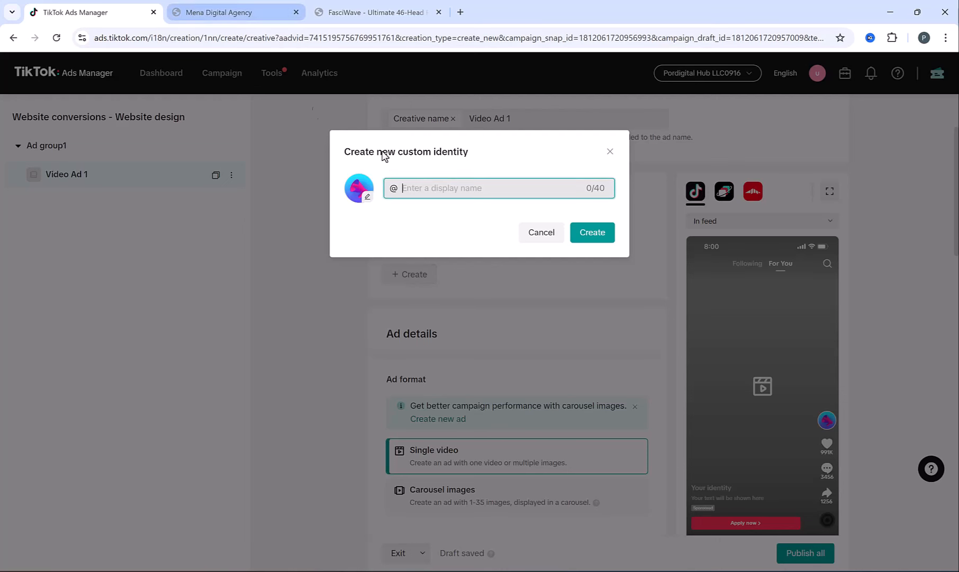
{"action": "type", "text": "Mena Digital"}
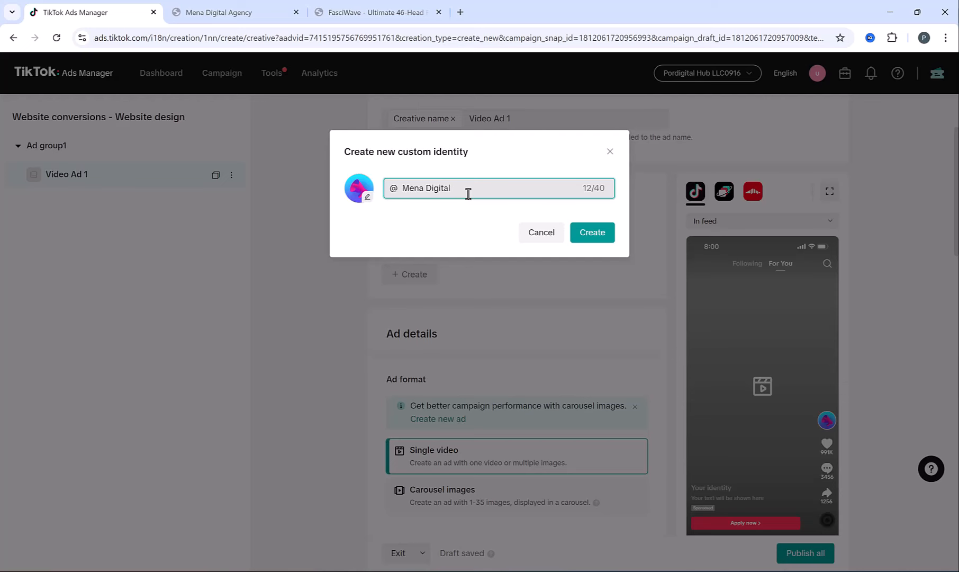
{"action": "left_click", "coordinate": [585, 236]}
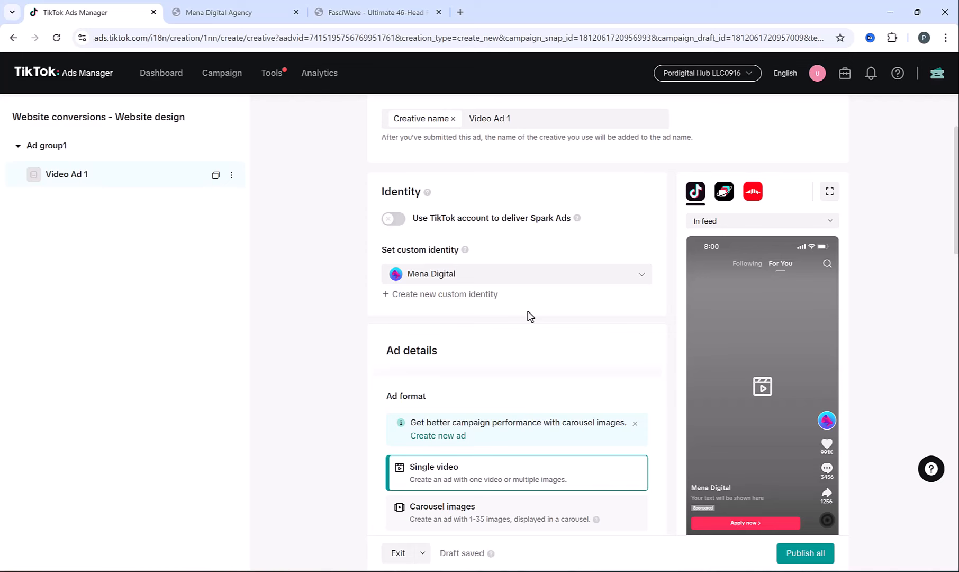
{"action": "scroll", "coordinate": [530, 316], "scroll_direction": "down", "scroll_amount": 2}
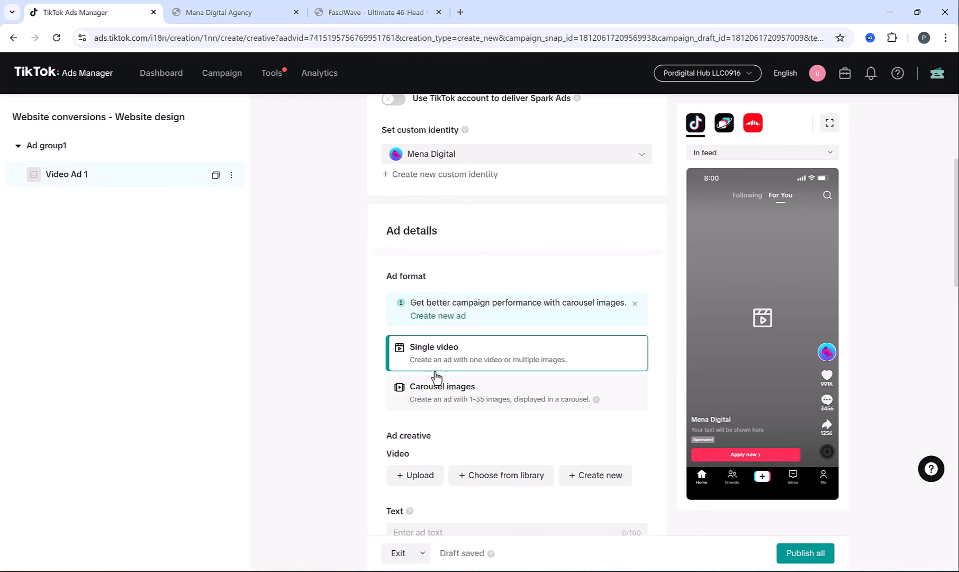
{"action": "left_click", "coordinate": [441, 401]}
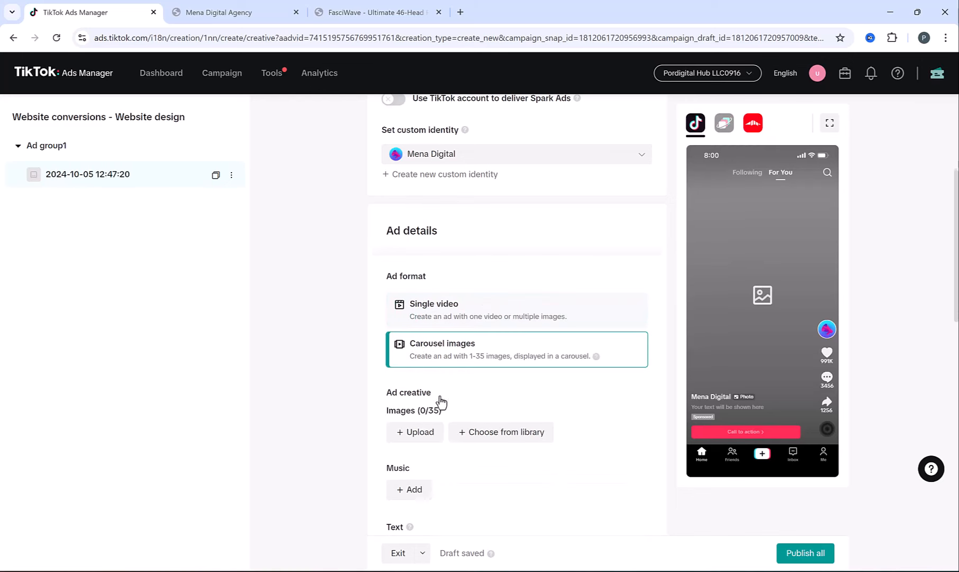
{"action": "scroll", "coordinate": [423, 392], "scroll_direction": "down", "scroll_amount": 2}
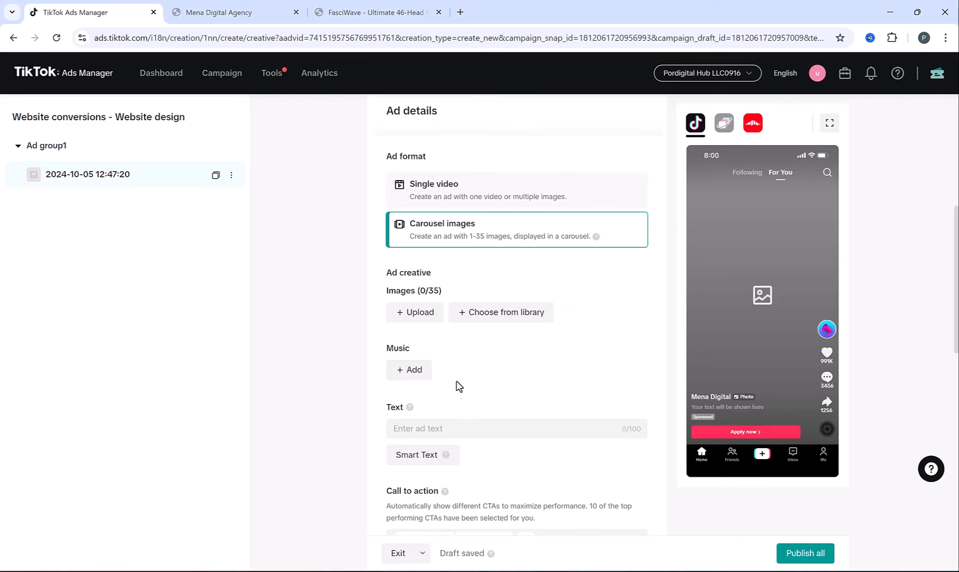
{"action": "left_click", "coordinate": [431, 190]}
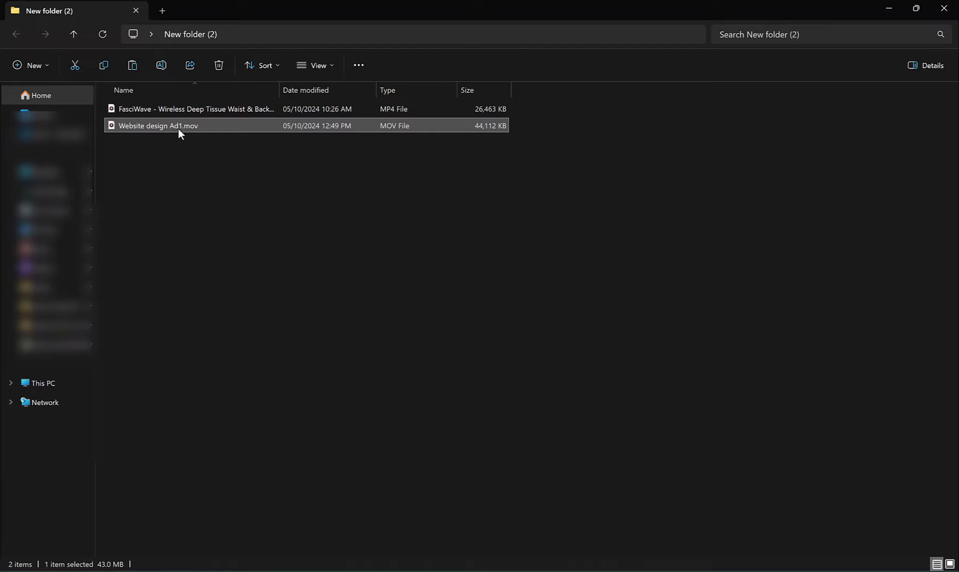
{"action": "double_click", "coordinate": [178, 127]}
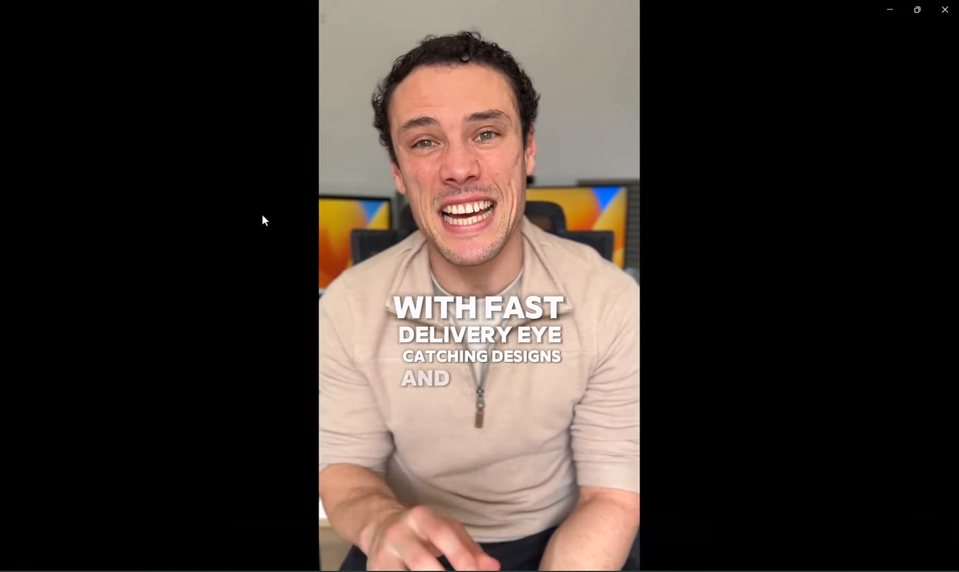
- Move the Website design Ad1 clip from 0:00 to about 0:06 in Media Player
{"action": "mouse_move", "coordinate": [261, 225]}
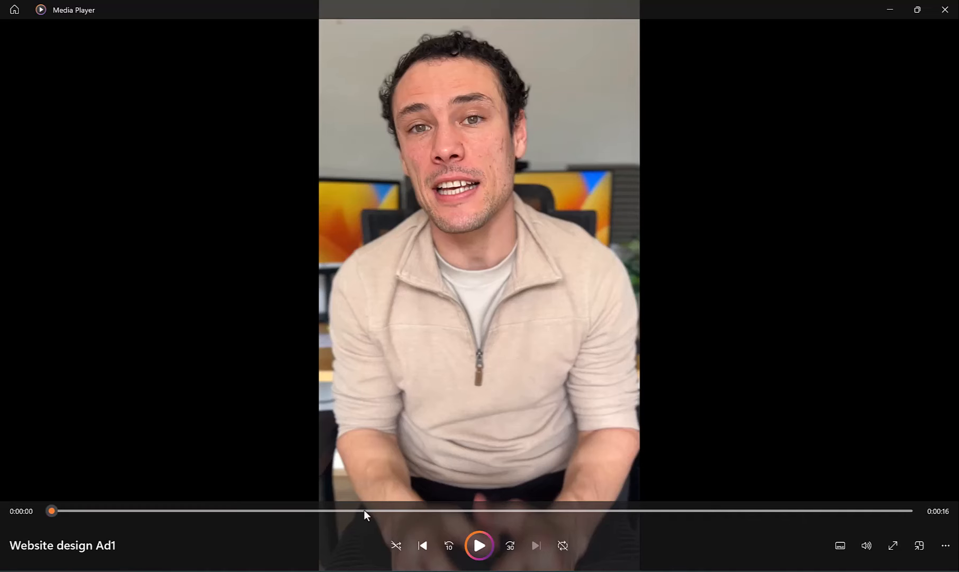
{"action": "left_click_drag", "start_coordinate": [363, 511], "coordinate": [403, 511]}
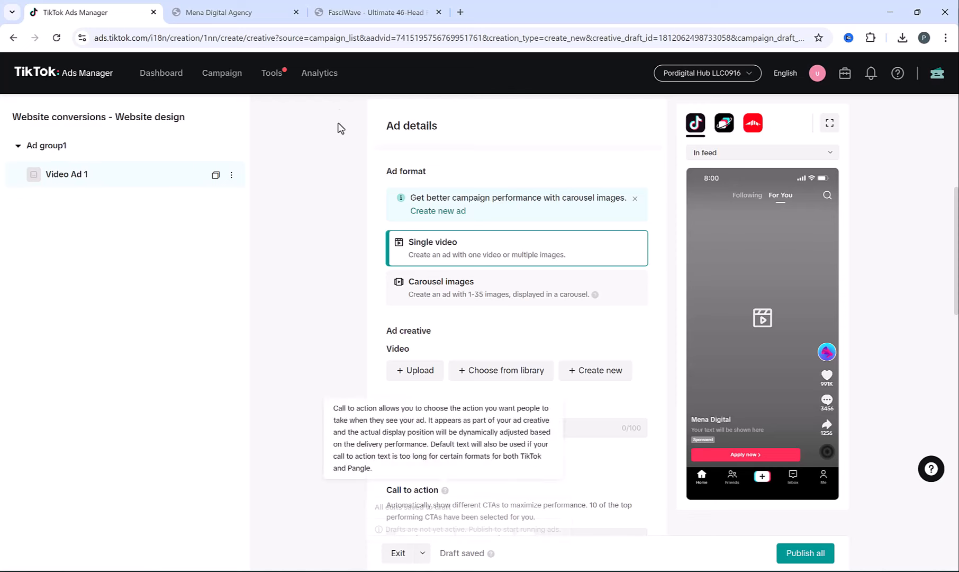
- Exit the unfinished ad draft for Creative inspirations and open the full Top Ads dashboard
{"action": "mouse_move", "coordinate": [320, 78]}
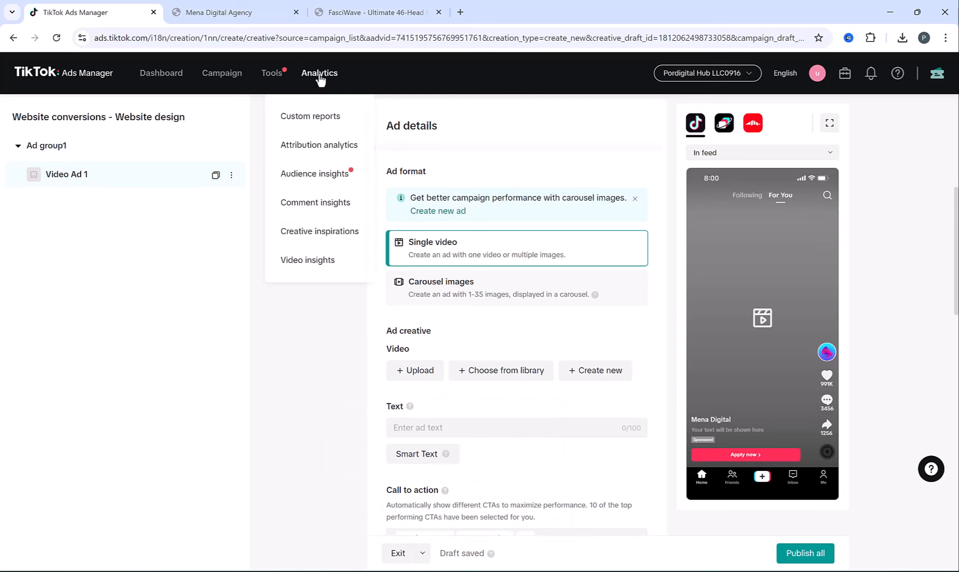
{"action": "left_click", "coordinate": [305, 233]}
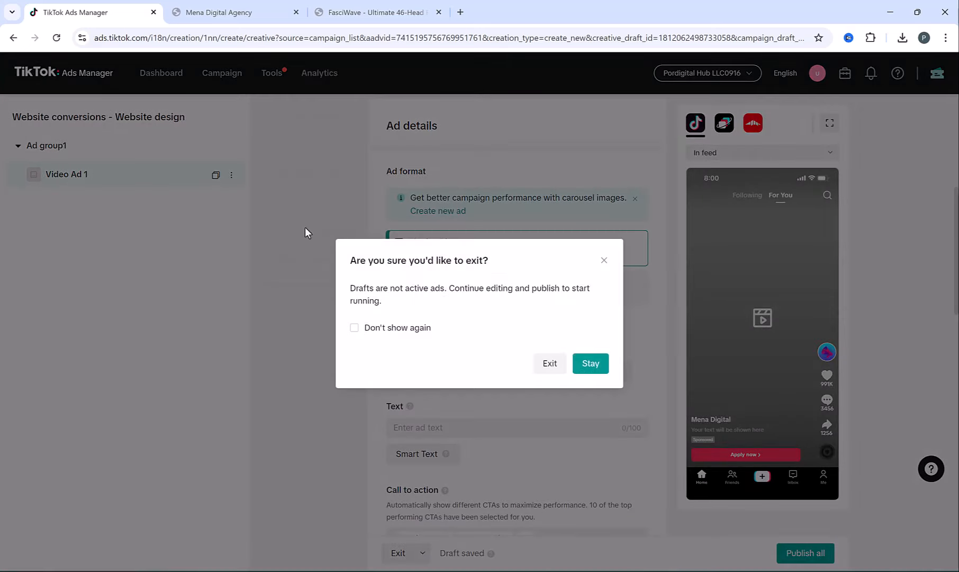
{"action": "left_click", "coordinate": [551, 364]}
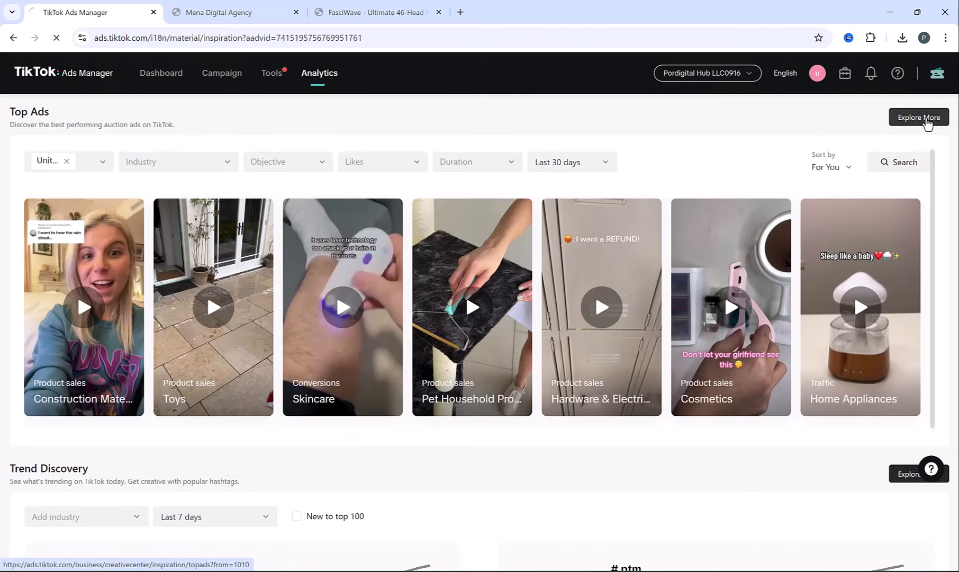
{"action": "left_click", "coordinate": [927, 124]}
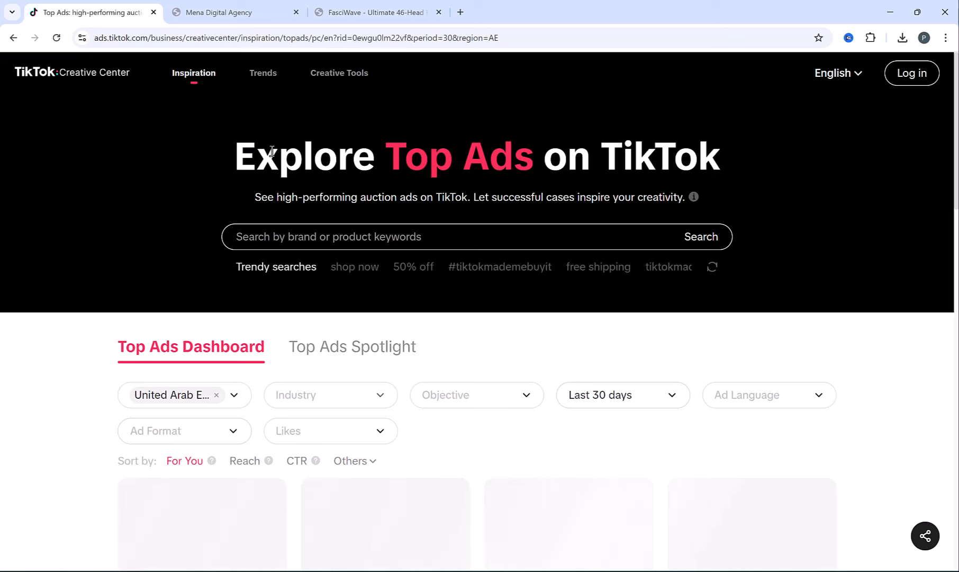
- Replace the United Arab Emirates region filter with United States in Top Ads
{"action": "left_click_drag", "start_coordinate": [261, 154], "coordinate": [659, 157]}
{"action": "left_click", "coordinate": [659, 157]}
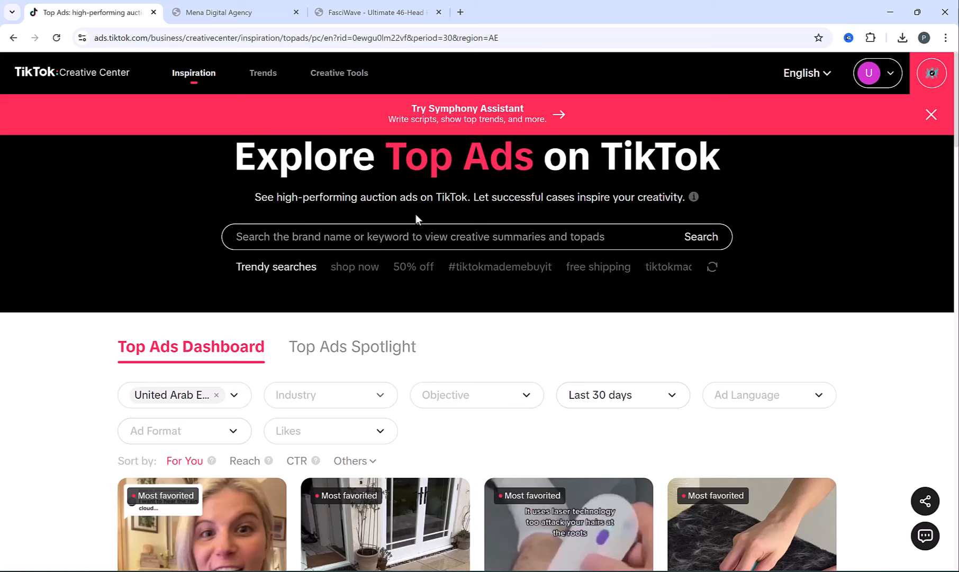
{"action": "left_click", "coordinate": [216, 395]}
{"action": "scroll", "coordinate": [213, 334], "scroll_direction": "down", "scroll_amount": 5}
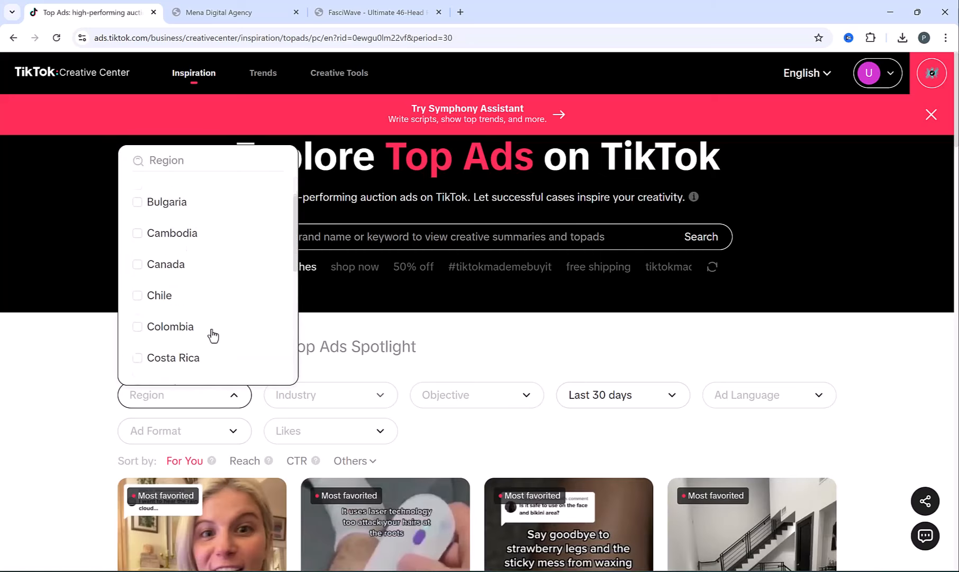
{"action": "scroll", "coordinate": [213, 335], "scroll_direction": "down", "scroll_amount": 20}
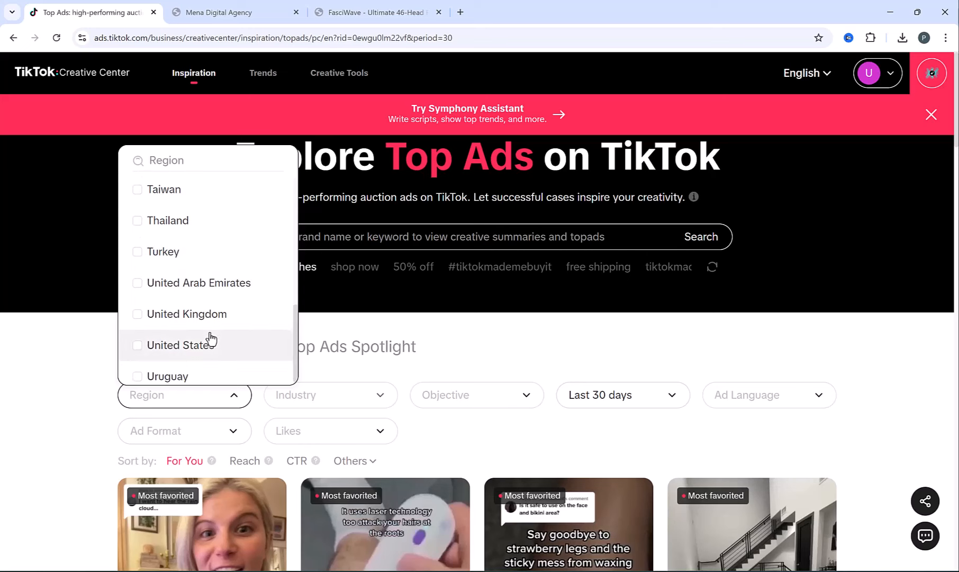
{"action": "left_click", "coordinate": [137, 346]}
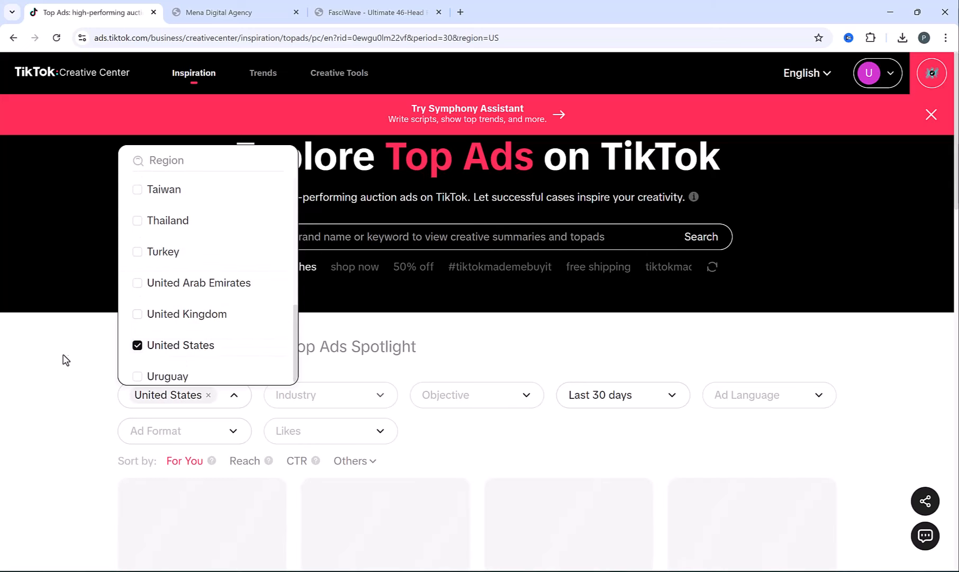
{"action": "left_click", "coordinate": [90, 347]}
- Browse through the United States top ads
{"action": "scroll", "coordinate": [93, 344], "scroll_direction": "down", "scroll_amount": 2}
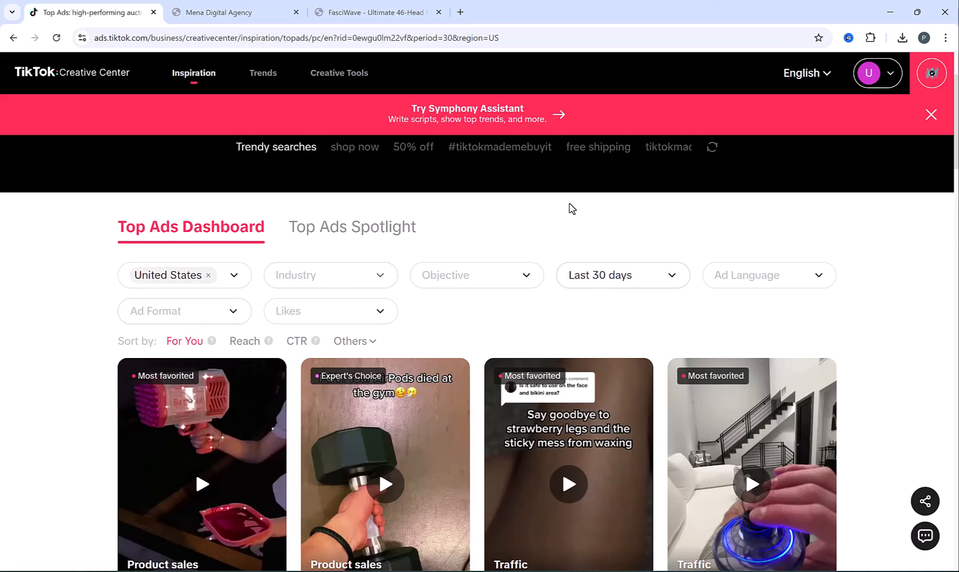
{"action": "scroll", "coordinate": [379, 235], "scroll_direction": "down", "scroll_amount": 8}
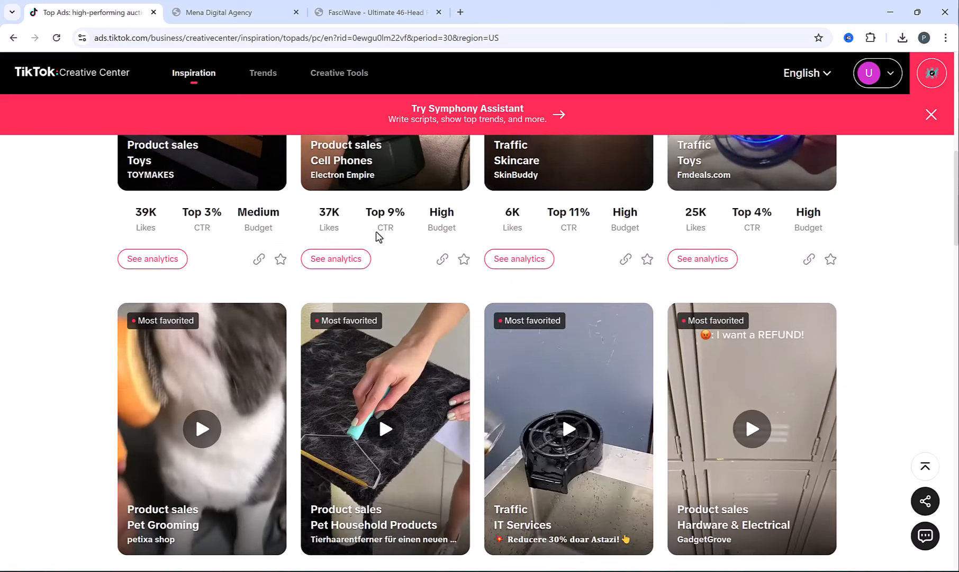
{"action": "scroll", "coordinate": [379, 236], "scroll_direction": "down", "scroll_amount": 2}
{"action": "mouse_move", "coordinate": [207, 356]}
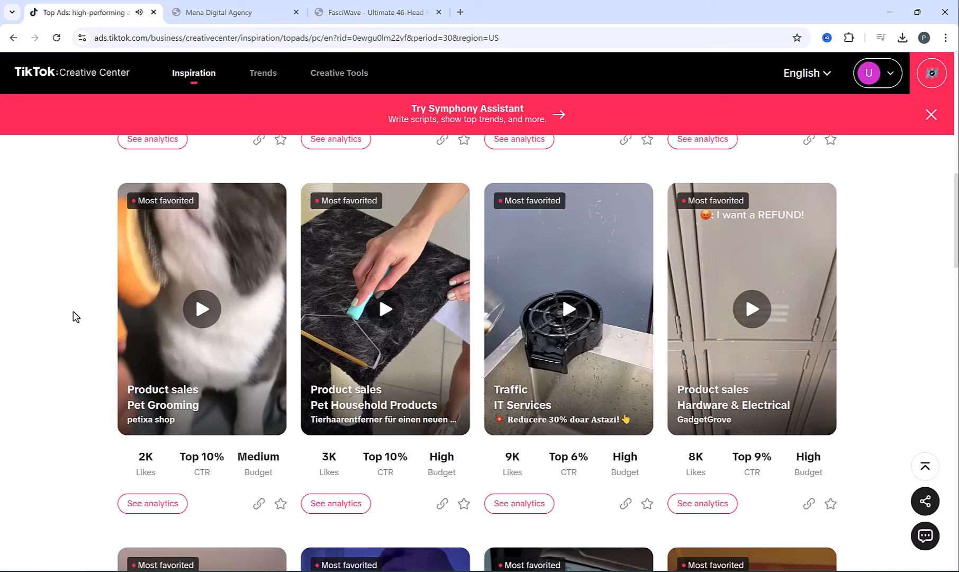
{"action": "scroll", "coordinate": [76, 316], "scroll_direction": "up", "scroll_amount": 7}
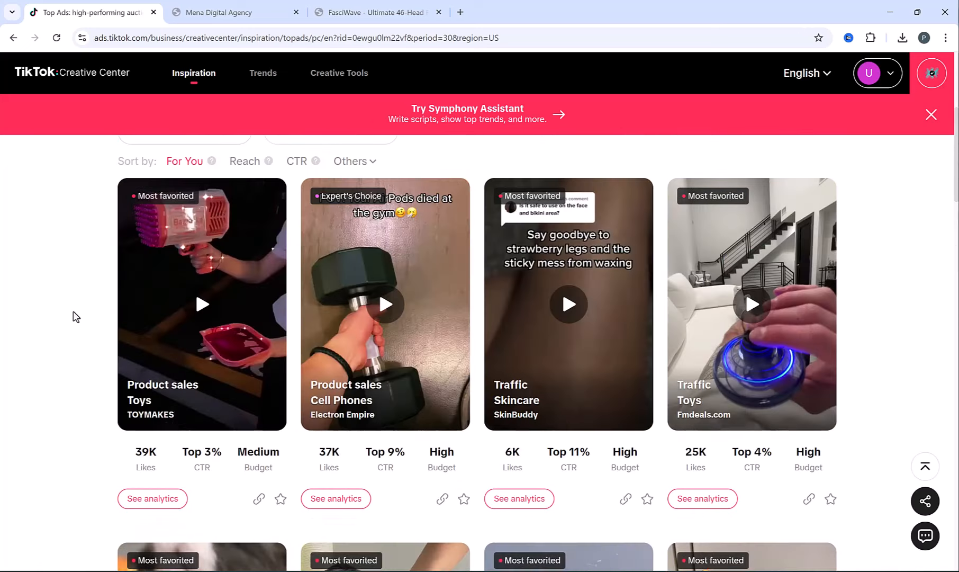
{"action": "mouse_move", "coordinate": [207, 330]}
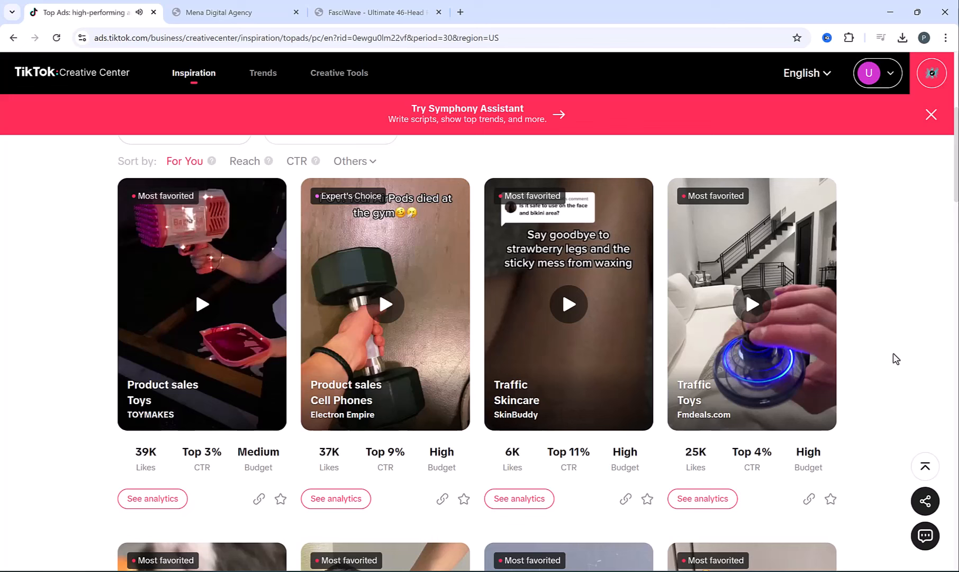
{"action": "scroll", "coordinate": [895, 359], "scroll_direction": "up", "scroll_amount": 3}
{"action": "scroll", "coordinate": [896, 358], "scroll_direction": "up", "scroll_amount": 1}
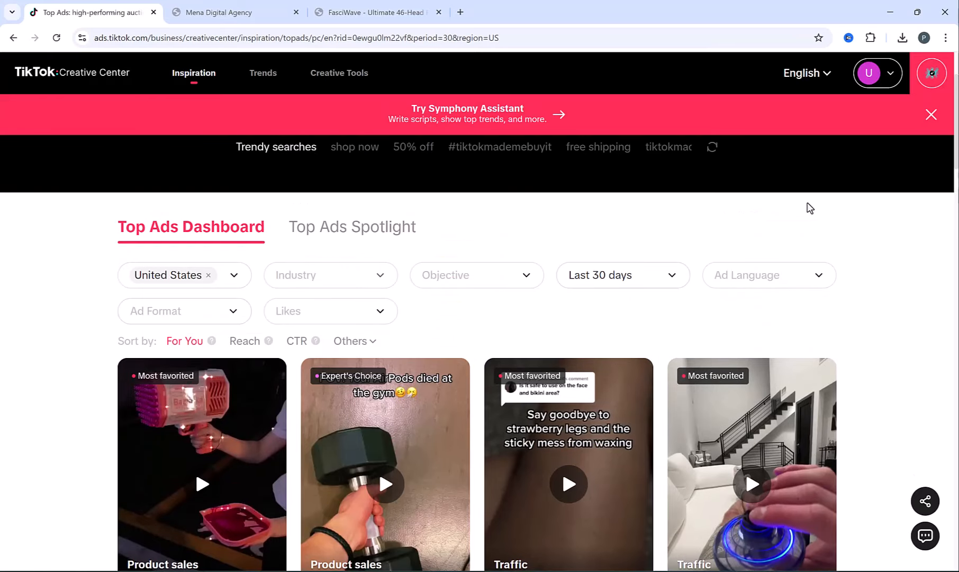
- Clear the region filter, play the first ad at lower volume, then return to Ads Manager
{"action": "left_click", "coordinate": [208, 275]}
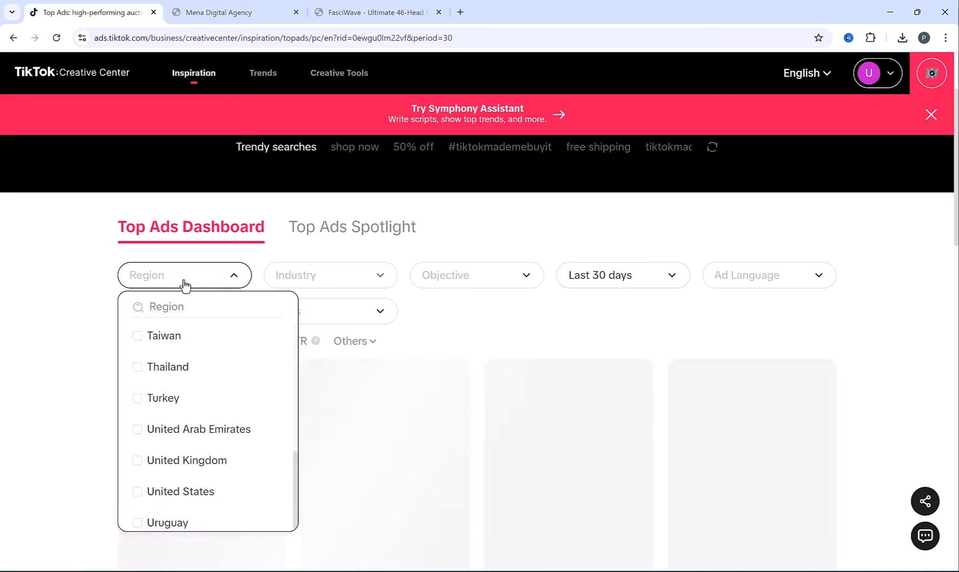
{"action": "left_click", "coordinate": [87, 297]}
{"action": "scroll", "coordinate": [241, 307], "scroll_direction": "down", "scroll_amount": 3}
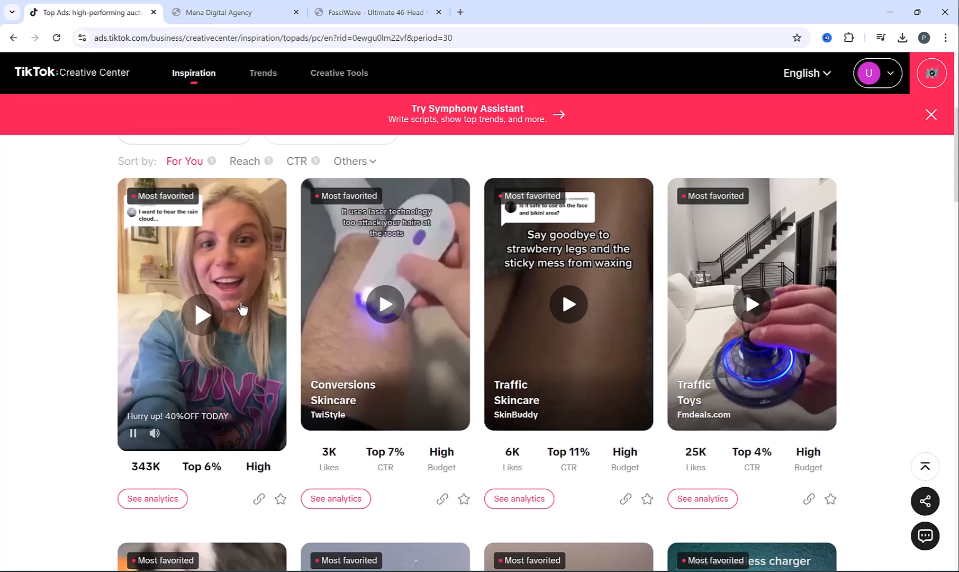
{"action": "left_click", "coordinate": [243, 308]}
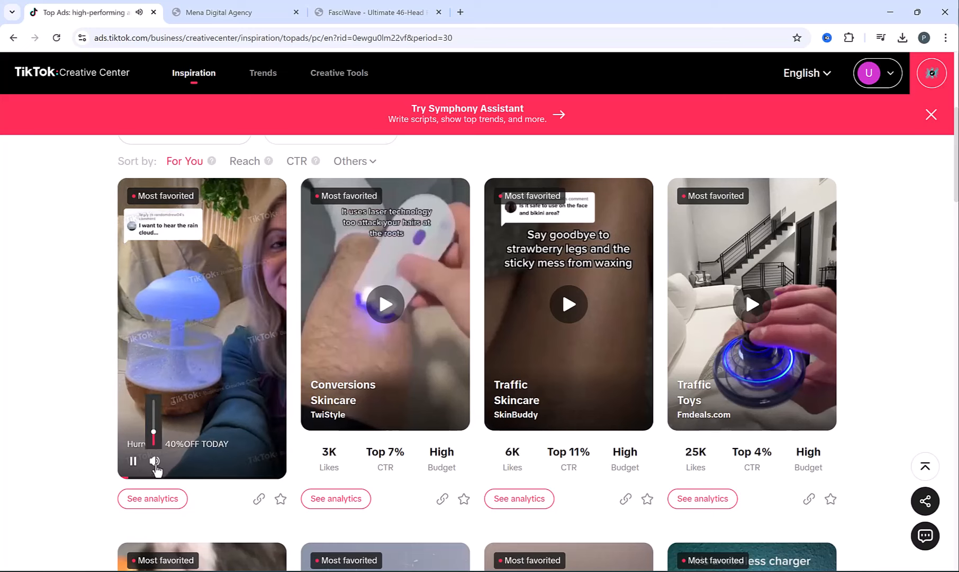
{"action": "mouse_move", "coordinate": [154, 460]}
{"action": "left_click_drag", "start_coordinate": [154, 412], "coordinate": [153, 419]}
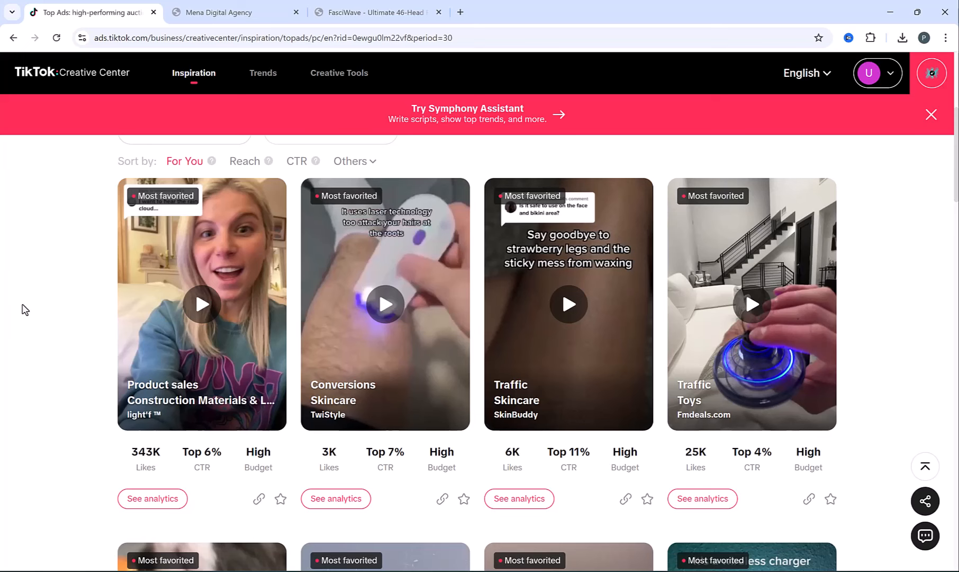
{"action": "left_click", "coordinate": [13, 38]}
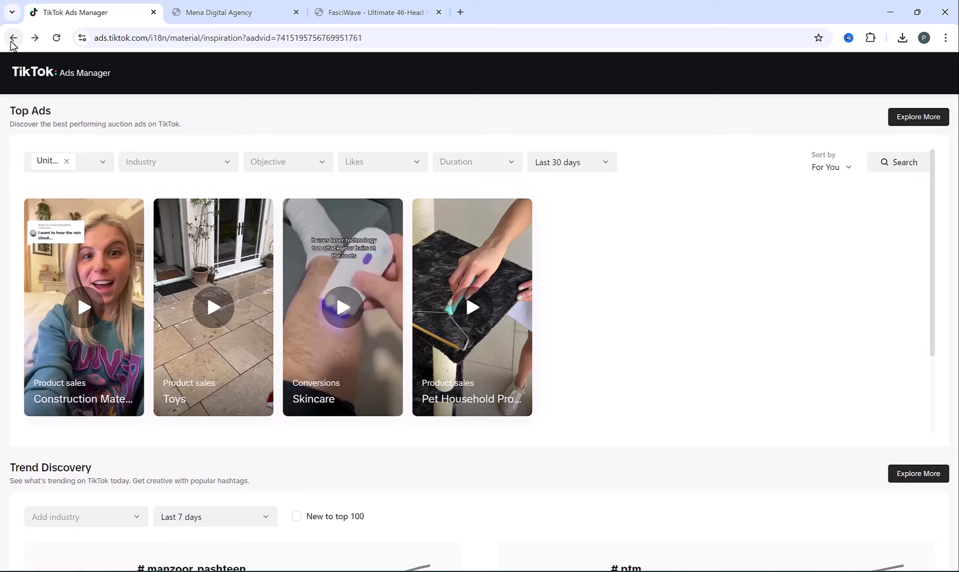
- Resume editing the Website conversions - Website design draft from the Campaign list
{"action": "left_click", "coordinate": [96, 80]}
{"action": "left_click", "coordinate": [218, 77]}
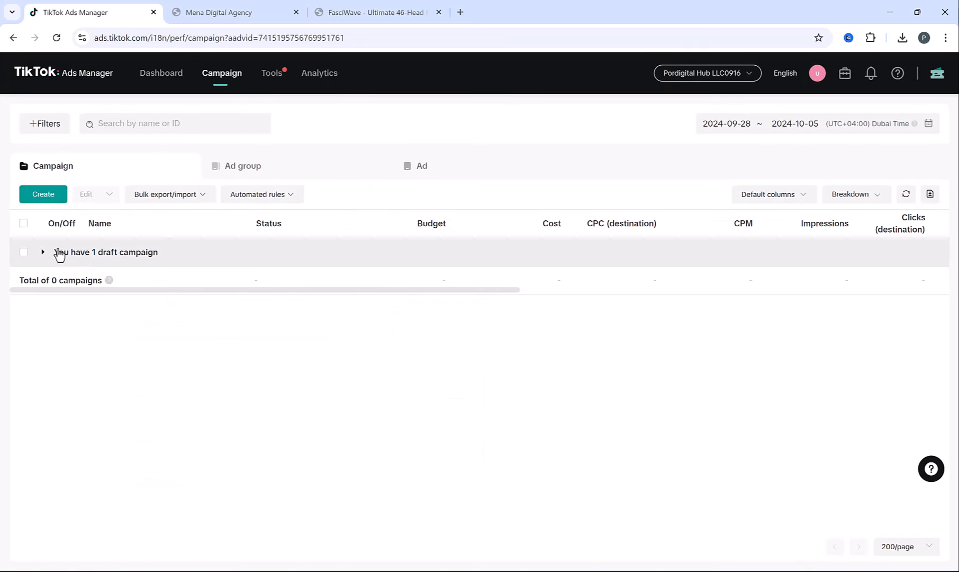
{"action": "left_click", "coordinate": [43, 252]}
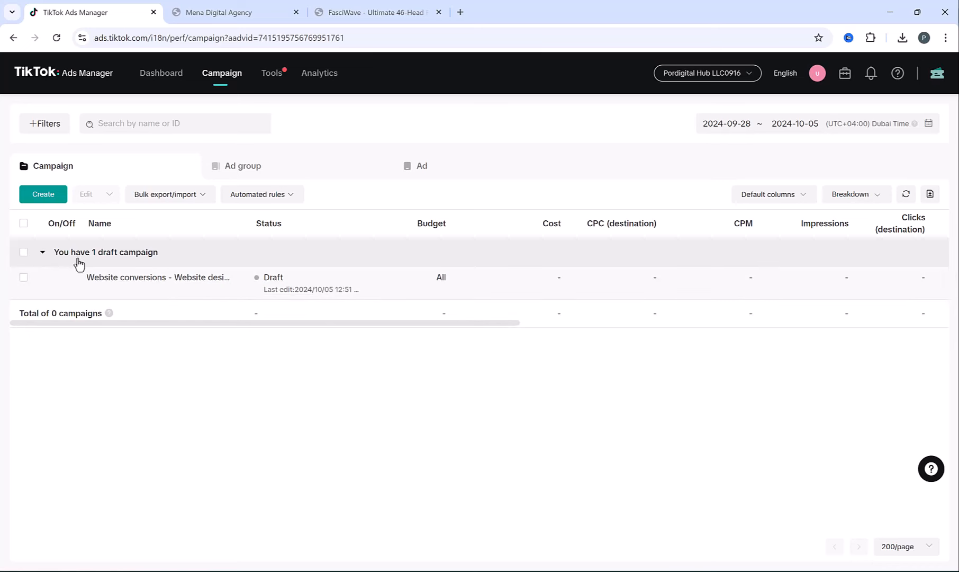
{"action": "mouse_move", "coordinate": [85, 295]}
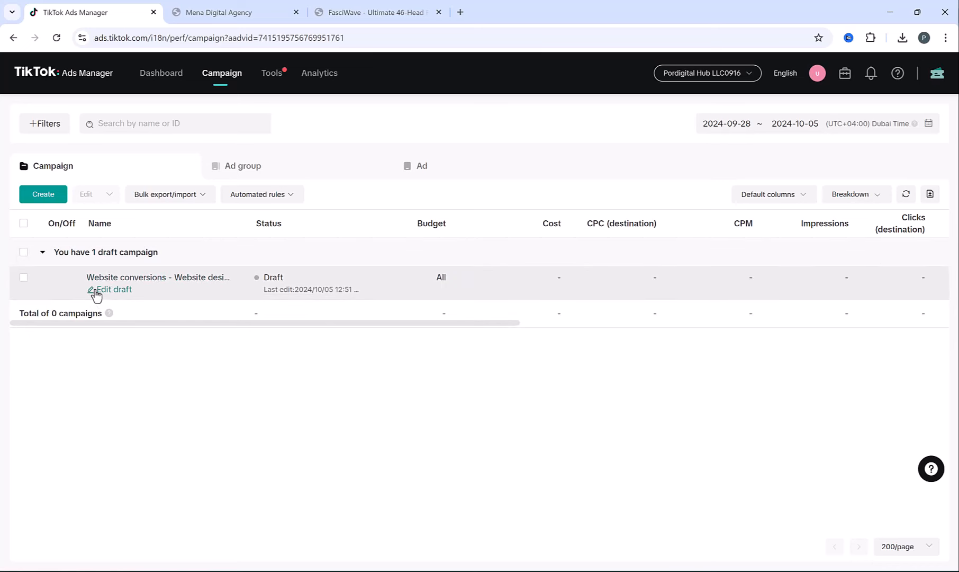
{"action": "left_click", "coordinate": [116, 291]}
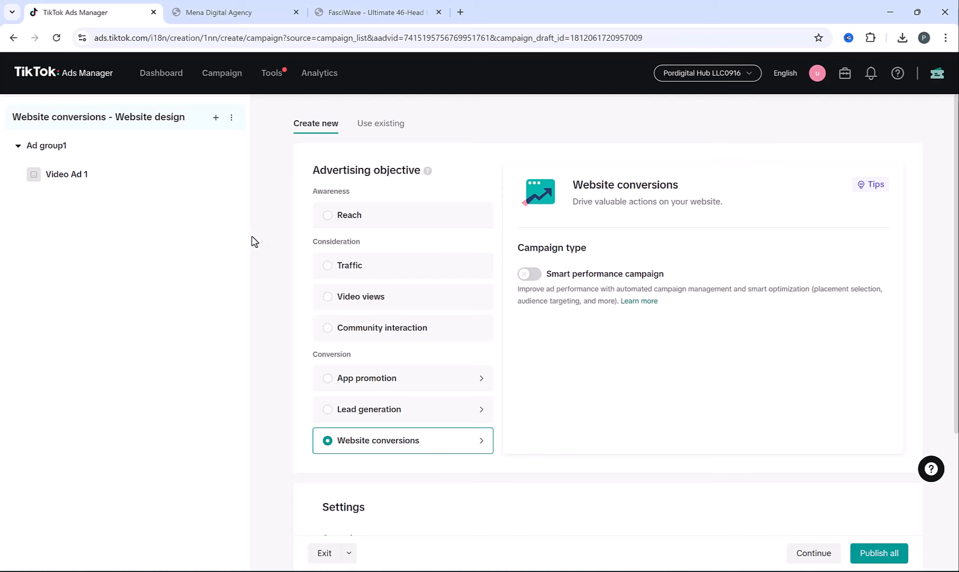
- Open Video Ad 1 and scroll down to its Ad creative section
{"action": "left_click", "coordinate": [74, 177]}
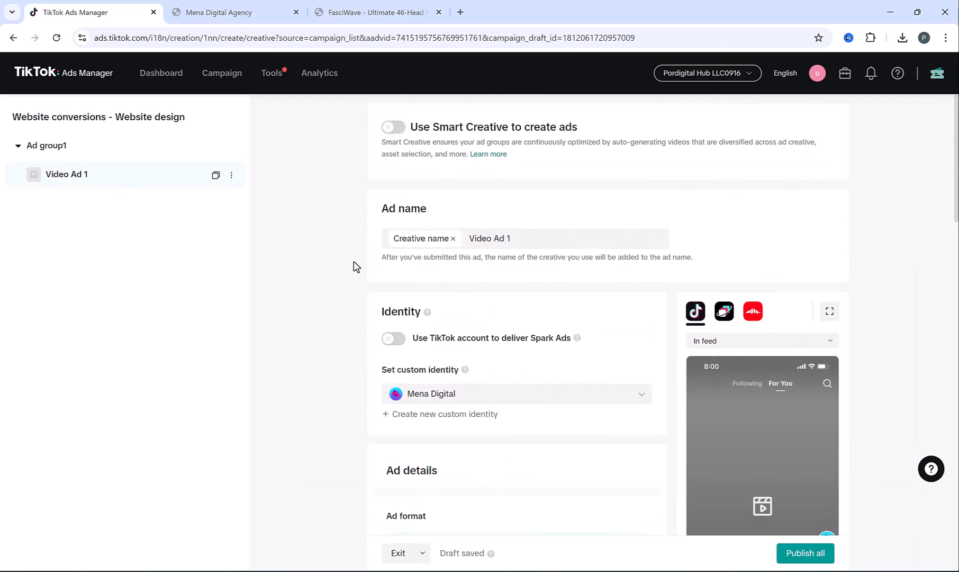
{"action": "scroll", "coordinate": [354, 265], "scroll_direction": "down", "scroll_amount": 5}
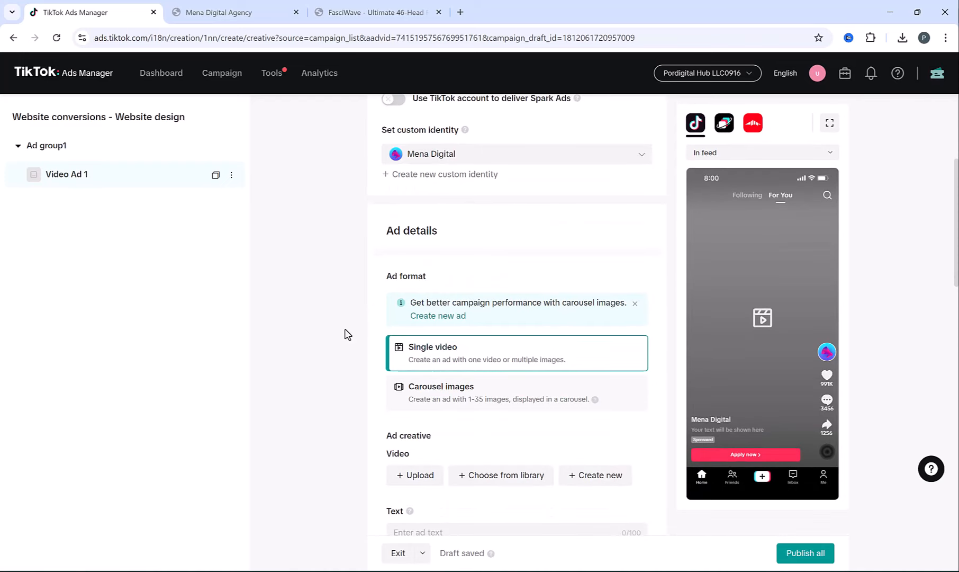
{"action": "scroll", "coordinate": [344, 334], "scroll_direction": "down", "scroll_amount": 2}
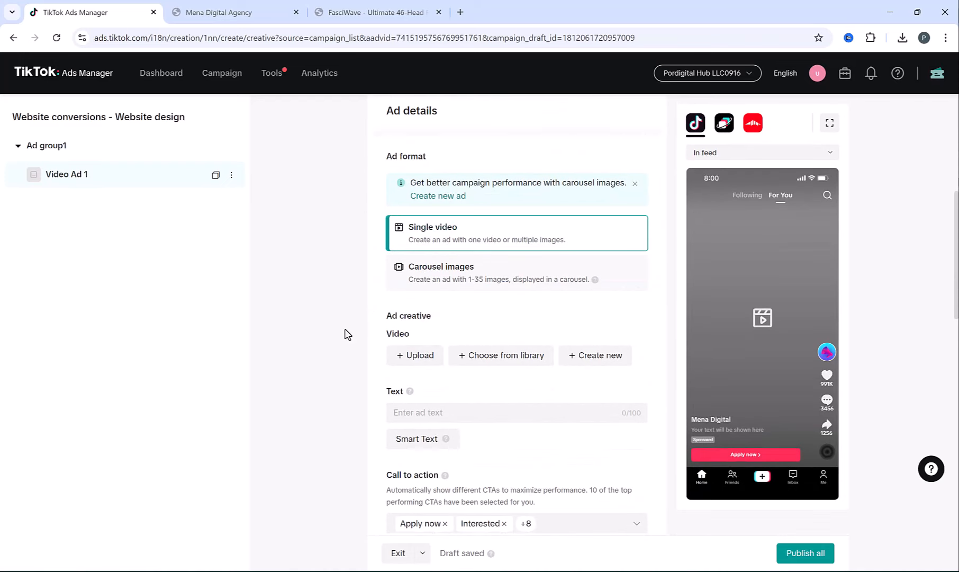
- Upload Website design Ad1.mov from the computer as Video Ad 1's video
{"action": "left_click", "coordinate": [423, 360]}
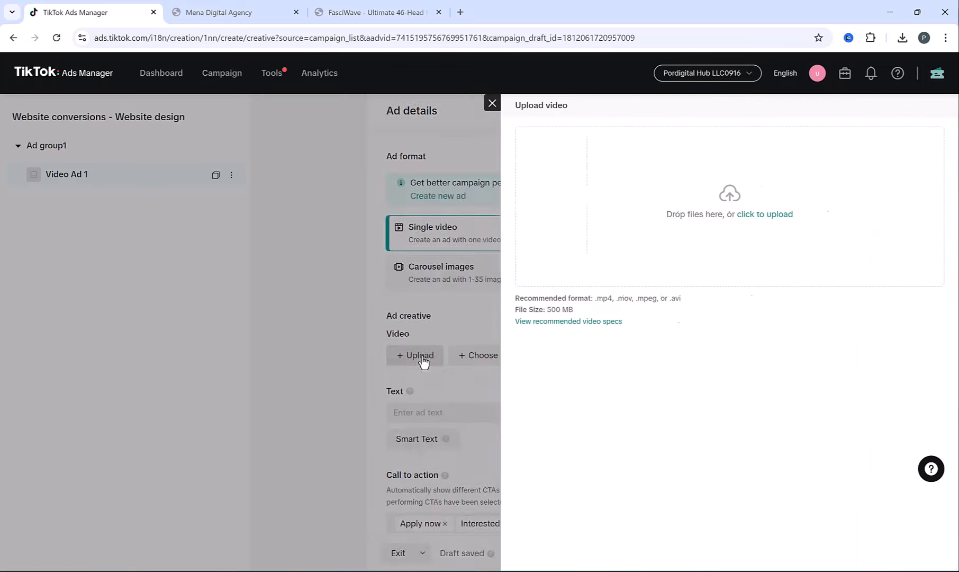
{"action": "left_click", "coordinate": [533, 272]}
{"action": "double_click", "coordinate": [214, 97]}
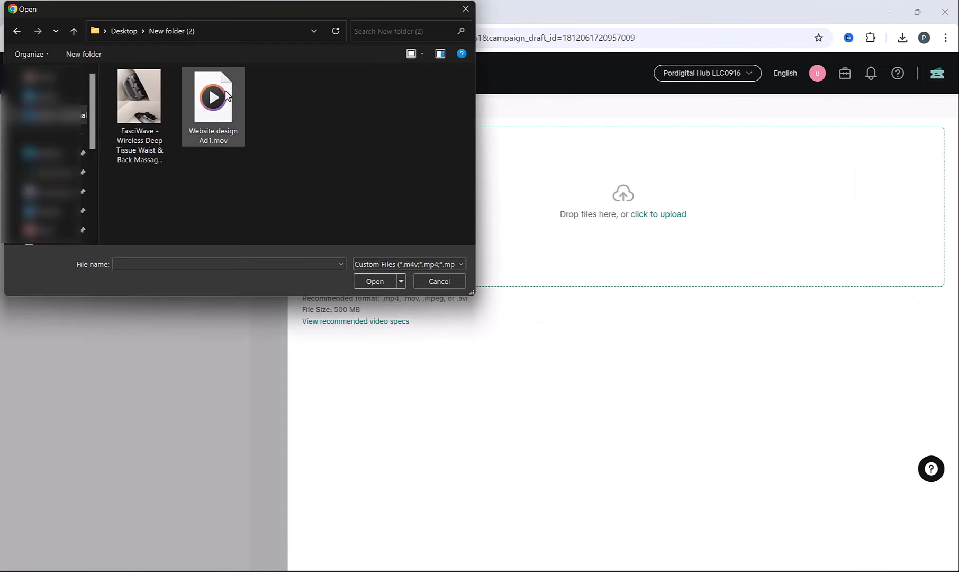
{"action": "left_click", "coordinate": [932, 550]}
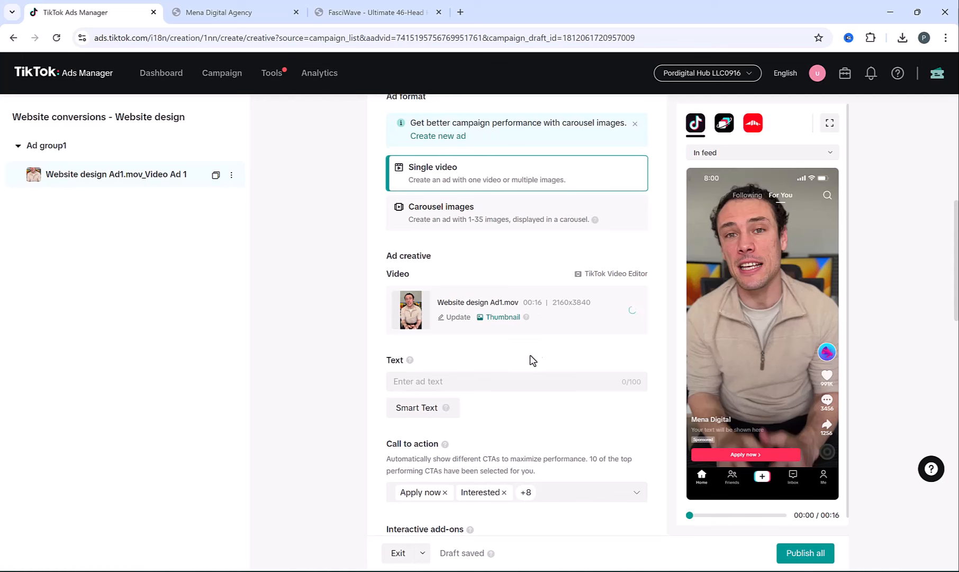
{"action": "type", "text": "Creat"}
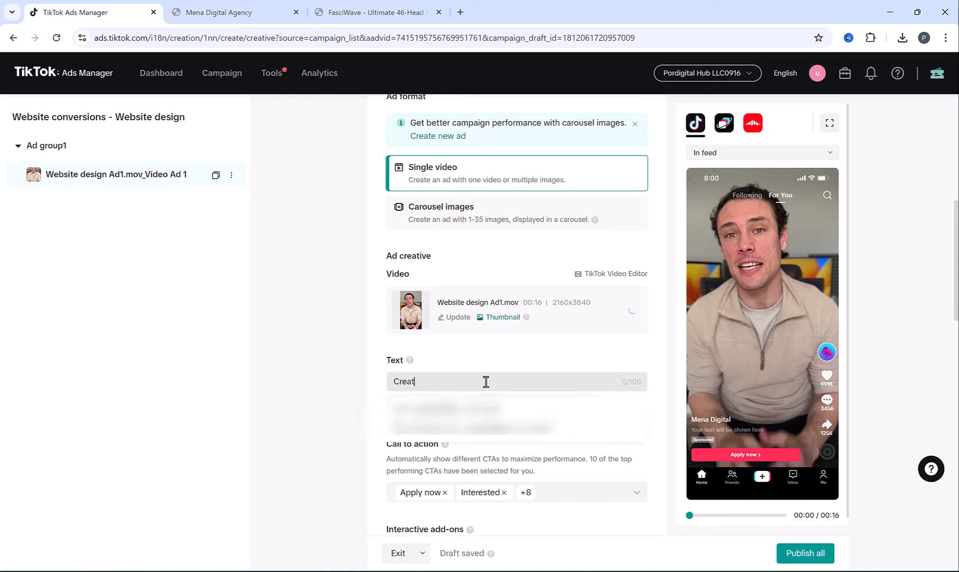
{"action": "key", "text": "ctrl+a"}
{"action": "type", "text": "Looking for a custom website that stands out? Fast turnaround & affordable prices!"}
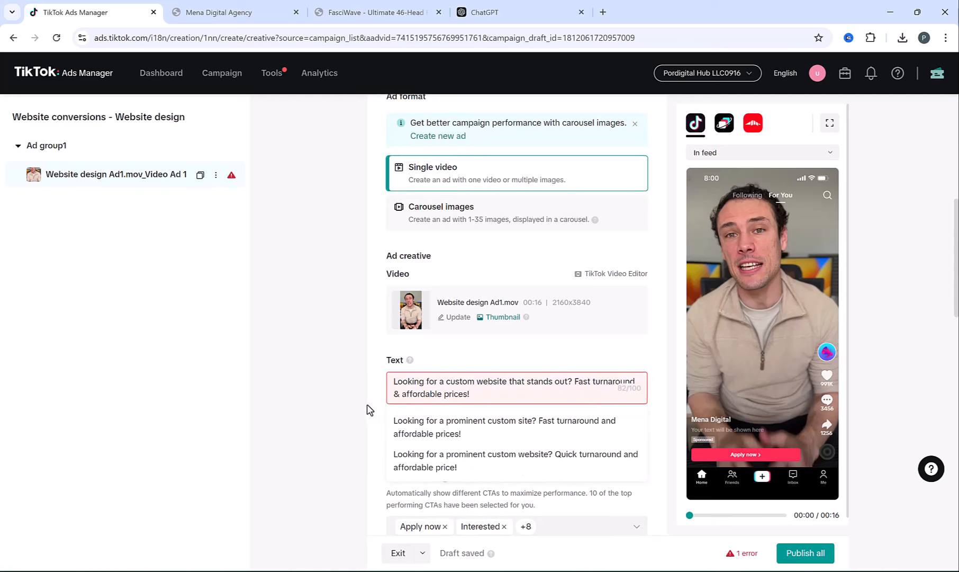
{"action": "left_click", "coordinate": [350, 409]}
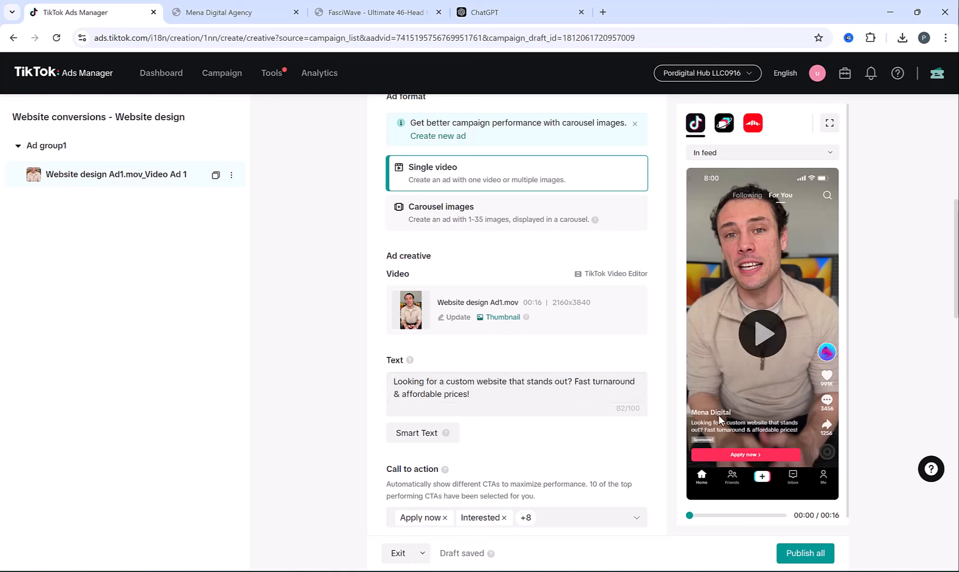
{"action": "scroll", "coordinate": [582, 378], "scroll_direction": "down", "scroll_amount": 1}
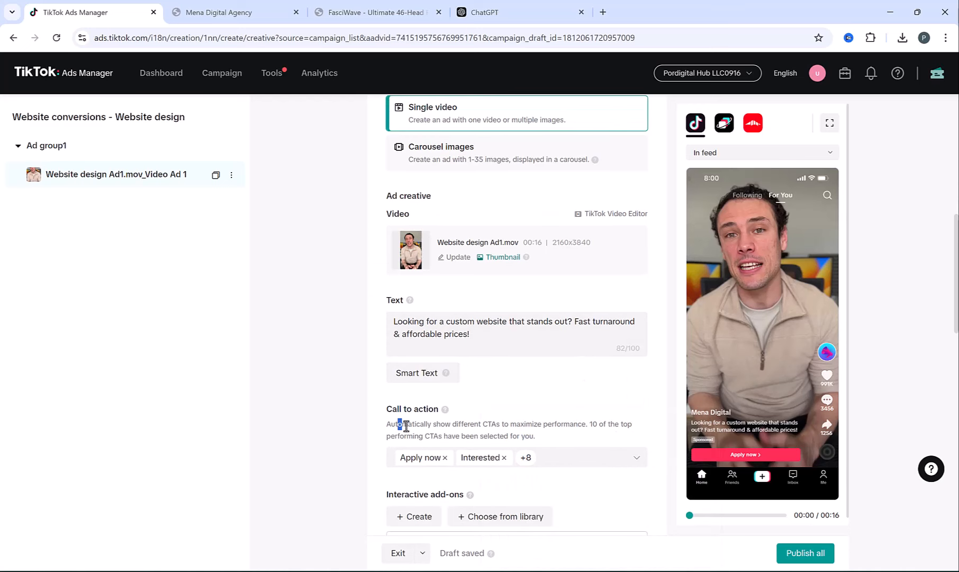
- Review the automatic call-to-action note and scroll down to the empty Destination URL field
{"action": "left_click_drag", "start_coordinate": [405, 426], "coordinate": [425, 413]}
{"action": "left_click", "coordinate": [560, 433]}
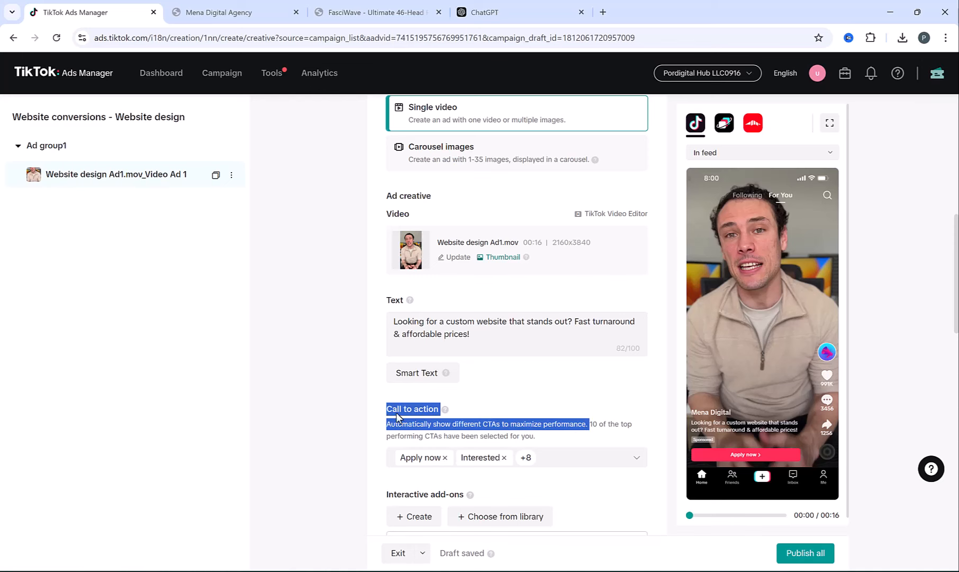
{"action": "left_click", "coordinate": [494, 384]}
{"action": "scroll", "coordinate": [494, 383], "scroll_direction": "down", "scroll_amount": 2}
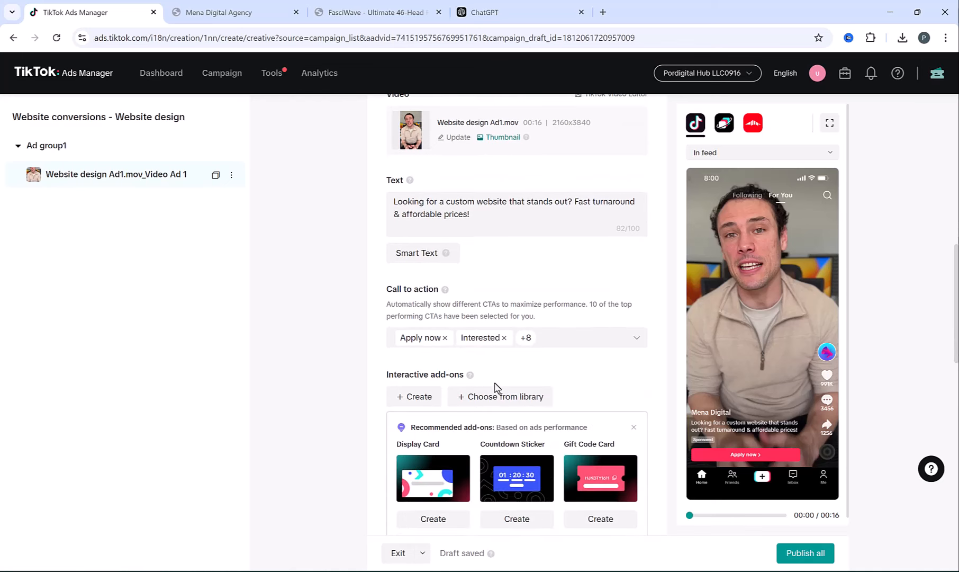
{"action": "scroll", "coordinate": [496, 386], "scroll_direction": "down", "scroll_amount": 1}
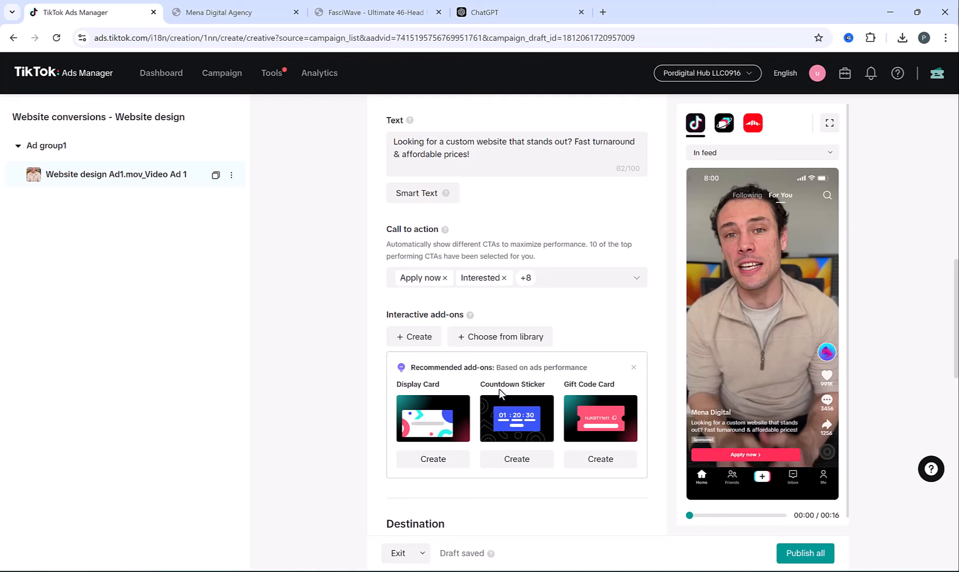
{"action": "scroll", "coordinate": [499, 389], "scroll_direction": "down", "scroll_amount": 1}
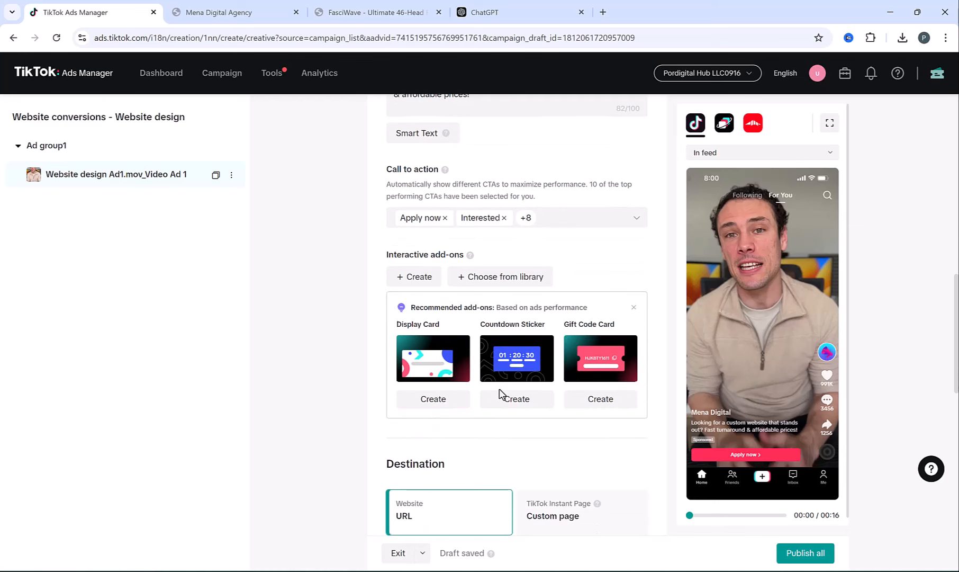
{"action": "scroll", "coordinate": [500, 393], "scroll_direction": "down", "scroll_amount": 3}
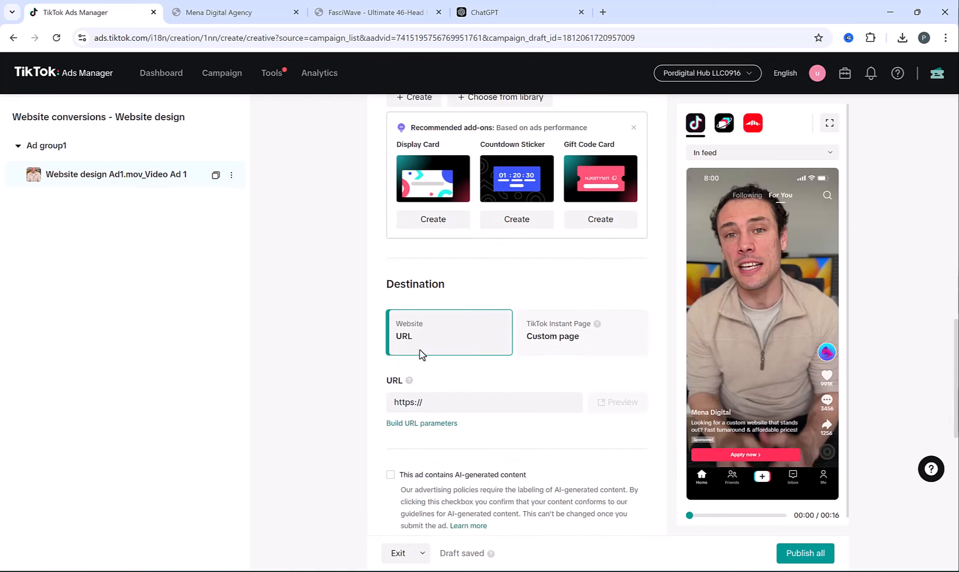
- Copy the URL of the Mena Digital Agency Web Design page ($380.00) for the ad
{"action": "left_click", "coordinate": [274, 12]}
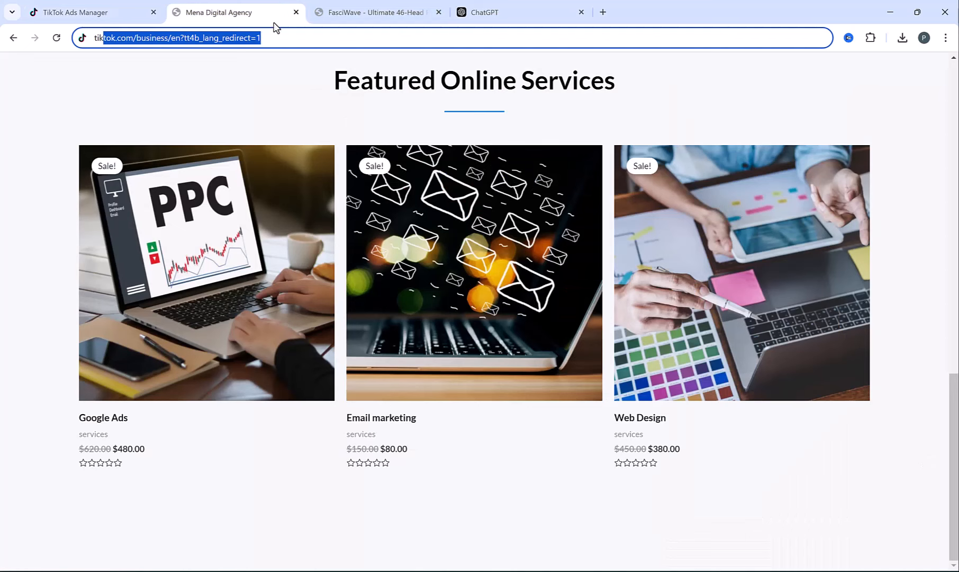
{"action": "left_click", "coordinate": [760, 365]}
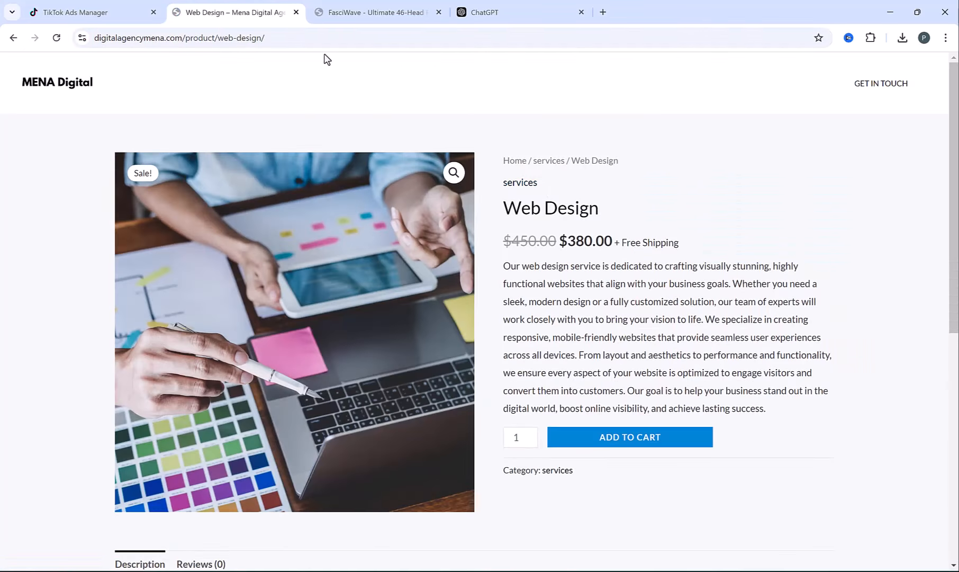
{"action": "left_click", "coordinate": [290, 39]}
{"action": "key", "text": "ctrl+c"}
{"action": "left_click", "coordinate": [143, 7]}
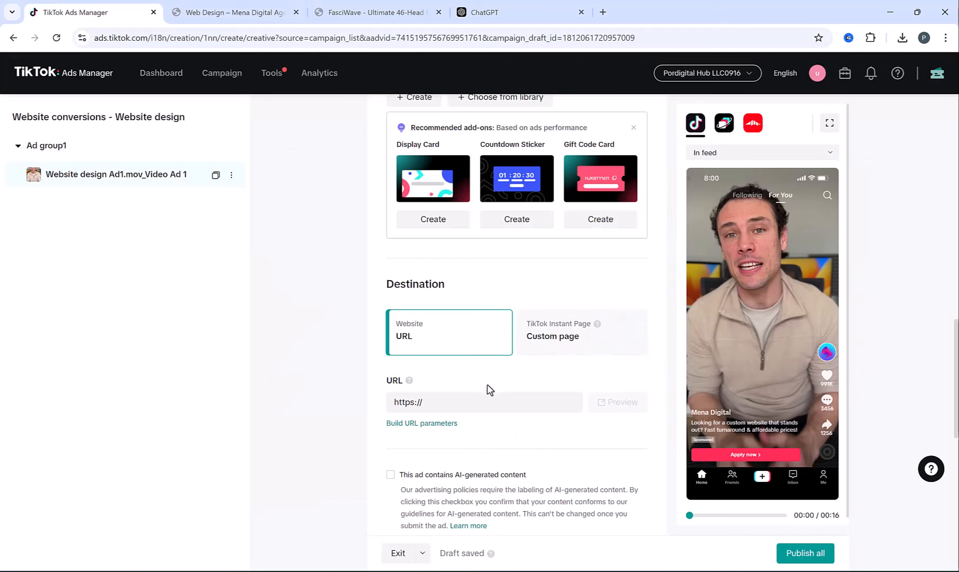
- Set the Destination URL to the pasted Web Design page address, then publish all
{"action": "left_click", "coordinate": [449, 402]}
{"action": "key", "text": "ctrl+v"}
{"action": "key", "text": "BackSpace"}
{"action": "key", "text": "BackSpace"}
{"action": "key", "text": "BackSpace"}
{"action": "key", "text": "BackSpace"}
{"action": "key", "text": "BackSpace"}
{"action": "key", "text": "BackSpace"}
{"action": "key", "text": "BackSpace"}
{"action": "key", "text": "BackSpace"}
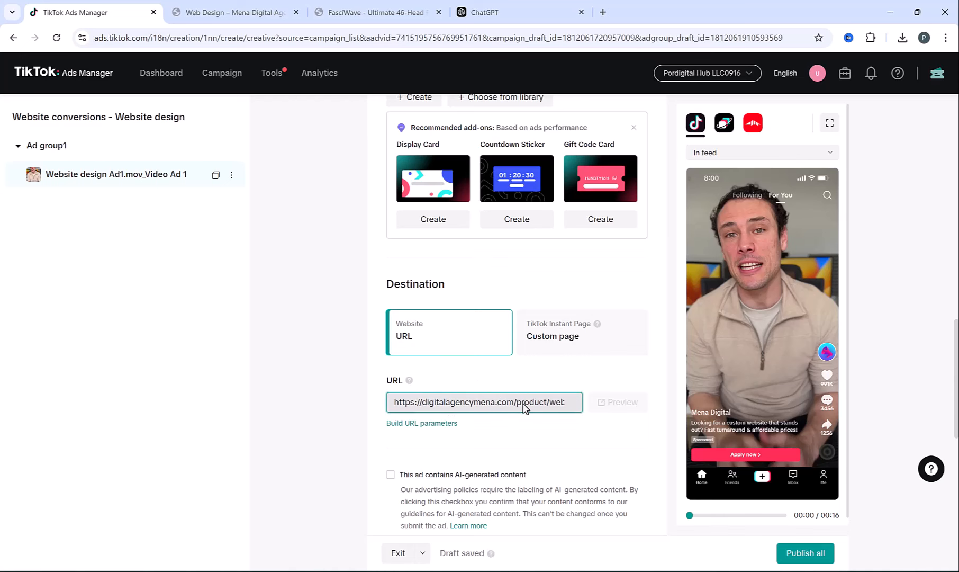
{"action": "scroll", "coordinate": [721, 522], "scroll_direction": "down", "scroll_amount": 1}
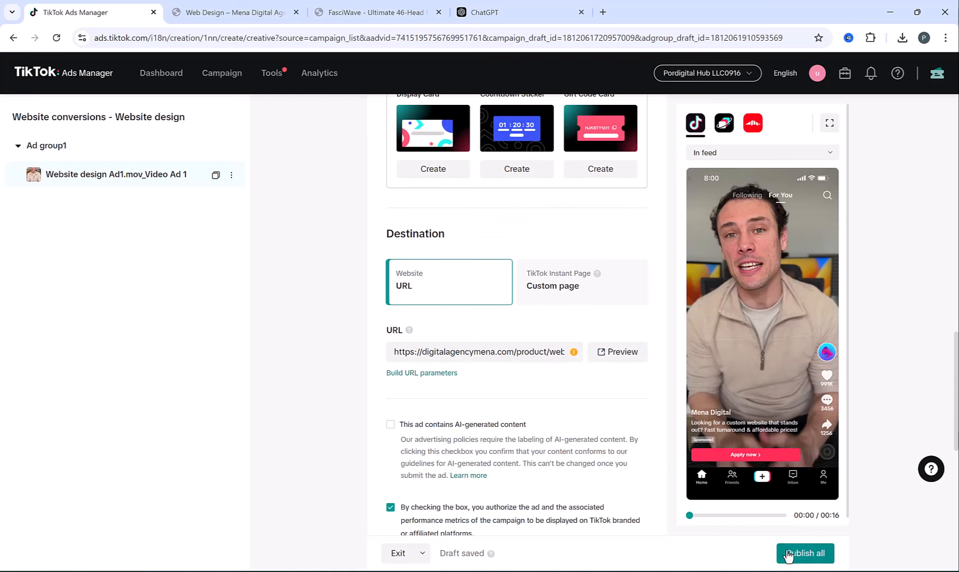
{"action": "left_click", "coordinate": [791, 555]}
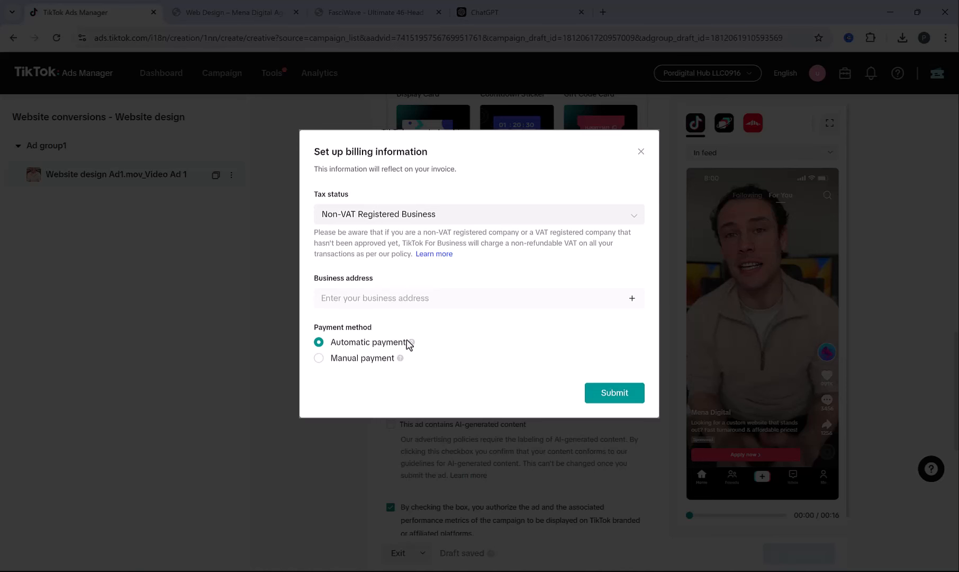
- Submit billing info as a Non-VAT Registered Business and add a card payment method
{"action": "left_click", "coordinate": [432, 215]}
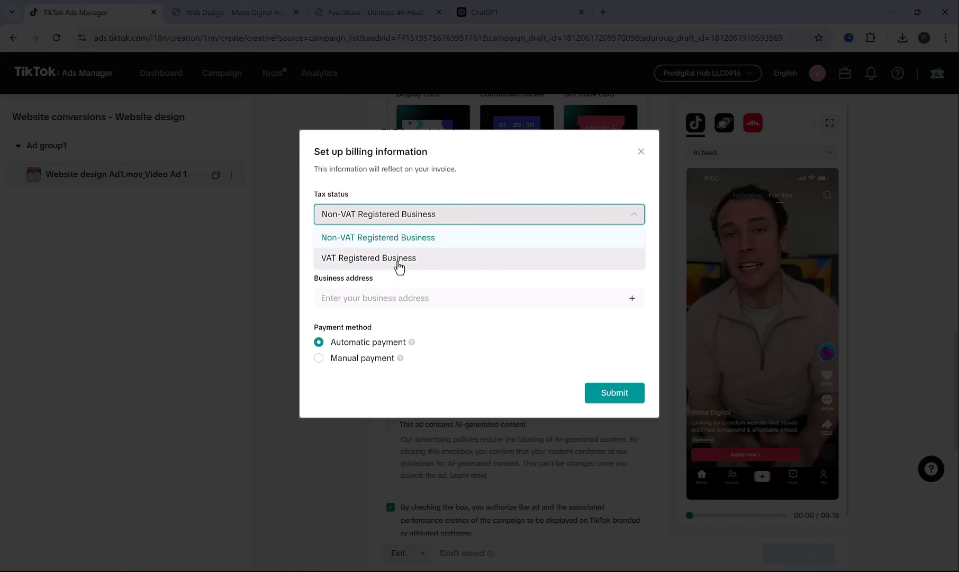
{"action": "left_click", "coordinate": [410, 241]}
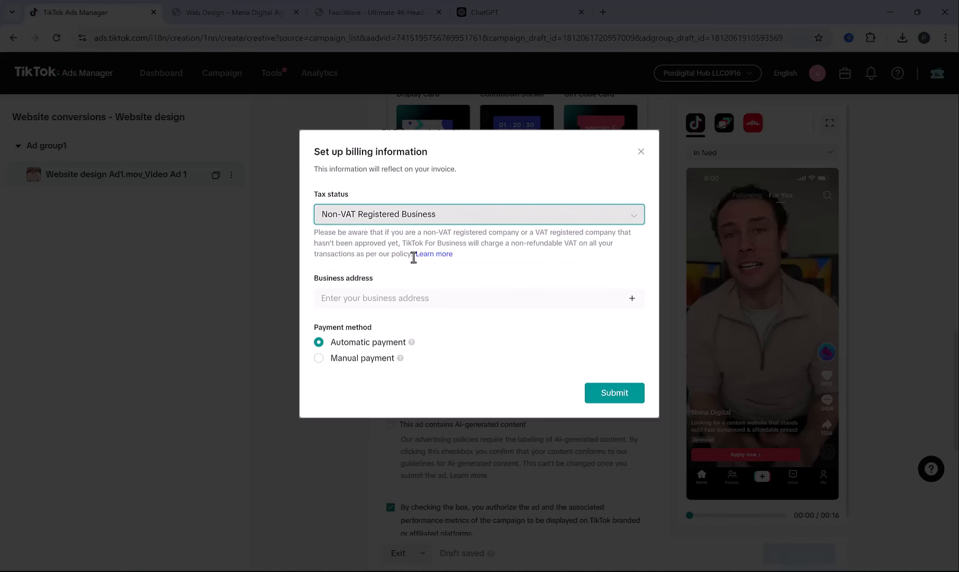
{"action": "left_click", "coordinate": [435, 302]}
{"action": "scroll", "coordinate": [406, 336], "scroll_direction": "down", "scroll_amount": 1}
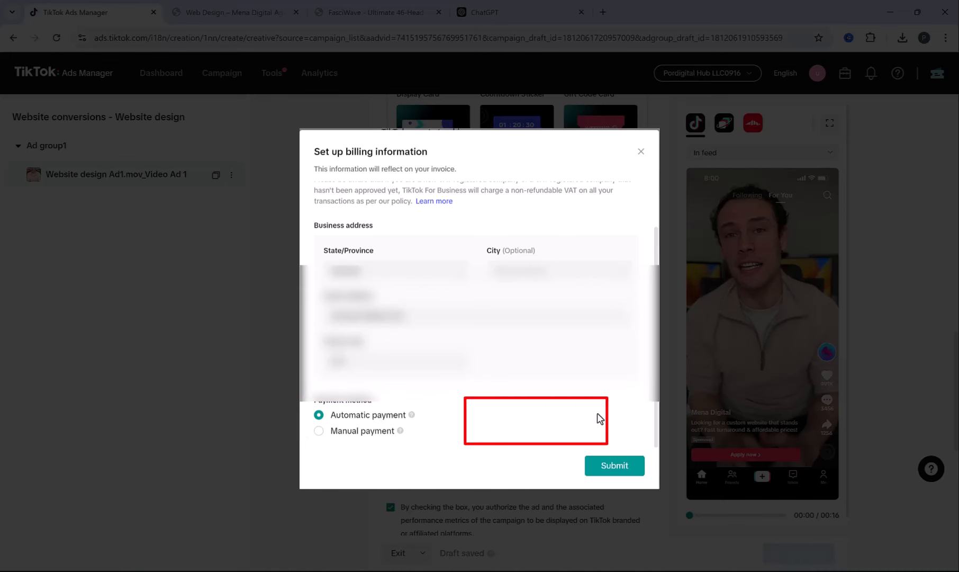
{"action": "left_click", "coordinate": [624, 469]}
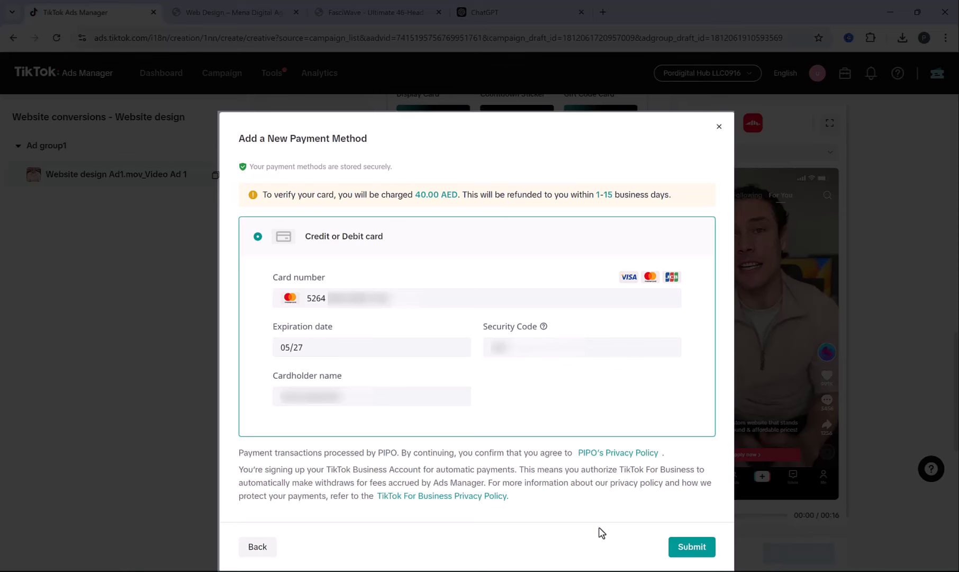
{"action": "left_click", "coordinate": [686, 547]}
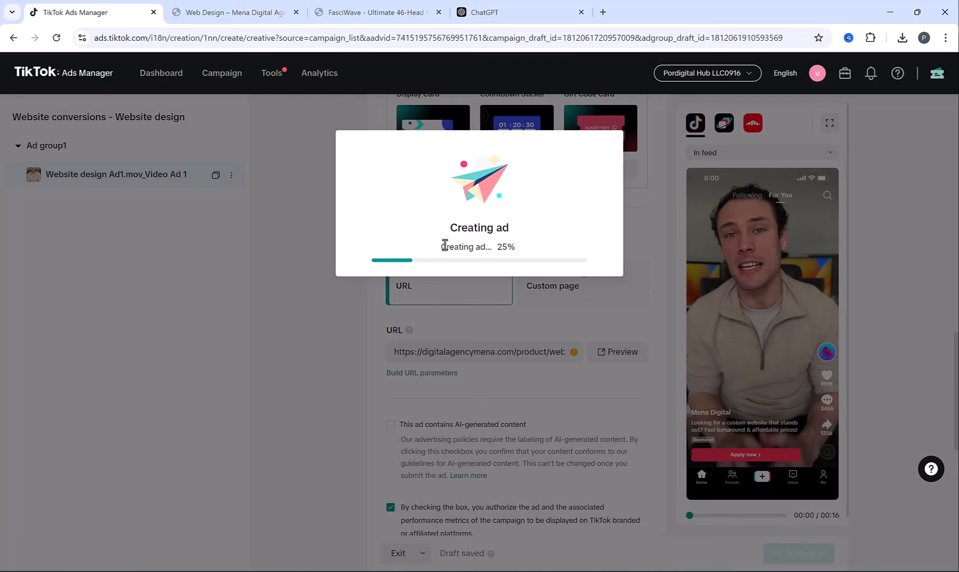
- Inspect the Website design campaign in the widened campaign list, drilling into Ad group1's ads
{"action": "left_click", "coordinate": [478, 300]}
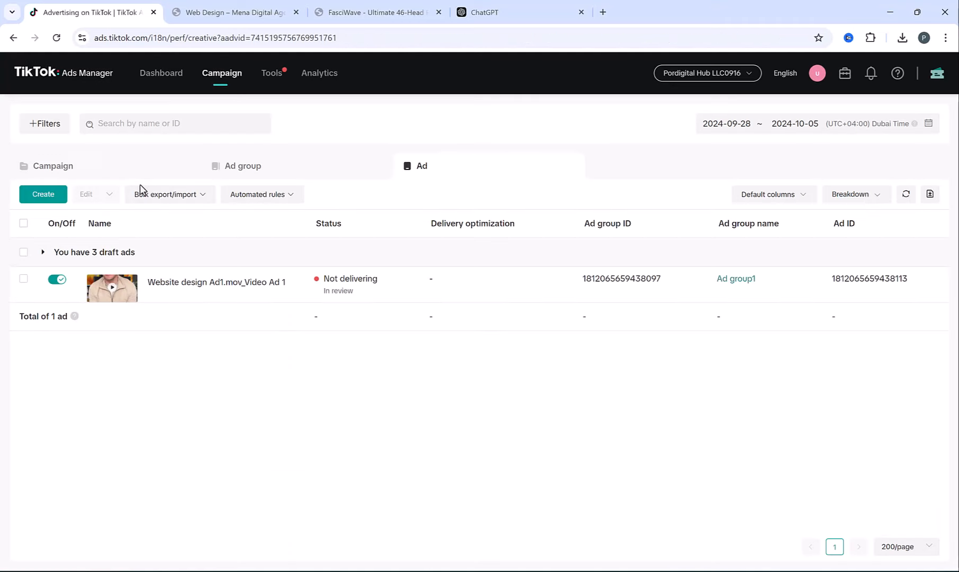
{"action": "left_click", "coordinate": [48, 168]}
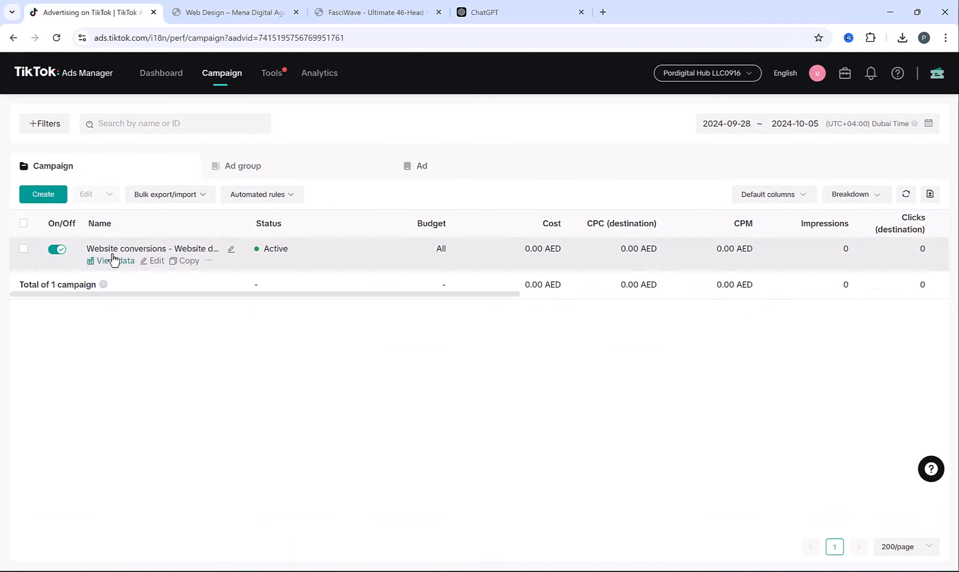
{"action": "left_click_drag", "start_coordinate": [244, 223], "coordinate": [337, 218]}
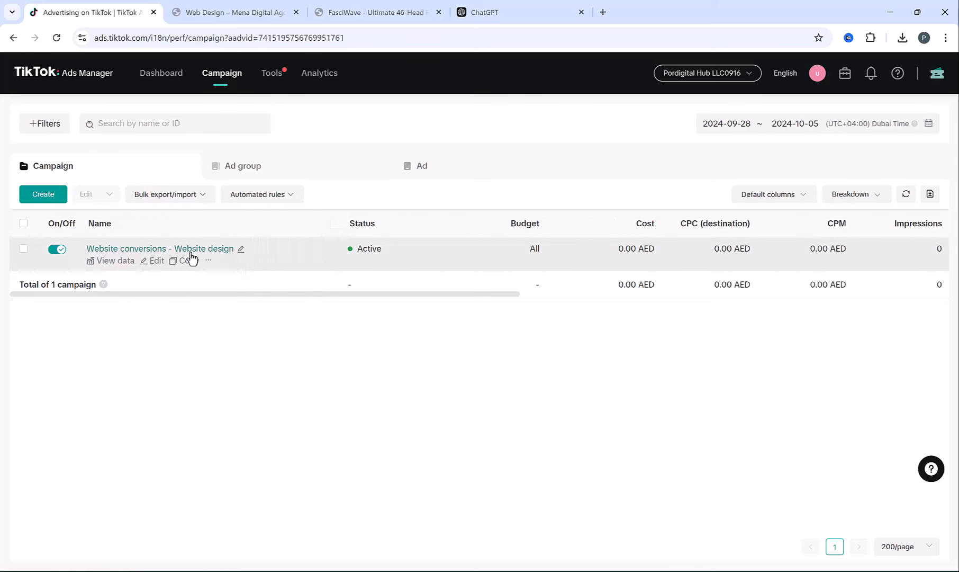
{"action": "left_click", "coordinate": [204, 252]}
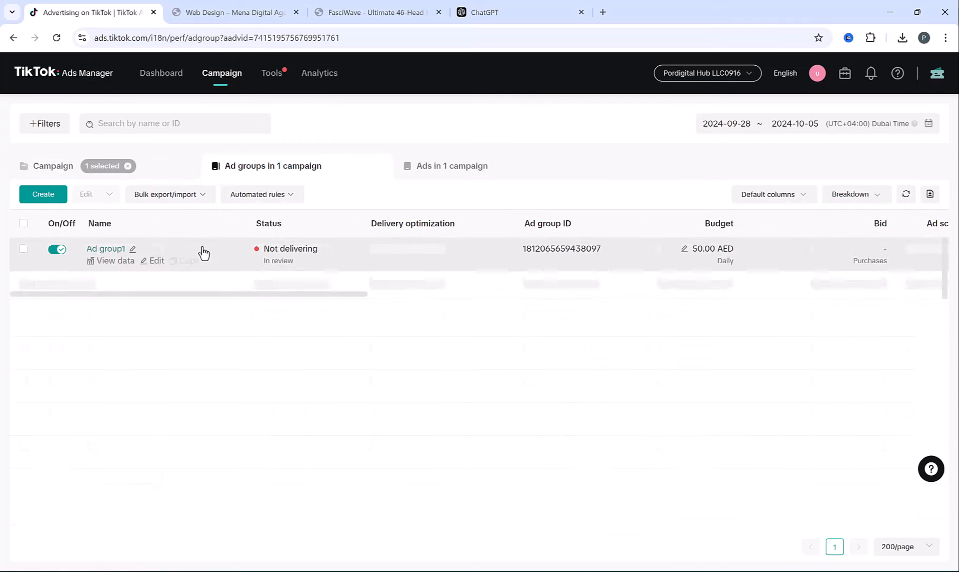
{"action": "left_click", "coordinate": [103, 250]}
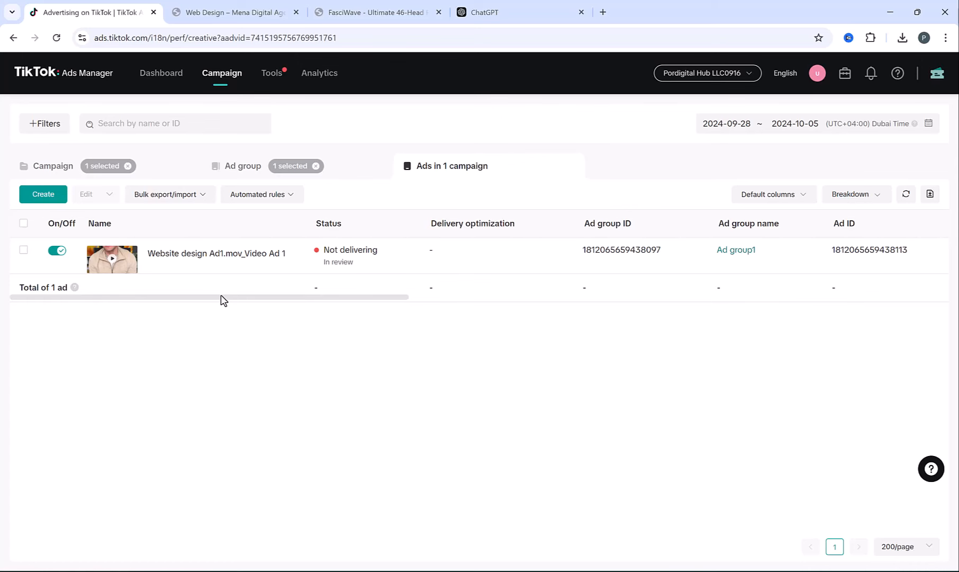
{"action": "left_click", "coordinate": [171, 168]}
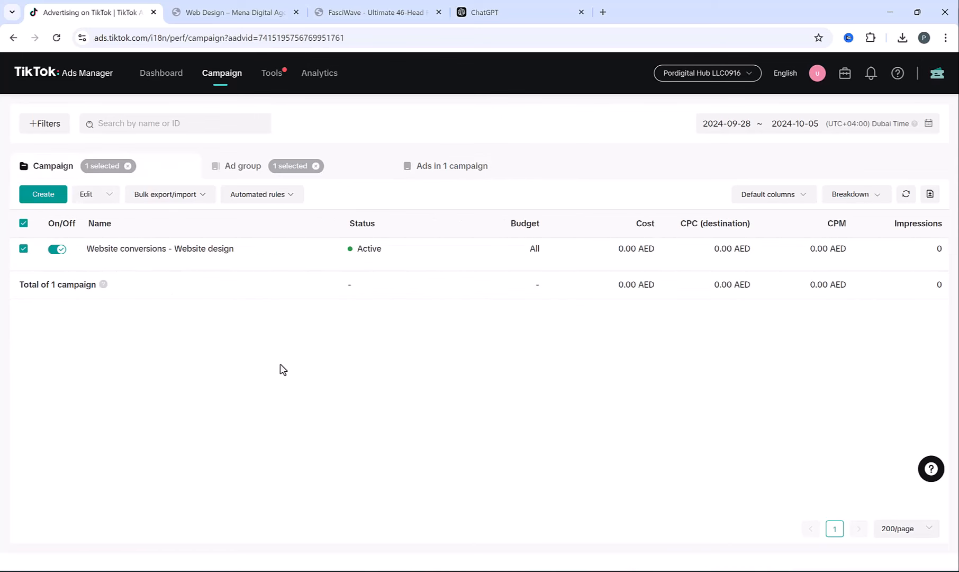
- Create a Website conversions campaign named 'Website conversions - Website design Instant Page'
{"action": "left_click", "coordinate": [43, 194]}
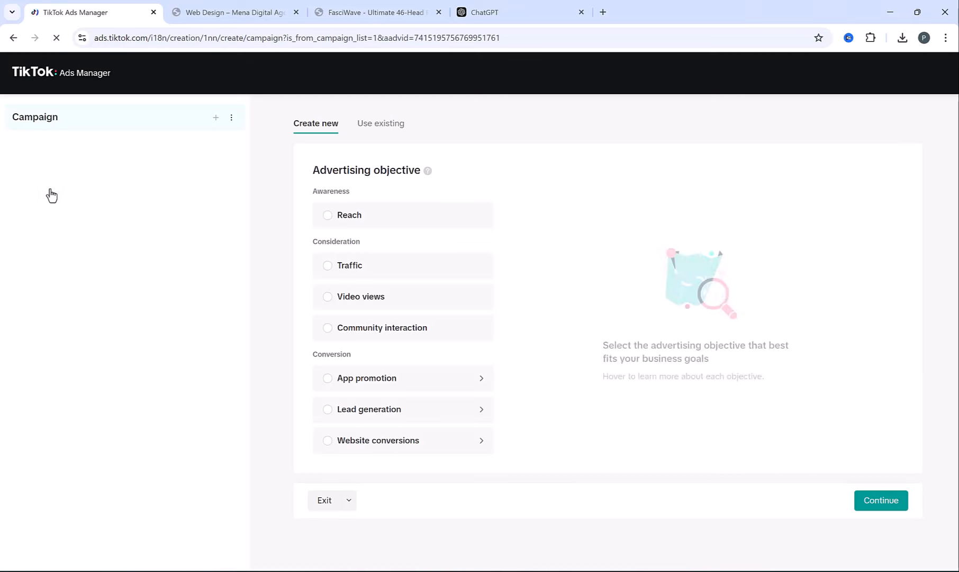
{"action": "left_click", "coordinate": [356, 446]}
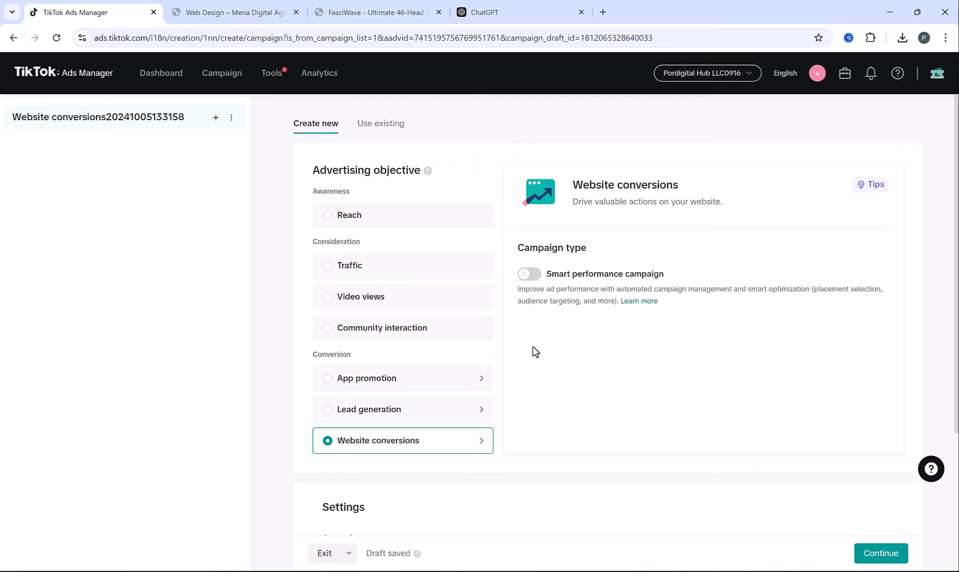
{"action": "scroll", "coordinate": [532, 347], "scroll_direction": "down", "scroll_amount": 3}
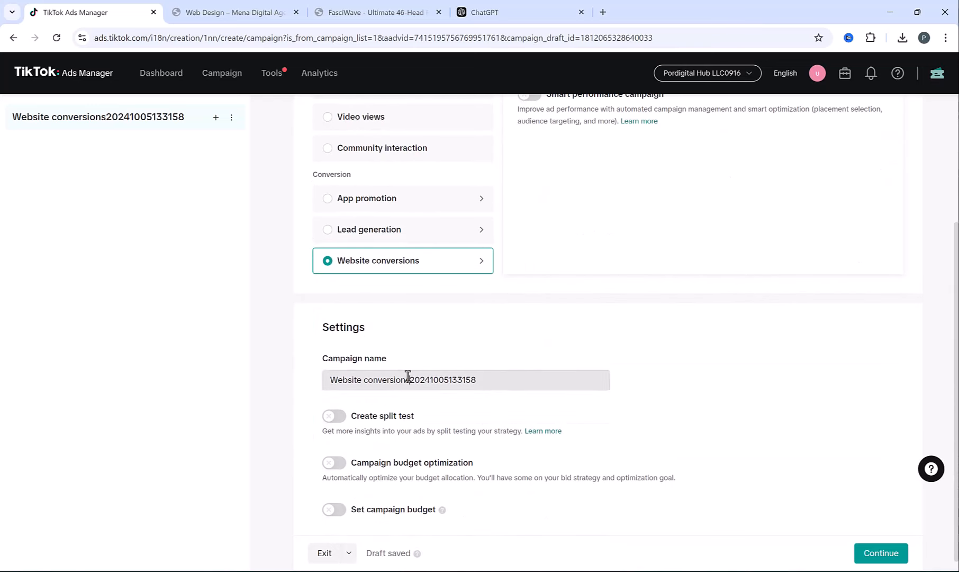
{"action": "left_click_drag", "start_coordinate": [409, 376], "coordinate": [576, 354]}
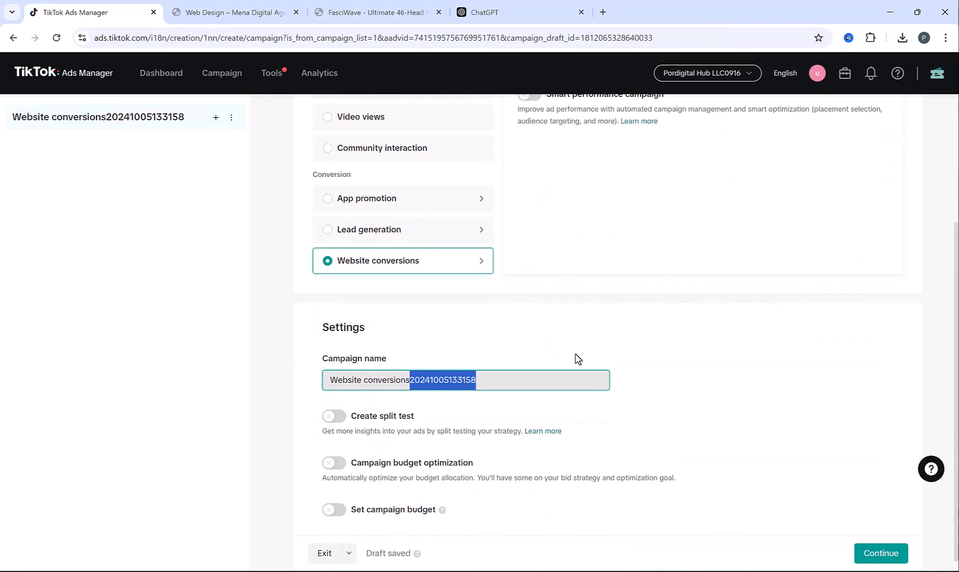
{"action": "type", "text": "- Website"}
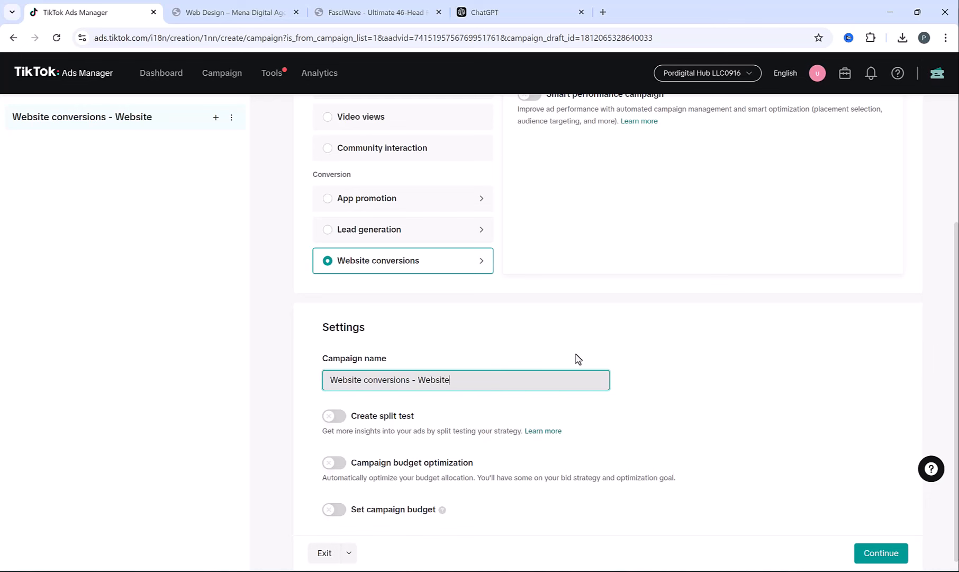
{"action": "type", "text": " design Instant Page"}
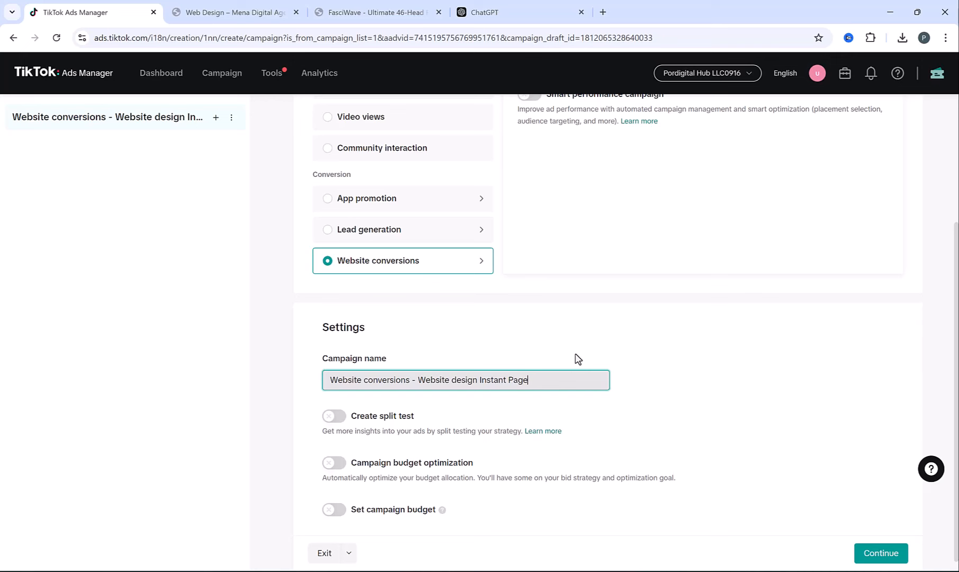
{"action": "scroll", "coordinate": [815, 544], "scroll_direction": "down", "scroll_amount": 1}
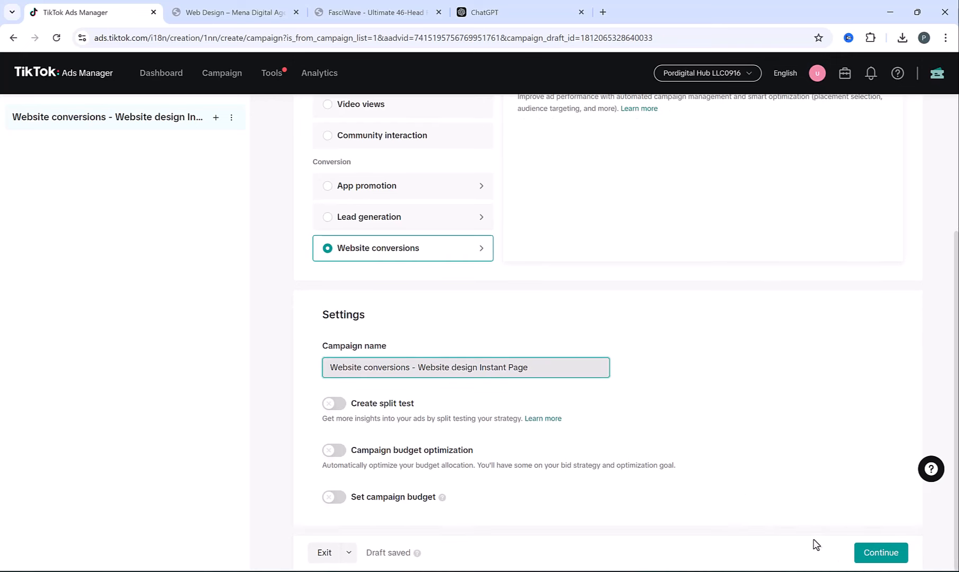
- Set the ad group's optimization location to TikTok Instant Page, keeping the 30.00 AED daily budget
{"action": "left_click", "coordinate": [884, 552]}
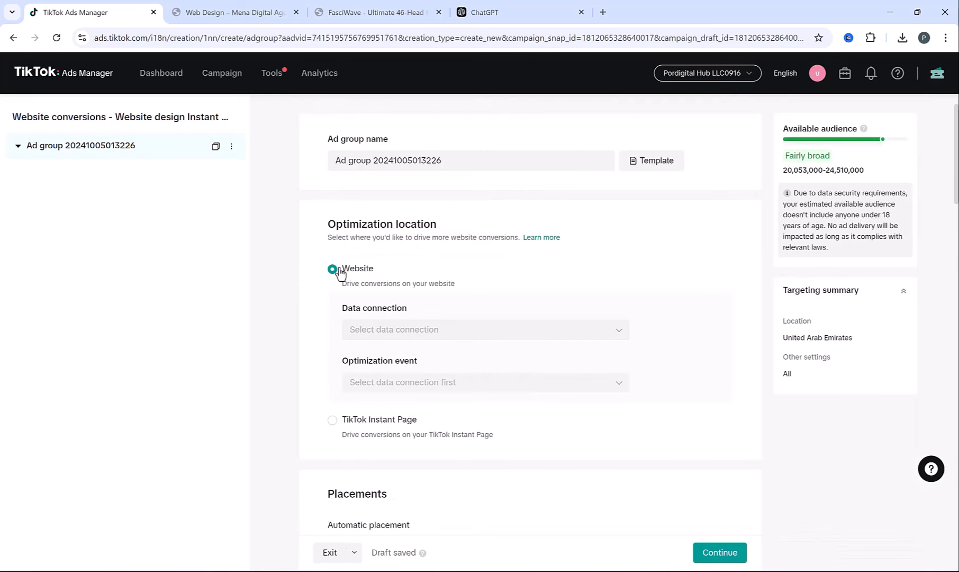
{"action": "left_click", "coordinate": [333, 420]}
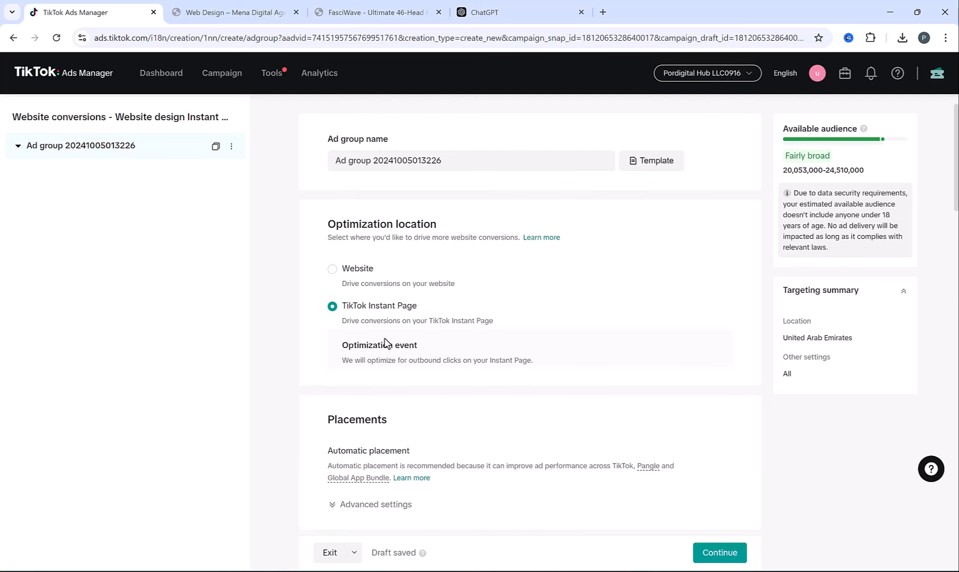
{"action": "scroll", "coordinate": [464, 324], "scroll_direction": "down", "scroll_amount": 3}
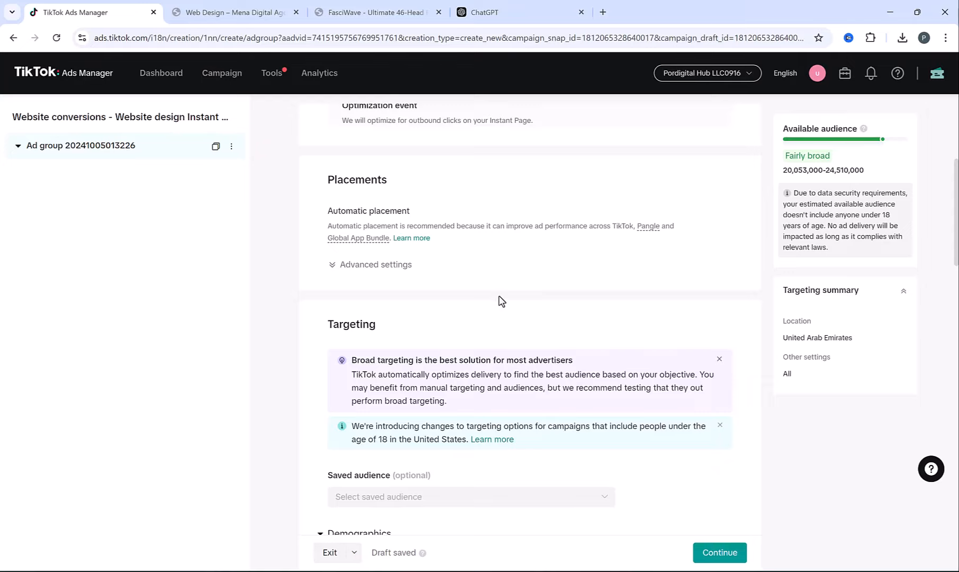
{"action": "scroll", "coordinate": [499, 301], "scroll_direction": "down", "scroll_amount": 2}
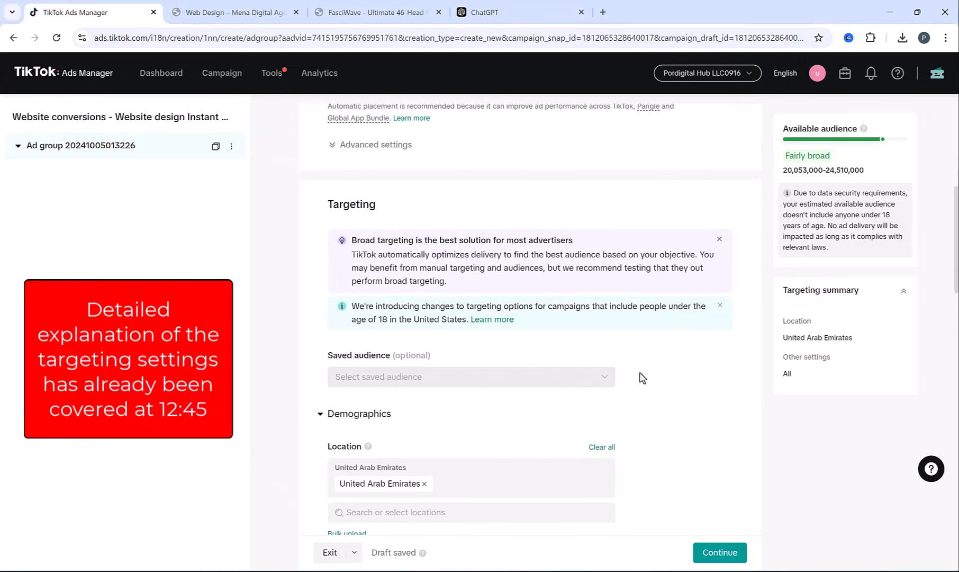
{"action": "scroll", "coordinate": [647, 369], "scroll_direction": "down", "scroll_amount": 3}
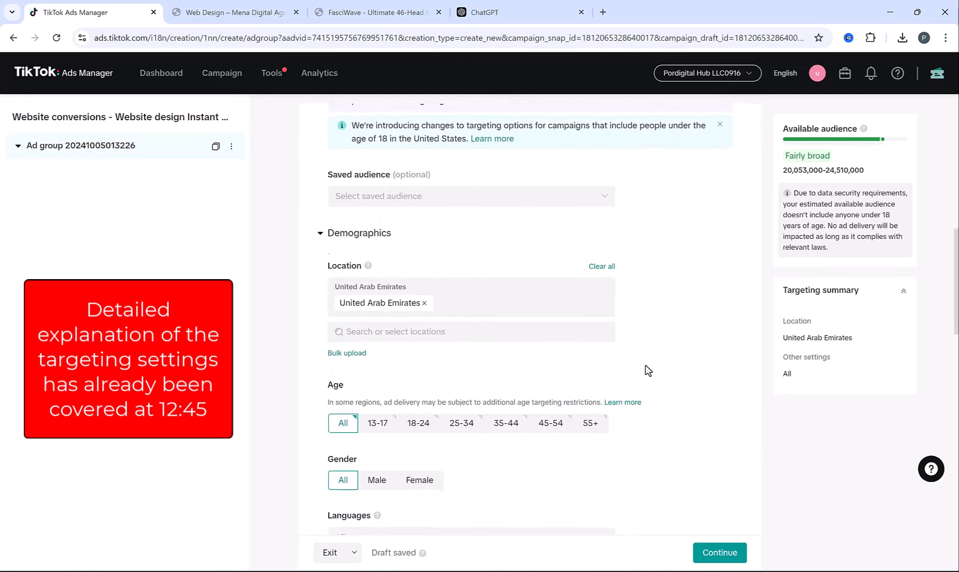
{"action": "scroll", "coordinate": [647, 370], "scroll_direction": "down", "scroll_amount": 4}
{"action": "scroll", "coordinate": [647, 371], "scroll_direction": "down", "scroll_amount": 4}
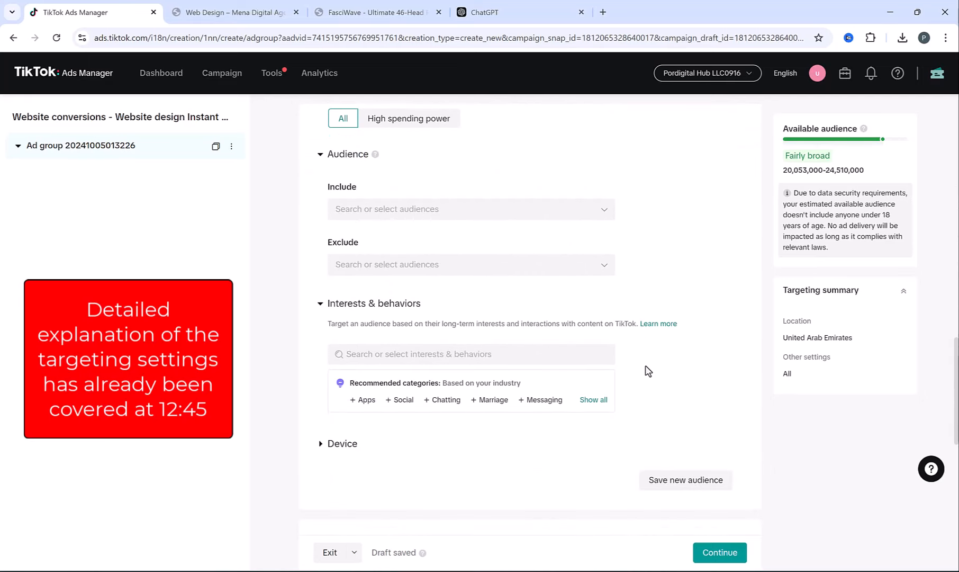
{"action": "scroll", "coordinate": [685, 475], "scroll_direction": "down", "scroll_amount": 4}
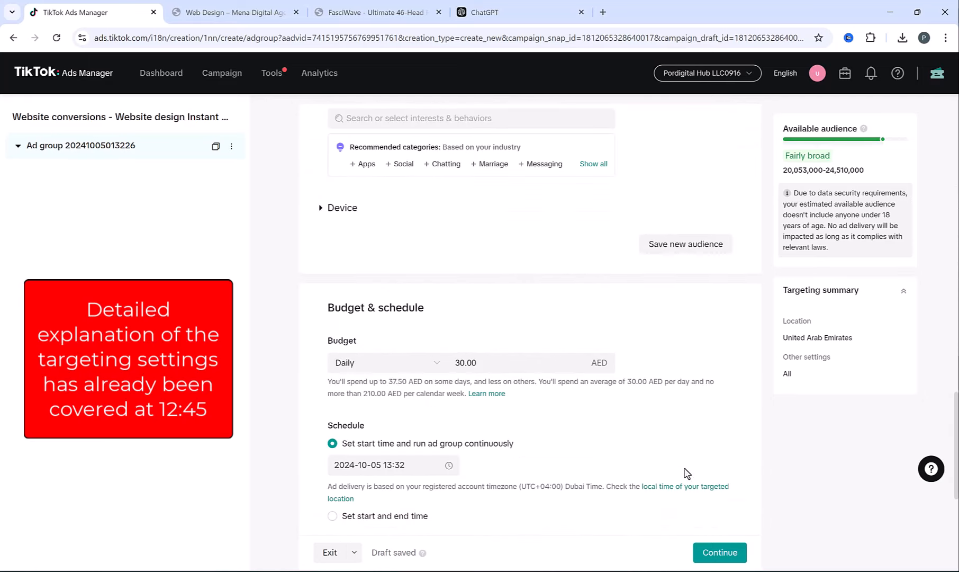
{"action": "left_click", "coordinate": [732, 552]}
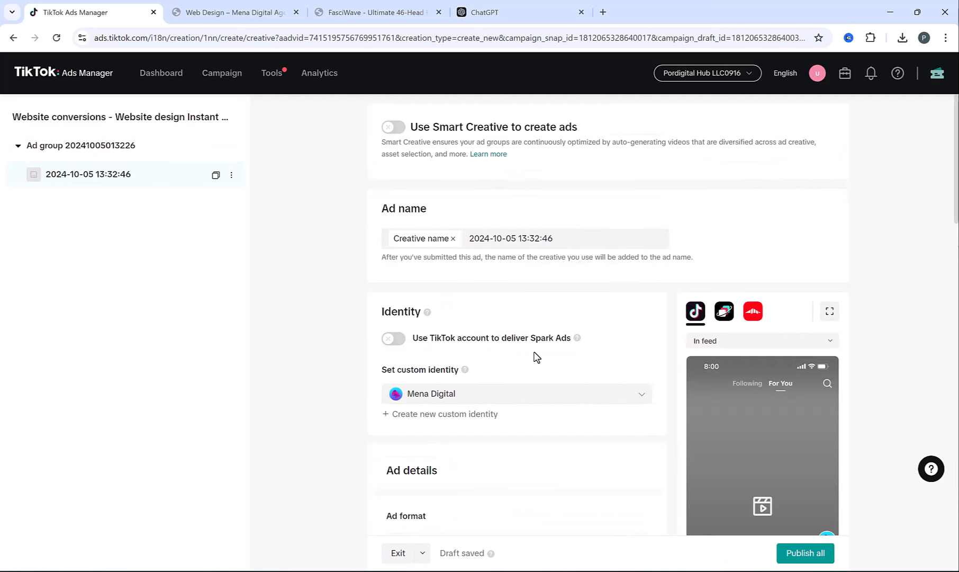
- Pick Website design Ad1.mov from the video library as the ad's video, then scroll to Destination
{"action": "scroll", "coordinate": [536, 356], "scroll_direction": "down", "scroll_amount": 5}
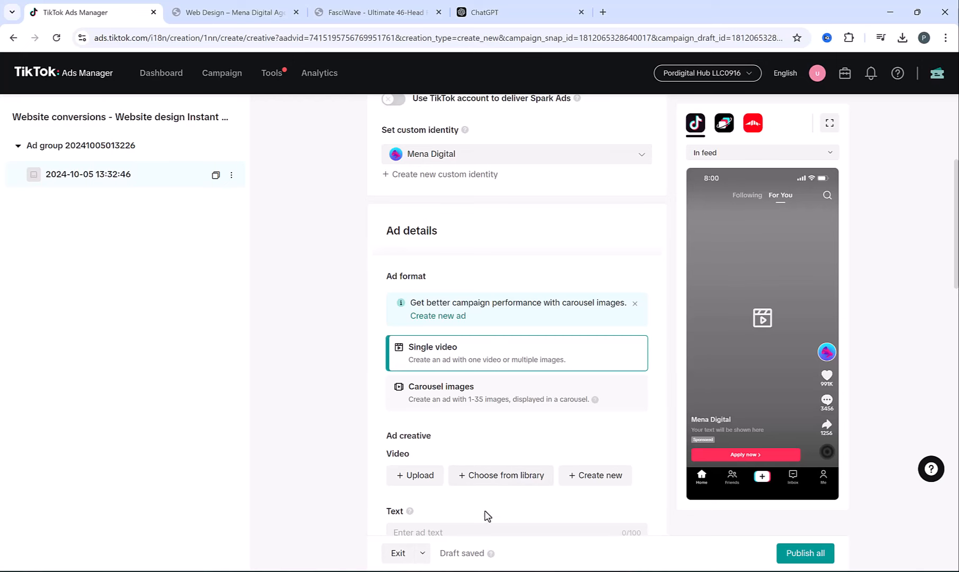
{"action": "left_click", "coordinate": [502, 487]}
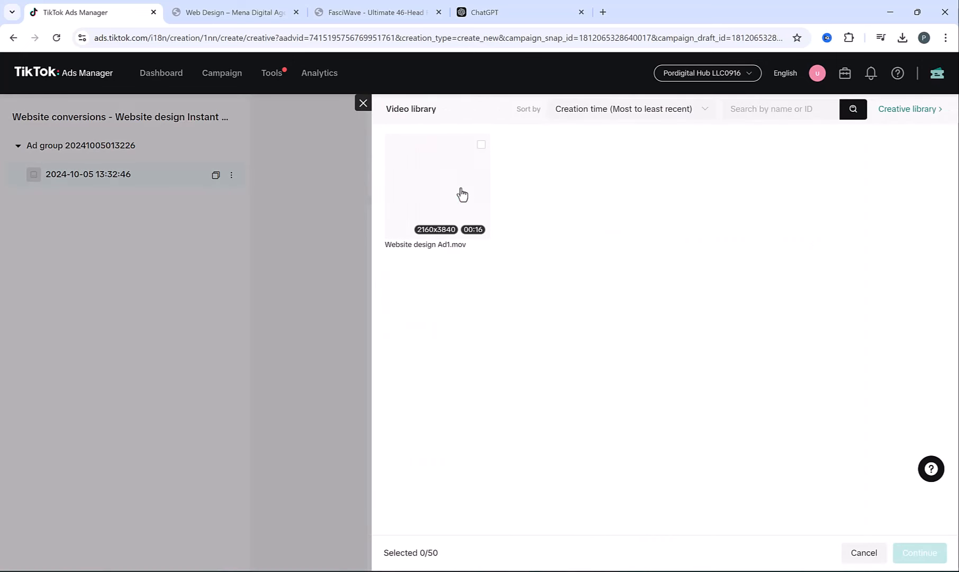
{"action": "left_click", "coordinate": [431, 184]}
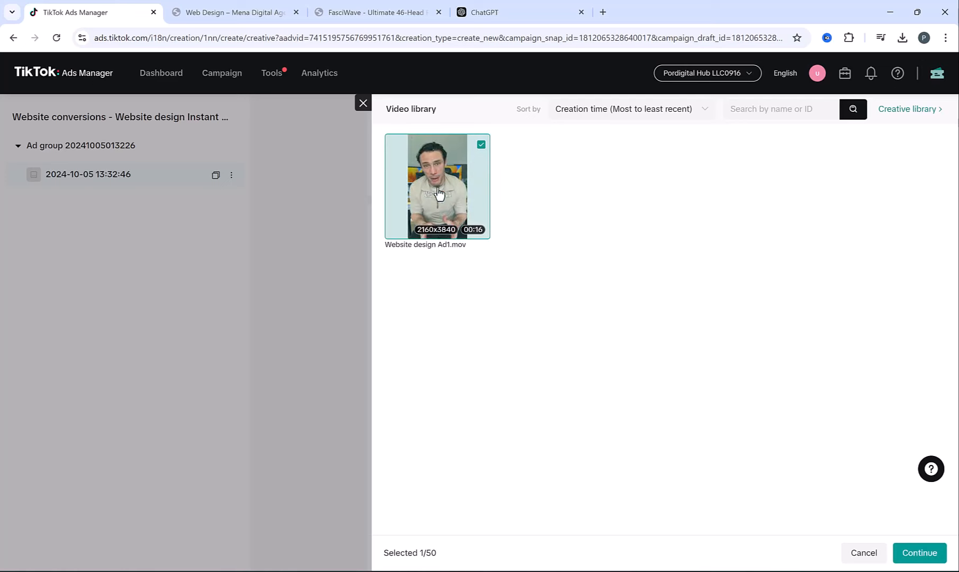
{"action": "left_click", "coordinate": [922, 552]}
{"action": "scroll", "coordinate": [336, 398], "scroll_direction": "down", "scroll_amount": 3}
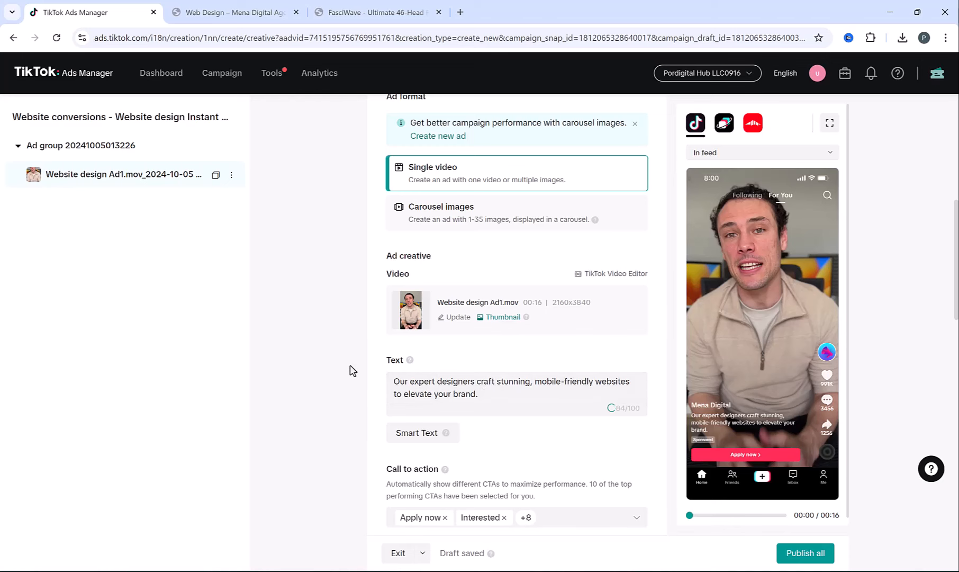
{"action": "scroll", "coordinate": [364, 367], "scroll_direction": "down", "scroll_amount": 3}
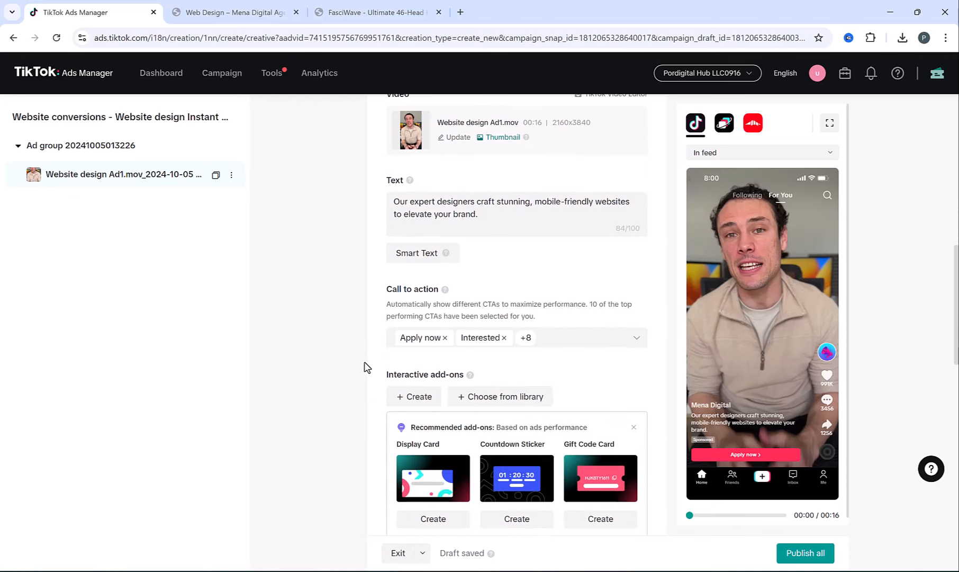
{"action": "scroll", "coordinate": [359, 364], "scroll_direction": "down", "scroll_amount": 7}
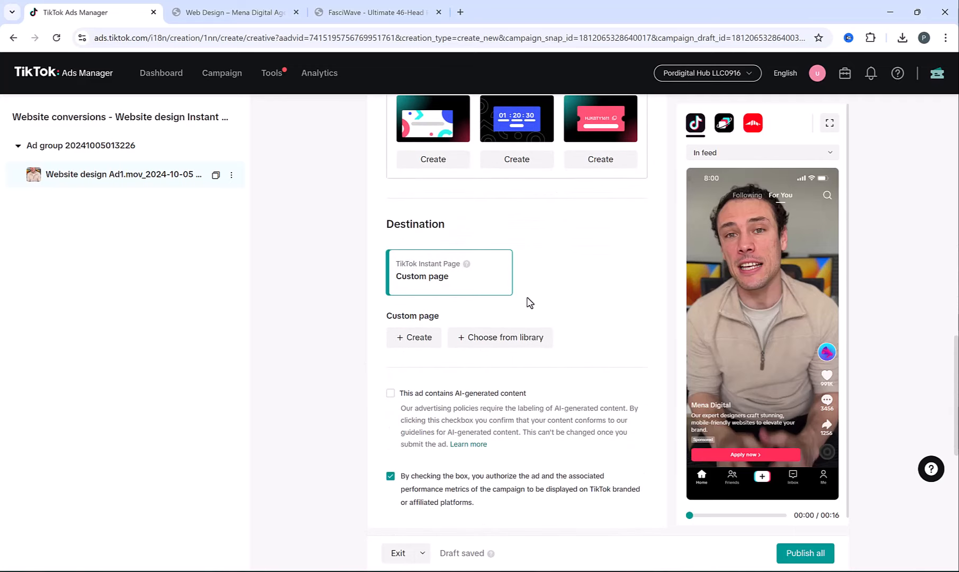
- Create a new custom Instant Page from the Contact template
{"action": "left_click", "coordinate": [416, 339]}
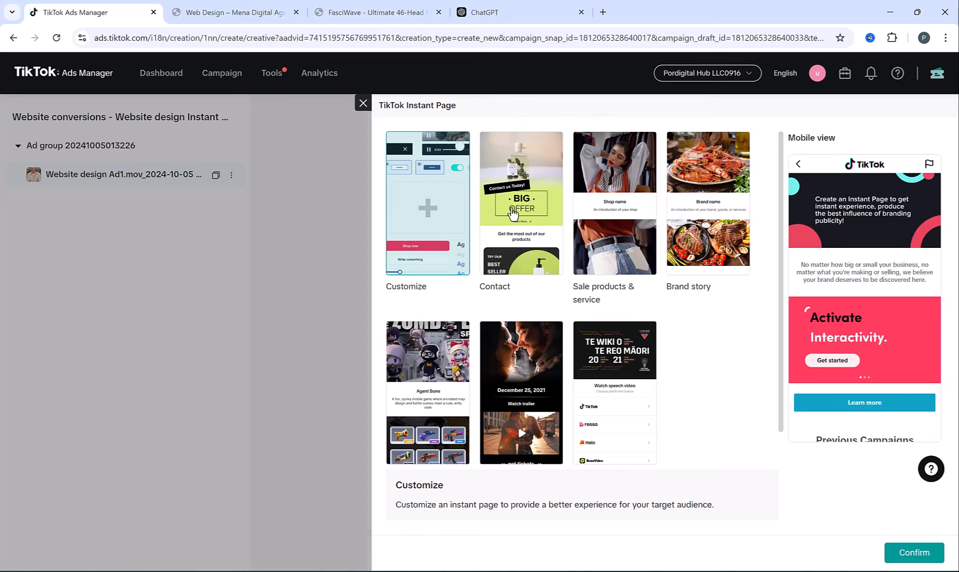
{"action": "left_click", "coordinate": [513, 212]}
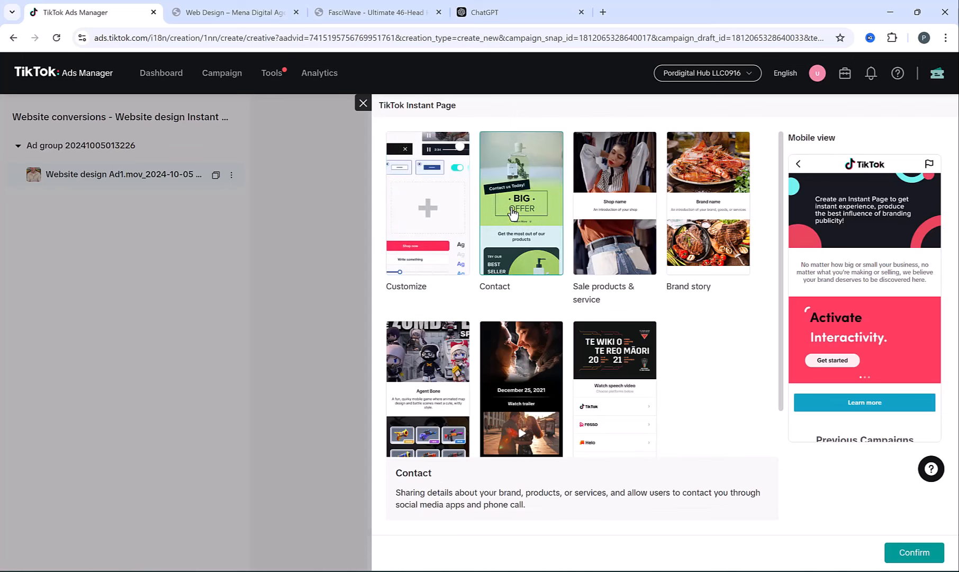
{"action": "left_click", "coordinate": [907, 552]}
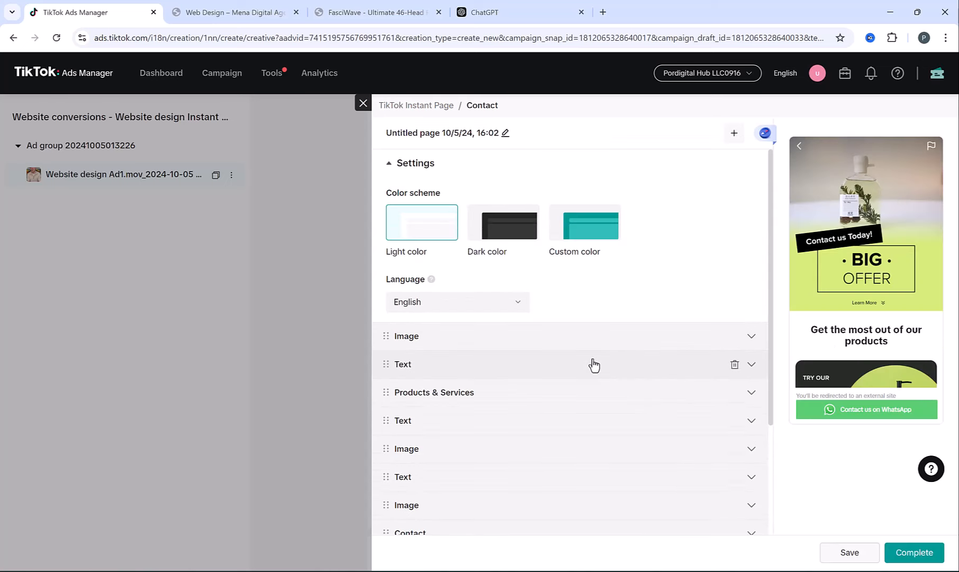
- Keep English as the Instant Page language
{"action": "left_click", "coordinate": [471, 308]}
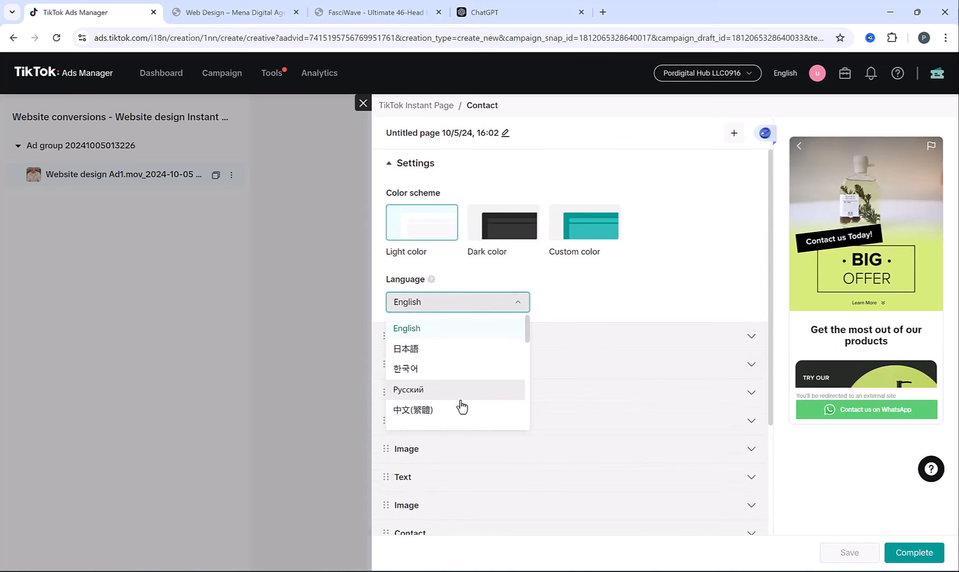
{"action": "scroll", "coordinate": [460, 403], "scroll_direction": "down", "scroll_amount": 3}
{"action": "scroll", "coordinate": [460, 403], "scroll_direction": "up", "scroll_amount": 3}
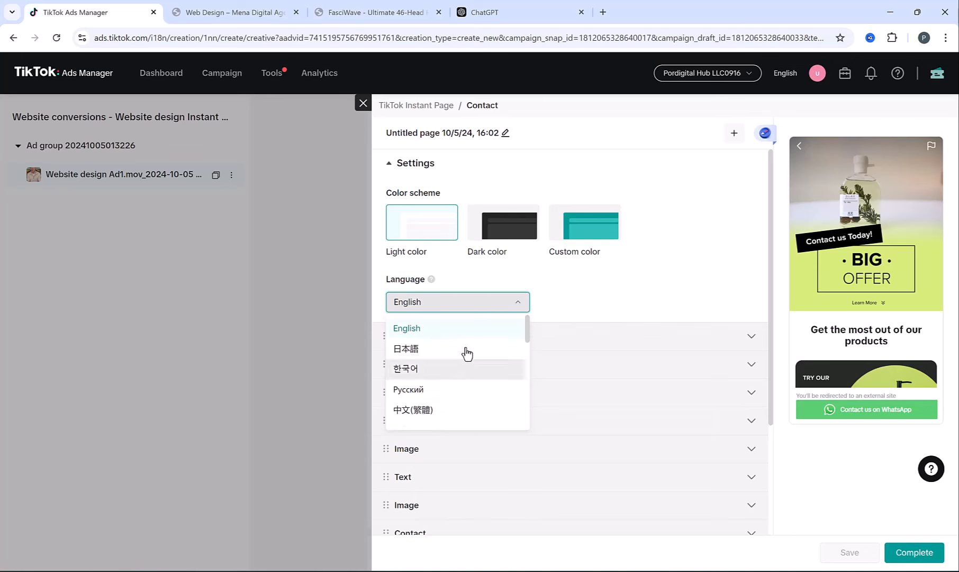
{"action": "left_click", "coordinate": [462, 327]}
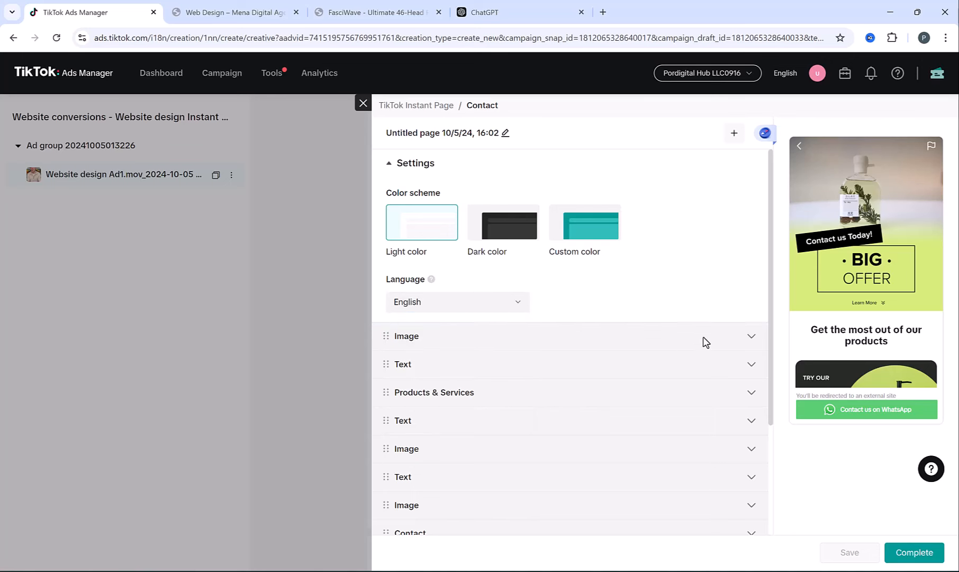
- Delete Products & Services and the other extra sections, leaving only Image, Text and Contact
{"action": "scroll", "coordinate": [649, 355], "scroll_direction": "down", "scroll_amount": 2}
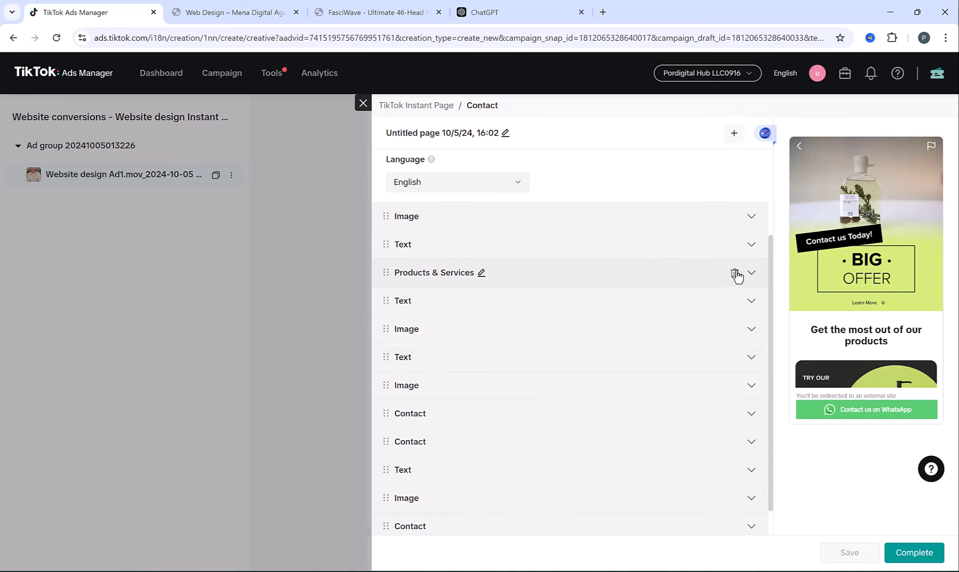
{"action": "left_click", "coordinate": [734, 273]}
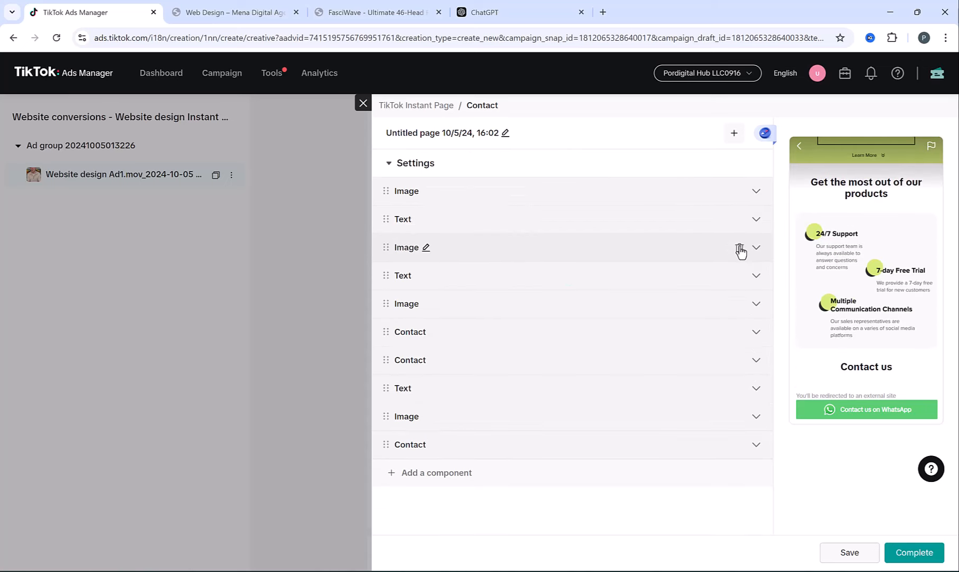
{"action": "left_click", "coordinate": [740, 248]}
{"action": "left_click", "coordinate": [740, 249]}
{"action": "left_click", "coordinate": [740, 248]}
{"action": "left_click", "coordinate": [739, 248]}
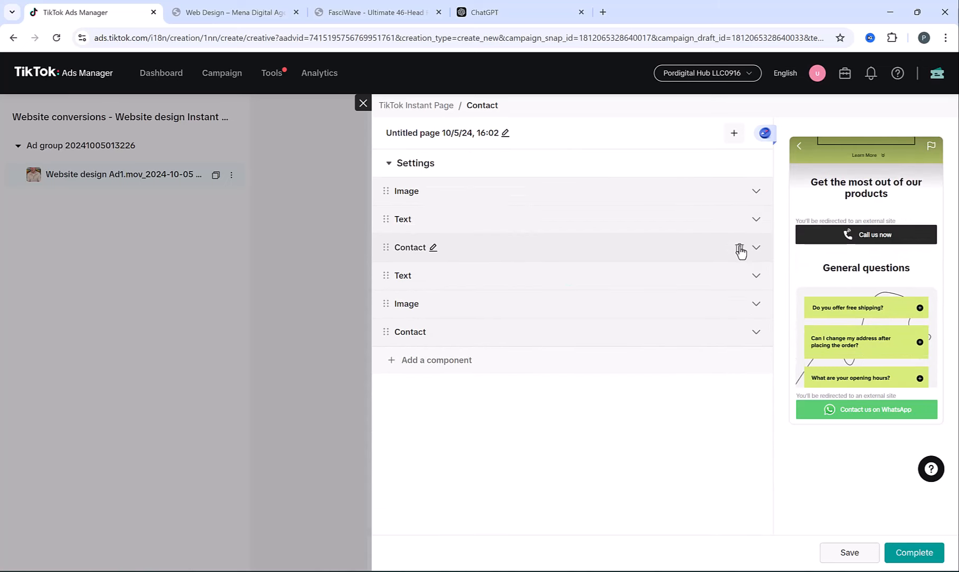
{"action": "left_click", "coordinate": [740, 248]}
{"action": "left_click", "coordinate": [739, 248]}
{"action": "left_click", "coordinate": [739, 248]}
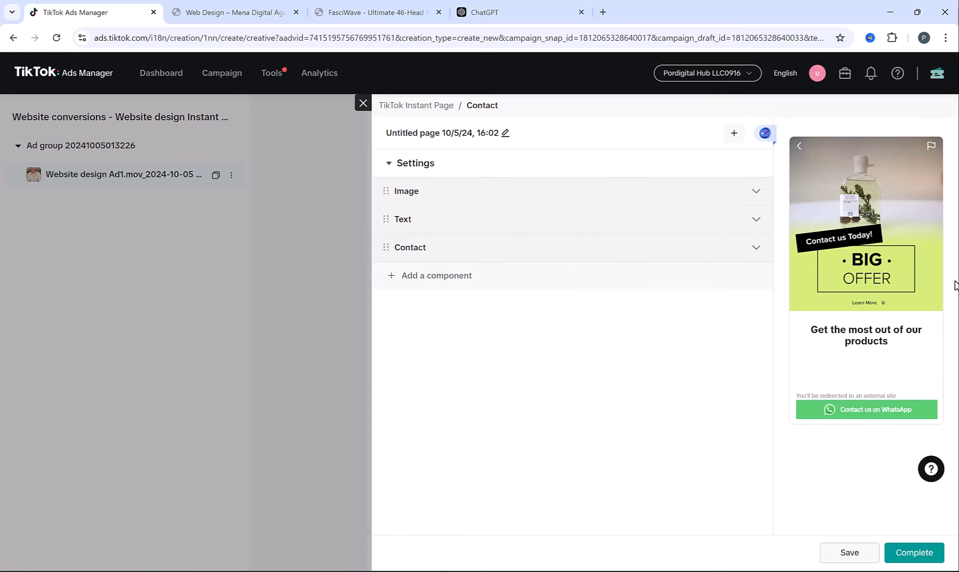
- Replace the Instant Page's image with the laptop-and-desk photo
{"action": "left_click", "coordinate": [479, 200]}
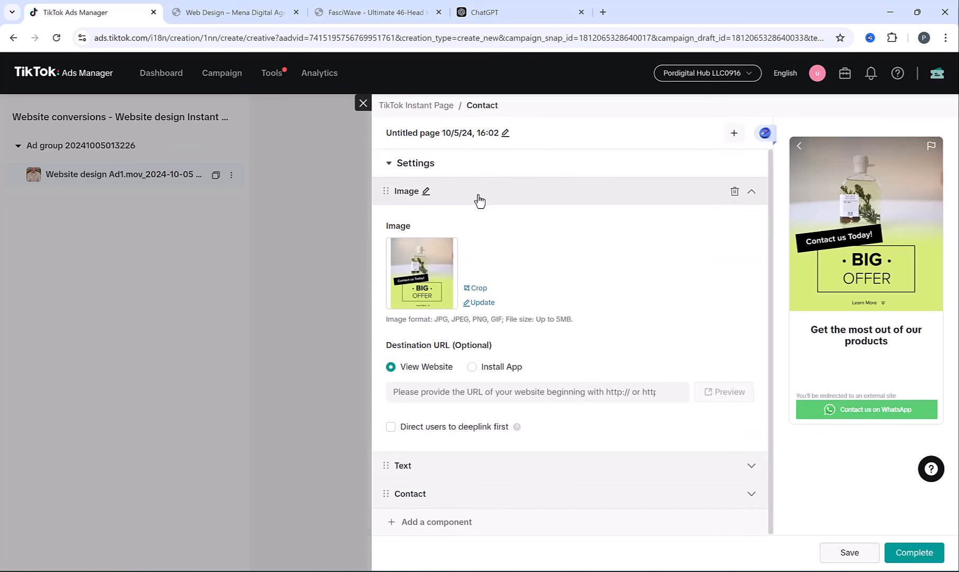
{"action": "left_click", "coordinate": [481, 303]}
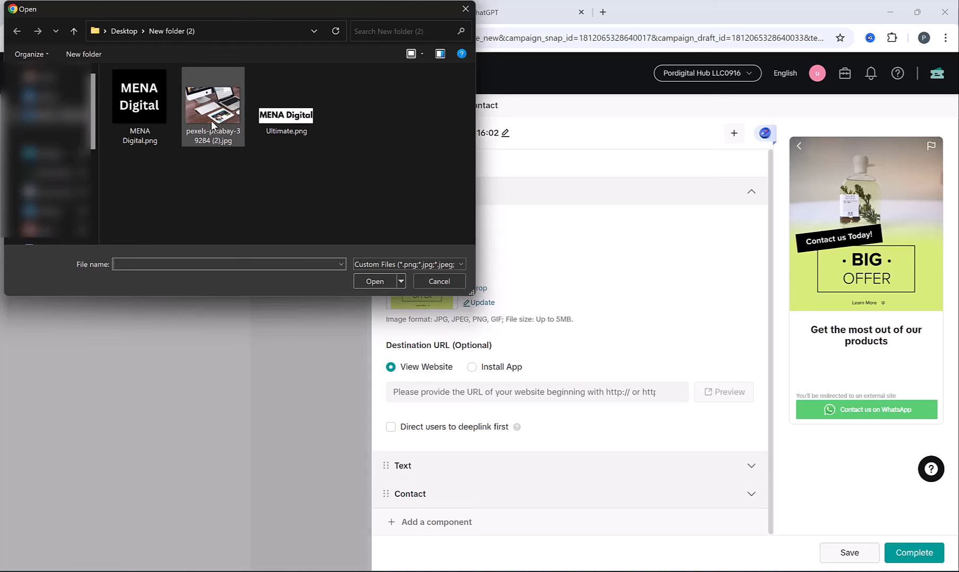
{"action": "double_click", "coordinate": [212, 123]}
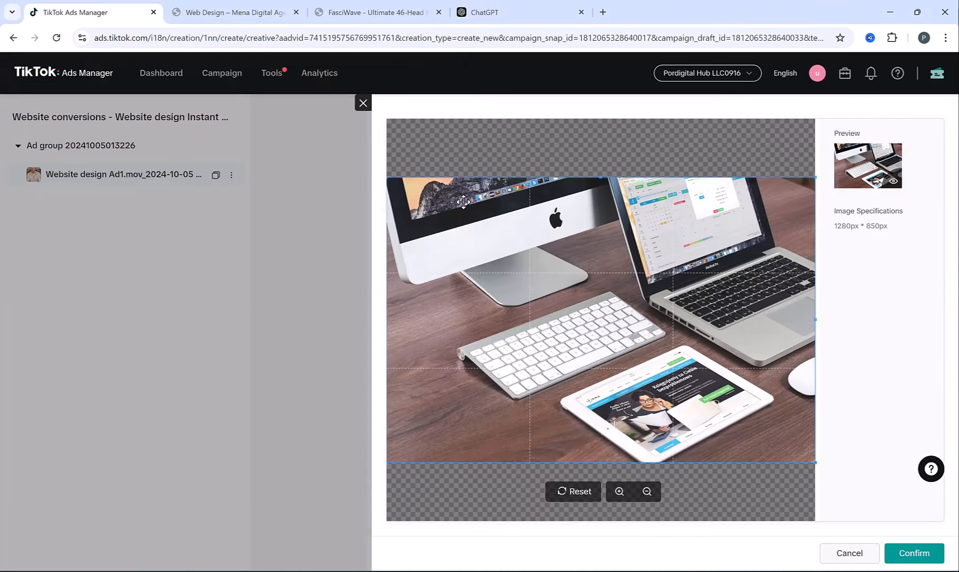
{"action": "left_click", "coordinate": [916, 555]}
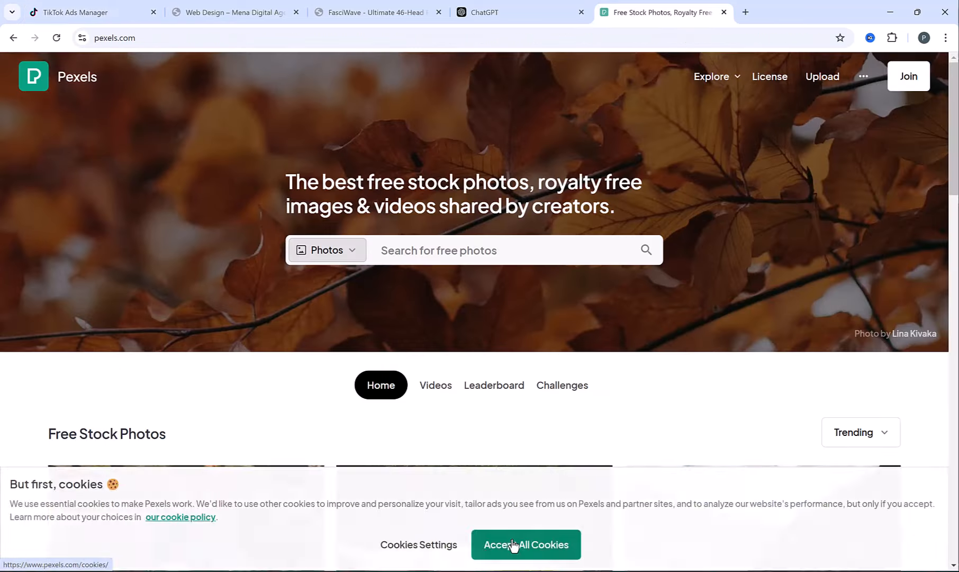
{"action": "left_click", "coordinate": [522, 544]}
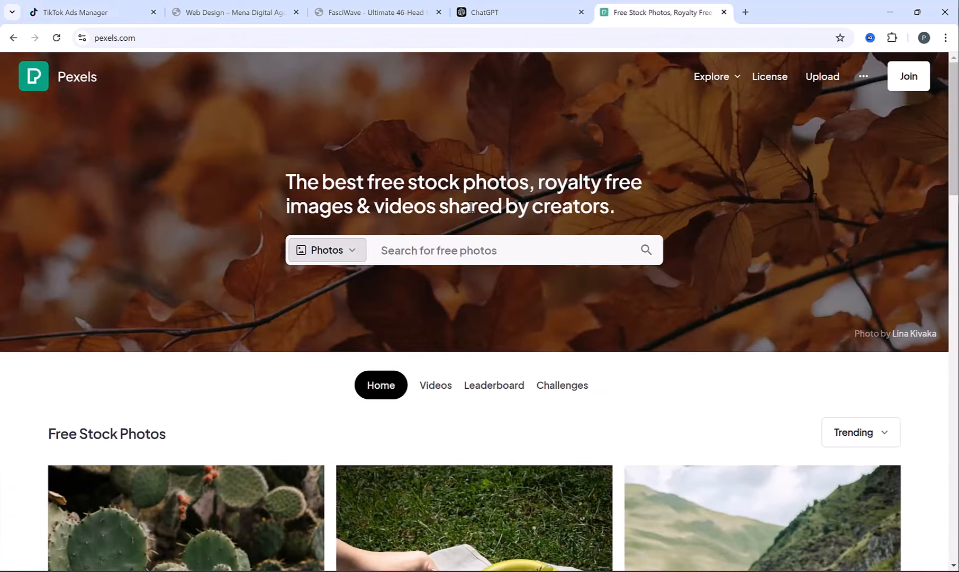
{"action": "scroll", "coordinate": [468, 208], "scroll_direction": "down", "scroll_amount": 10}
{"action": "scroll", "coordinate": [469, 208], "scroll_direction": "up", "scroll_amount": 10}
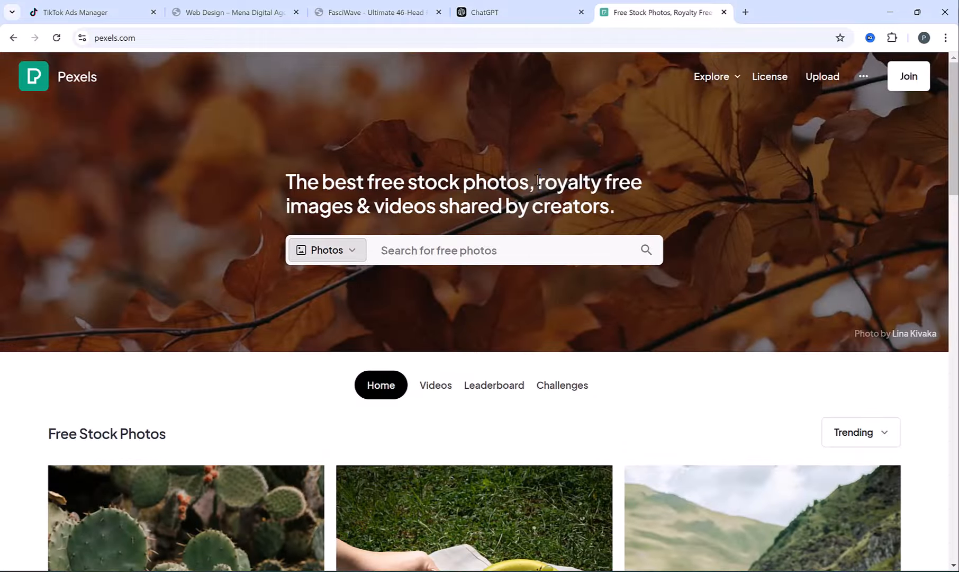
{"action": "left_click_drag", "start_coordinate": [538, 183], "coordinate": [656, 211]}
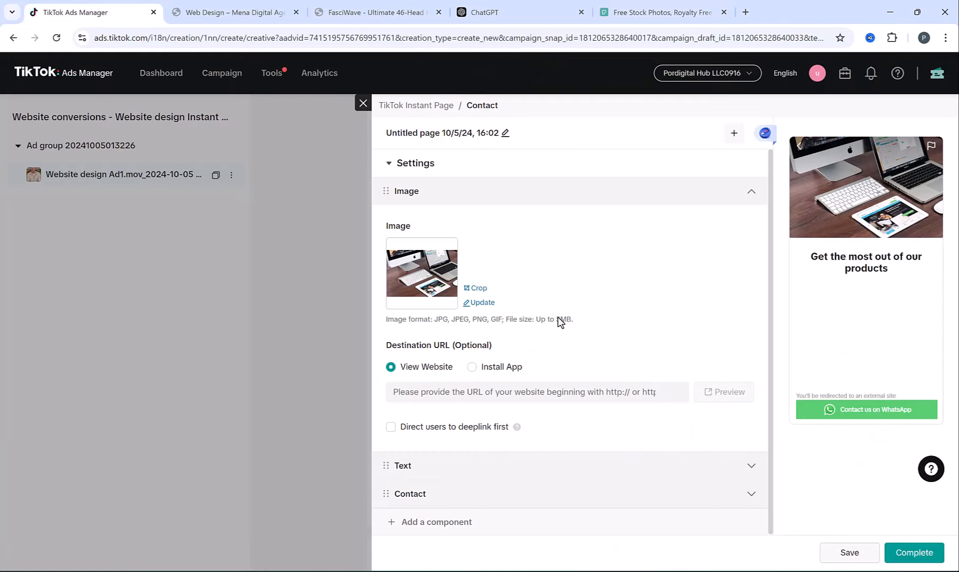
{"action": "left_click", "coordinate": [752, 191]}
- Set the headline text to 'Create Your Amazing Website Today!', centred at H1 size
{"action": "left_click", "coordinate": [475, 229]}
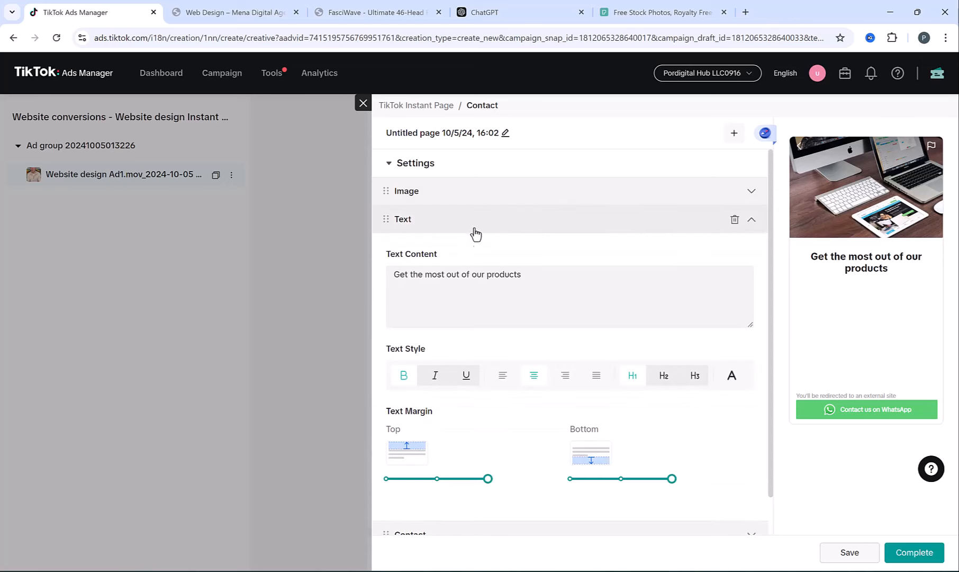
{"action": "left_click", "coordinate": [478, 274]}
{"action": "key", "text": "ctrl+a"}
{"action": "type", "text": "Creat"}
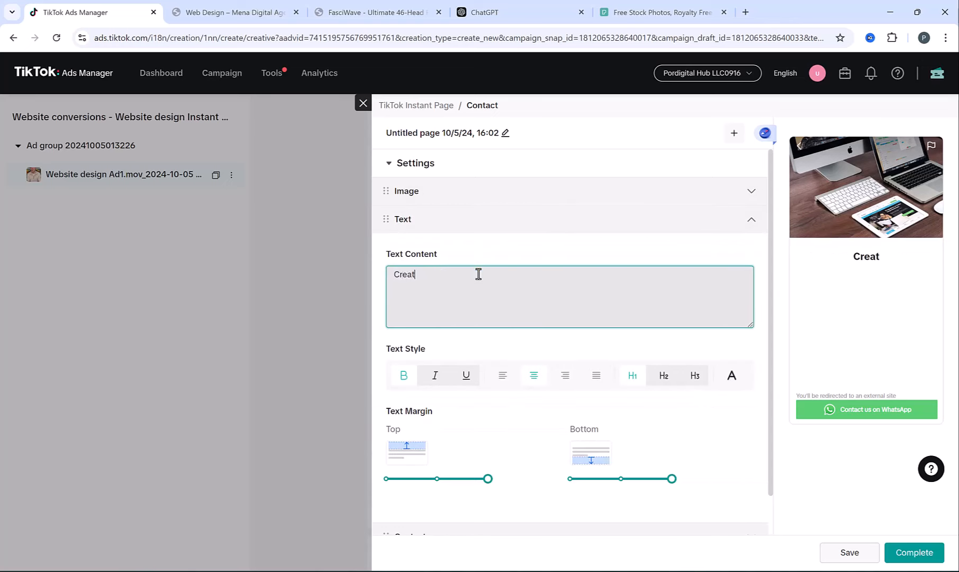
{"action": "type", "text": "e Your Amazing Website Today!"}
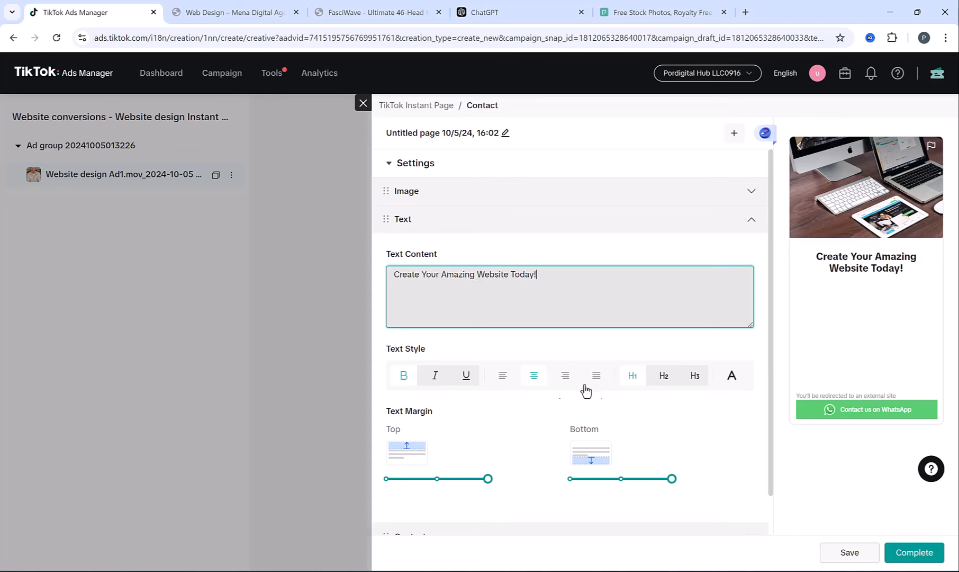
{"action": "left_click", "coordinate": [509, 383]}
{"action": "left_click", "coordinate": [541, 379]}
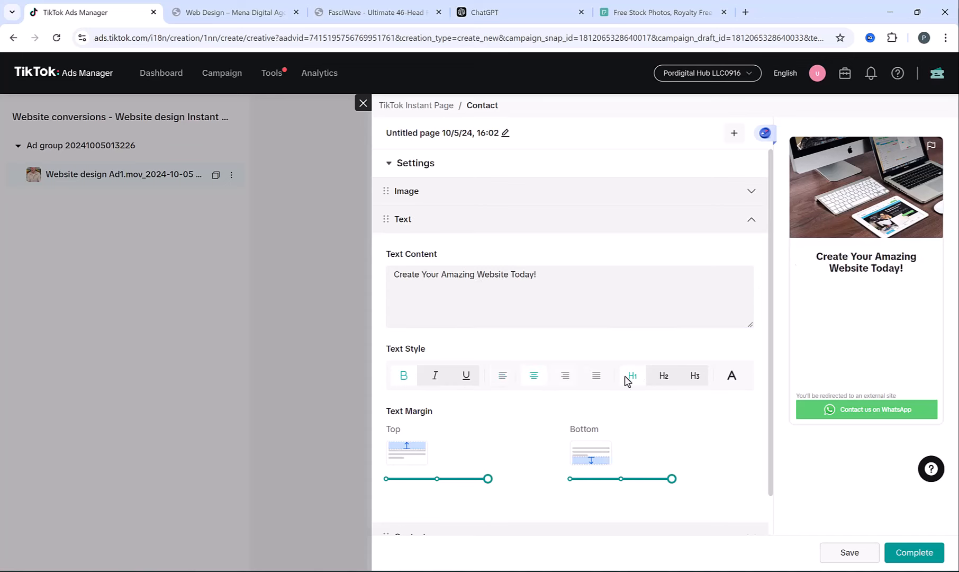
{"action": "left_click", "coordinate": [664, 376]}
{"action": "left_click", "coordinate": [632, 376]}
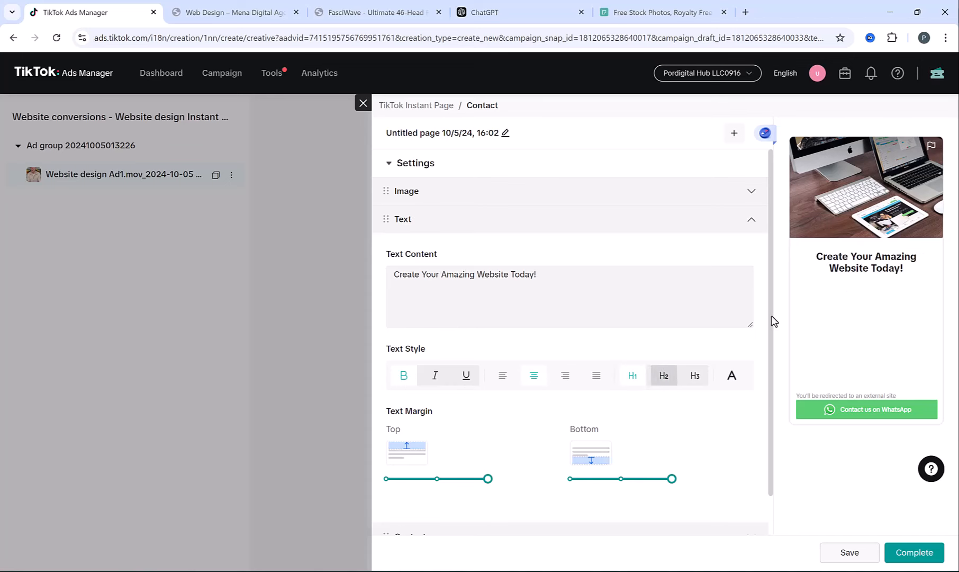
{"action": "left_click", "coordinate": [754, 220]}
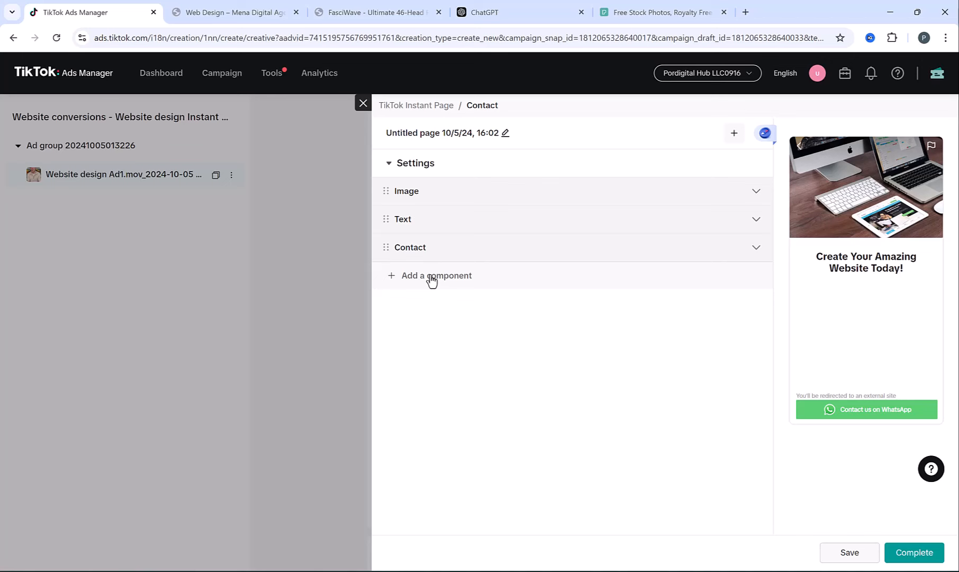
- Add a Video component and upload Website design Ad1.mov to it
{"action": "left_click", "coordinate": [432, 278]}
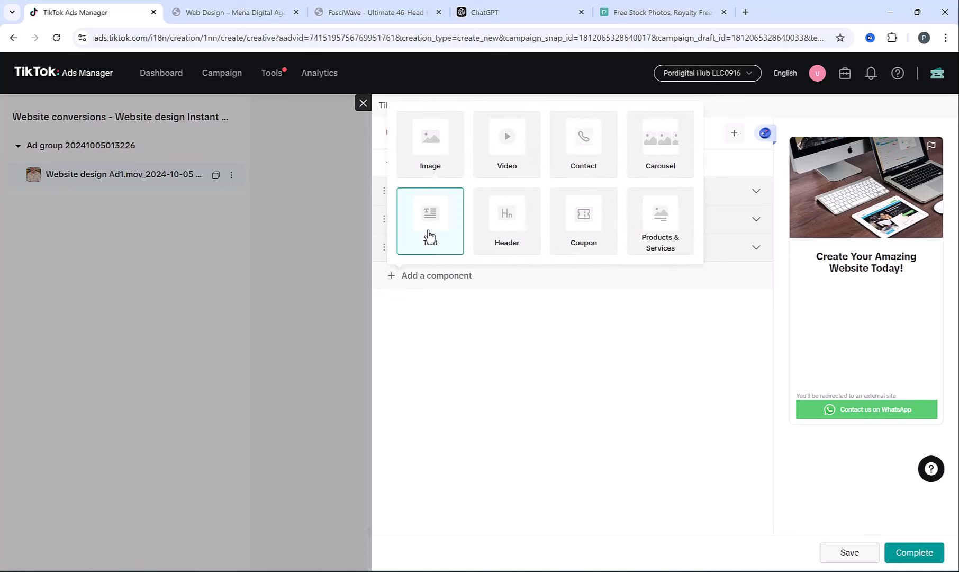
{"action": "left_click", "coordinate": [511, 149]}
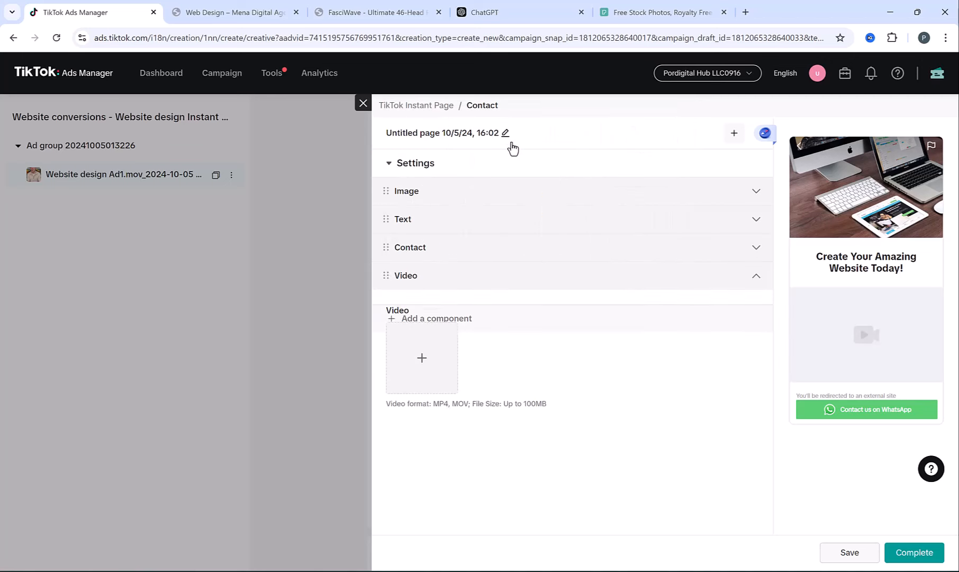
{"action": "left_click", "coordinate": [424, 352]}
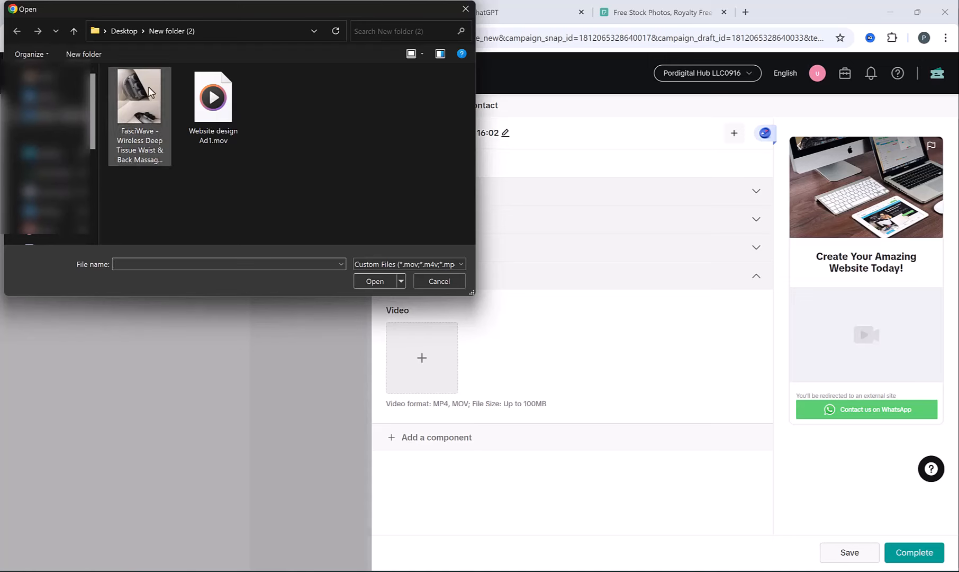
{"action": "double_click", "coordinate": [192, 89]}
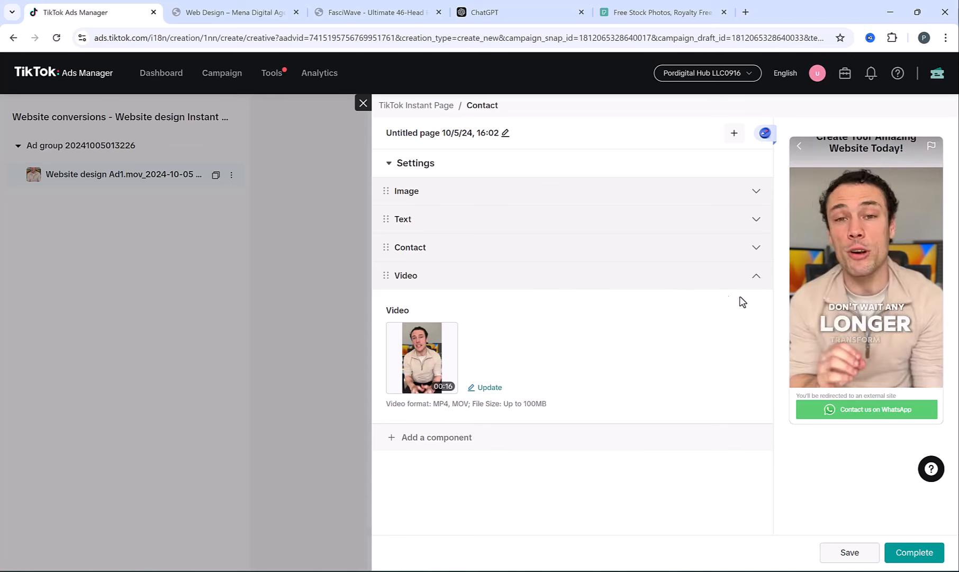
- Add a Text component with the ChatGPT website design bullet points, left-aligned and bold
{"action": "left_click", "coordinate": [437, 444]}
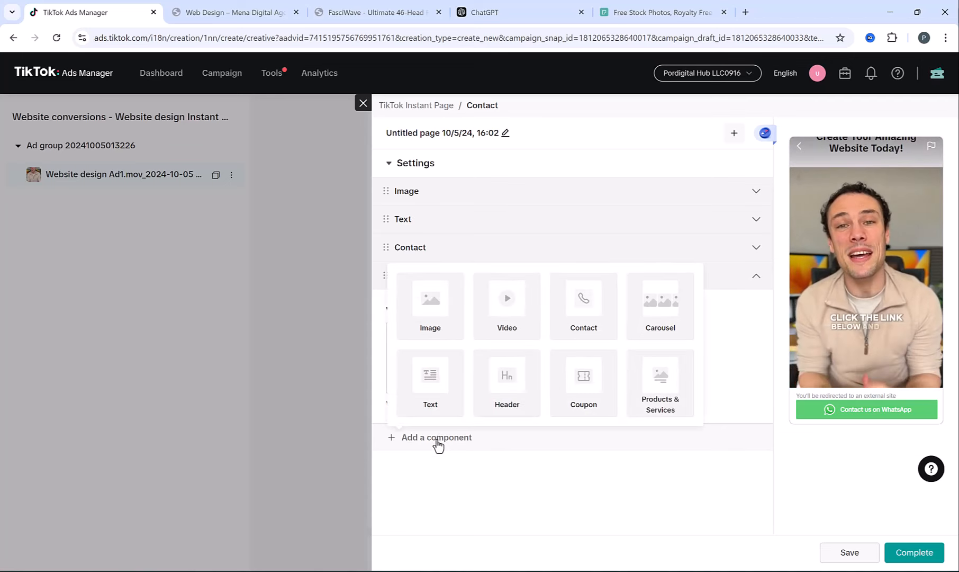
{"action": "left_click", "coordinate": [432, 380]}
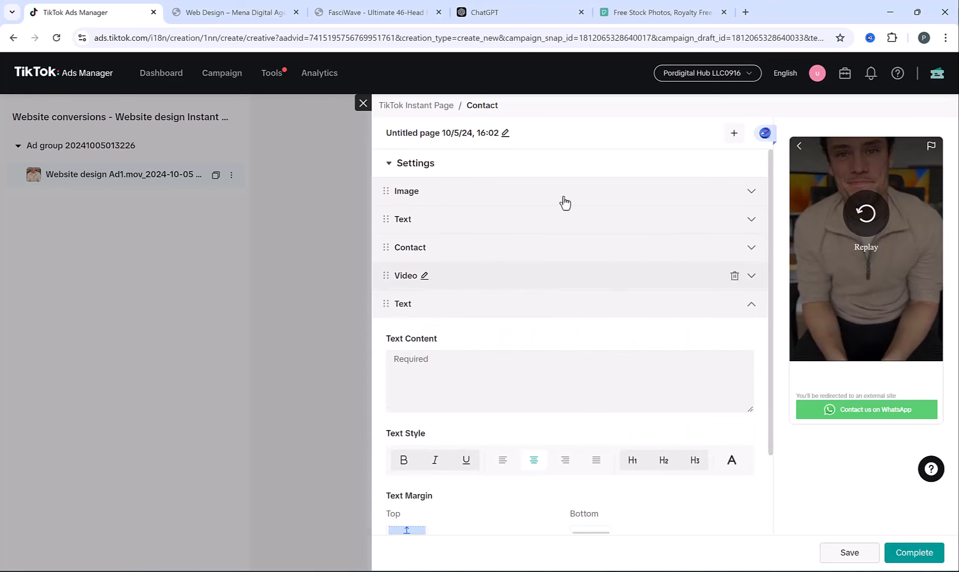
{"action": "left_click", "coordinate": [550, 7]}
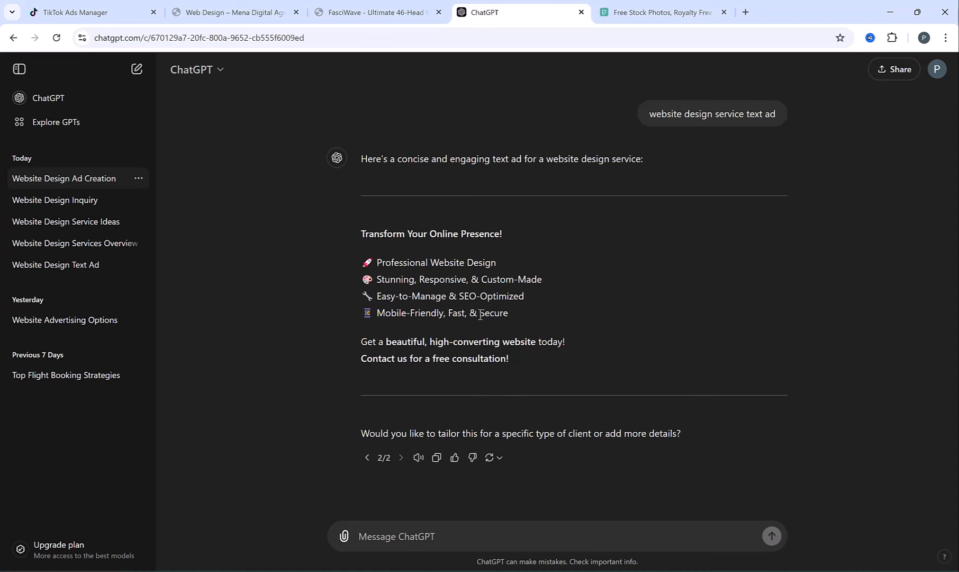
{"action": "left_click_drag", "start_coordinate": [509, 319], "coordinate": [360, 261]}
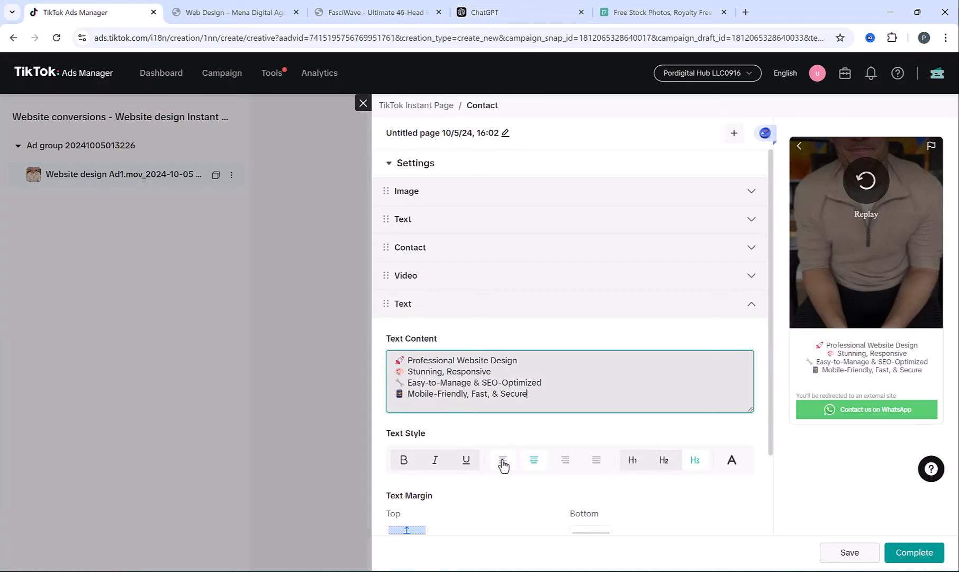
{"action": "left_click", "coordinate": [503, 461]}
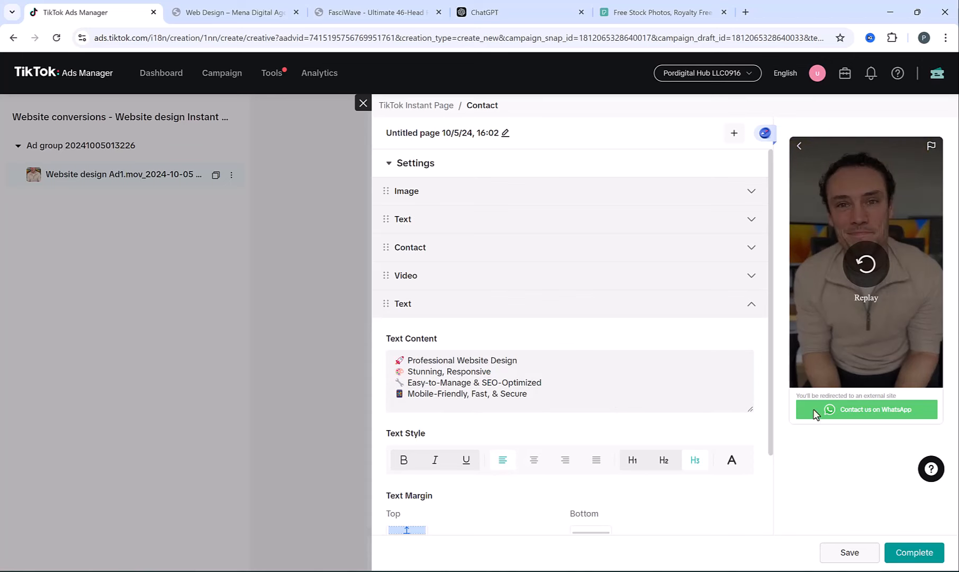
{"action": "left_click", "coordinate": [402, 459]}
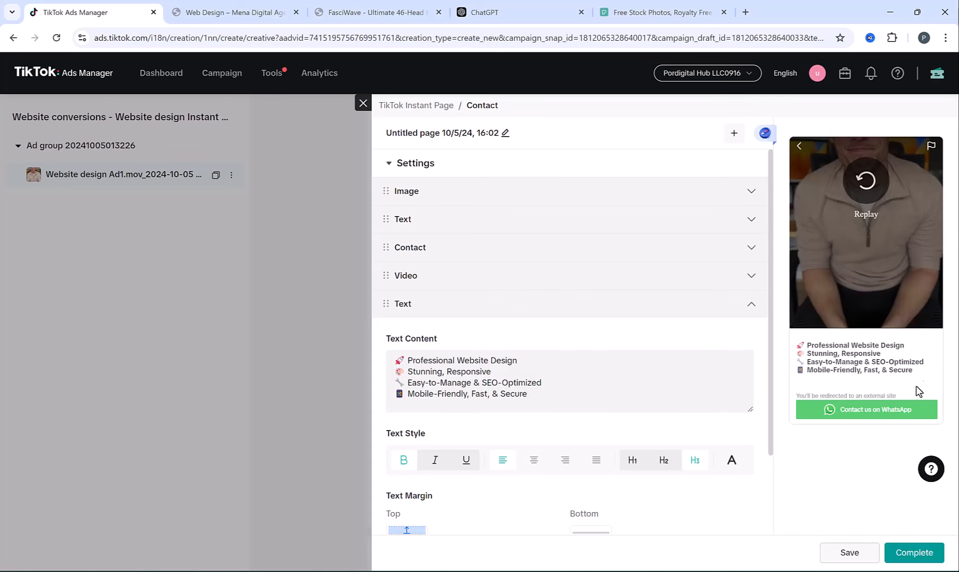
{"action": "scroll", "coordinate": [676, 311], "scroll_direction": "down", "scroll_amount": 3}
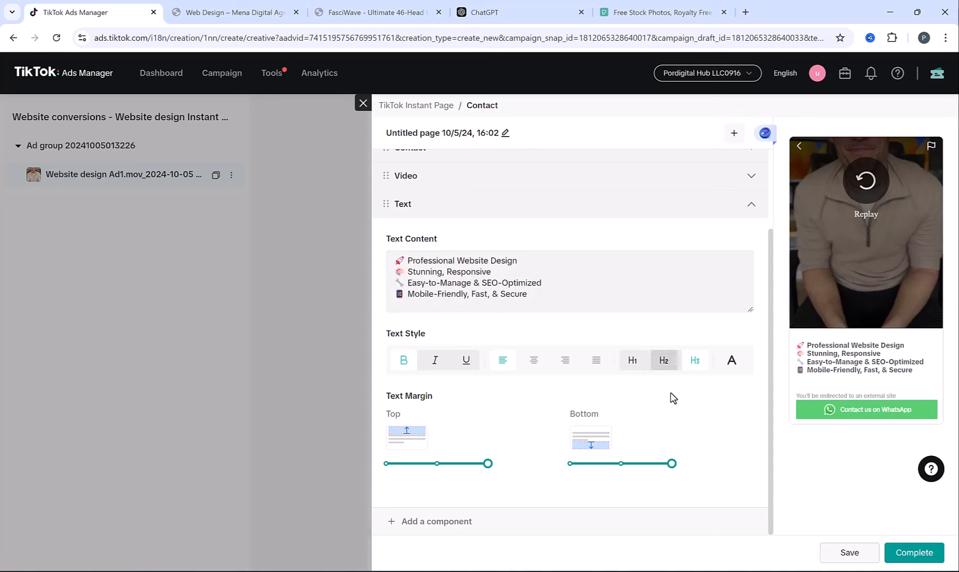
- Set the Contact section's social media app to WhatsApp, after trying Line, Messenger and Customized
{"action": "left_click", "coordinate": [759, 207]}
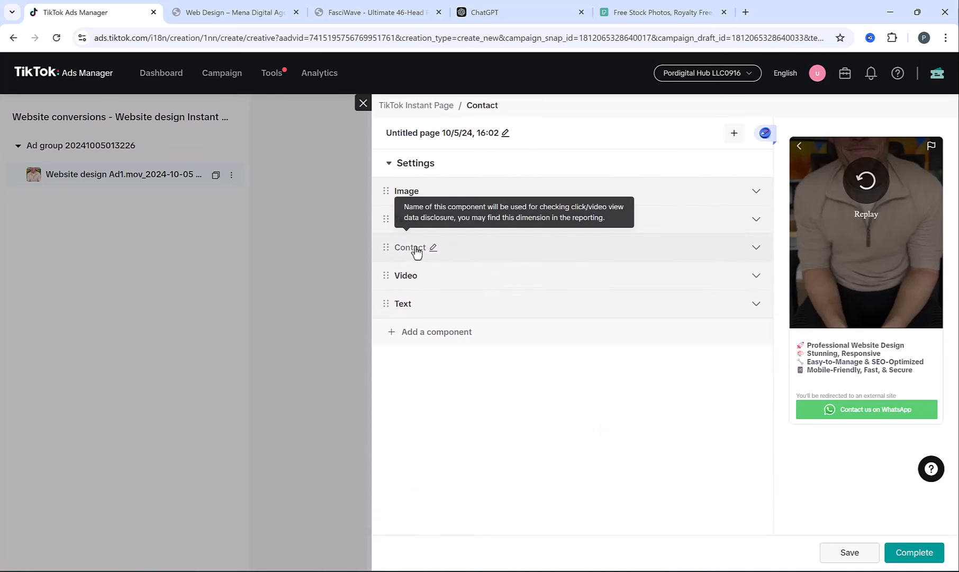
{"action": "left_click", "coordinate": [555, 251]}
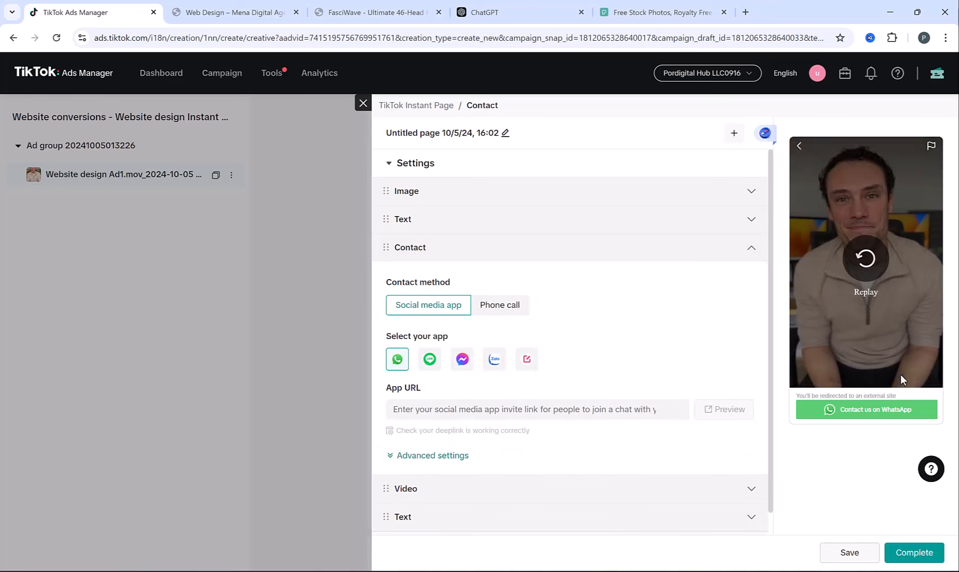
{"action": "left_click", "coordinate": [429, 363]}
{"action": "left_click", "coordinate": [462, 362]}
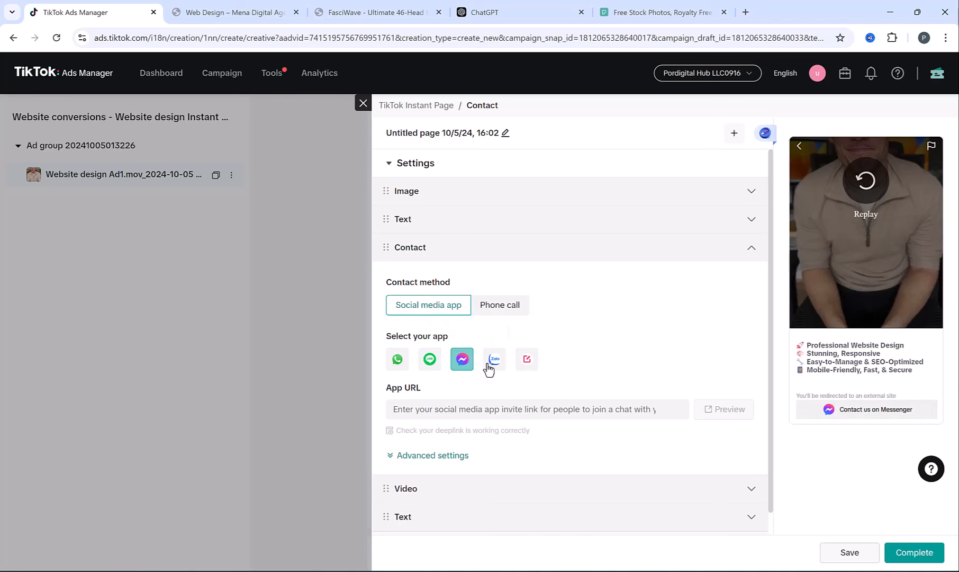
{"action": "left_click", "coordinate": [526, 361]}
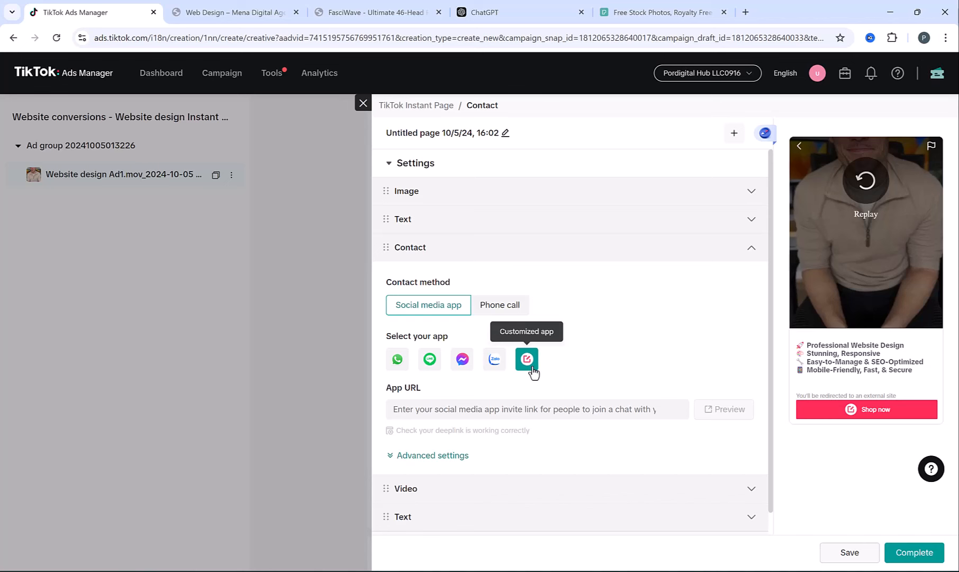
{"action": "left_click", "coordinate": [398, 361]}
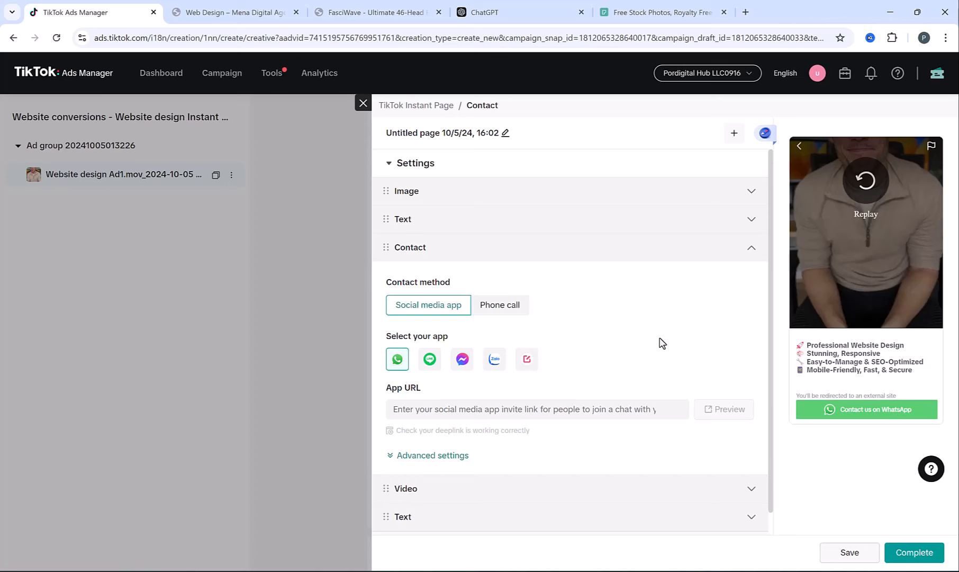
- Paste the wa.me link from the notes into App URL and complete it with the business number
{"action": "left_click", "coordinate": [465, 409]}
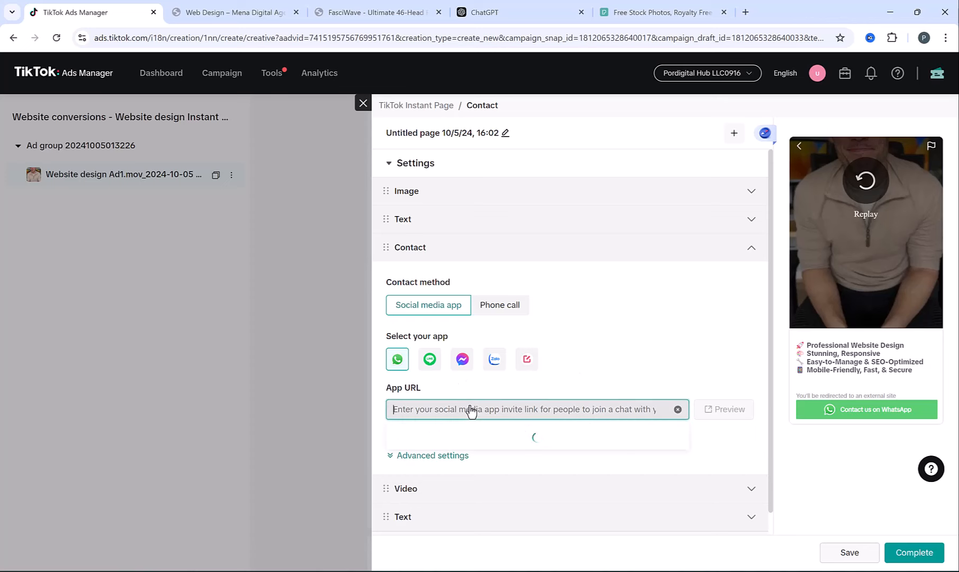
{"action": "key", "text": "alt+Tab"}
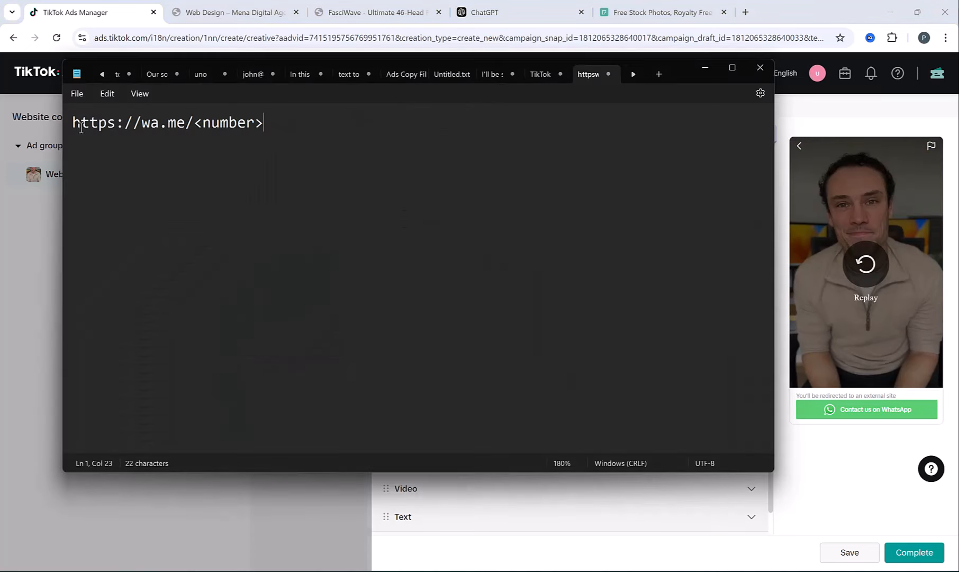
{"action": "left_click_drag", "start_coordinate": [73, 124], "coordinate": [266, 136]}
{"action": "key", "text": "ctrl+c"}
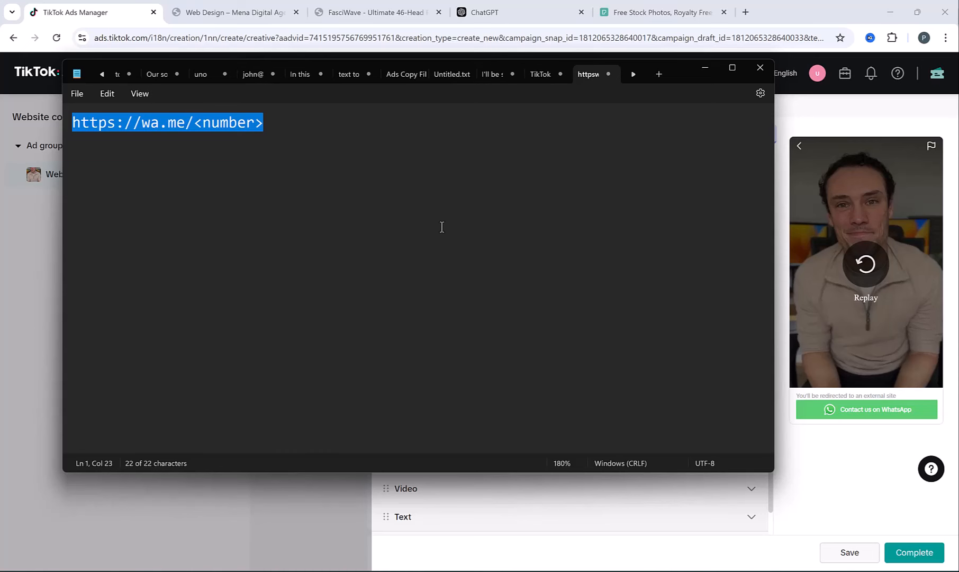
{"action": "key", "text": "alt+Tab"}
{"action": "left_click", "coordinate": [504, 408]}
{"action": "key", "text": "ctrl+v"}
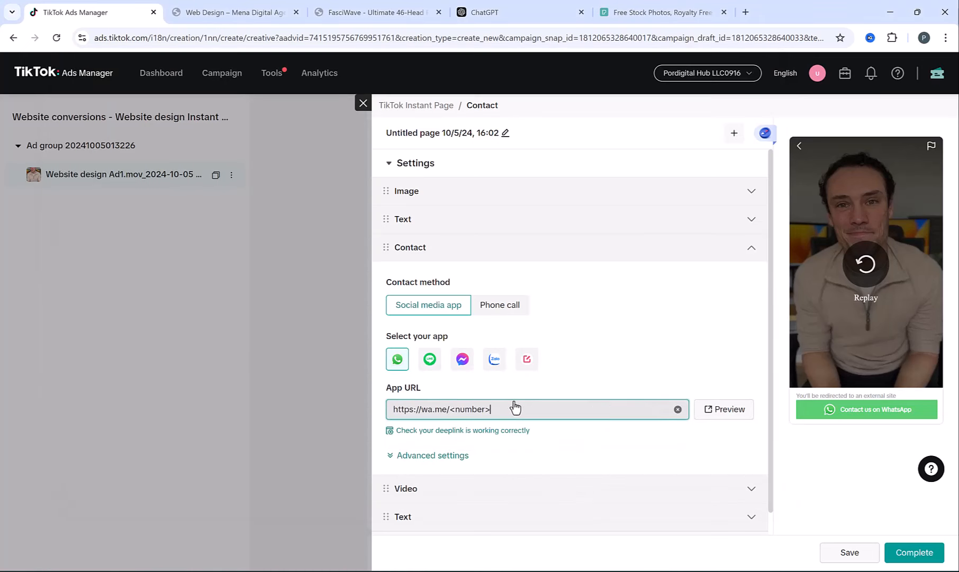
{"action": "key", "text": "BackSpace"}
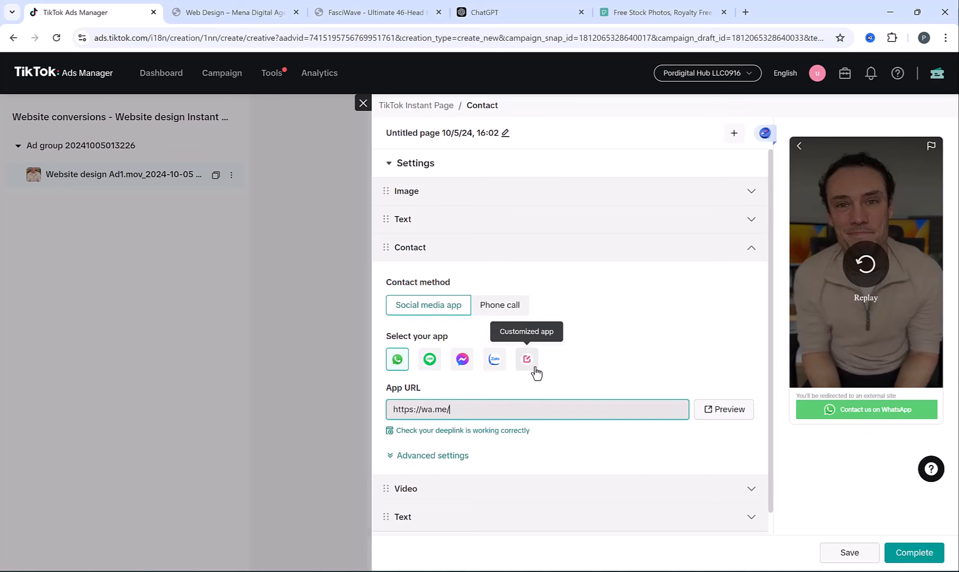
{"action": "type", "text": "1245215"}
{"action": "left_click", "coordinate": [544, 384]}
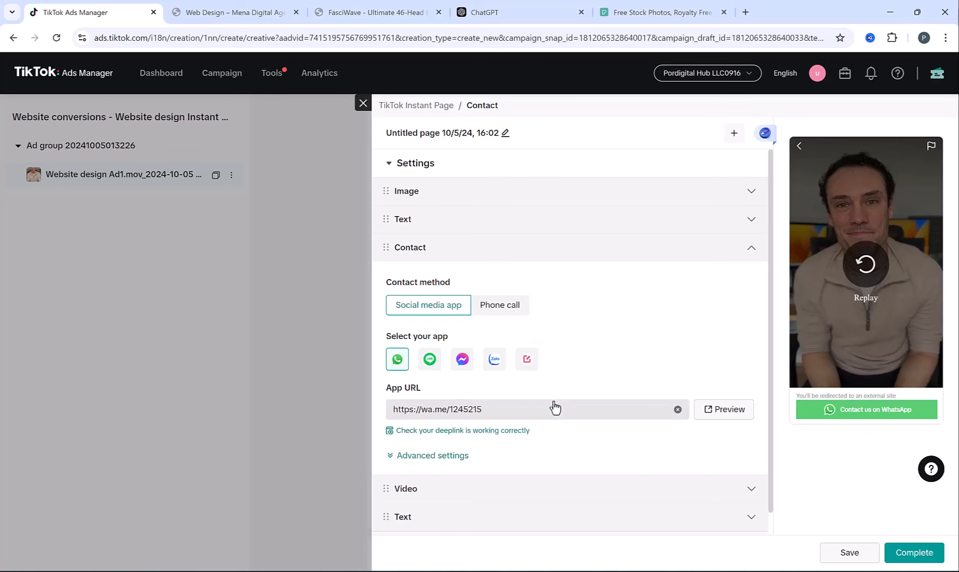
- Briefly try the phone call option, then keep the social media app contact
{"action": "left_click", "coordinate": [497, 306]}
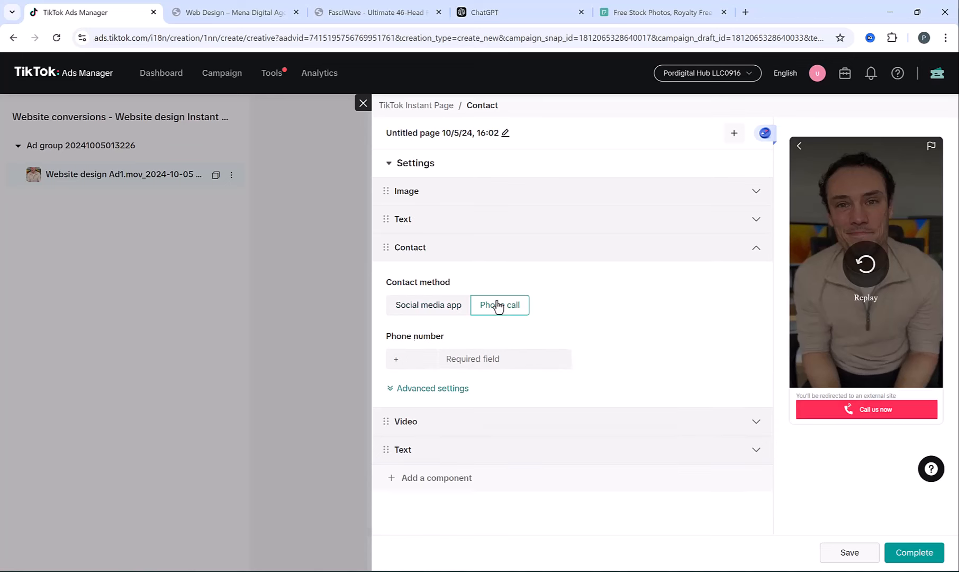
{"action": "left_click", "coordinate": [458, 363]}
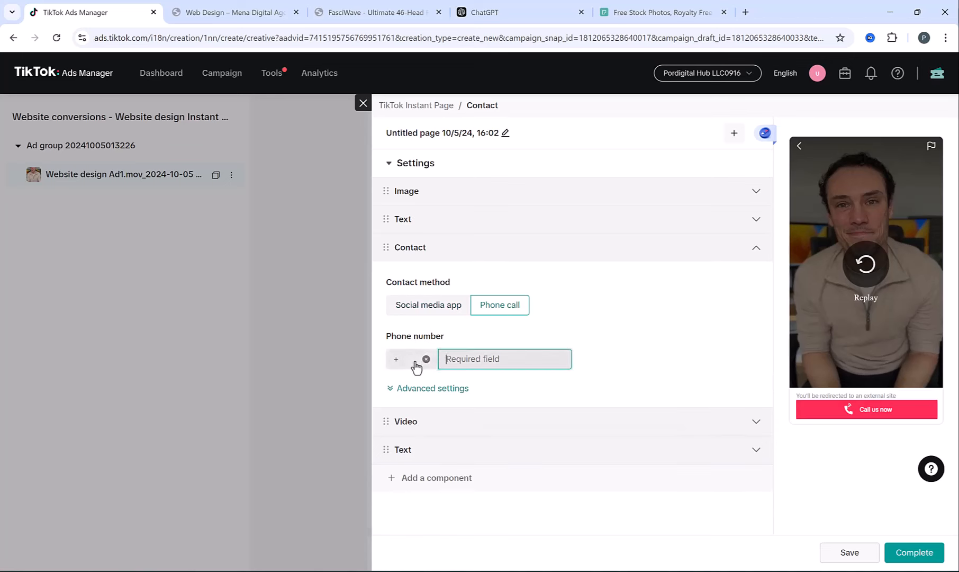
{"action": "left_click", "coordinate": [429, 304]}
{"action": "scroll", "coordinate": [434, 212], "scroll_direction": "down", "scroll_amount": 2}
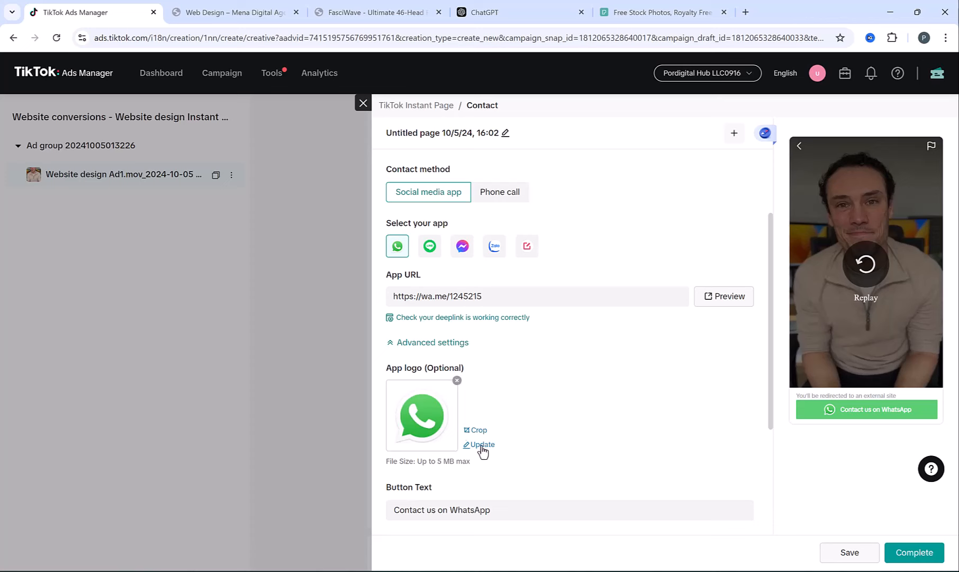
{"action": "scroll", "coordinate": [657, 438], "scroll_direction": "down", "scroll_amount": 4}
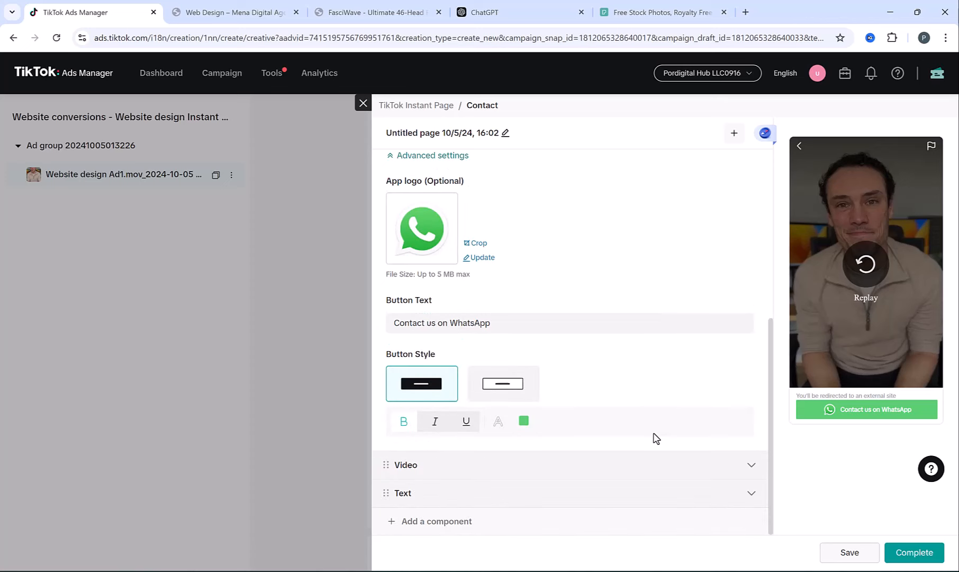
- Finish the Instant Page as the ad's destination and preview the custom page
{"action": "left_click", "coordinate": [915, 552]}
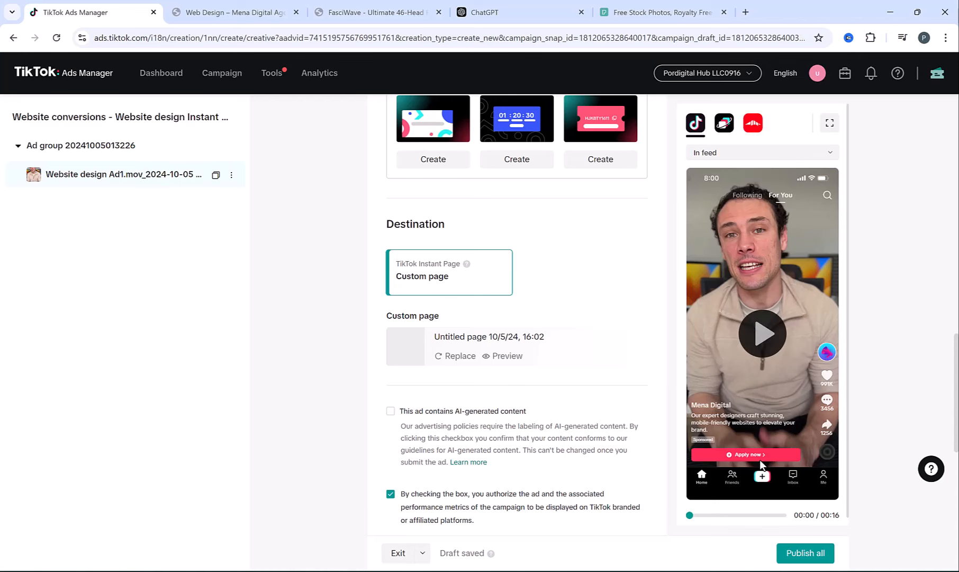
{"action": "left_click", "coordinate": [495, 357]}
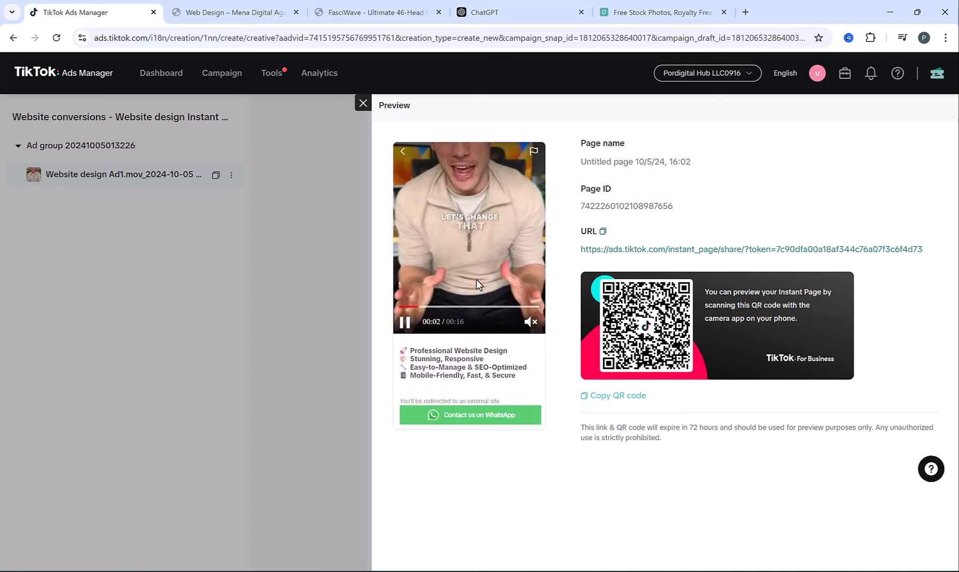
{"action": "left_click", "coordinate": [364, 103]}
- Publish the campaign together with its ad using Publish all
{"action": "scroll", "coordinate": [360, 373], "scroll_direction": "down", "scroll_amount": 1}
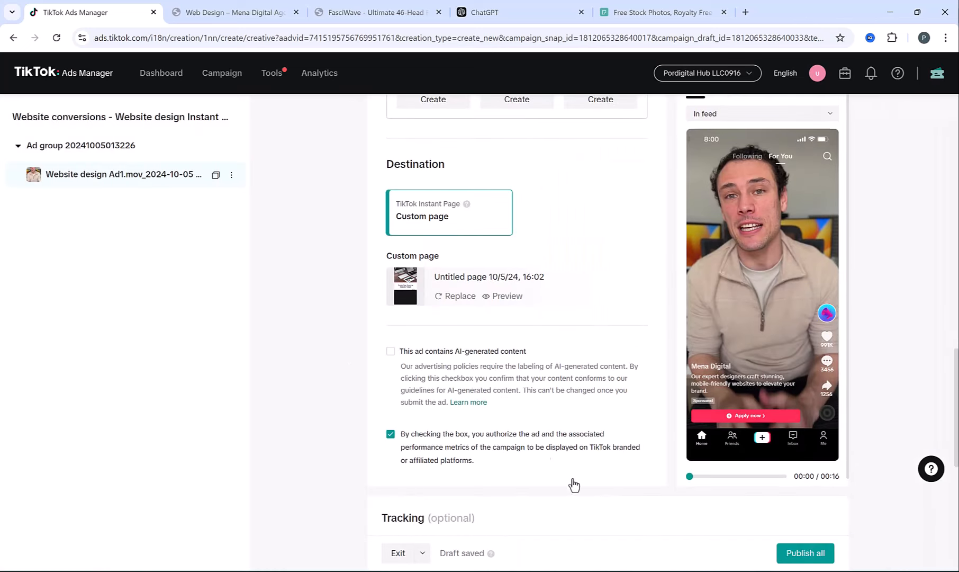
{"action": "scroll", "coordinate": [573, 484], "scroll_direction": "down", "scroll_amount": 2}
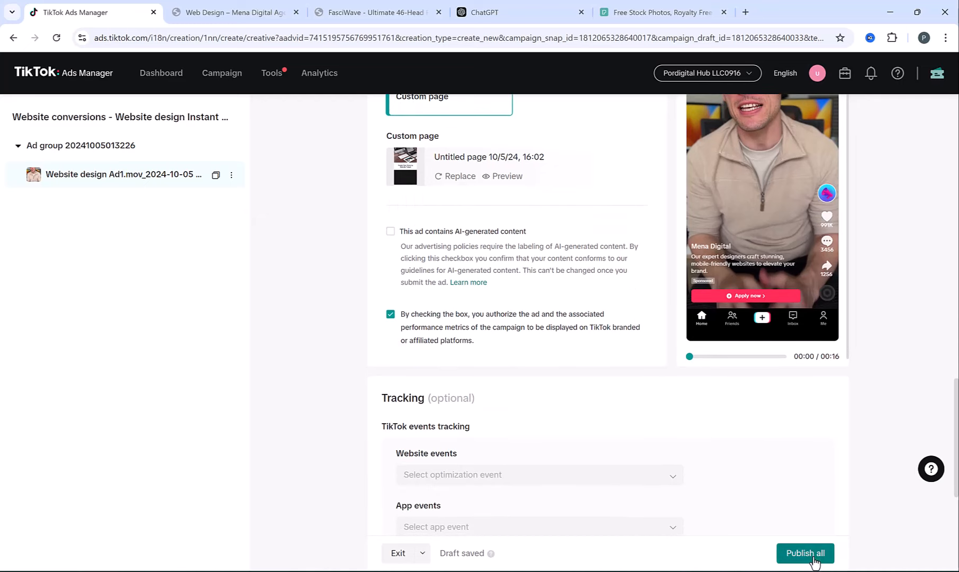
{"action": "left_click", "coordinate": [814, 562]}
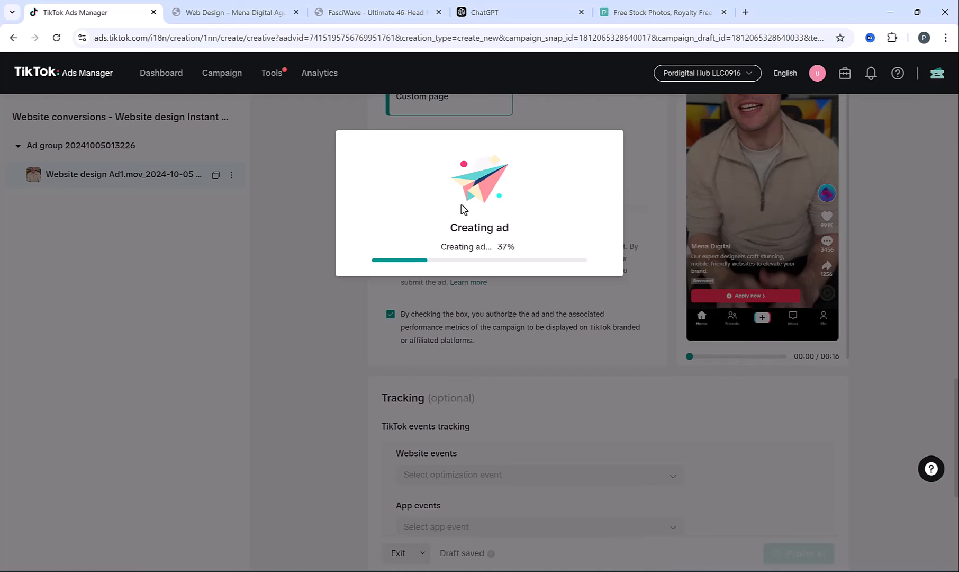
- Return to the campaign list, clear the campaign filter and widen the Name column
{"action": "left_click", "coordinate": [452, 290]}
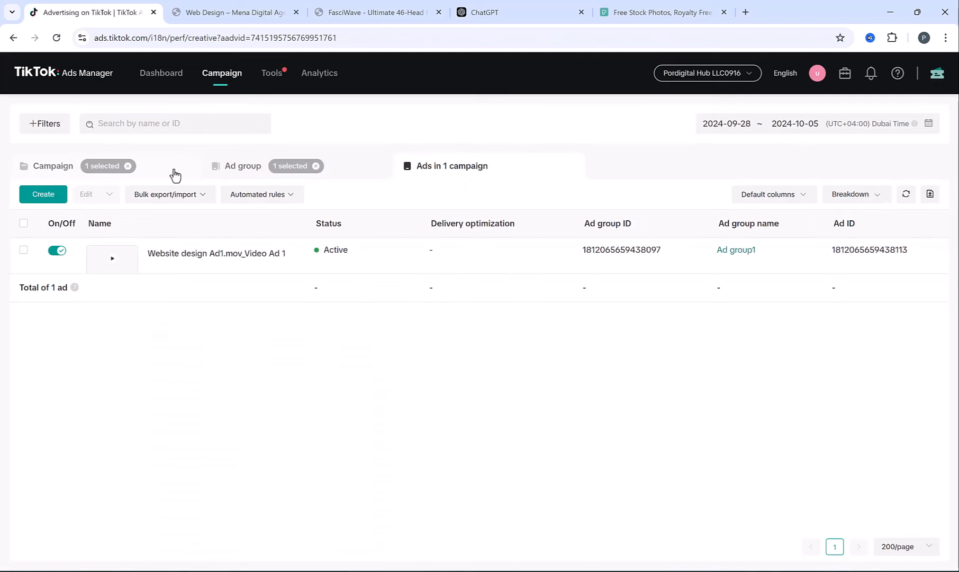
{"action": "left_click", "coordinate": [128, 166]}
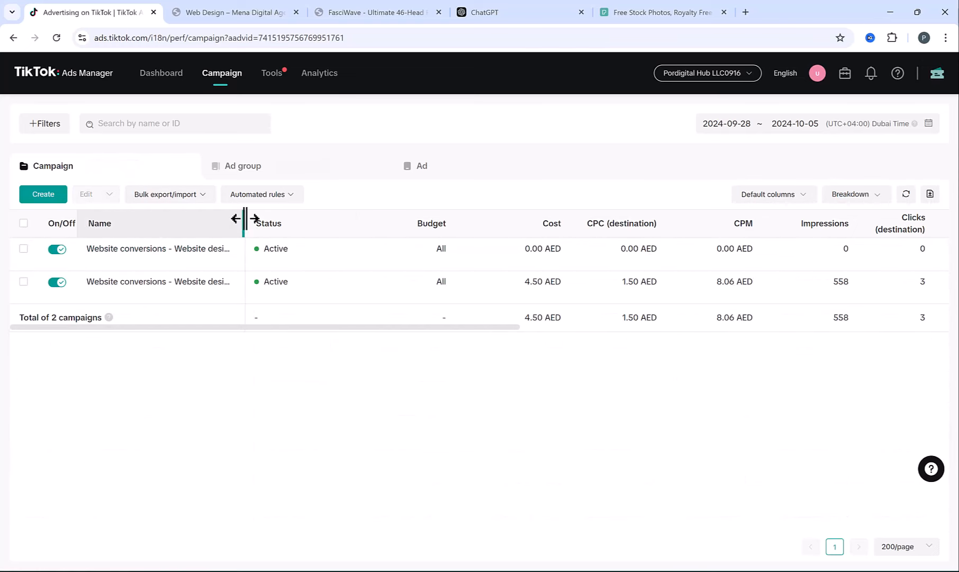
{"action": "left_click_drag", "start_coordinate": [245, 219], "coordinate": [351, 218]}
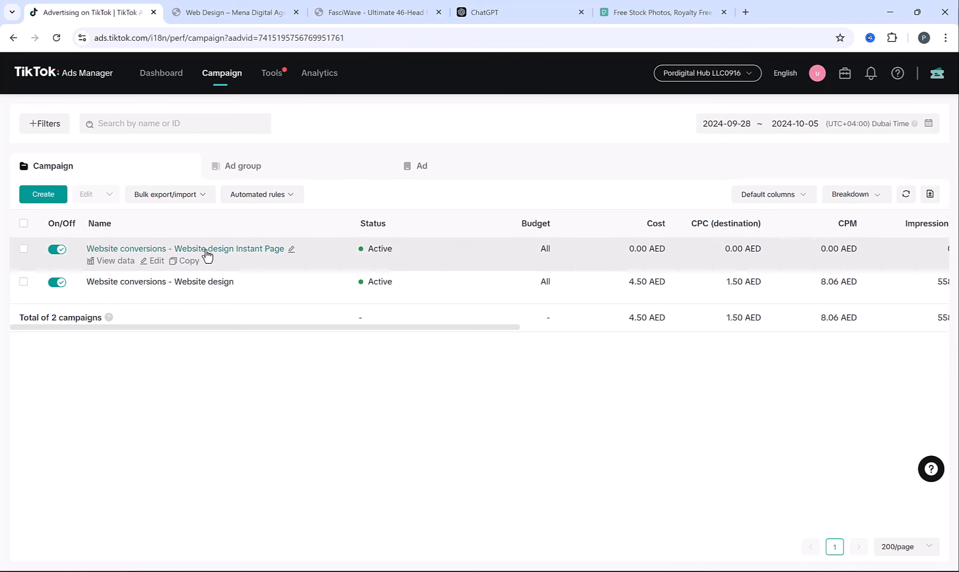
- Rename the Website design Instant Page campaign's ad group to 'Ad group 1', then go back to Campaigns
{"action": "left_click", "coordinate": [205, 250]}
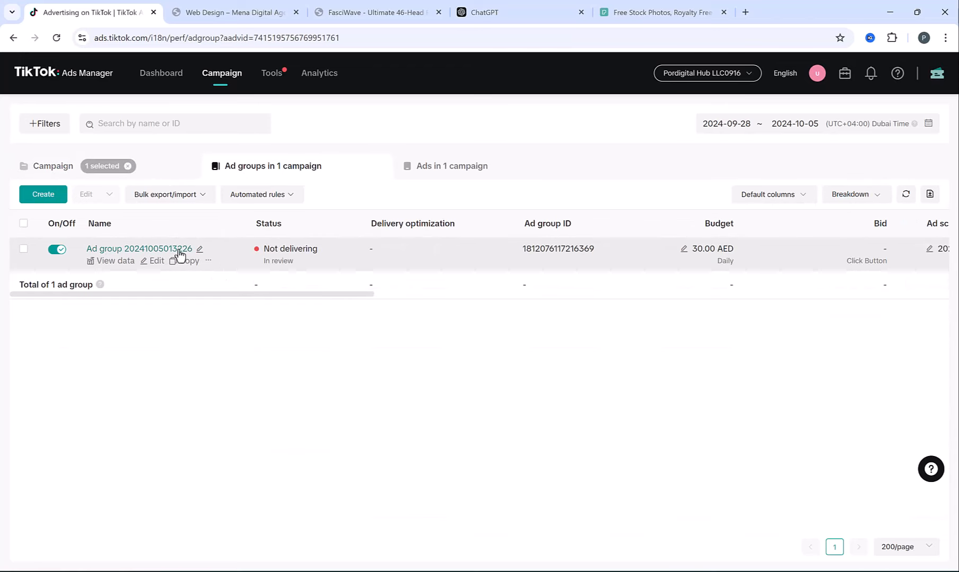
{"action": "left_click", "coordinate": [199, 248]}
{"action": "left_click_drag", "start_coordinate": [263, 238], "coordinate": [422, 247]}
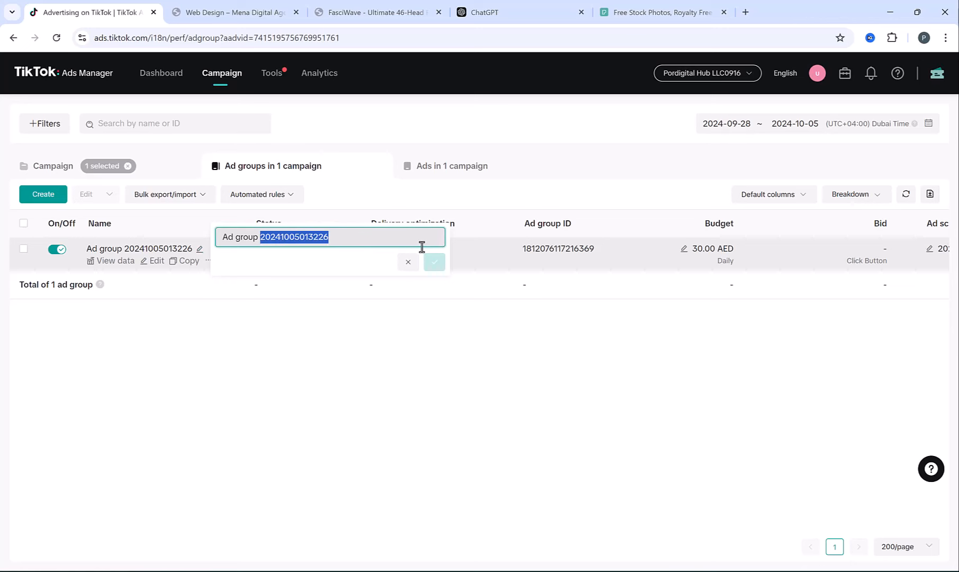
{"action": "type", "text": "1"}
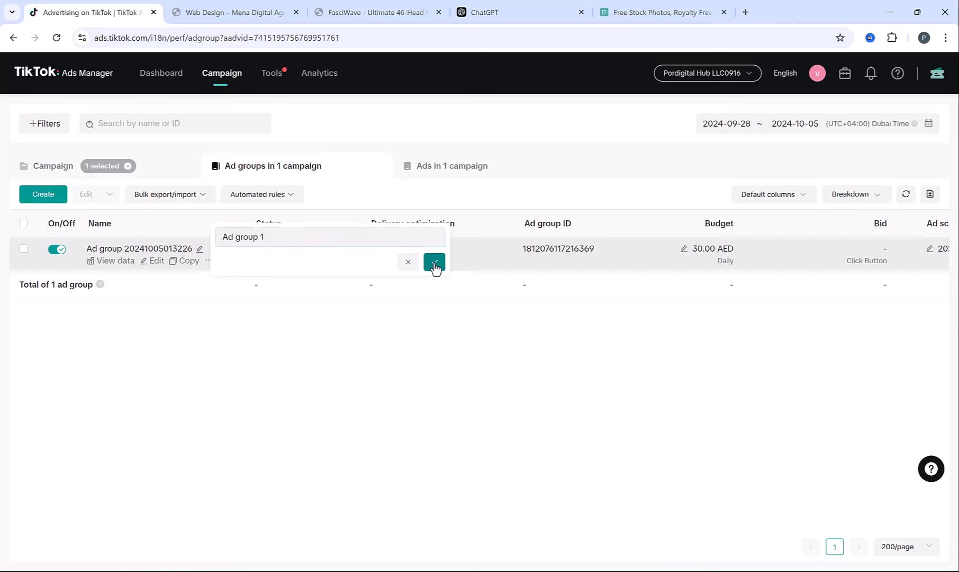
{"action": "left_click", "coordinate": [434, 267]}
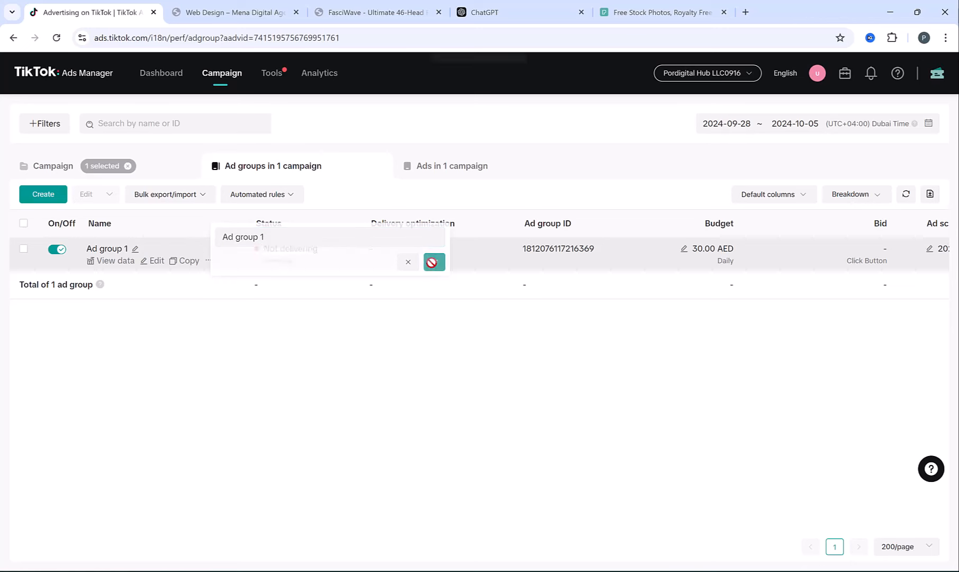
{"action": "left_click", "coordinate": [94, 250]}
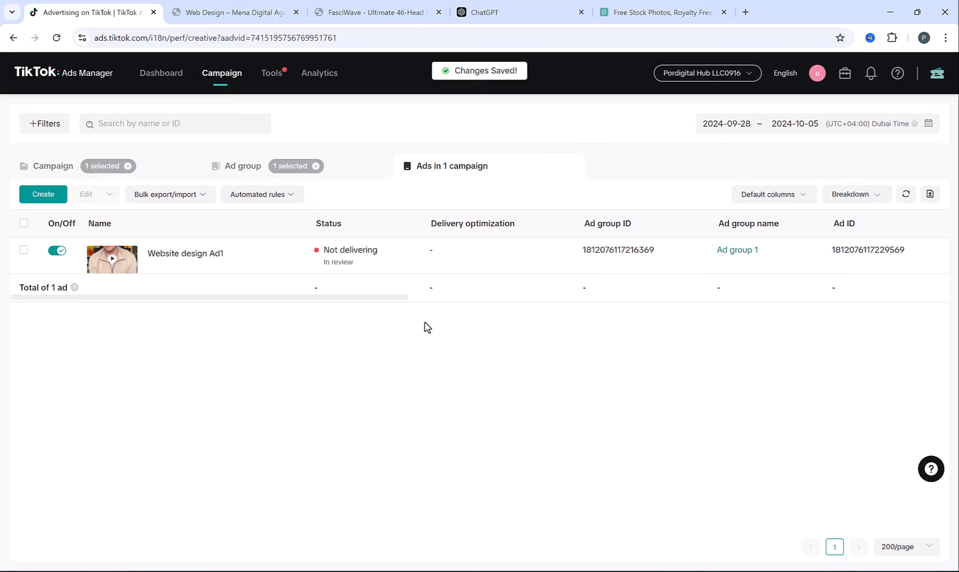
{"action": "left_click", "coordinate": [241, 172]}
{"action": "left_click", "coordinate": [55, 166]}
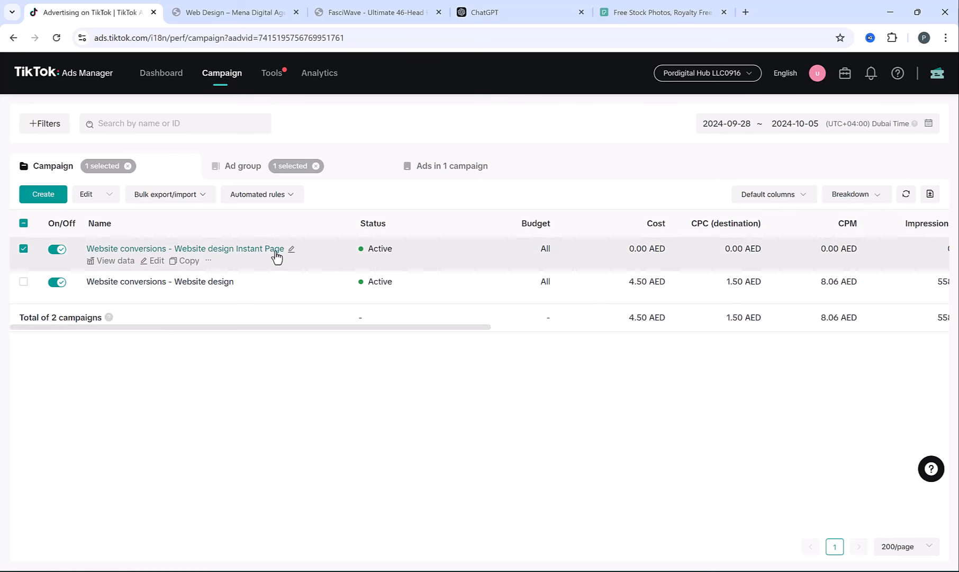
- Start a new Lead generation campaign with Smart performance campaign switched off
{"action": "left_click", "coordinate": [56, 199]}
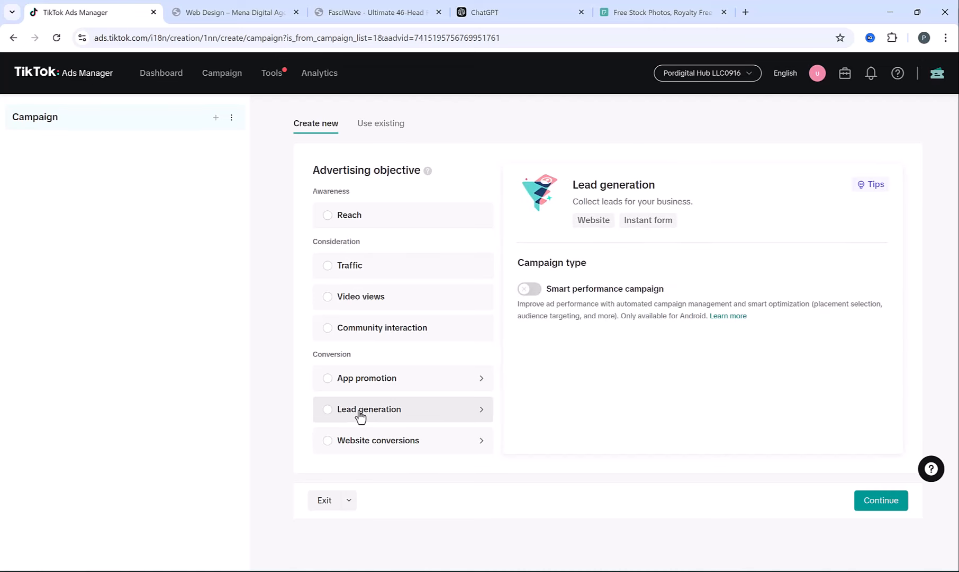
{"action": "left_click", "coordinate": [360, 417]}
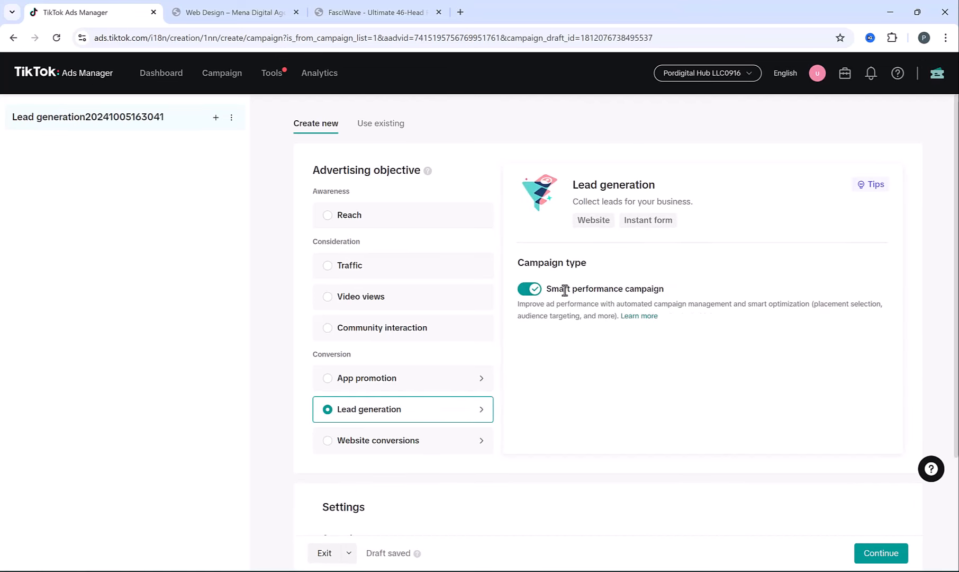
{"action": "left_click_drag", "start_coordinate": [563, 288], "coordinate": [686, 295]}
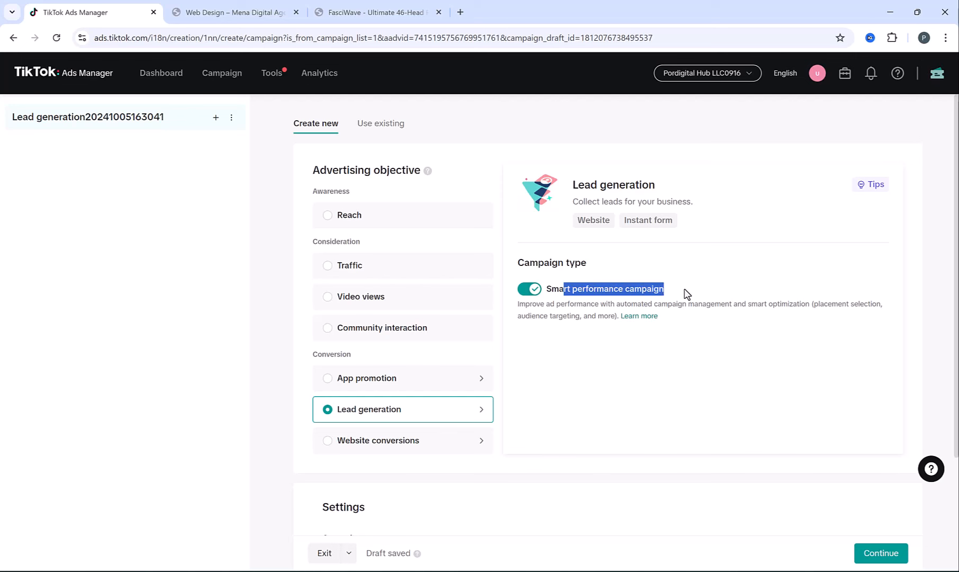
{"action": "left_click", "coordinate": [525, 290]}
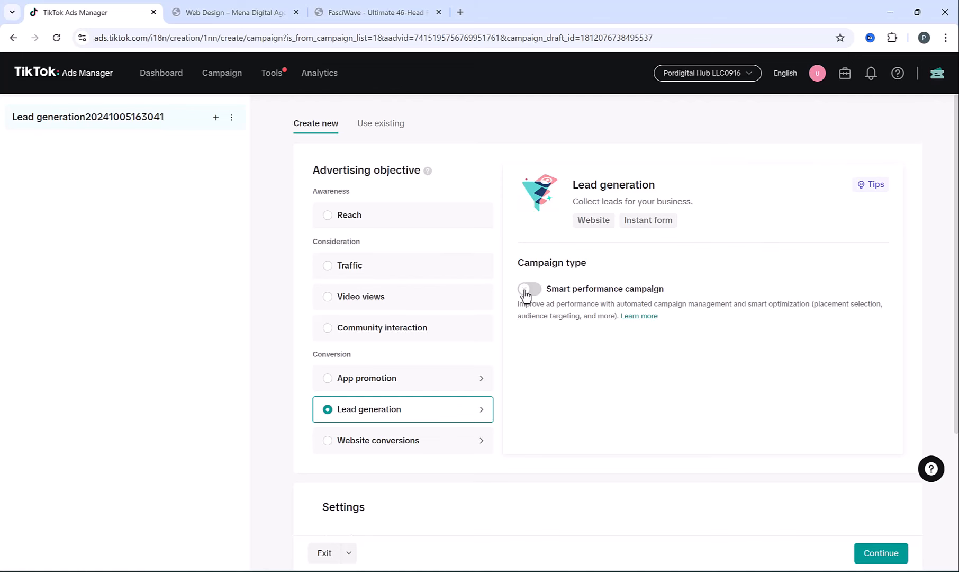
- Name the campaign 'Lead generation - Website Design' and continue to the ad group
{"action": "scroll", "coordinate": [531, 262], "scroll_direction": "down", "scroll_amount": 4}
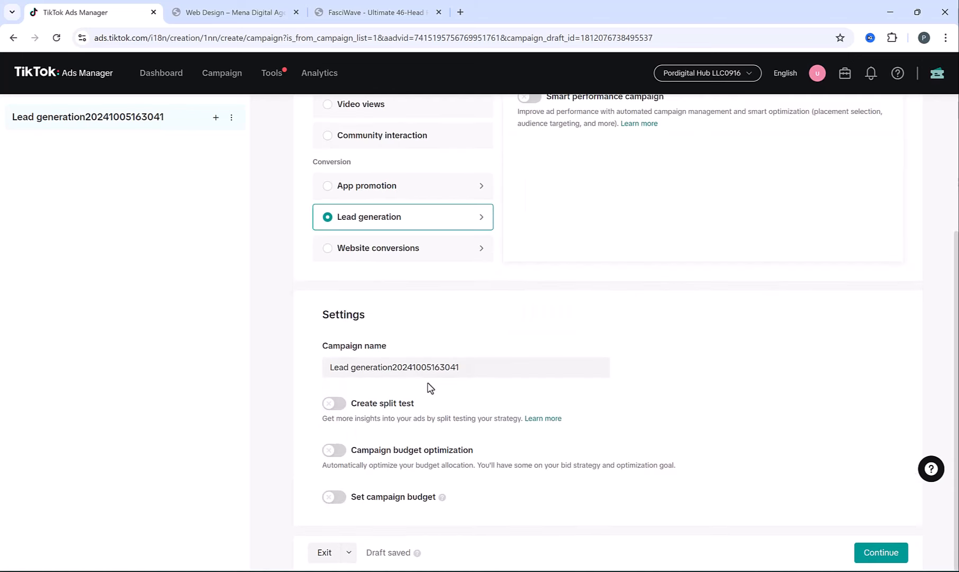
{"action": "left_click_drag", "start_coordinate": [392, 367], "coordinate": [661, 365]}
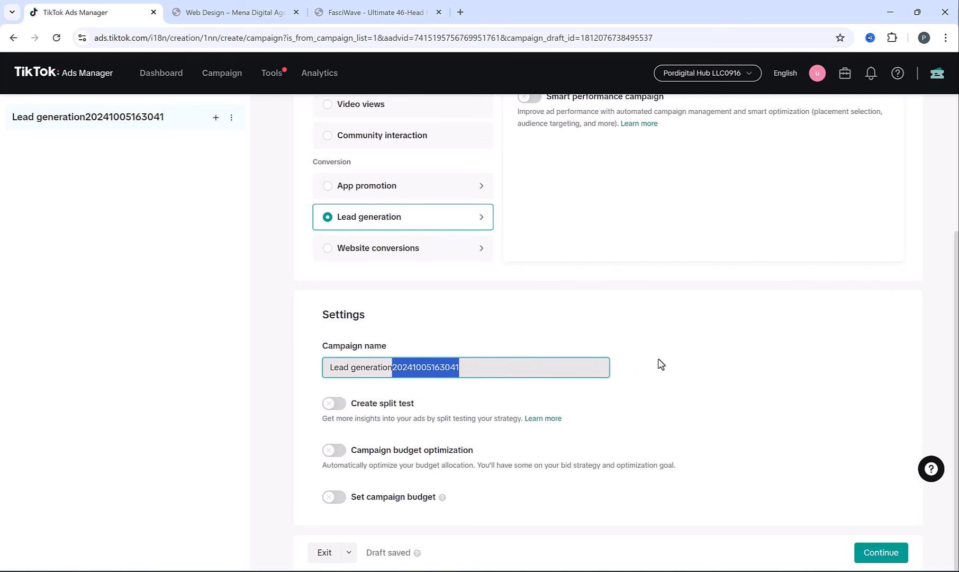
{"action": "type", "text": "- Website "}
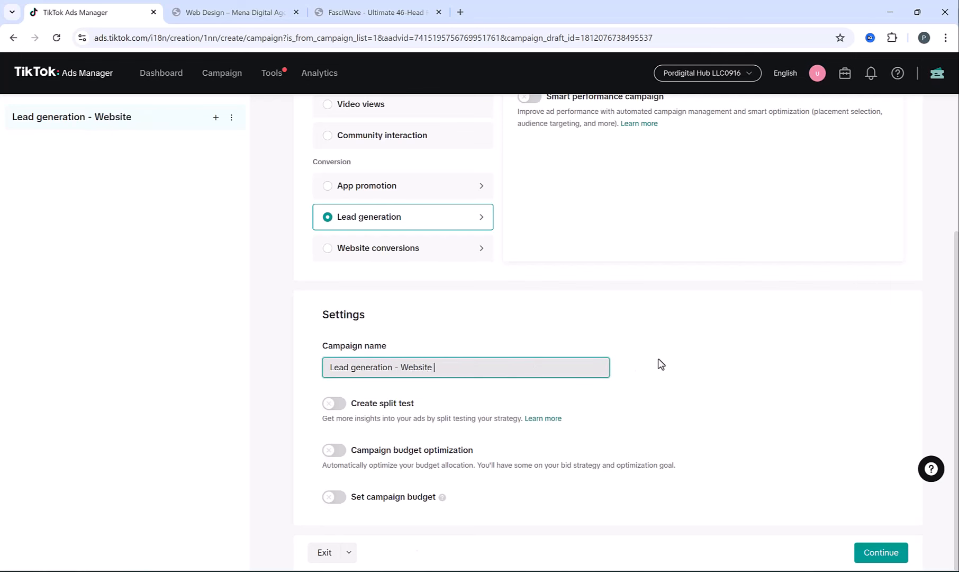
{"action": "type", "text": "Design"}
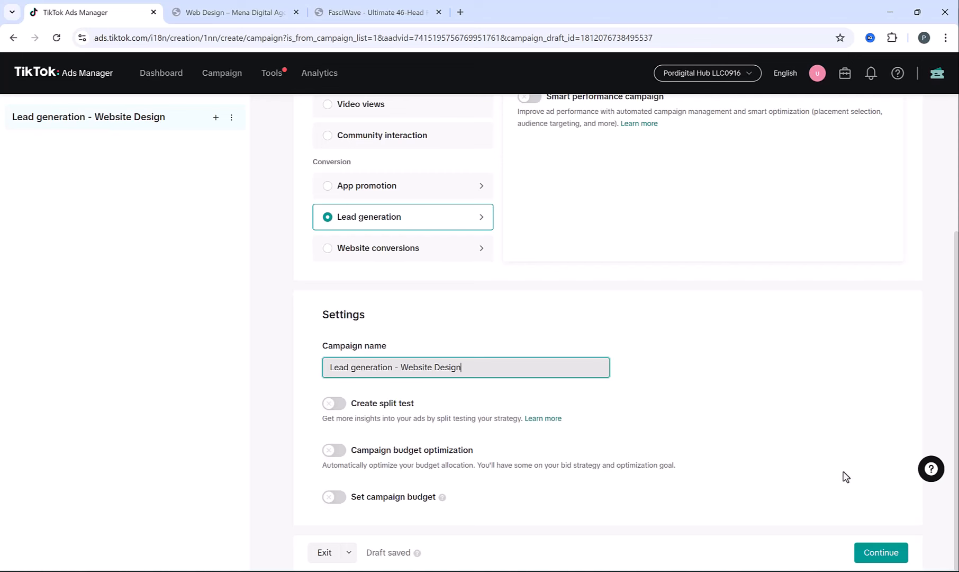
{"action": "left_click", "coordinate": [874, 552]}
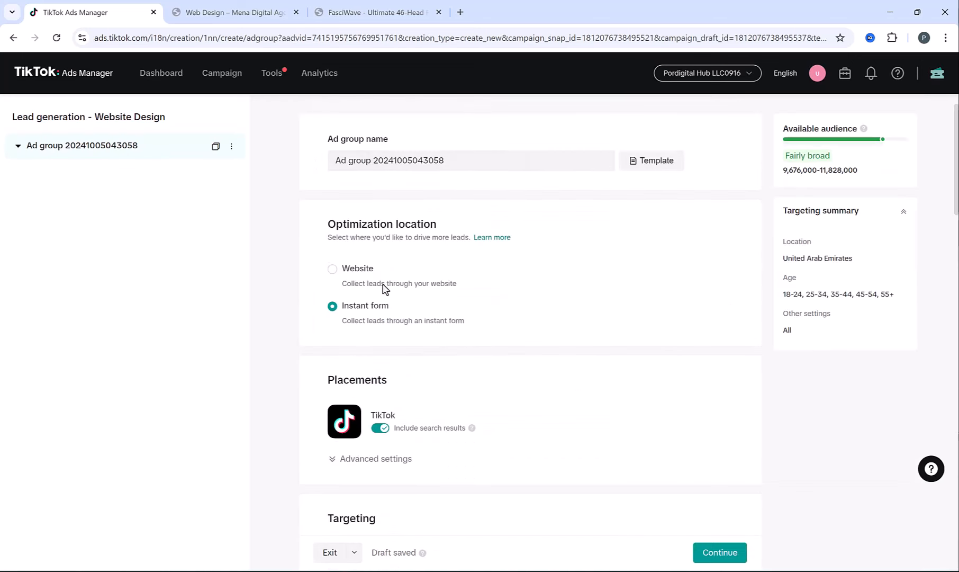
- Name the ad group 'Ad group 1'
{"action": "left_click_drag", "start_coordinate": [373, 160], "coordinate": [423, 160]}
{"action": "left_click_drag", "start_coordinate": [483, 175], "coordinate": [603, 176]}
{"action": "type", "text": "1"}
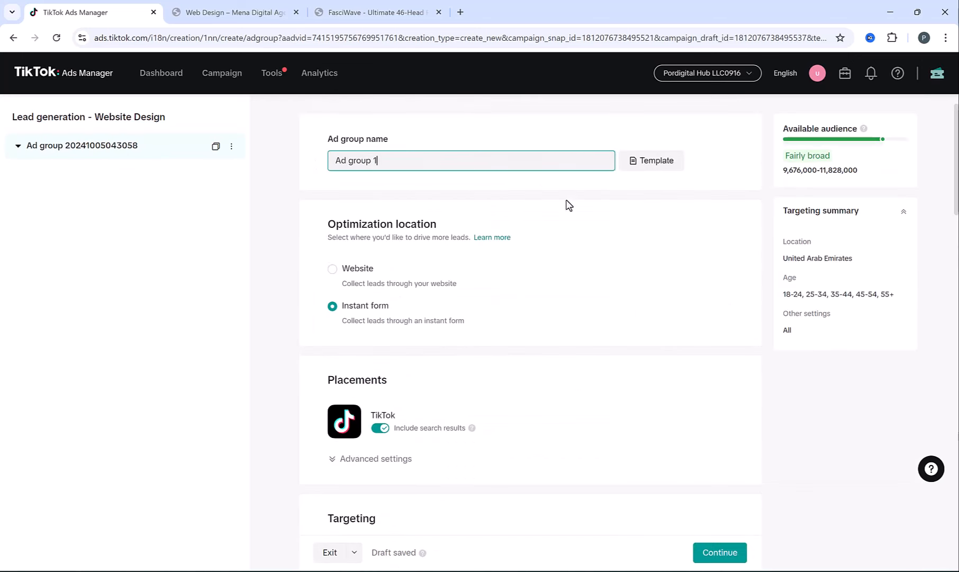
{"action": "left_click", "coordinate": [491, 189]}
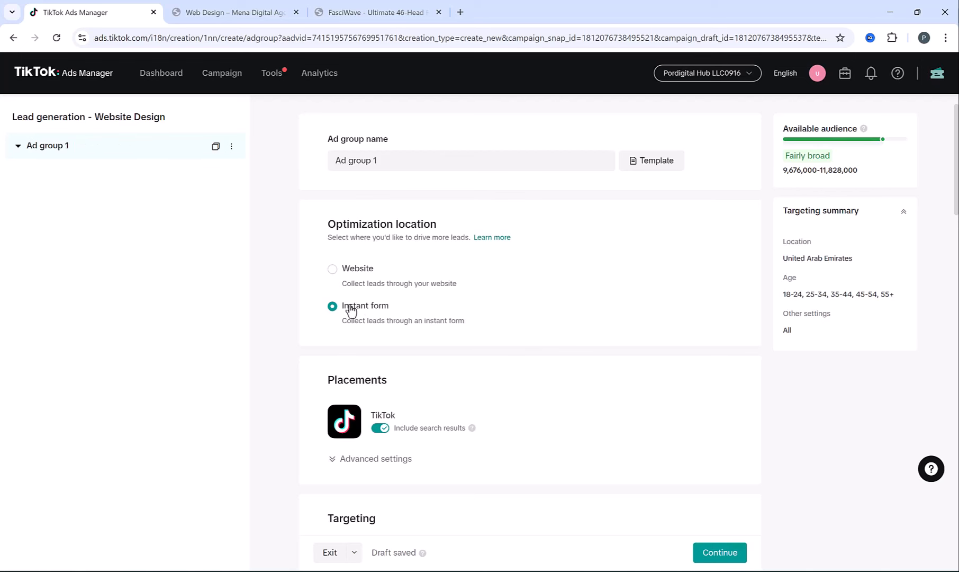
- Keep Instant form, expand advanced placement settings, and review Targeting and Budget & schedule
{"action": "left_click_drag", "start_coordinate": [342, 320], "coordinate": [455, 334]}
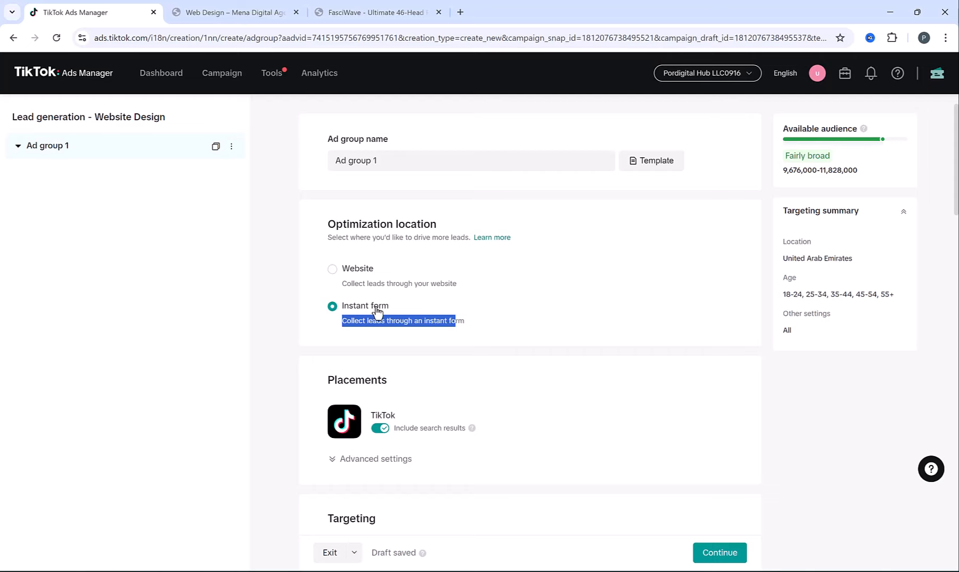
{"action": "scroll", "coordinate": [407, 318], "scroll_direction": "down", "scroll_amount": 2}
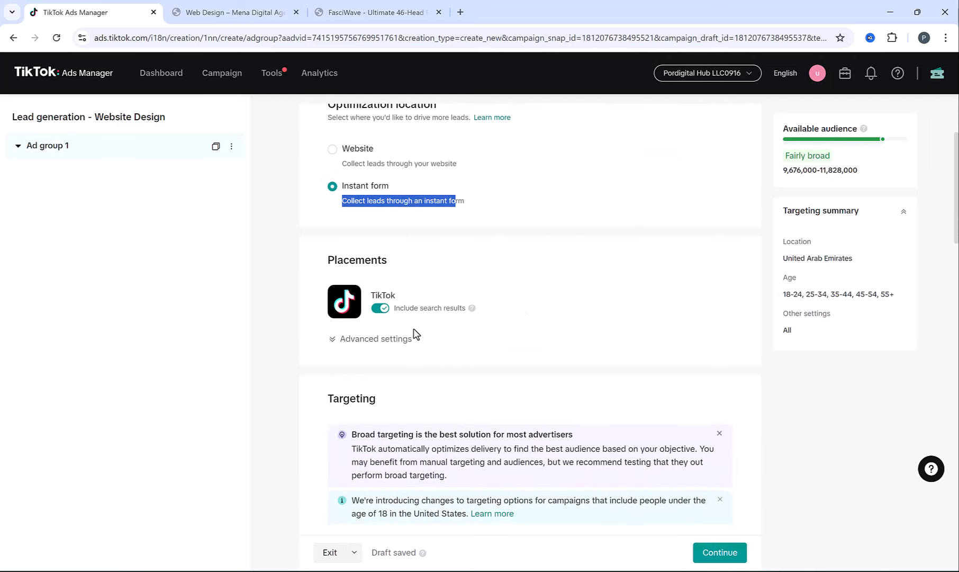
{"action": "left_click", "coordinate": [402, 338]}
{"action": "scroll", "coordinate": [506, 295], "scroll_direction": "down", "scroll_amount": 7}
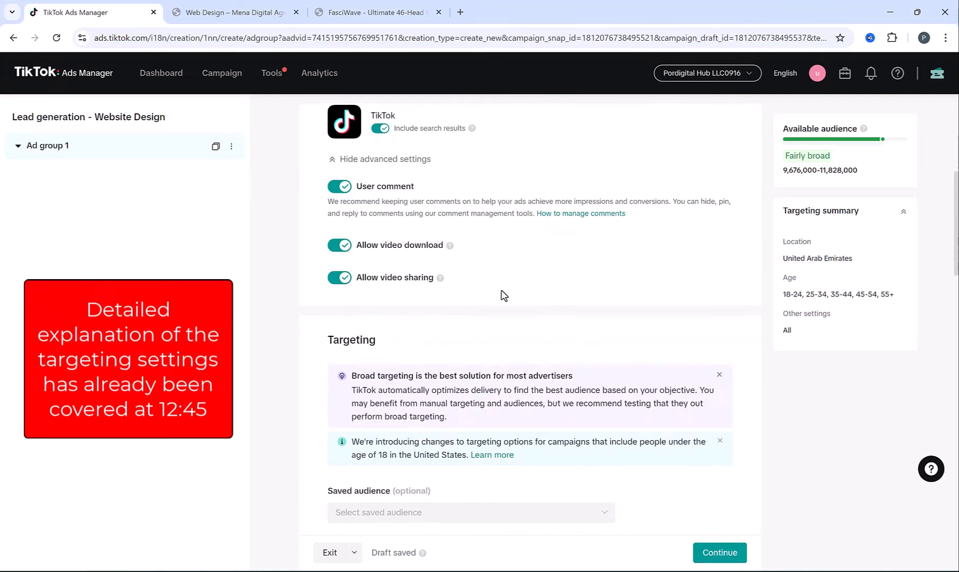
{"action": "scroll", "coordinate": [402, 328], "scroll_direction": "down", "scroll_amount": 3}
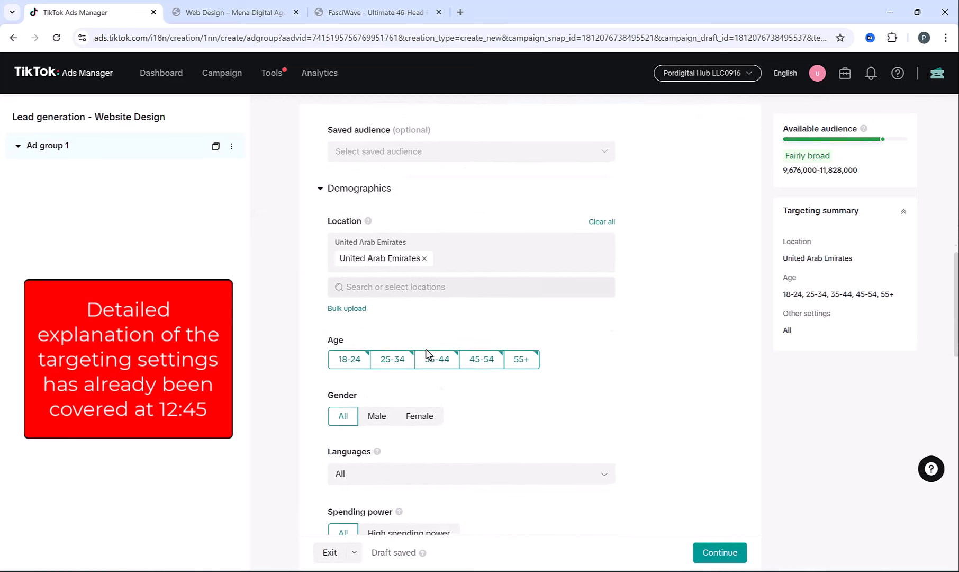
{"action": "scroll", "coordinate": [432, 324], "scroll_direction": "down", "scroll_amount": 4}
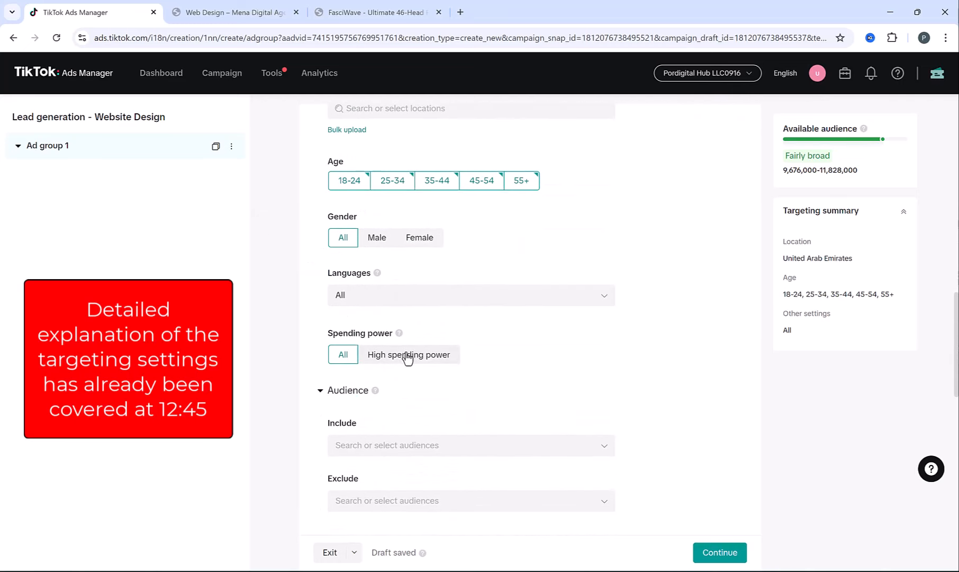
{"action": "scroll", "coordinate": [375, 343], "scroll_direction": "down", "scroll_amount": 3}
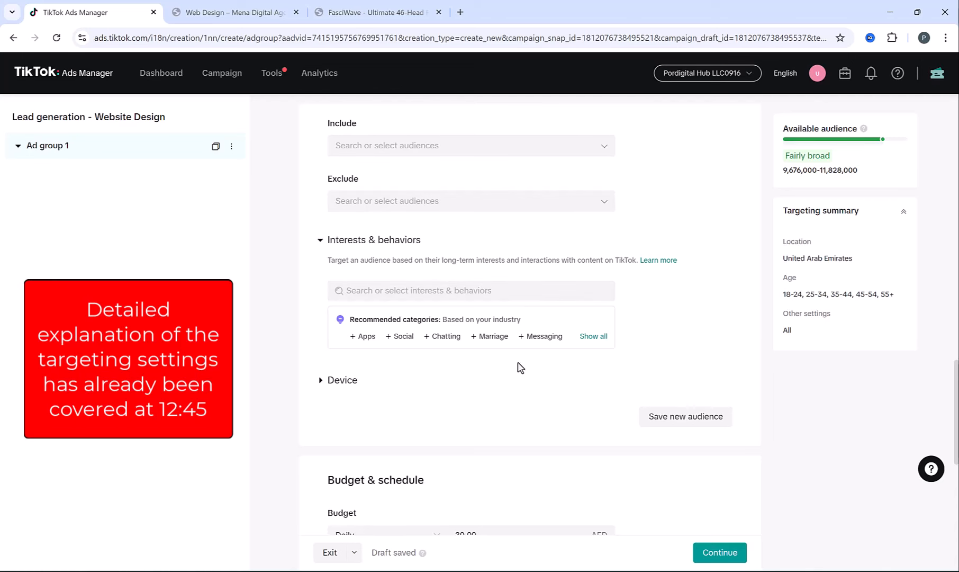
{"action": "scroll", "coordinate": [520, 366], "scroll_direction": "down", "scroll_amount": 3}
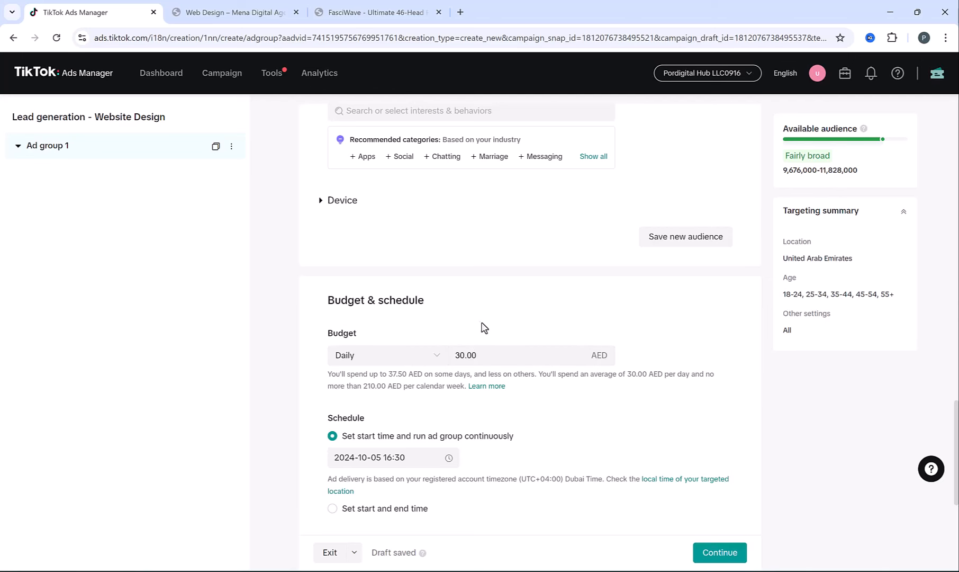
{"action": "scroll", "coordinate": [484, 328], "scroll_direction": "down", "scroll_amount": 5}
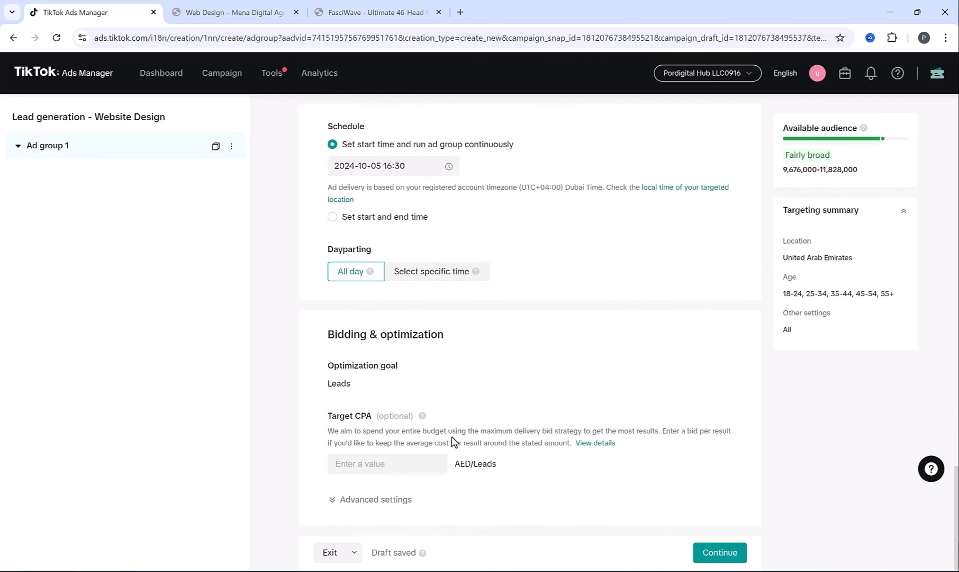
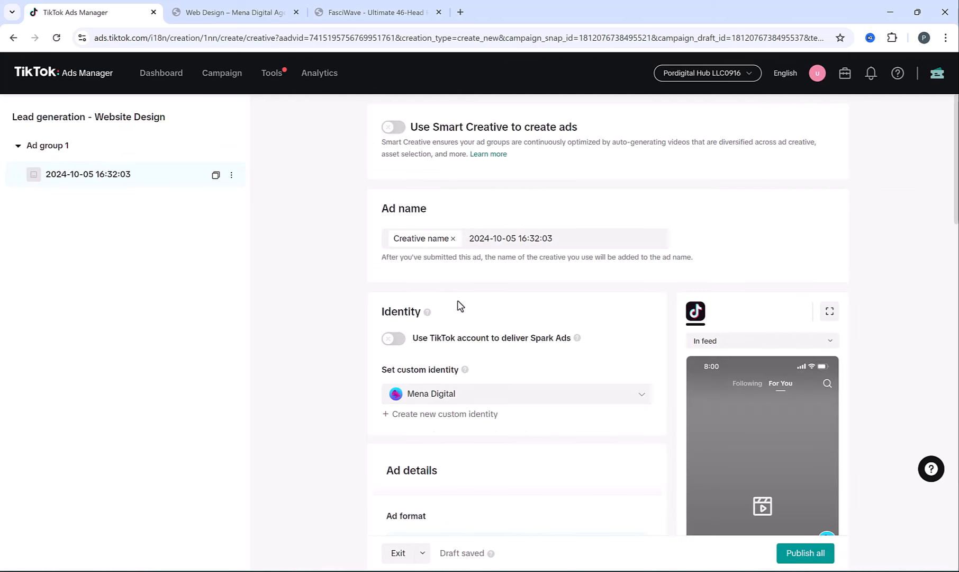
- Use Website design Ad1.mov from the library as the ad video and paste in the ad text
{"action": "scroll", "coordinate": [459, 306], "scroll_direction": "down", "scroll_amount": 5}
{"action": "scroll", "coordinate": [381, 295], "scroll_direction": "down", "scroll_amount": 2}
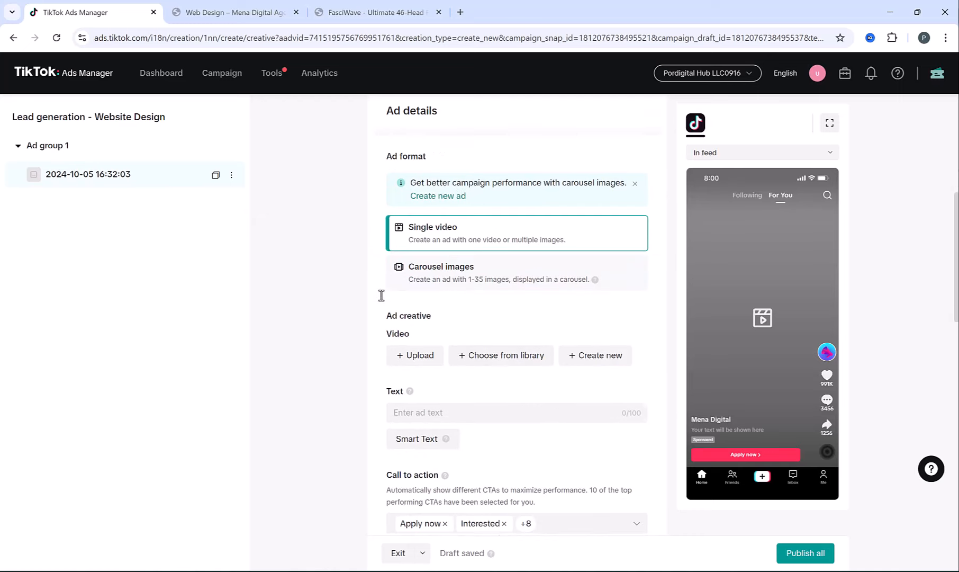
{"action": "left_click", "coordinate": [510, 360]}
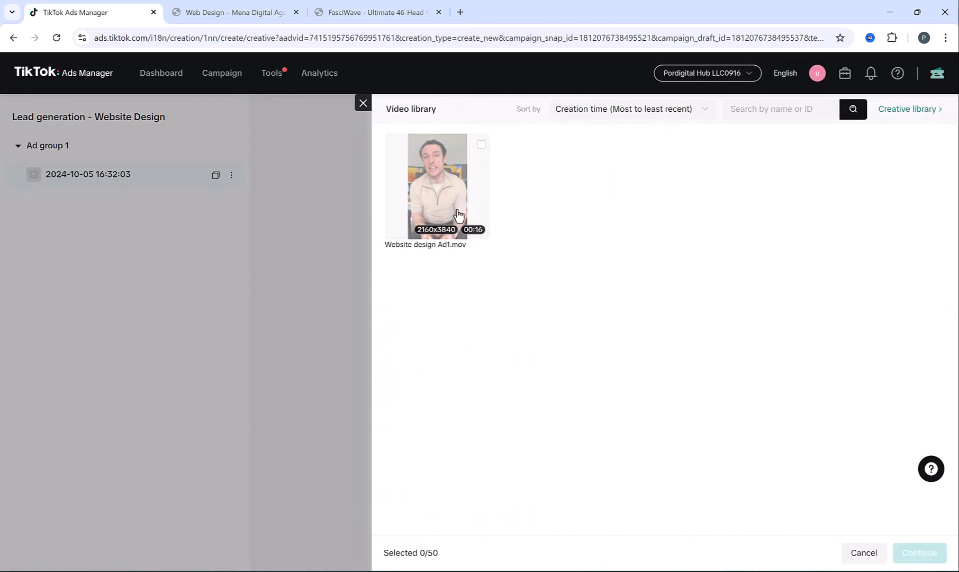
{"action": "left_click", "coordinate": [435, 188]}
{"action": "left_click", "coordinate": [919, 552]}
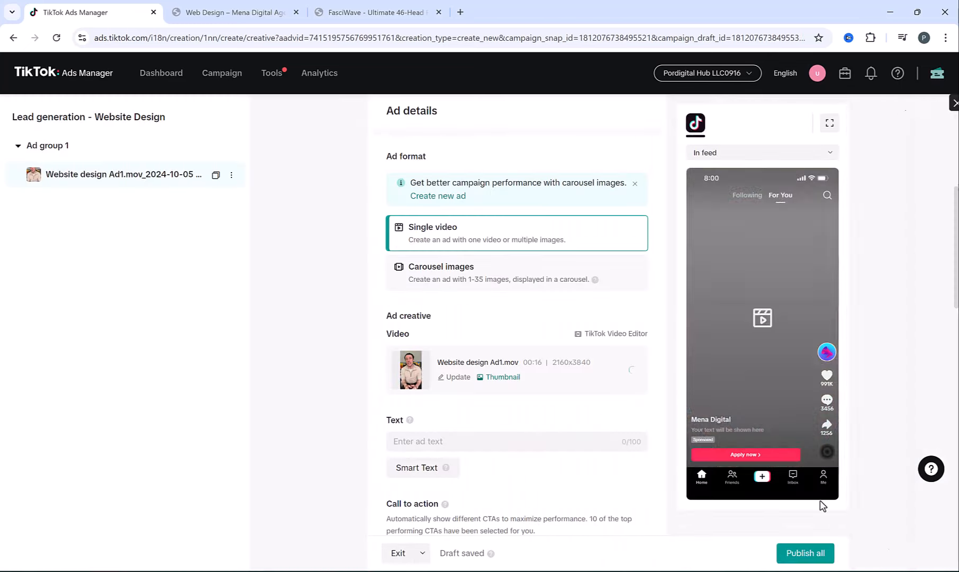
{"action": "left_click", "coordinate": [508, 442]}
{"action": "type", "text": "Our expert designers craft stunning, mobile-friendly websites to elevate your brand."}
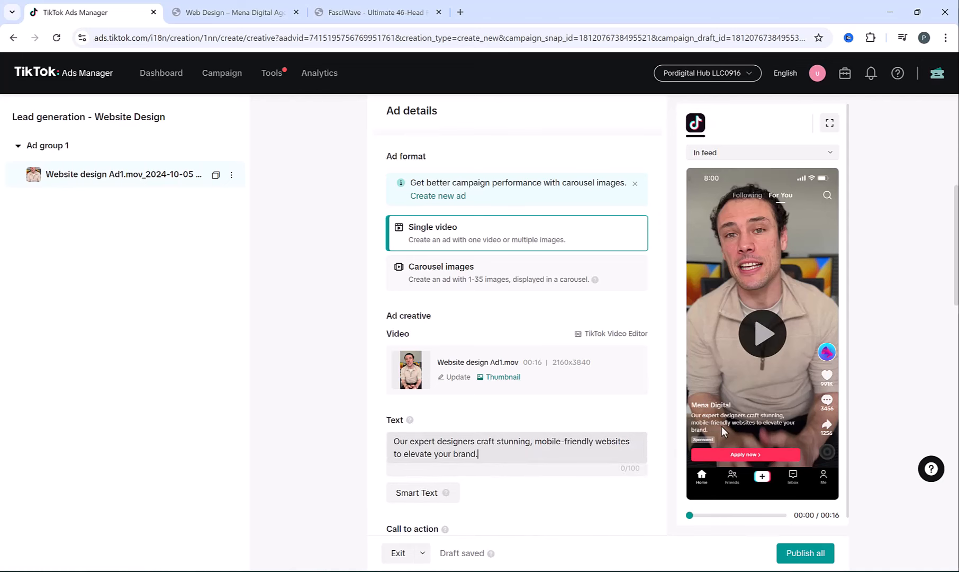
- Start creating a new Instant Form from the Destination section
{"action": "scroll", "coordinate": [384, 361], "scroll_direction": "down", "scroll_amount": 7}
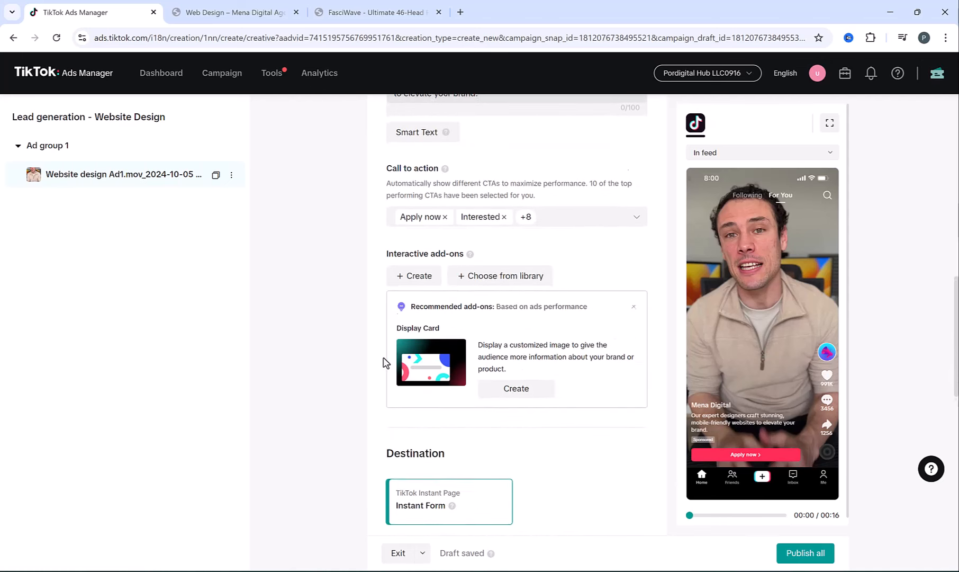
{"action": "scroll", "coordinate": [421, 402], "scroll_direction": "down", "scroll_amount": 2}
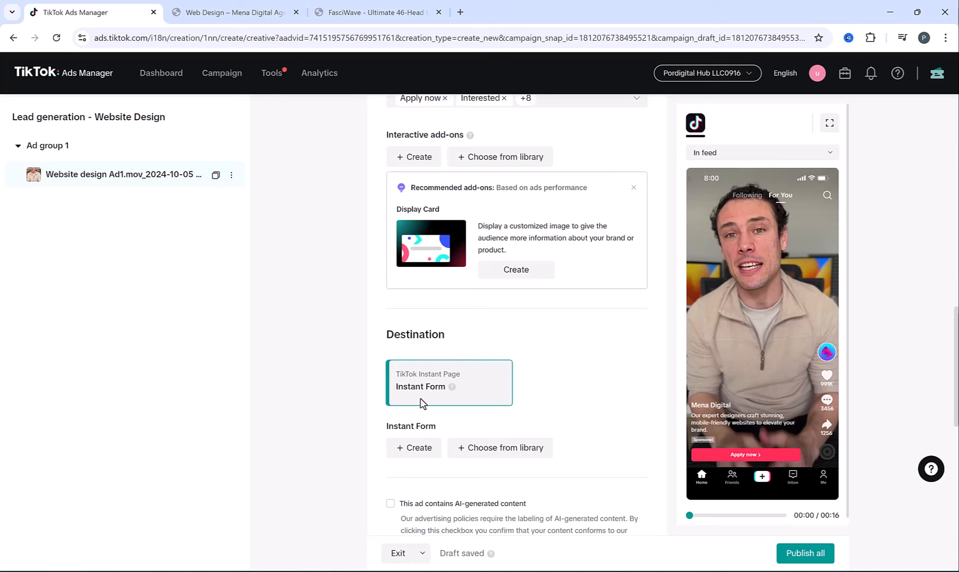
{"action": "left_click", "coordinate": [409, 461]}
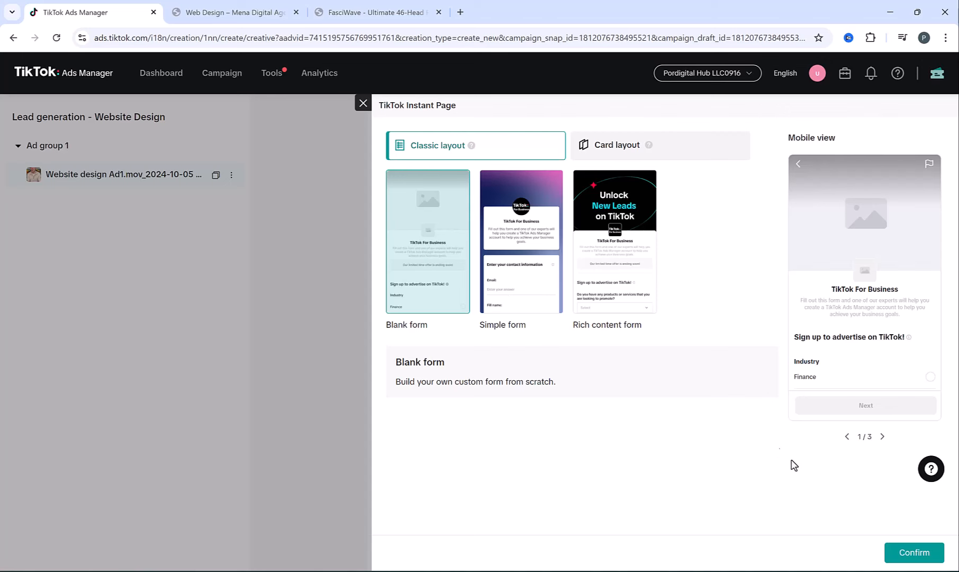
- Start from the Blank form template and keep English as the form language
{"action": "left_click", "coordinate": [914, 552]}
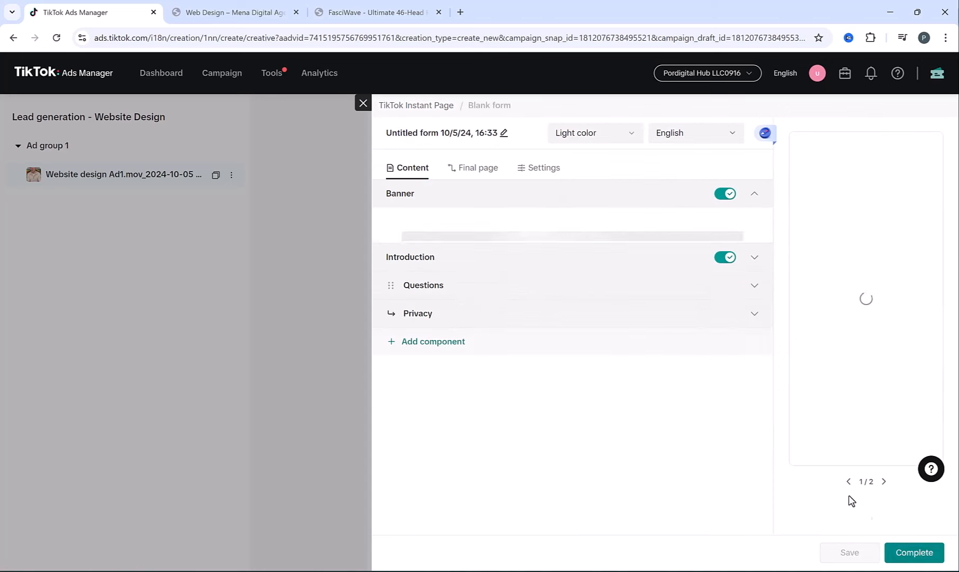
{"action": "left_click", "coordinate": [675, 135]}
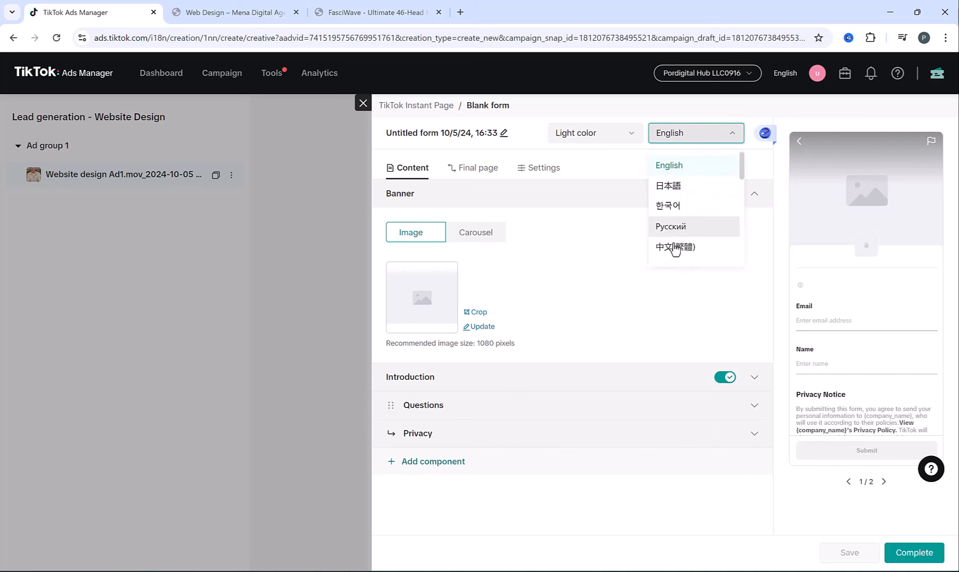
{"action": "left_click", "coordinate": [607, 239]}
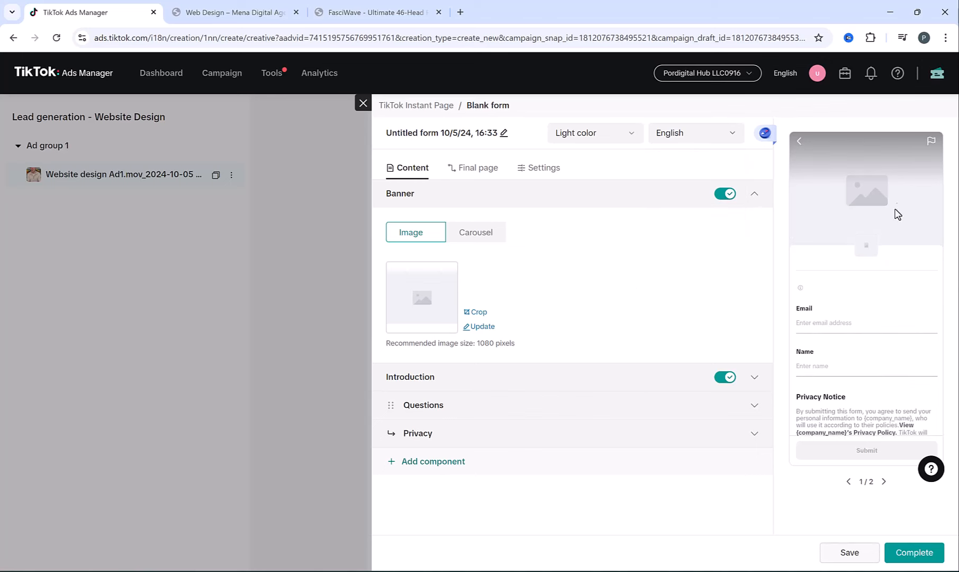
- Set the banner to the pexels-pixabay laptop desk photo with the default crop
{"action": "left_click", "coordinate": [479, 327]}
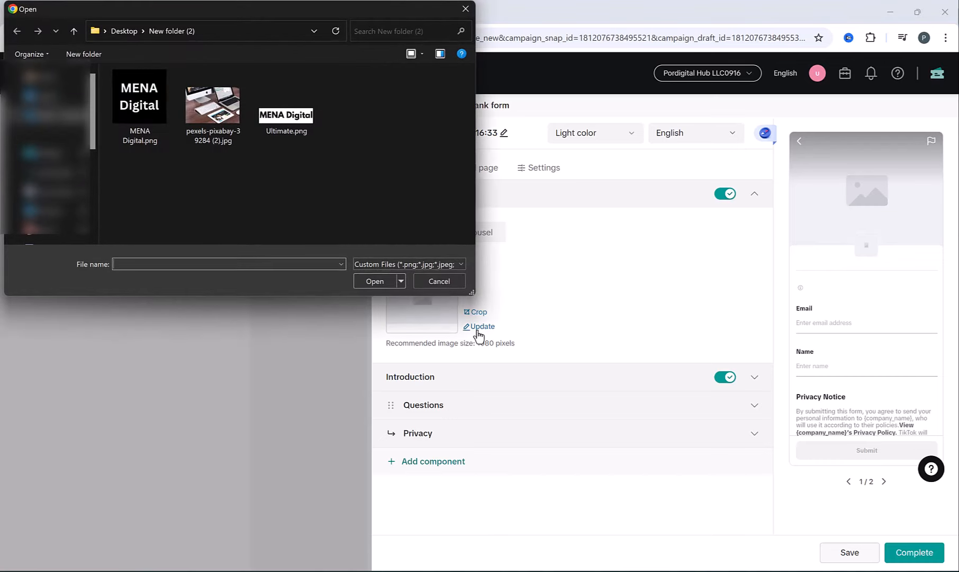
{"action": "double_click", "coordinate": [212, 106]}
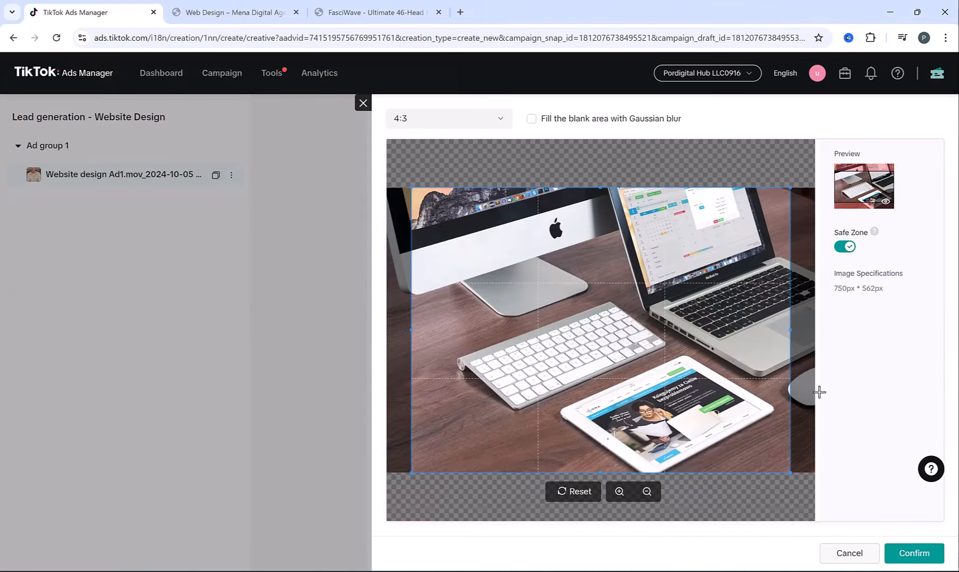
{"action": "left_click", "coordinate": [914, 553]}
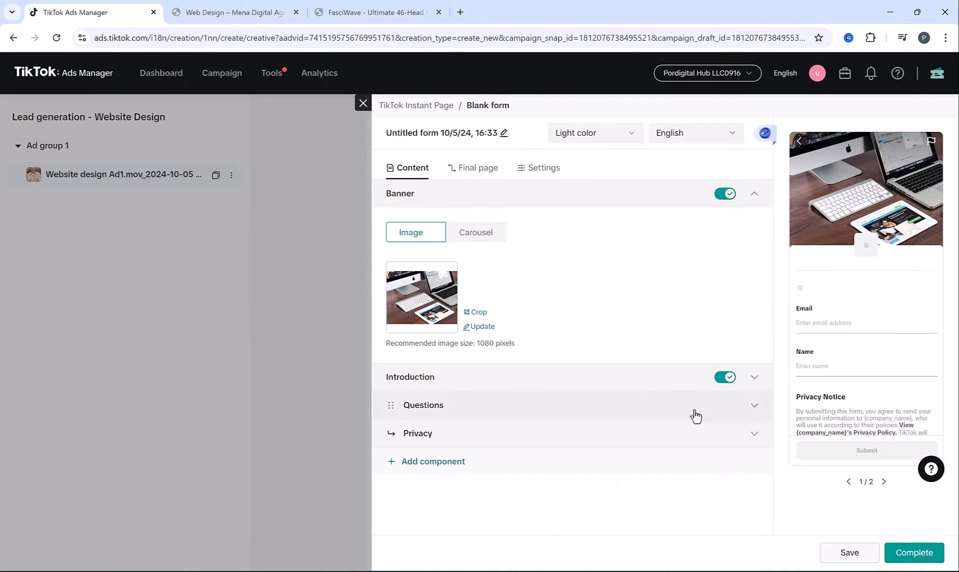
{"action": "left_click", "coordinate": [605, 416]}
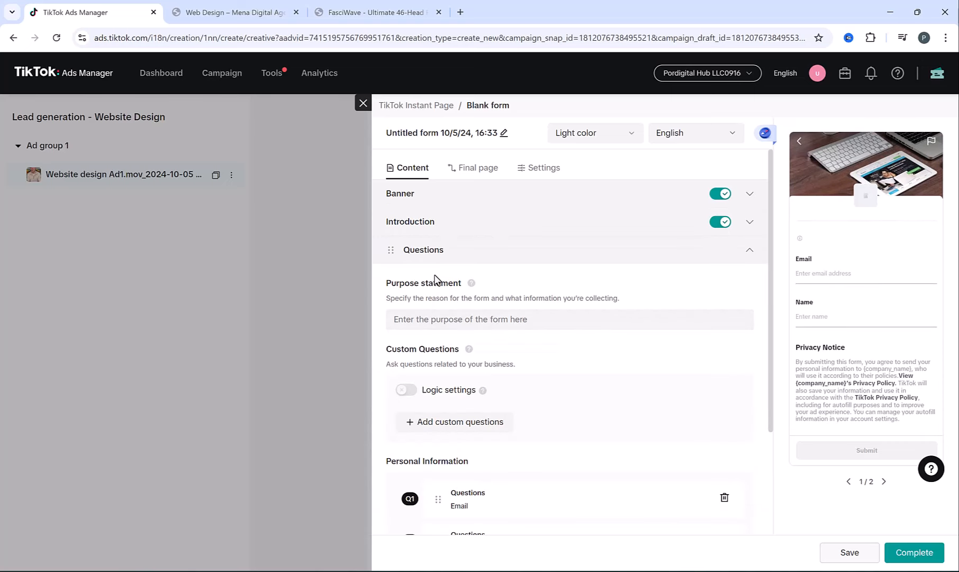
- Paste the form's purpose statement and move Email below Name
{"action": "left_click", "coordinate": [437, 320]}
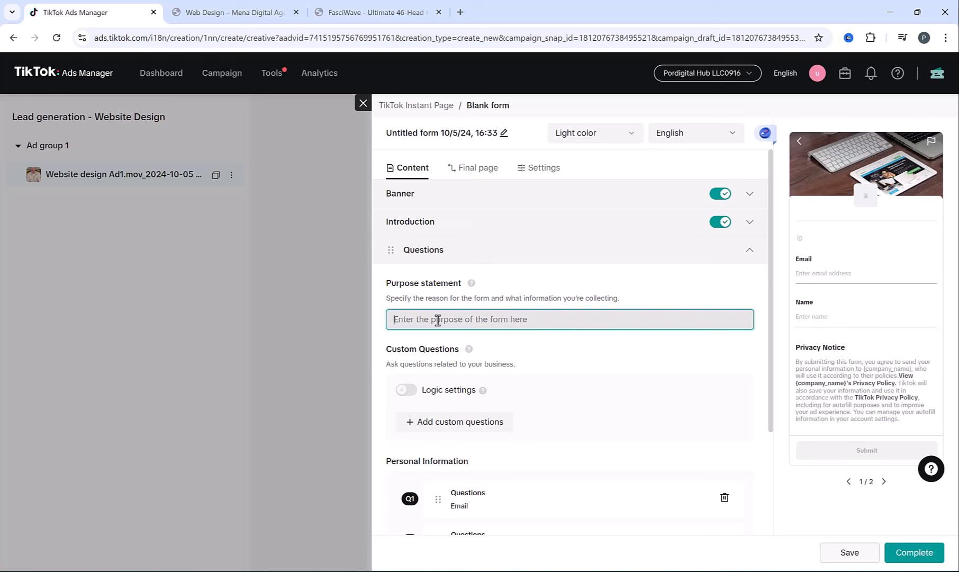
{"action": "type", "text": "kindly answer these questions to help us assist you more effectively"}
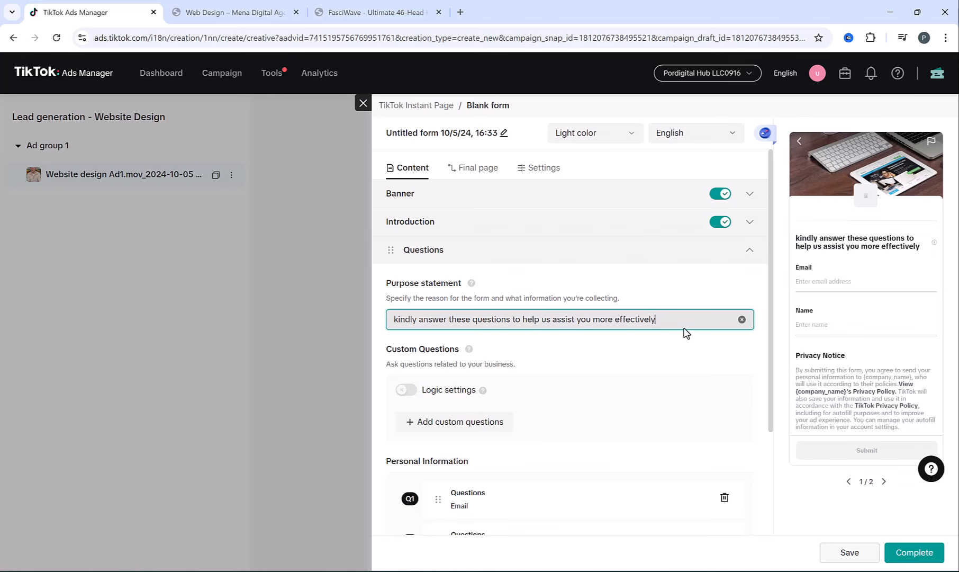
{"action": "scroll", "coordinate": [567, 319], "scroll_direction": "down", "scroll_amount": 3}
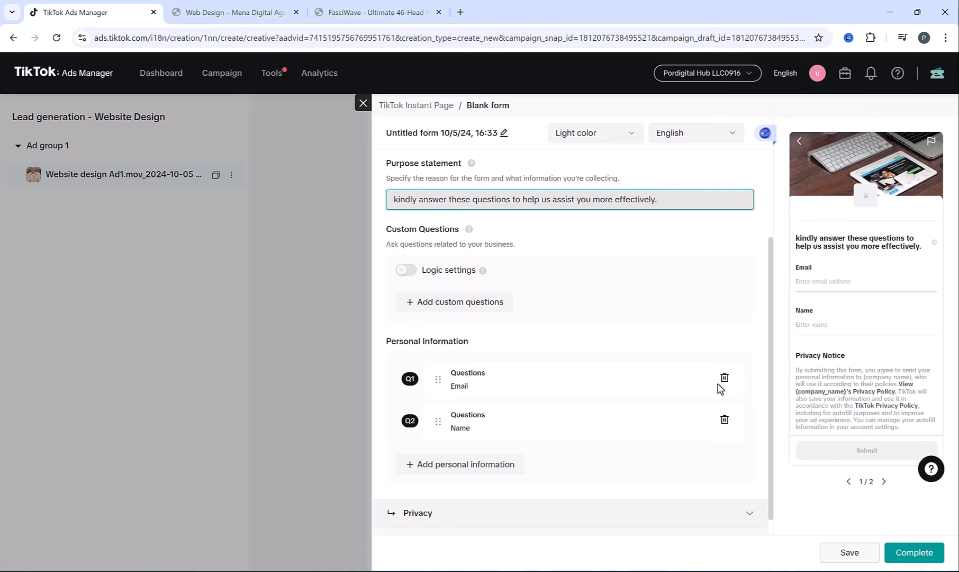
{"action": "left_click_drag", "start_coordinate": [438, 379], "coordinate": [440, 419]}
- Add a Phone number question from Contact information
{"action": "left_click", "coordinate": [454, 464]}
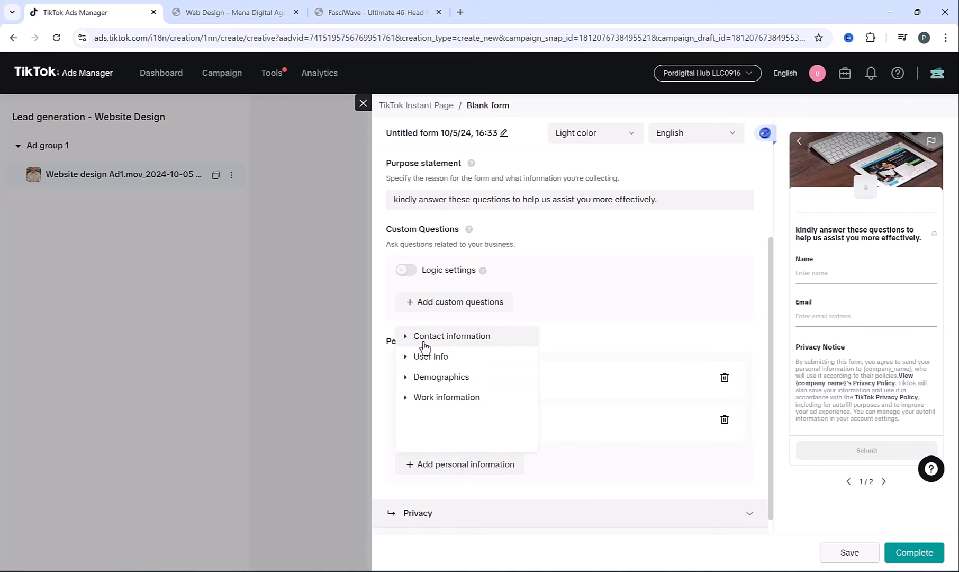
{"action": "left_click", "coordinate": [405, 337]}
{"action": "left_click", "coordinate": [444, 364]}
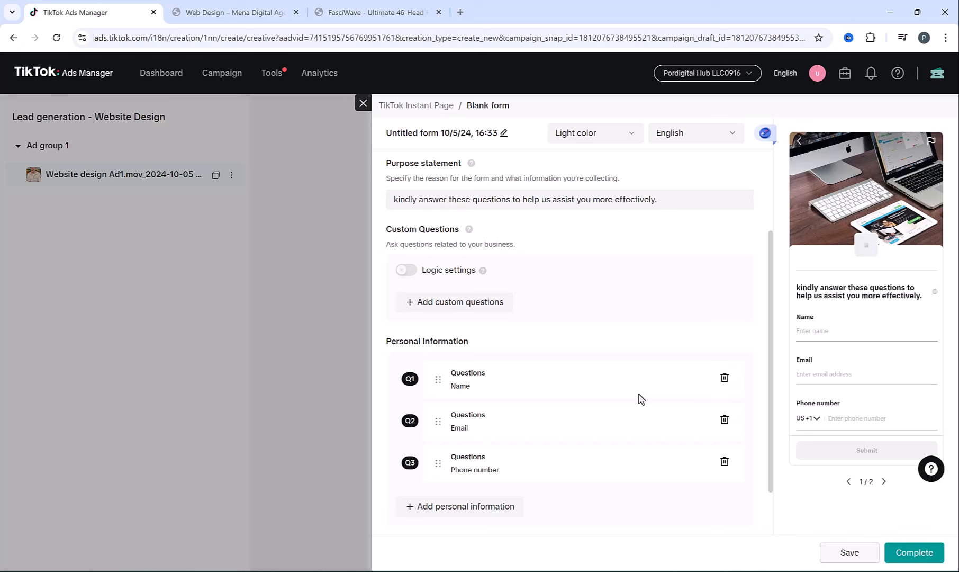
- Browse the Work, Demographics and User Info categories without adding another question
{"action": "left_click", "coordinate": [461, 505]}
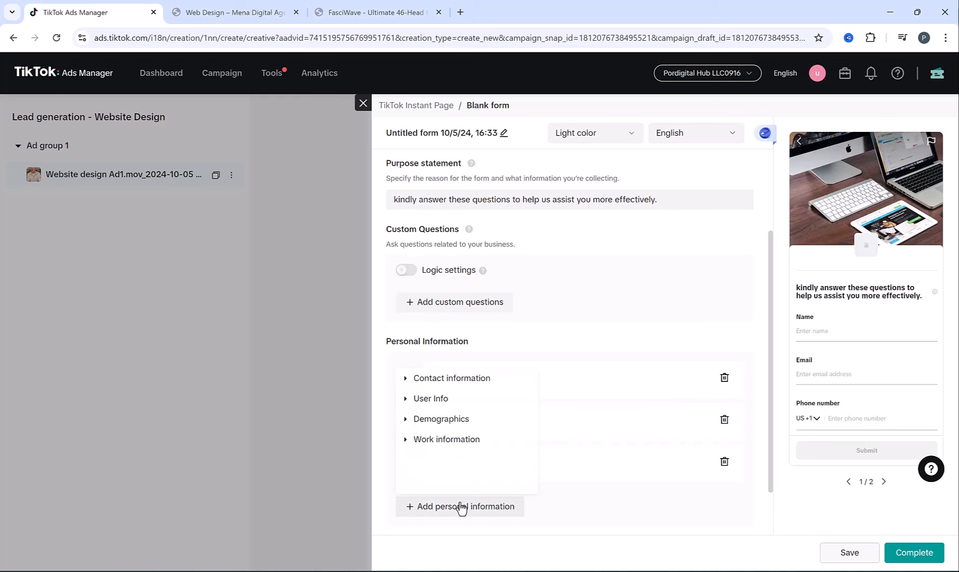
{"action": "left_click", "coordinate": [409, 443]}
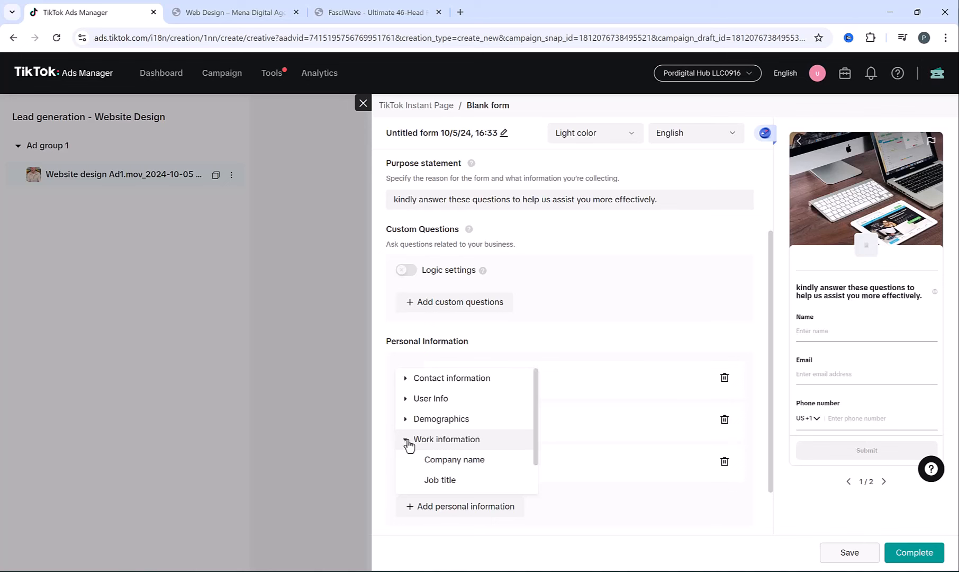
{"action": "scroll", "coordinate": [407, 447], "scroll_direction": "down", "scroll_amount": 1}
{"action": "scroll", "coordinate": [410, 445], "scroll_direction": "up", "scroll_amount": 1}
{"action": "left_click", "coordinate": [406, 419]}
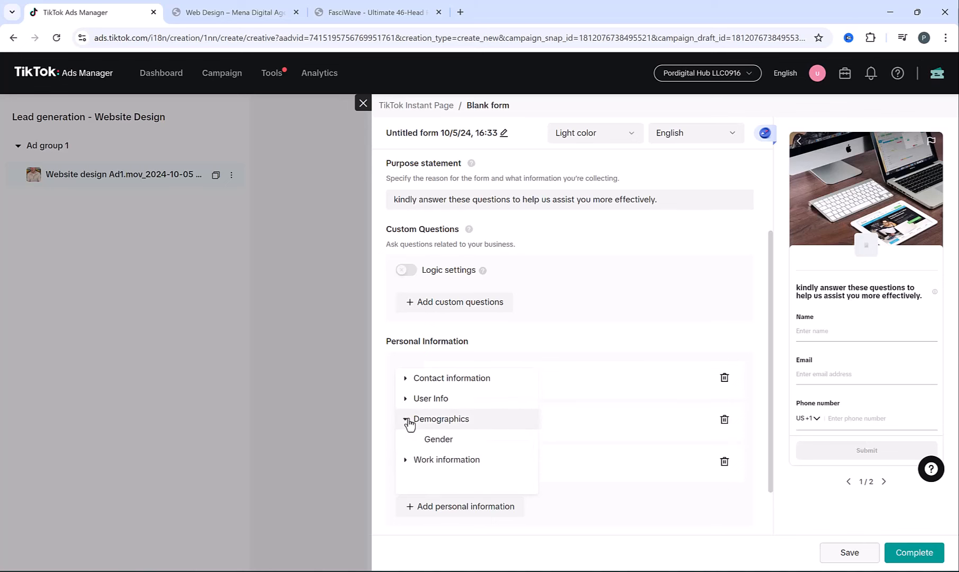
{"action": "left_click", "coordinate": [406, 400]}
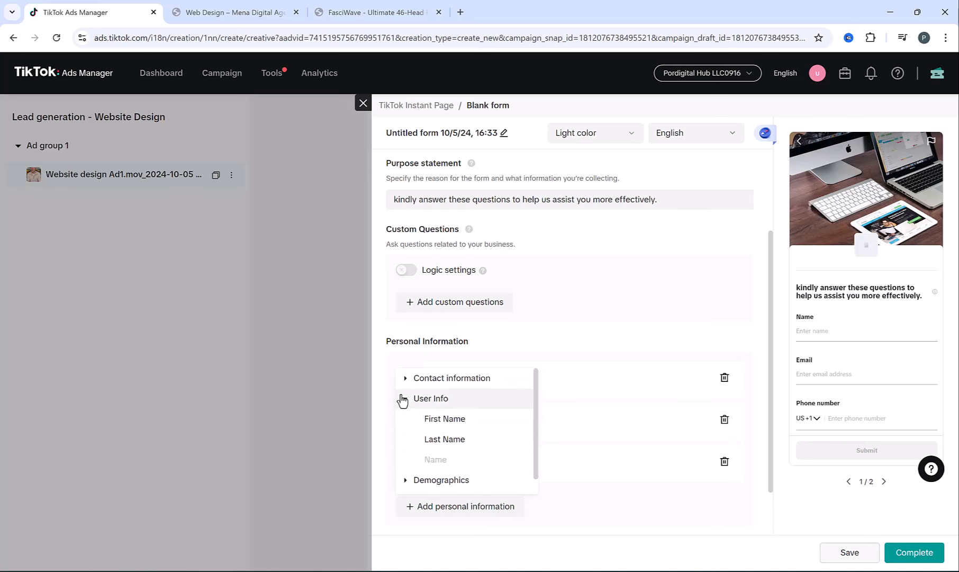
{"action": "left_click", "coordinate": [405, 399]}
{"action": "left_click", "coordinate": [408, 378]}
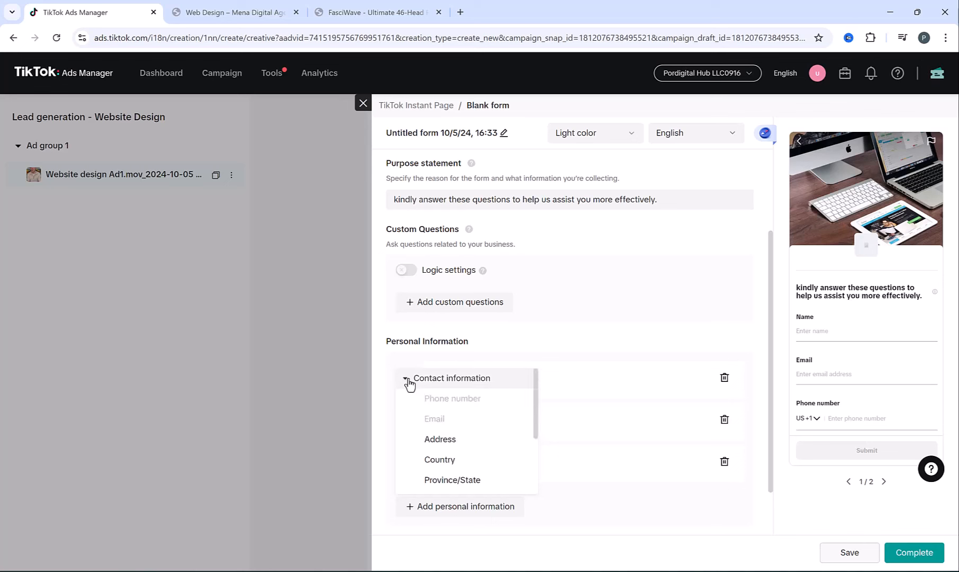
{"action": "scroll", "coordinate": [423, 408], "scroll_direction": "down", "scroll_amount": 2}
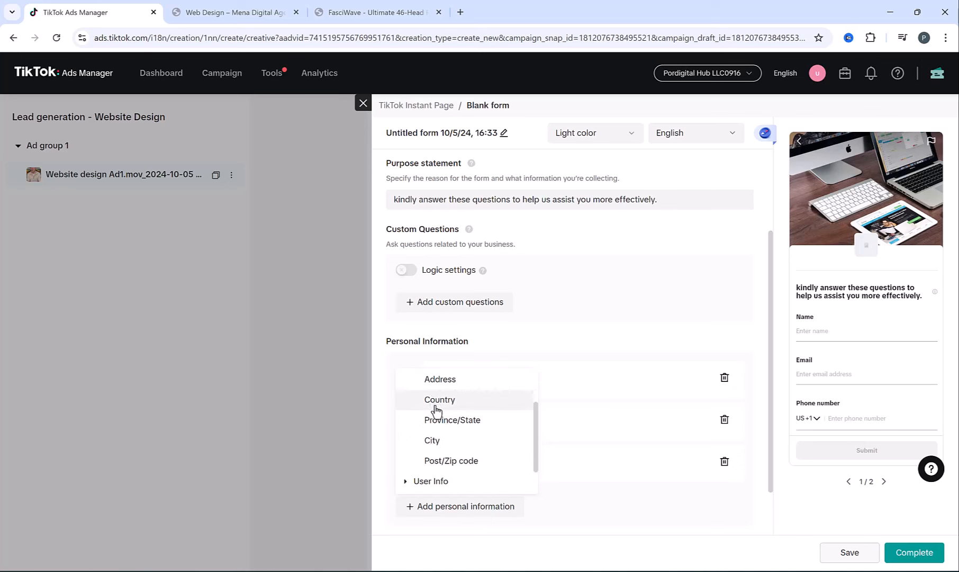
{"action": "left_click", "coordinate": [622, 504]}
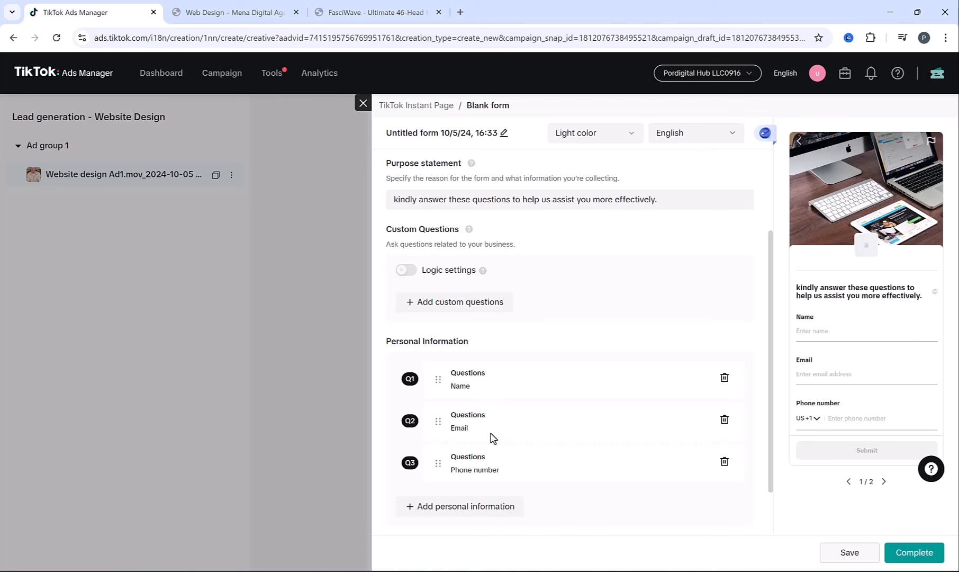
{"action": "left_click", "coordinate": [443, 312]}
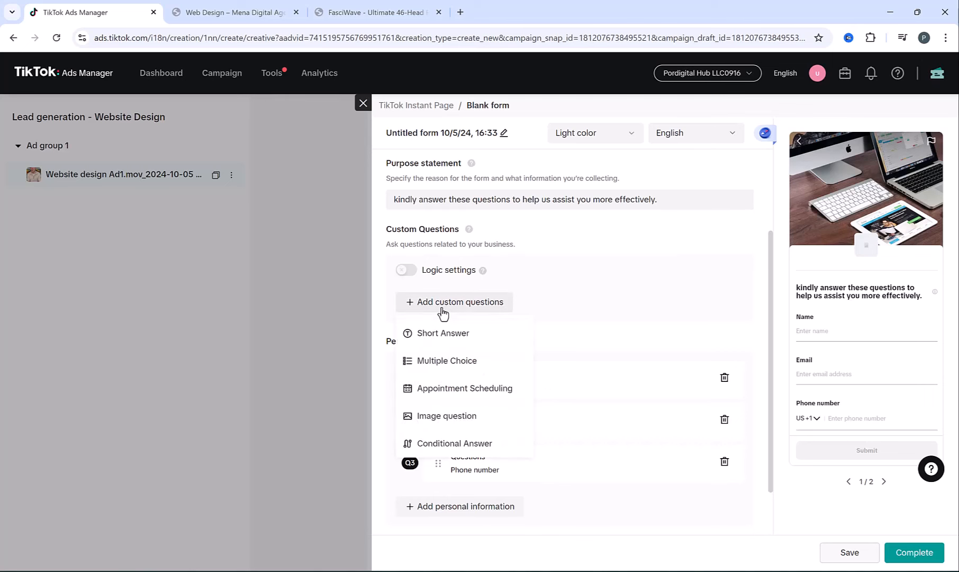
- Add a multiple-choice website-type question with answers Company Website and Ecommerce Website
{"action": "left_click", "coordinate": [447, 363]}
{"action": "type", "text": "How would you describe the type of website you're looking to create?"}
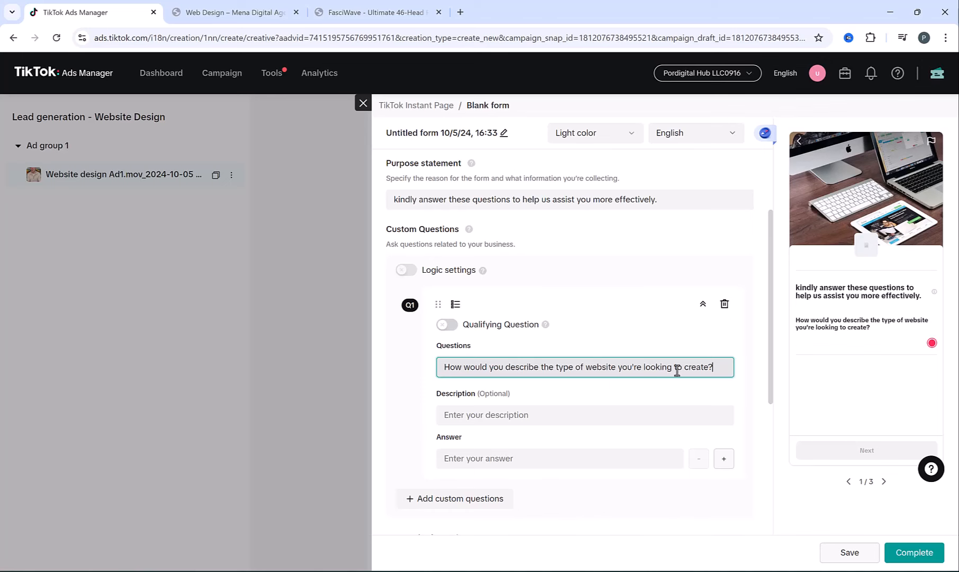
{"action": "scroll", "coordinate": [602, 394], "scroll_direction": "down", "scroll_amount": 1}
{"action": "left_click", "coordinate": [506, 399]}
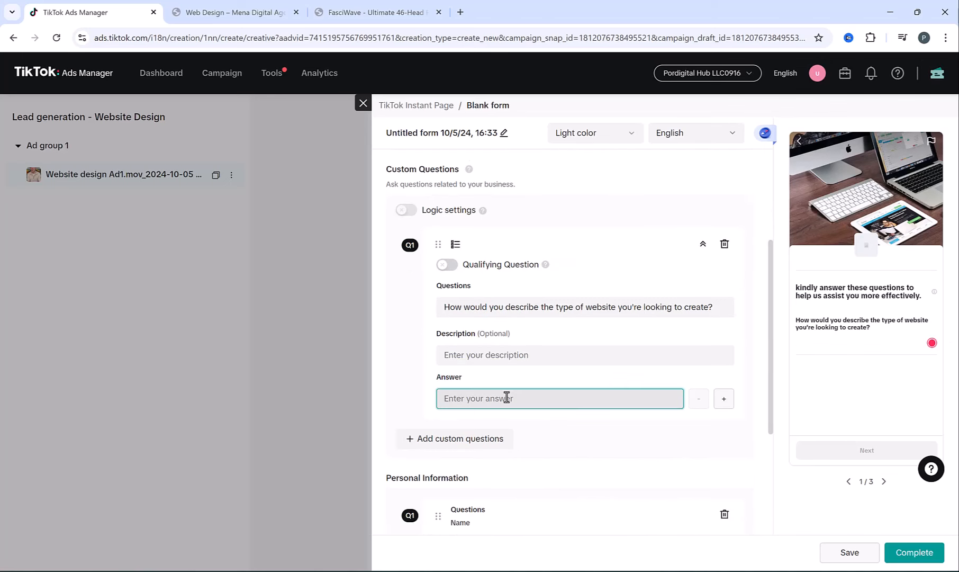
{"action": "type", "text": "Company "}
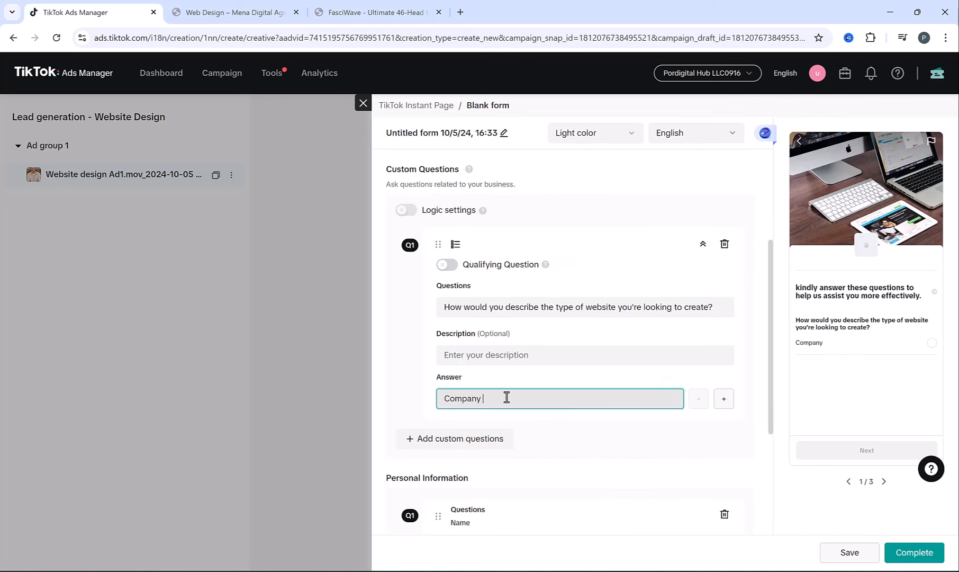
{"action": "type", "text": "Website"}
{"action": "left_click", "coordinate": [720, 398]}
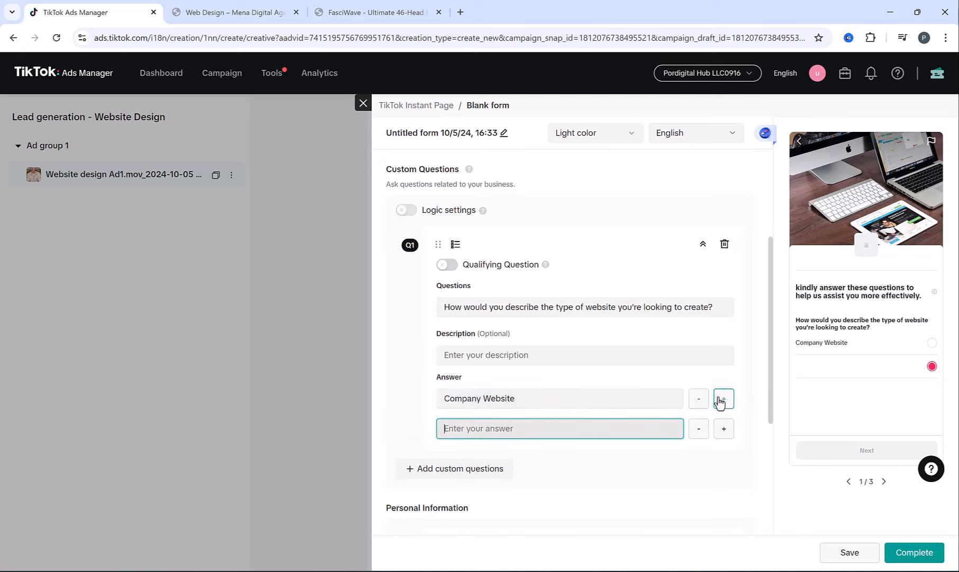
{"action": "type", "text": "Eco"}
{"action": "type", "text": "mmer"}
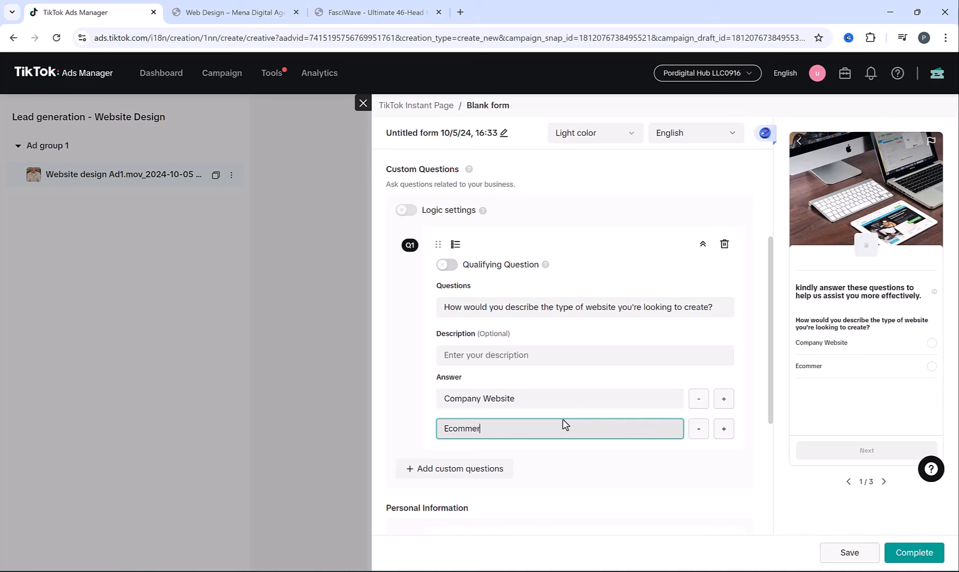
{"action": "type", "text": "ce Website"}
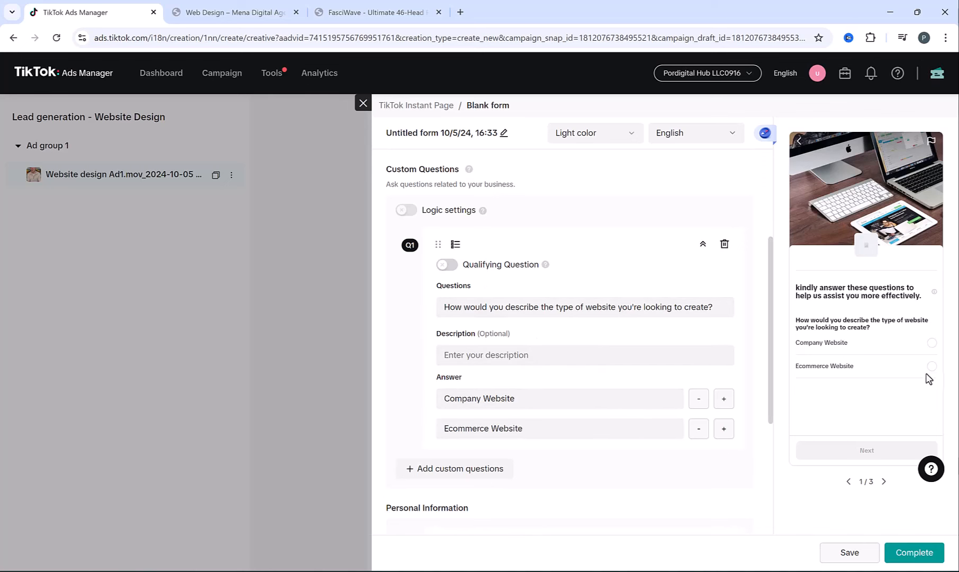
{"action": "left_click", "coordinate": [932, 342]}
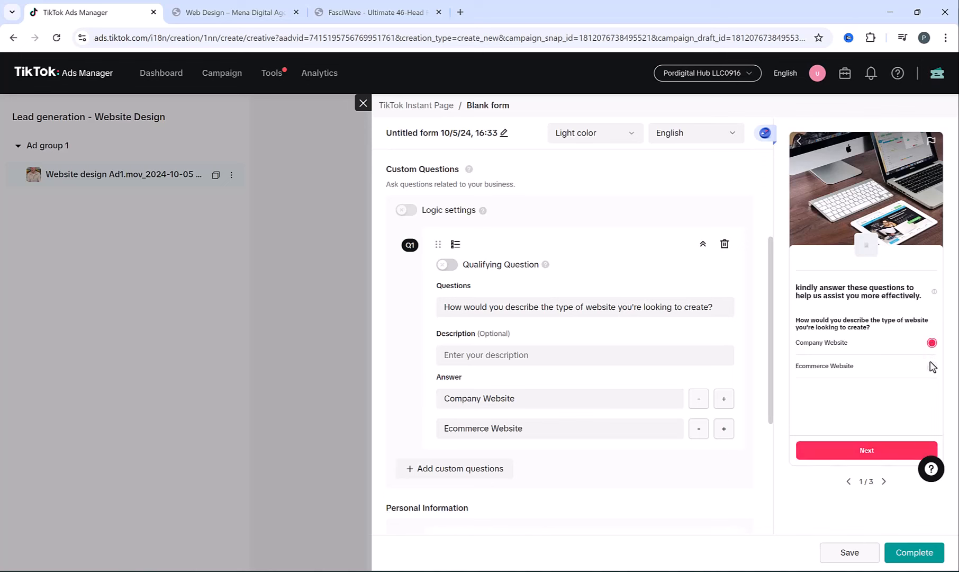
{"action": "left_click", "coordinate": [933, 365]}
{"action": "scroll", "coordinate": [529, 366], "scroll_direction": "down", "scroll_amount": 1}
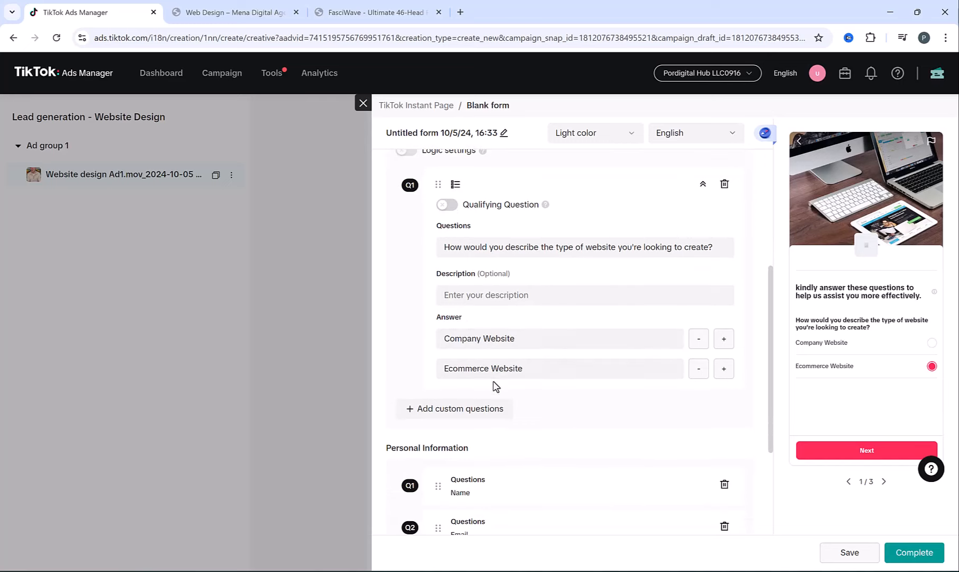
- Add a multiple-choice question 'Do you currently have a website?' with answers Yes and No
{"action": "left_click", "coordinate": [450, 407]}
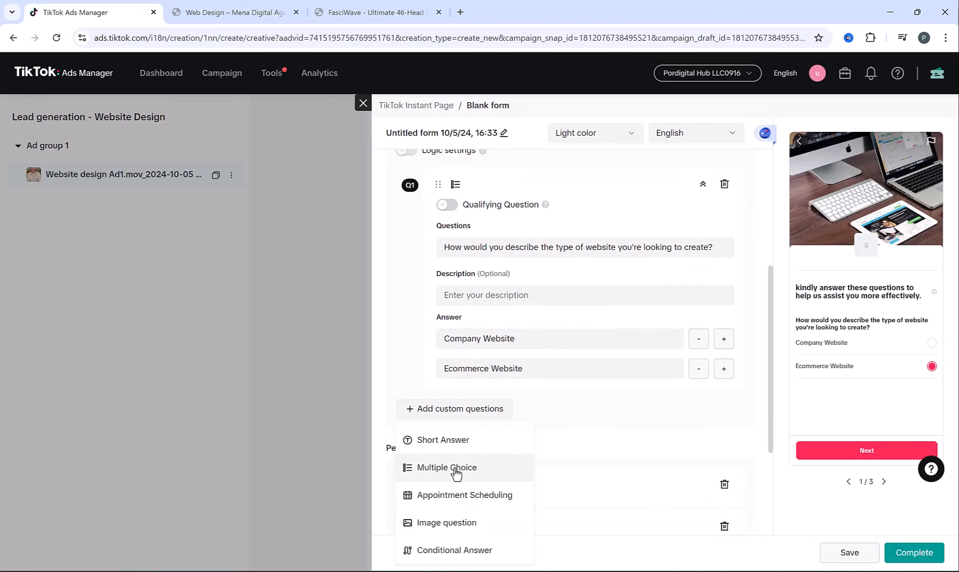
{"action": "left_click", "coordinate": [456, 468]}
{"action": "type", "text": "Do you currently have a website?"}
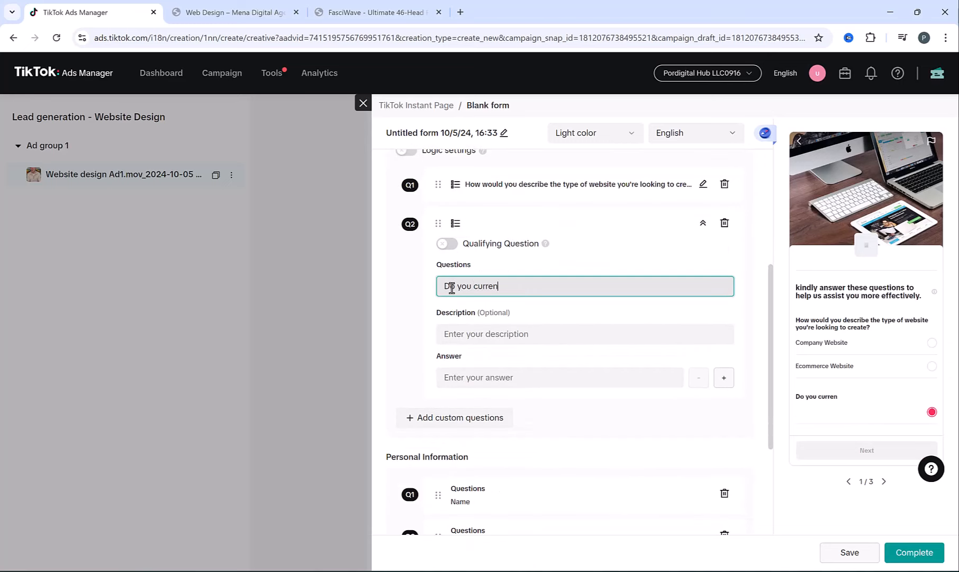
{"action": "left_click", "coordinate": [593, 368]}
{"action": "type", "text": "Yes"}
{"action": "scroll", "coordinate": [594, 366], "scroll_direction": "down", "scroll_amount": 2}
{"action": "left_click", "coordinate": [724, 258]}
{"action": "left_click", "coordinate": [502, 287]}
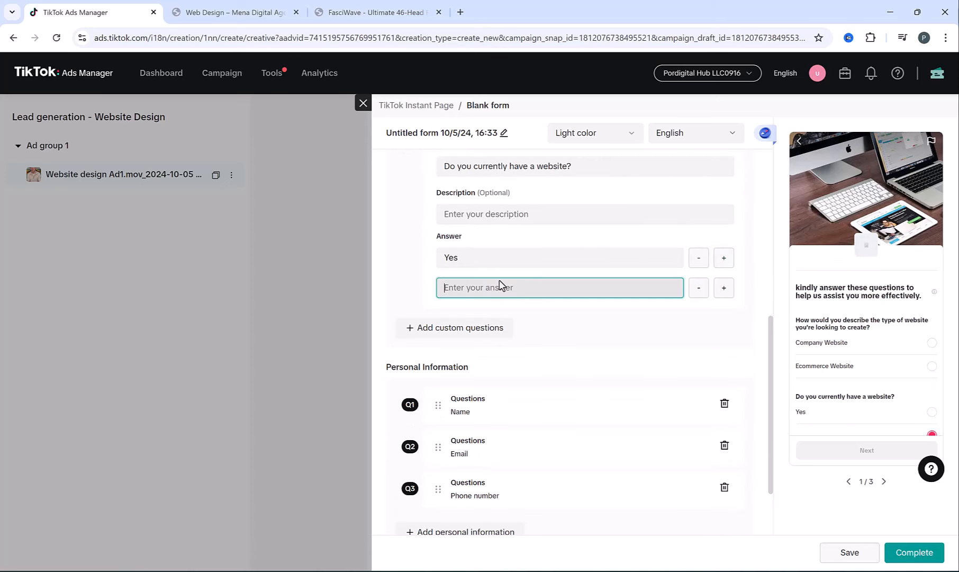
{"action": "type", "text": "No"}
{"action": "scroll", "coordinate": [831, 334], "scroll_direction": "down", "scroll_amount": 1}
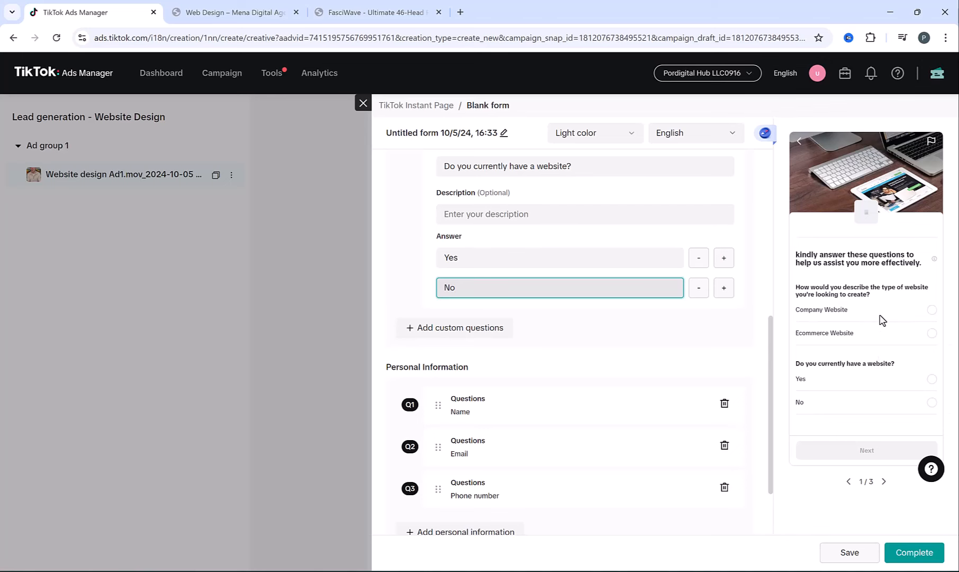
{"action": "left_click", "coordinate": [640, 339]}
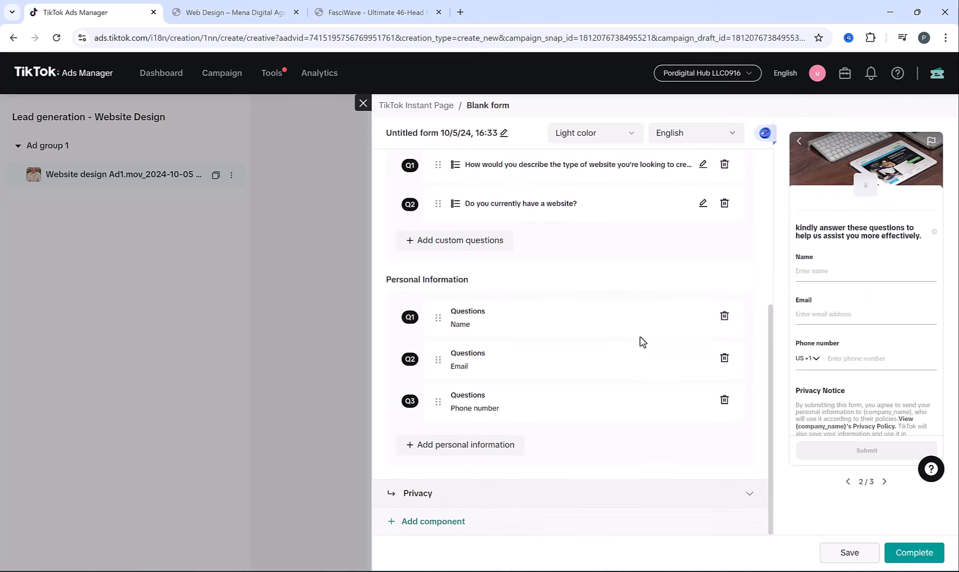
{"action": "left_click", "coordinate": [690, 499]}
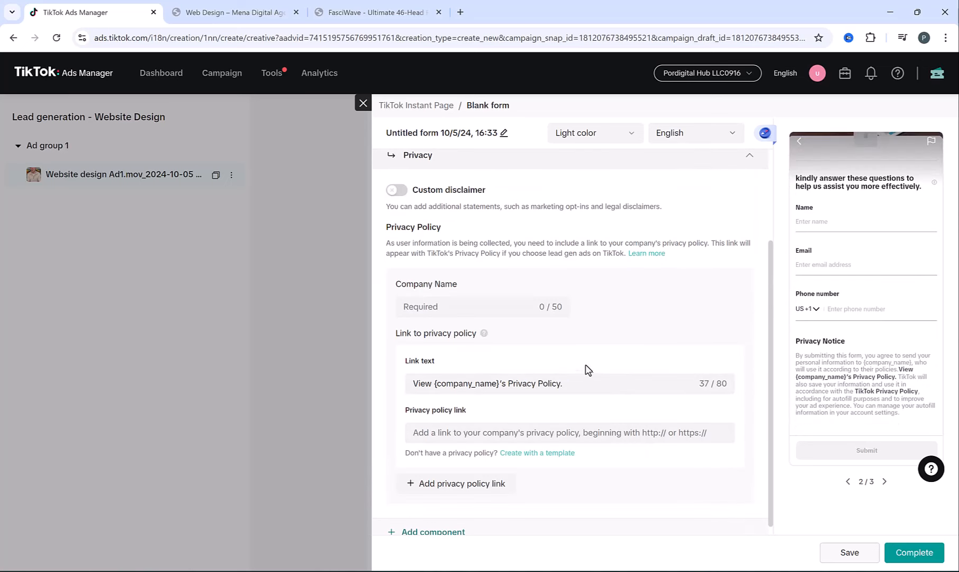
- Enter MENA Digital as the company name, then paste and clear a privacy policy link
{"action": "left_click", "coordinate": [450, 305]}
{"action": "type", "text": "Mena"}
{"action": "key", "text": "BackSpace"}
{"action": "key", "text": "BackSpace"}
{"action": "key", "text": "BackSpace"}
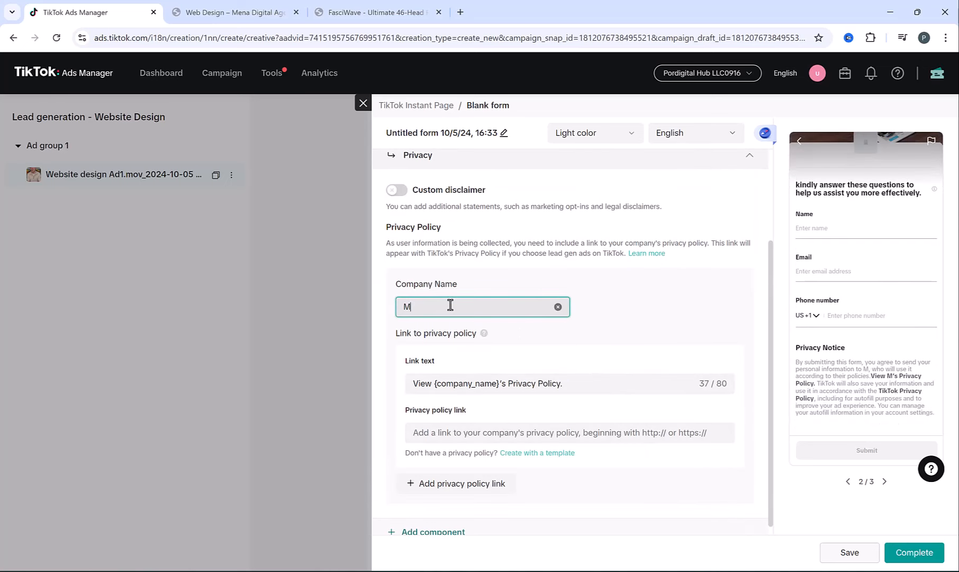
{"action": "type", "text": "ENA Digital"}
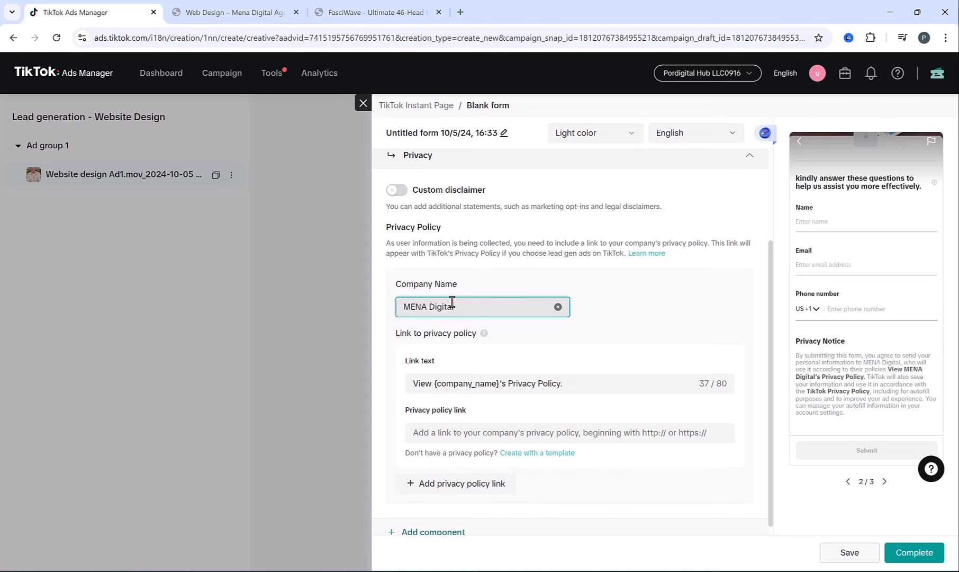
{"action": "scroll", "coordinate": [450, 371], "scroll_direction": "down", "scroll_amount": 1}
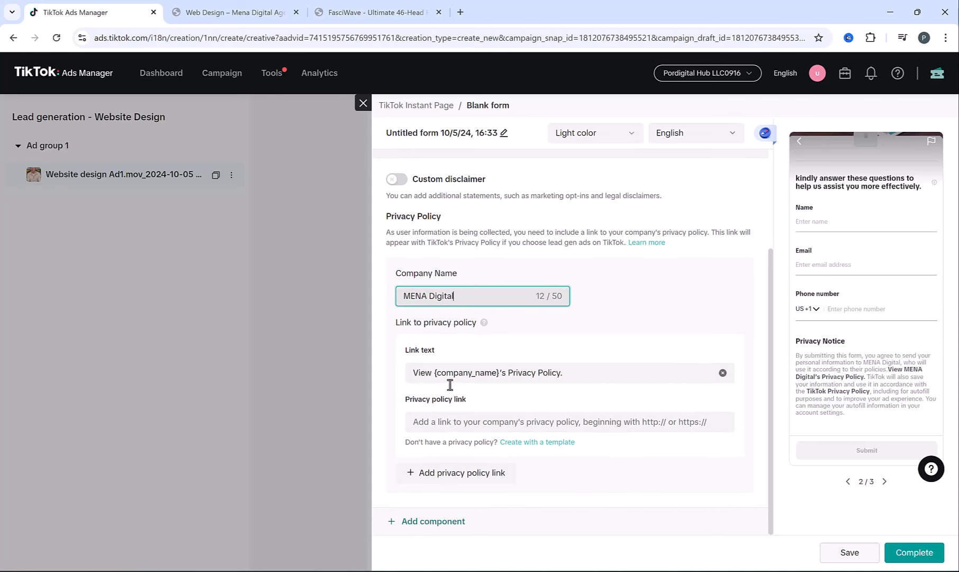
{"action": "left_click", "coordinate": [426, 418]}
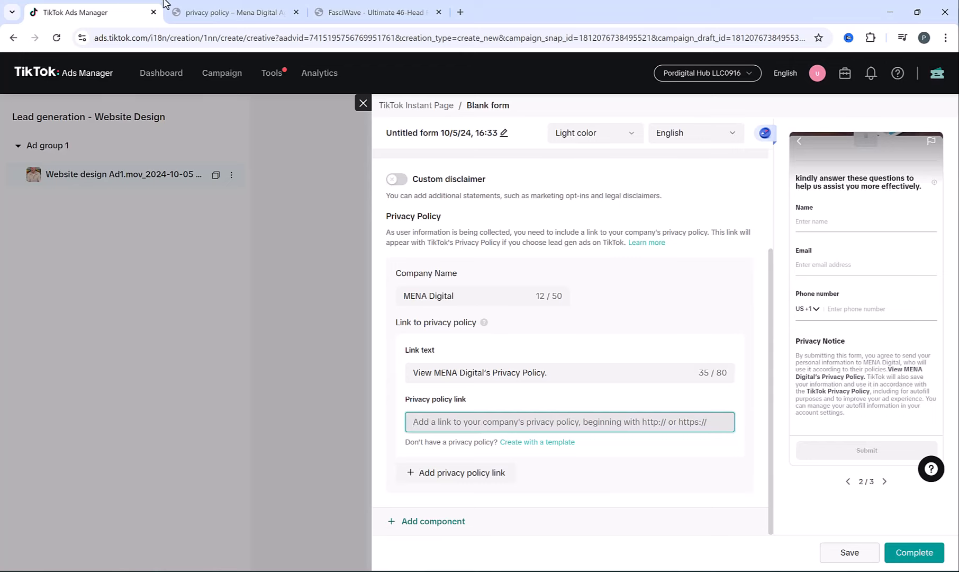
{"action": "left_click", "coordinate": [225, 11]}
{"action": "left_click", "coordinate": [262, 34]}
{"action": "key", "text": "ctrl+c"}
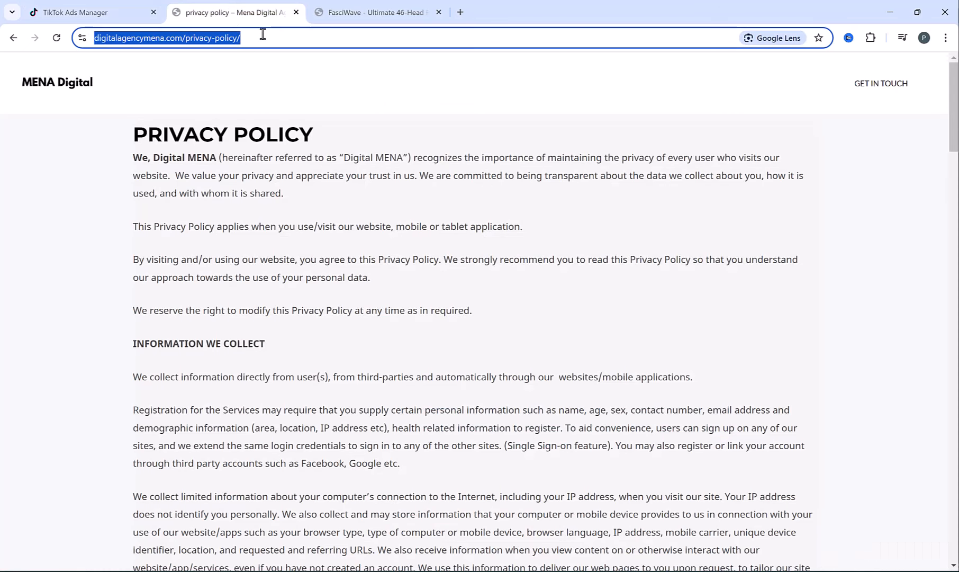
{"action": "left_click", "coordinate": [85, 12]}
{"action": "key", "text": "ctrl+v"}
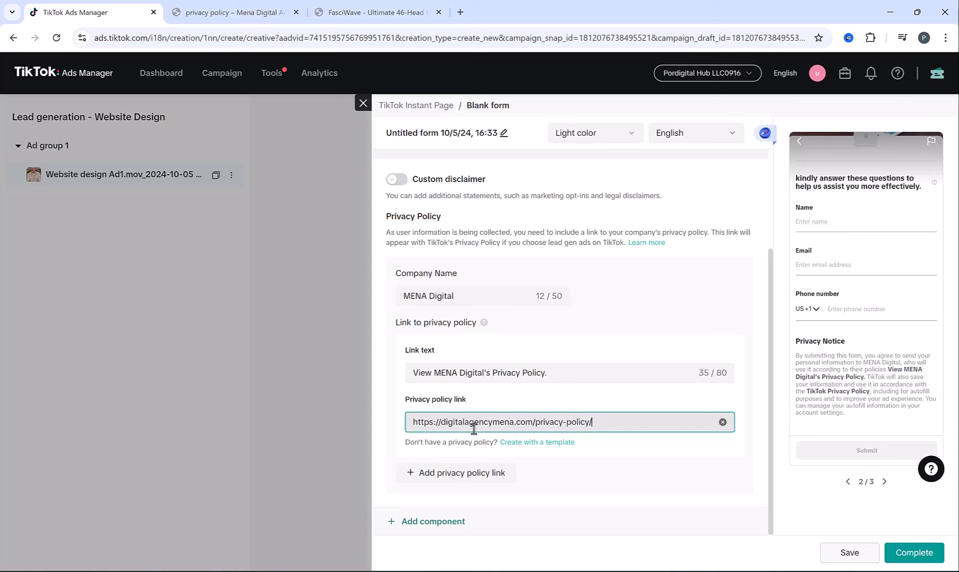
{"action": "left_click", "coordinate": [723, 422]}
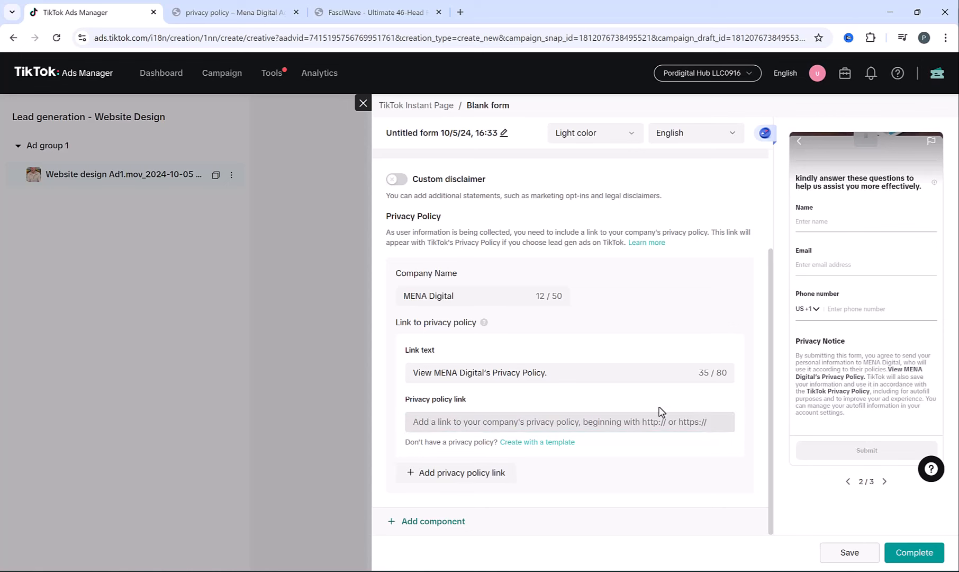
- Create a template privacy policy with the company address and contact email, then agree and confirm
{"action": "left_click", "coordinate": [535, 443]}
{"action": "left_click", "coordinate": [499, 318]}
{"action": "type", "text": "Dubai - UAE"}
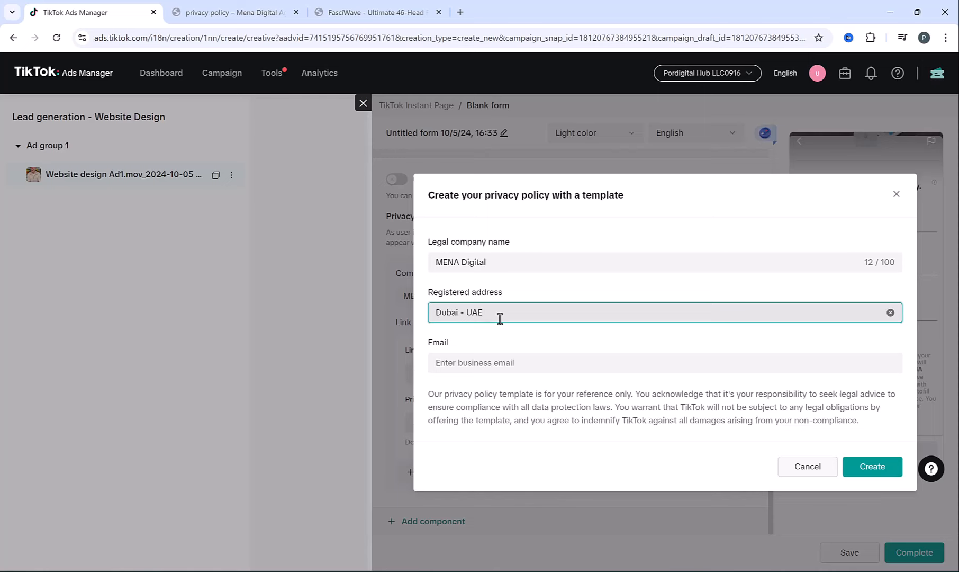
{"action": "key", "text": "Tab"}
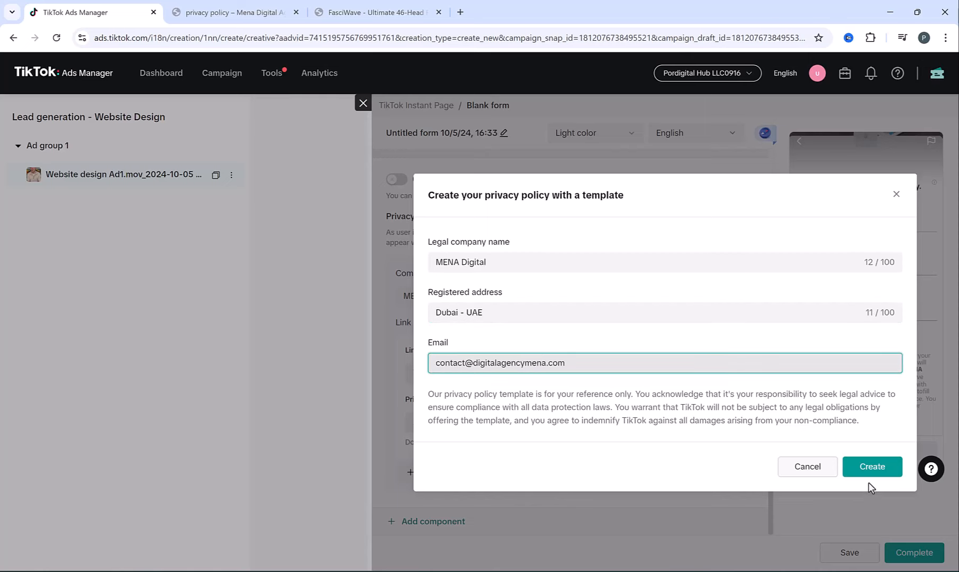
{"action": "left_click", "coordinate": [871, 473]}
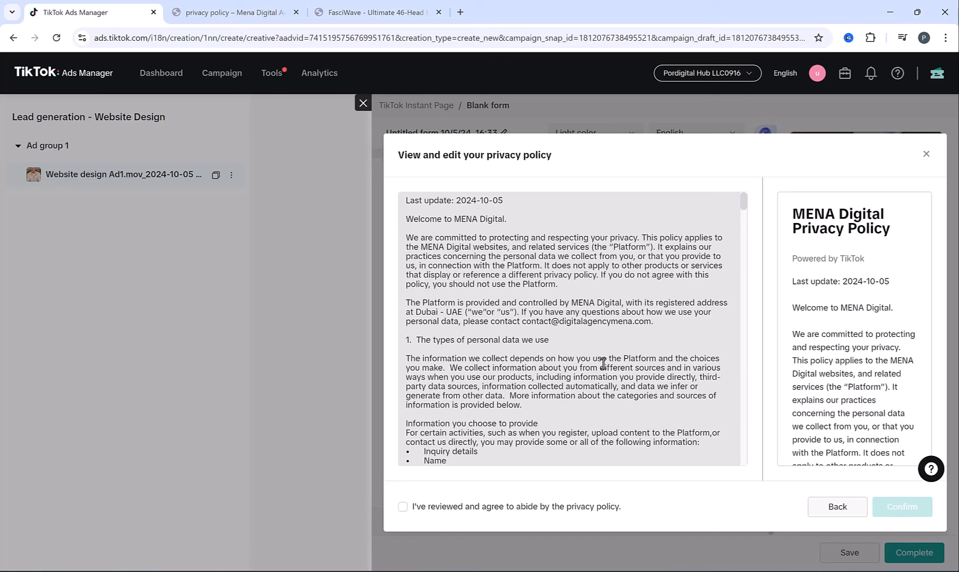
{"action": "scroll", "coordinate": [603, 364], "scroll_direction": "down", "scroll_amount": 10}
{"action": "scroll", "coordinate": [603, 363], "scroll_direction": "up", "scroll_amount": 10}
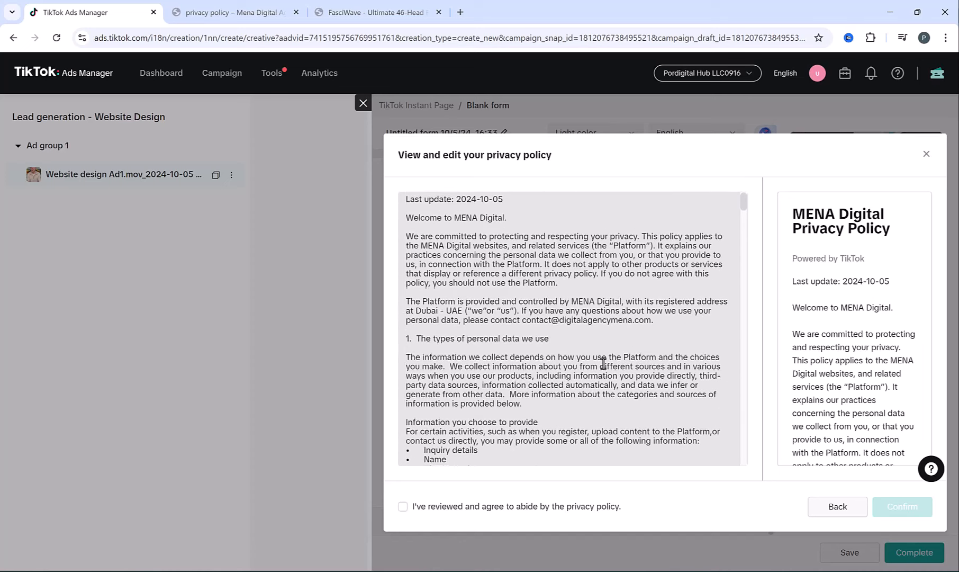
{"action": "scroll", "coordinate": [603, 364], "scroll_direction": "down", "scroll_amount": 10}
{"action": "left_click", "coordinate": [403, 506]}
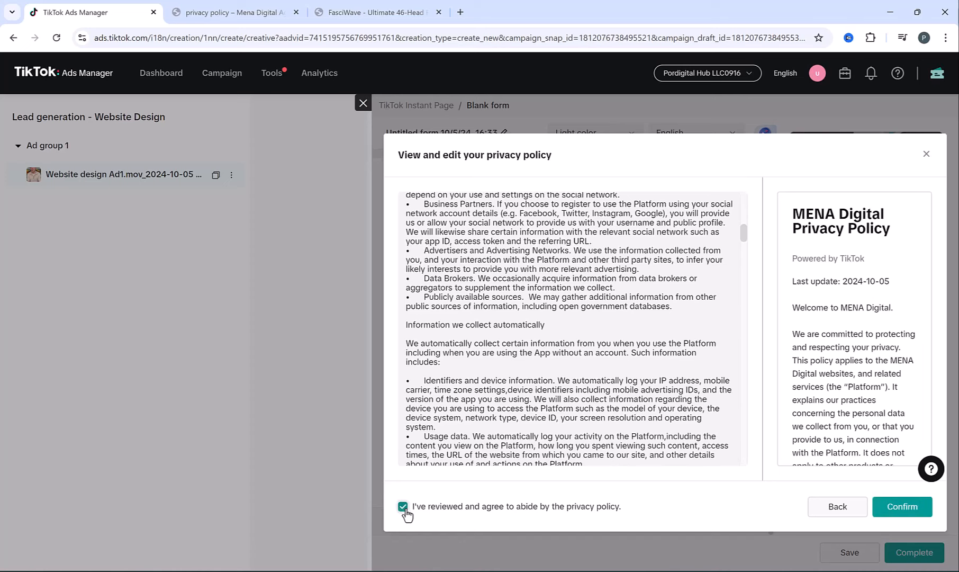
{"action": "left_click", "coordinate": [901, 507]}
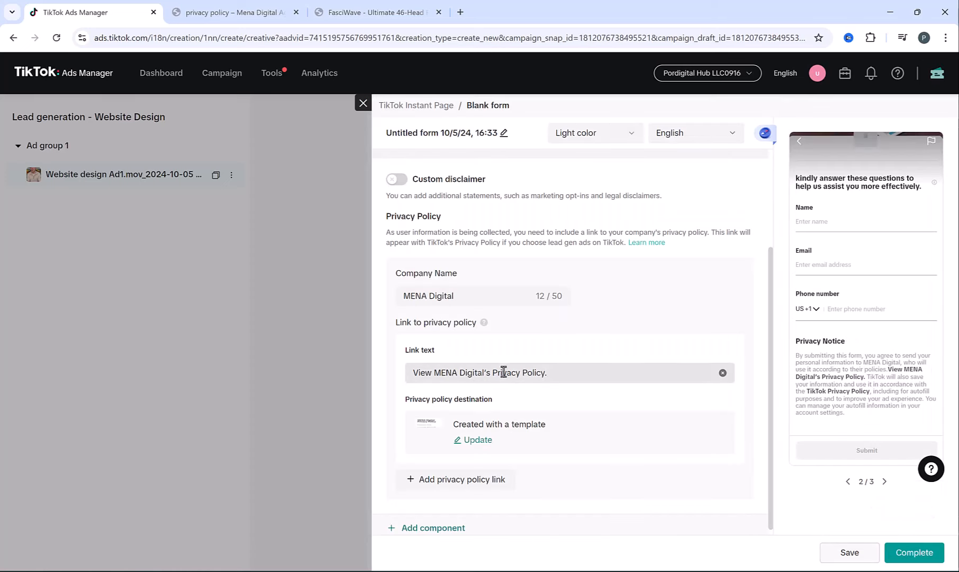
{"action": "scroll", "coordinate": [600, 413], "scroll_direction": "down", "scroll_amount": 1}
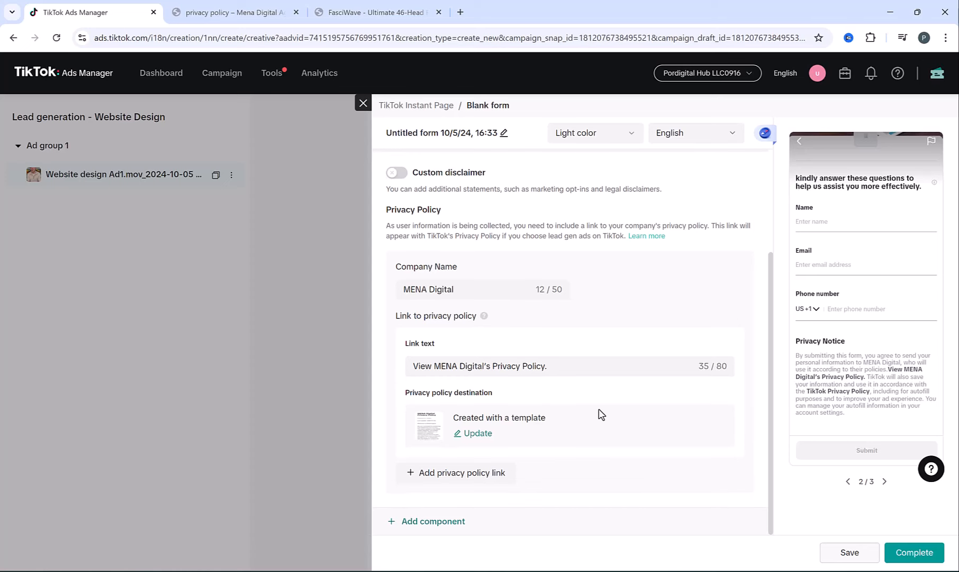
{"action": "scroll", "coordinate": [646, 417], "scroll_direction": "up", "scroll_amount": 3}
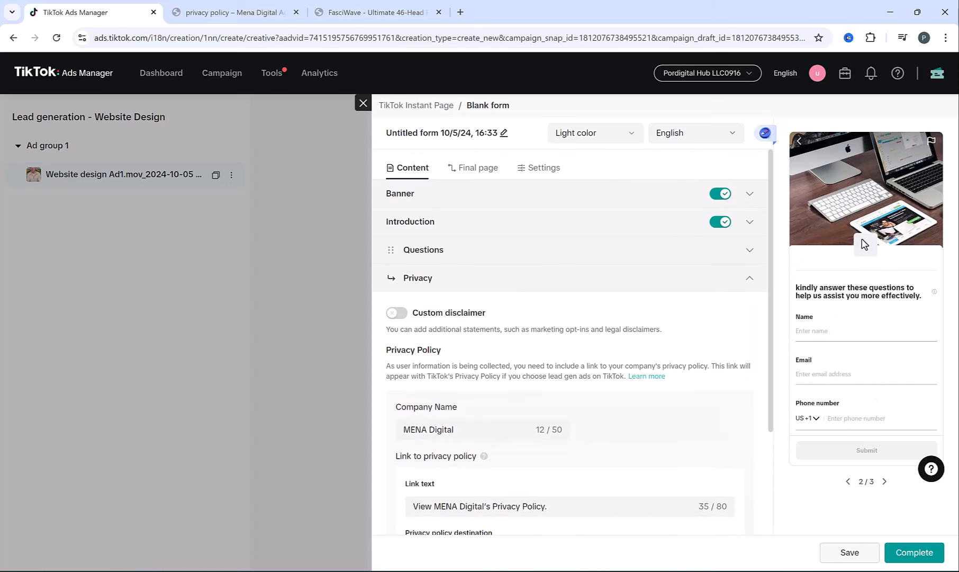
- Turn the Introduction on and upload MENA Digital.png as its logo
{"action": "left_click", "coordinate": [719, 224]}
{"action": "left_click", "coordinate": [729, 224]}
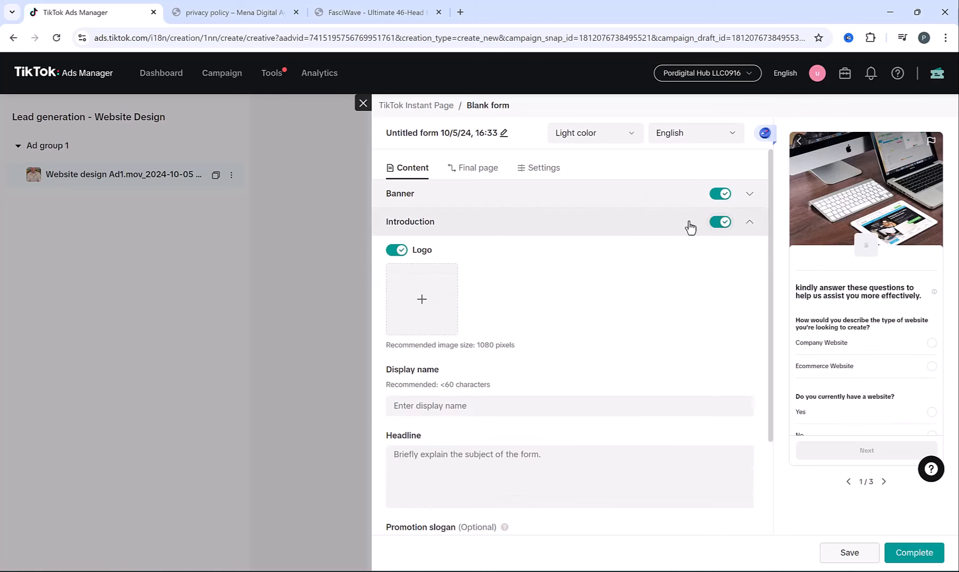
{"action": "left_click", "coordinate": [421, 300]}
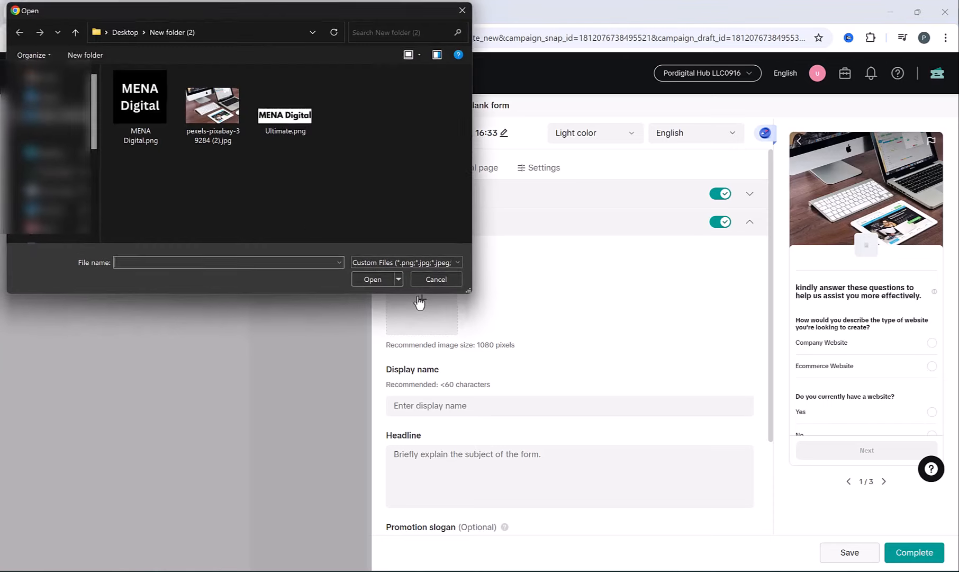
{"action": "double_click", "coordinate": [128, 105]}
{"action": "left_click", "coordinate": [915, 551]}
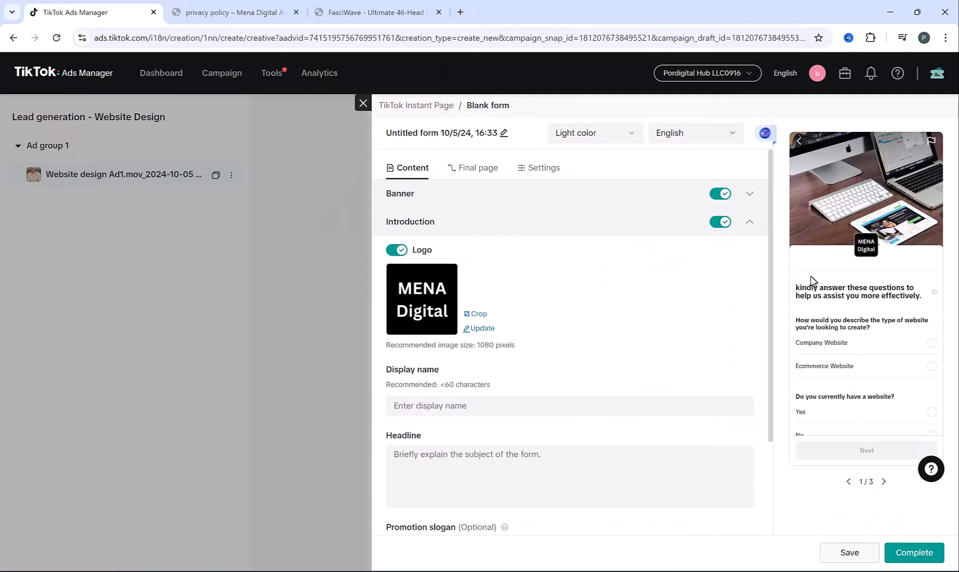
- Set display name 'Mena Digital' and headline 'Create Your Amazing Website Today!'
{"action": "scroll", "coordinate": [518, 366], "scroll_direction": "down", "scroll_amount": 2}
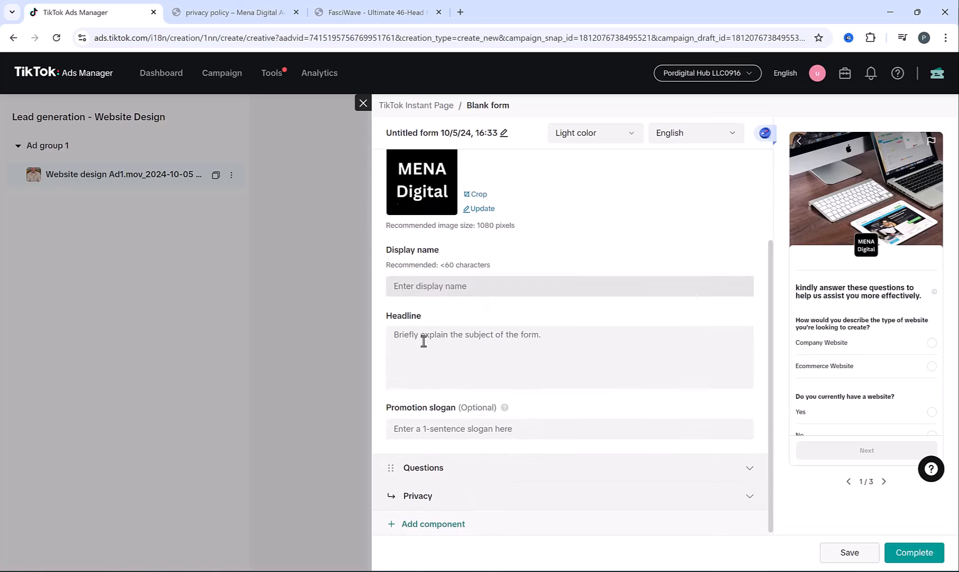
{"action": "left_click", "coordinate": [428, 286]}
{"action": "type", "text": "Mena Digital"}
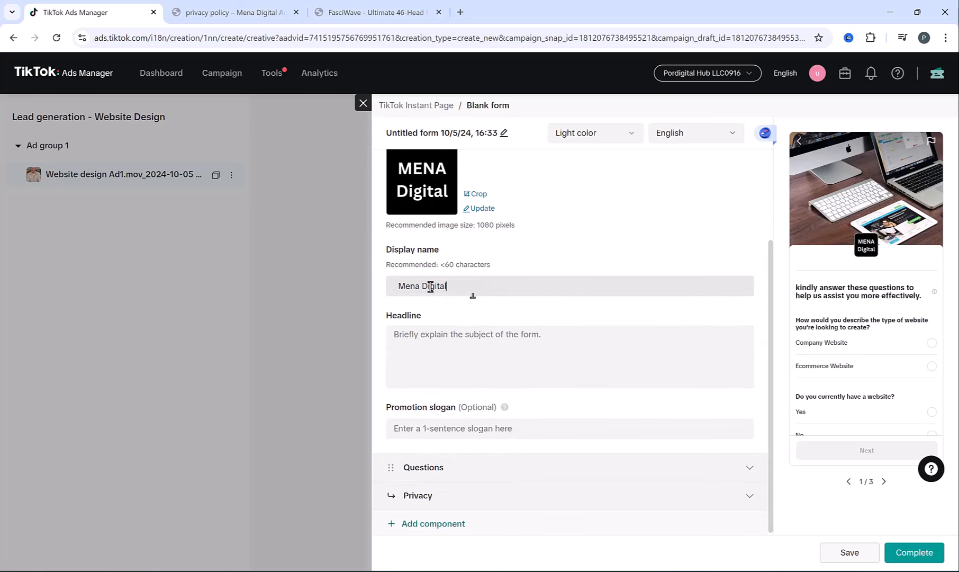
{"action": "left_click", "coordinate": [478, 333]}
{"action": "type", "text": "Cr"}
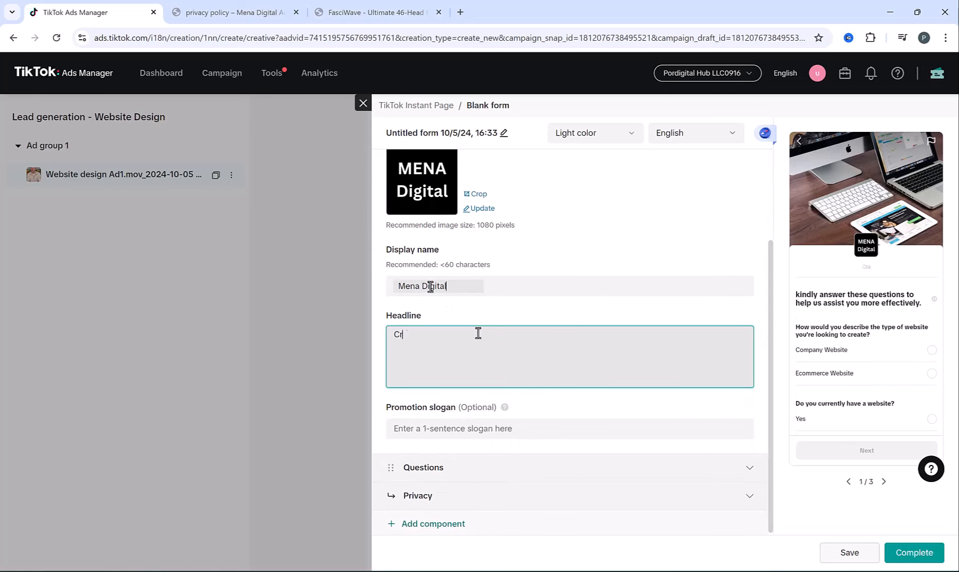
{"action": "type", "text": "aeteate Your Amazing Website"}
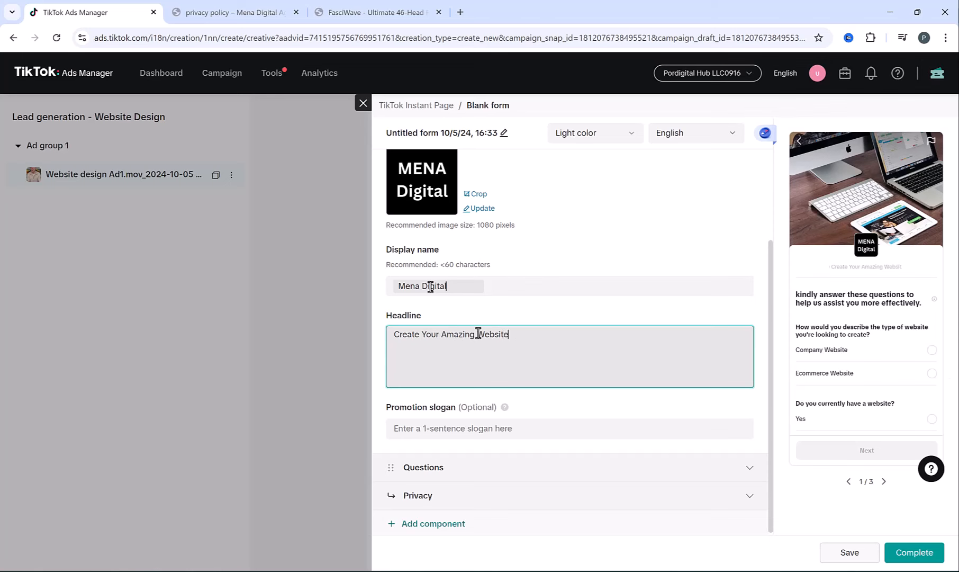
{"action": "type", "text": " Today!"}
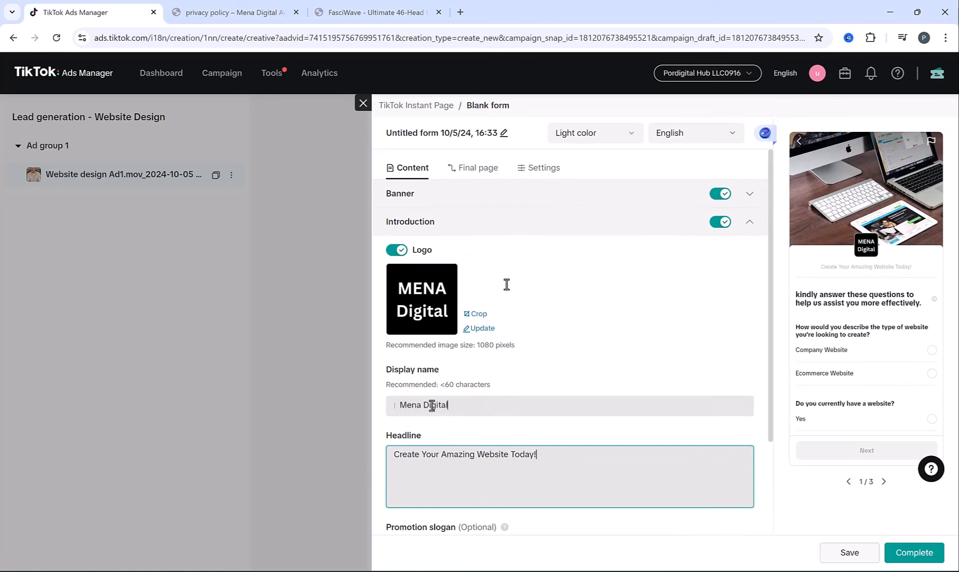
- Change the final page description to 'One of our experts will get back to your shortly.'
{"action": "left_click", "coordinate": [461, 169]}
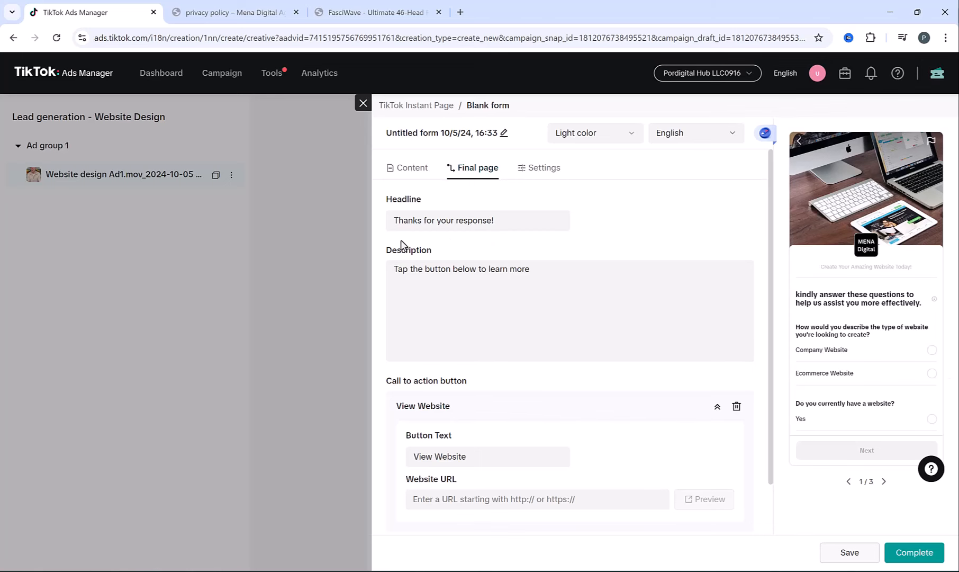
{"action": "left_click", "coordinate": [413, 221]}
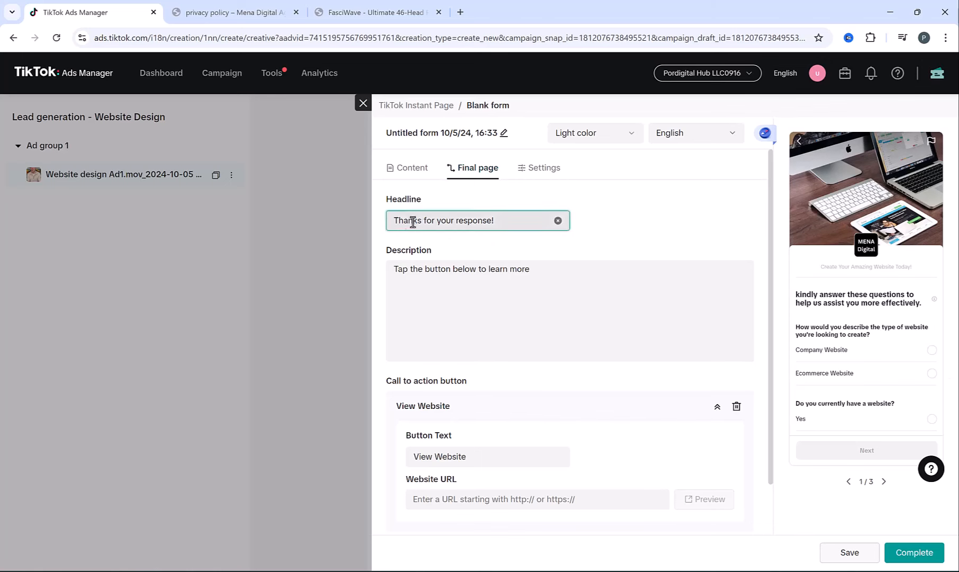
{"action": "left_click", "coordinate": [415, 272]}
{"action": "type", "text": "One of our expe"}
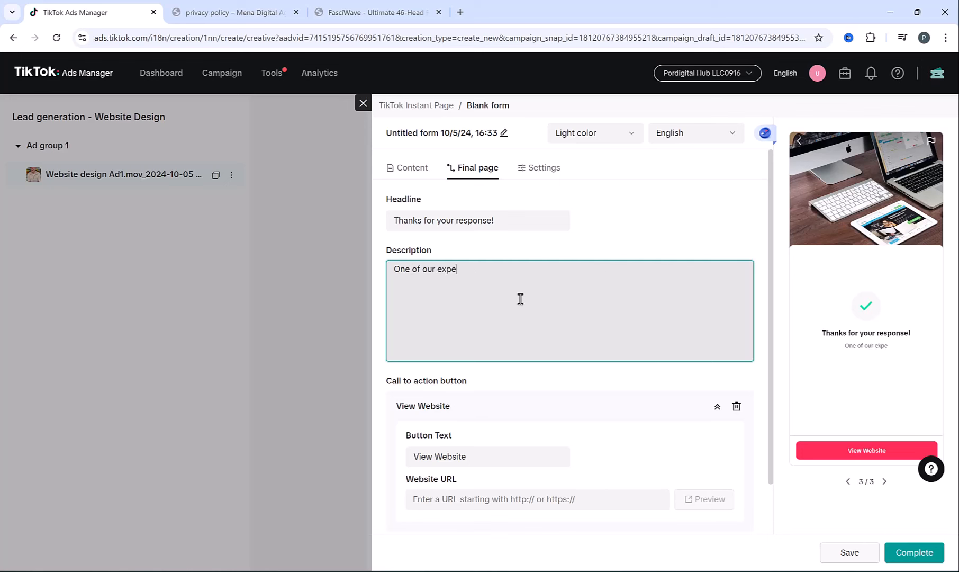
{"action": "type", "text": "rts will get back to your shortly."}
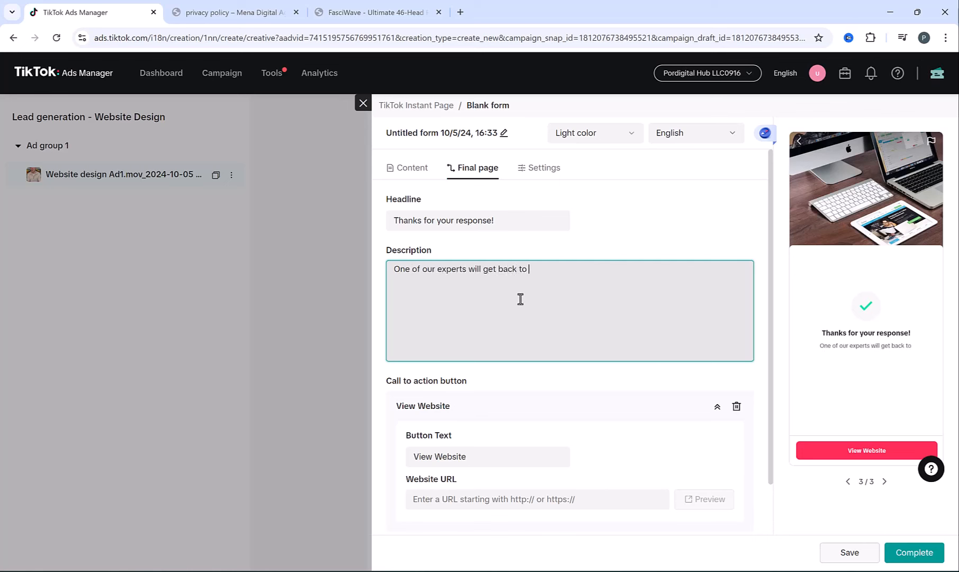
{"action": "left_click", "coordinate": [692, 387]}
- Copy the company website address and paste it as the button's link
{"action": "scroll", "coordinate": [692, 387], "scroll_direction": "down", "scroll_amount": 1}
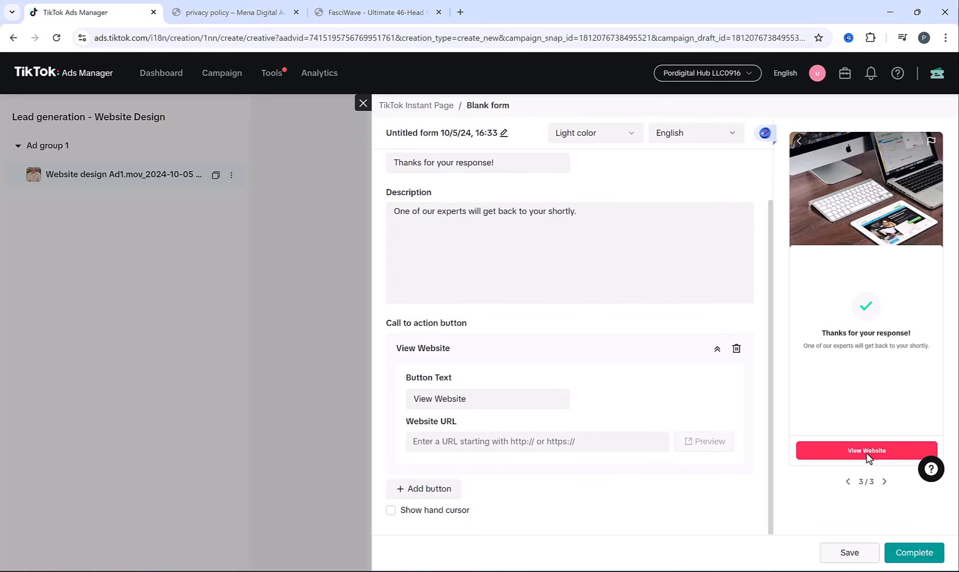
{"action": "left_click", "coordinate": [233, 12]}
{"action": "left_click", "coordinate": [207, 37]}
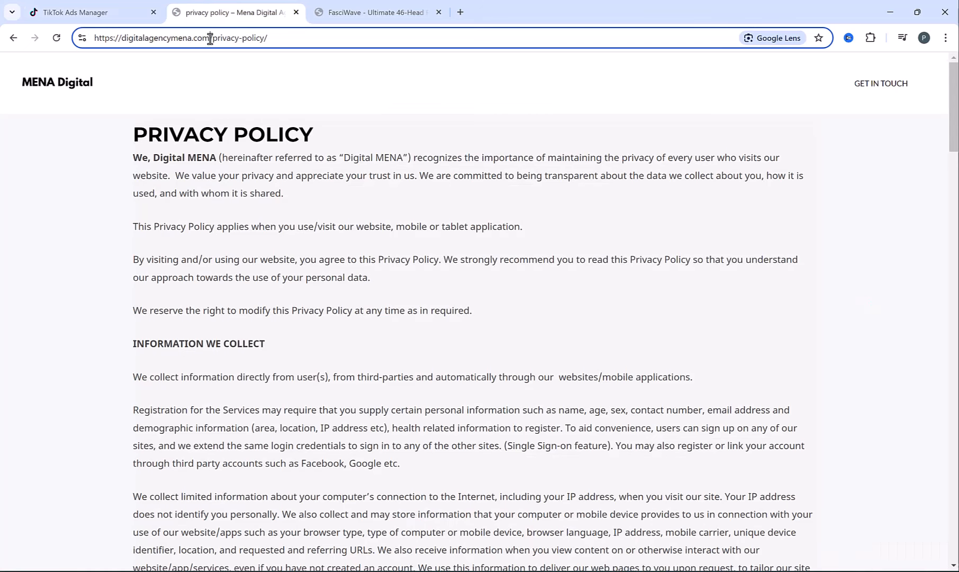
{"action": "left_click_drag", "start_coordinate": [207, 38], "coordinate": [37, 45]}
{"action": "key", "text": "ctrl+c"}
{"action": "left_click", "coordinate": [64, 7]}
{"action": "left_click", "coordinate": [471, 439]}
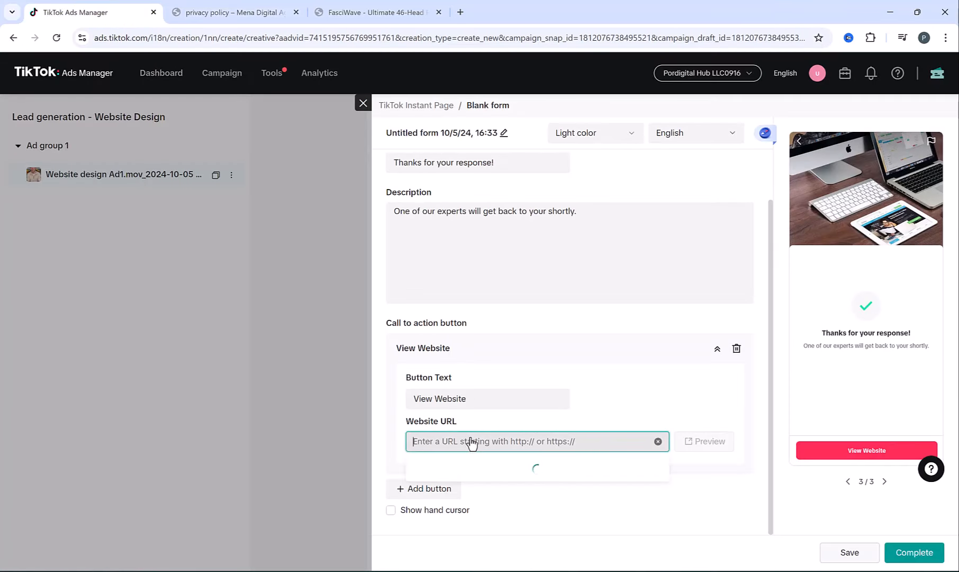
{"action": "key", "text": "ctrl+v"}
- Relabel the button 'Contact us on WhatsApp', link it to wa.me with the phone number, and complete the form
{"action": "left_click_drag", "start_coordinate": [480, 398], "coordinate": [414, 398]}
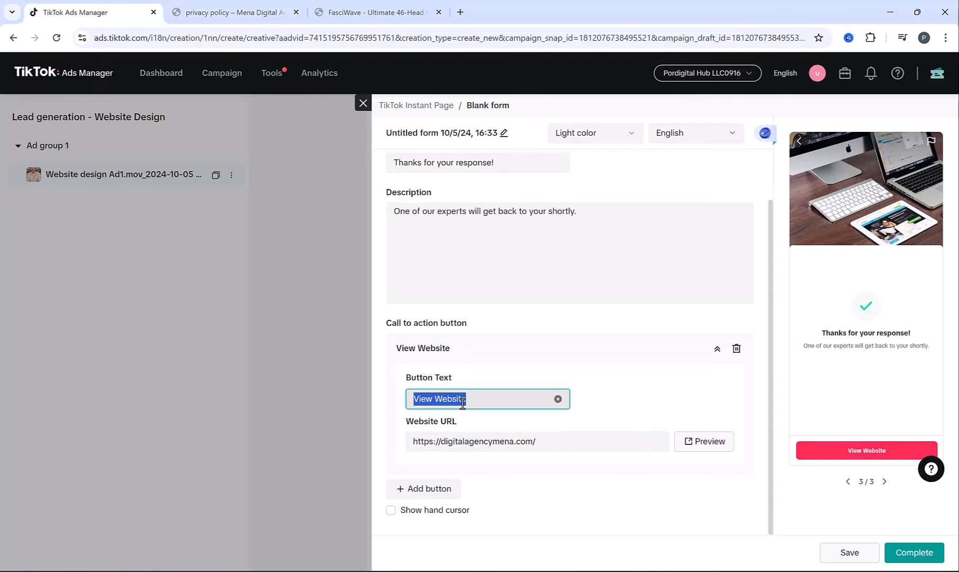
{"action": "type", "text": "Contact us on What"}
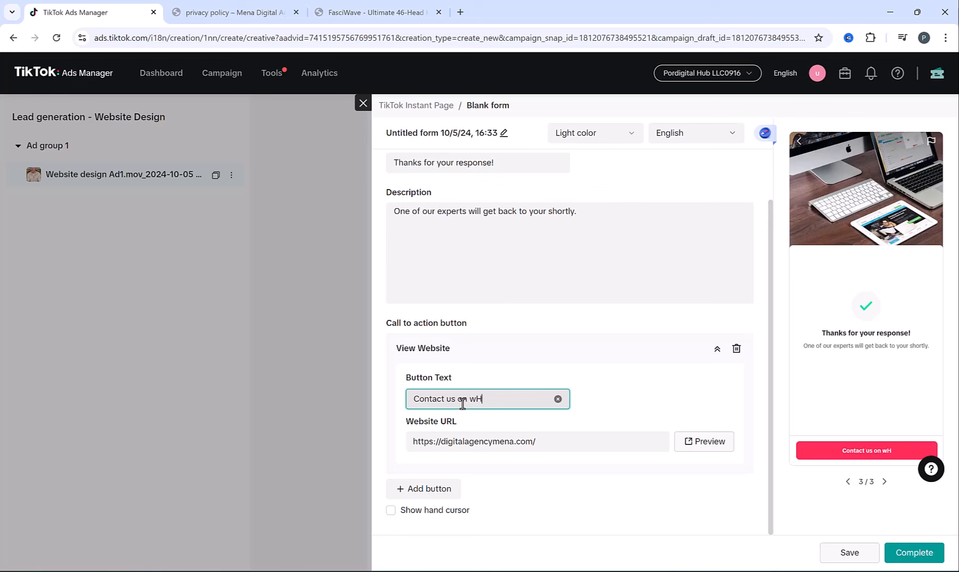
{"action": "type", "text": "sApp"}
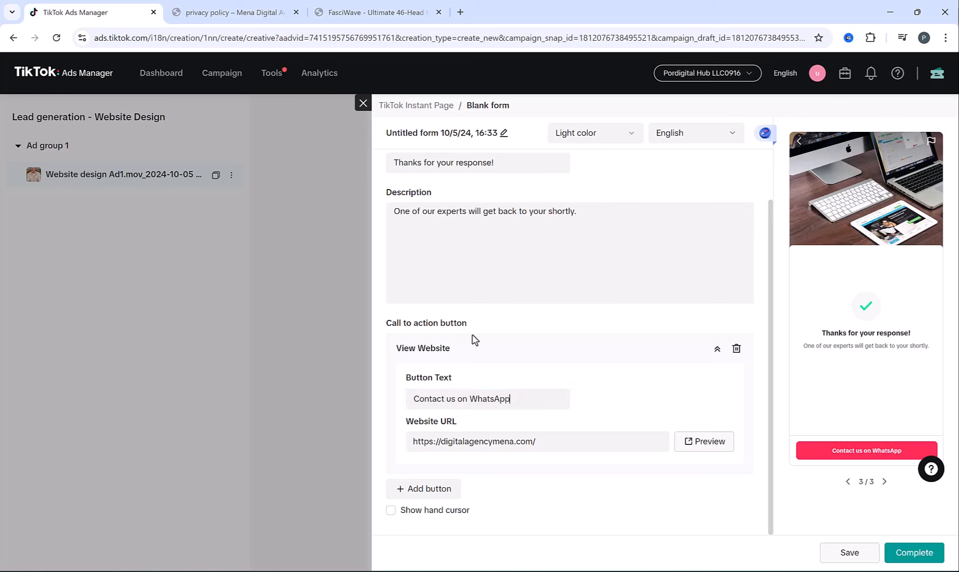
{"action": "left_click", "coordinate": [523, 441]}
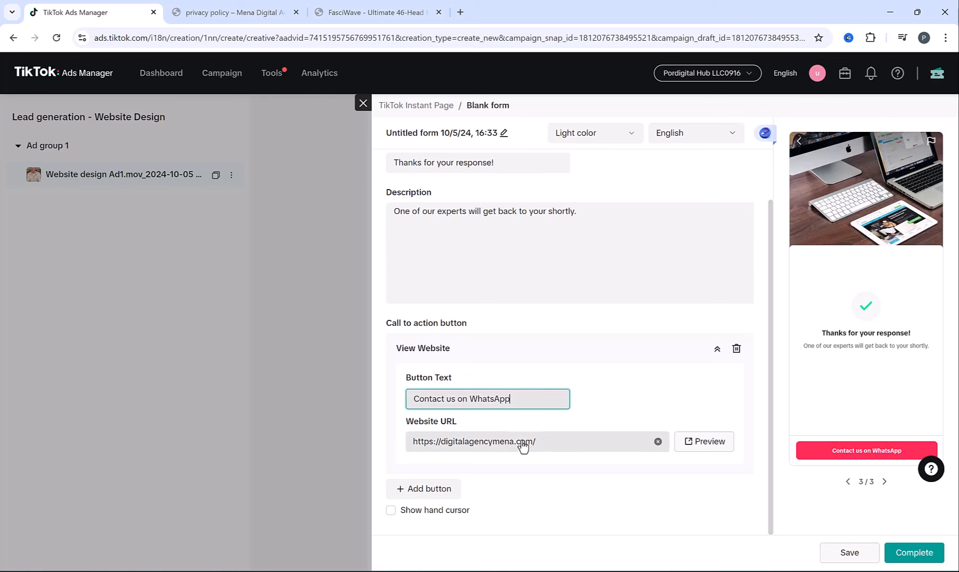
{"action": "left_click", "coordinate": [658, 442]}
{"action": "key", "text": "ctrl+v"}
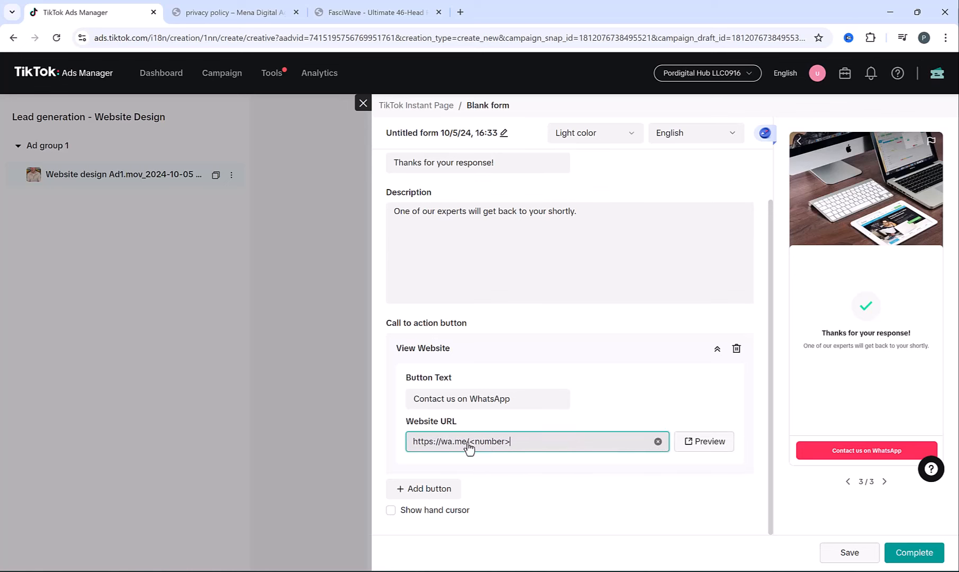
{"action": "left_click_drag", "start_coordinate": [470, 446], "coordinate": [550, 448]}
{"action": "type", "text": "1245"}
{"action": "left_click", "coordinate": [907, 552]}
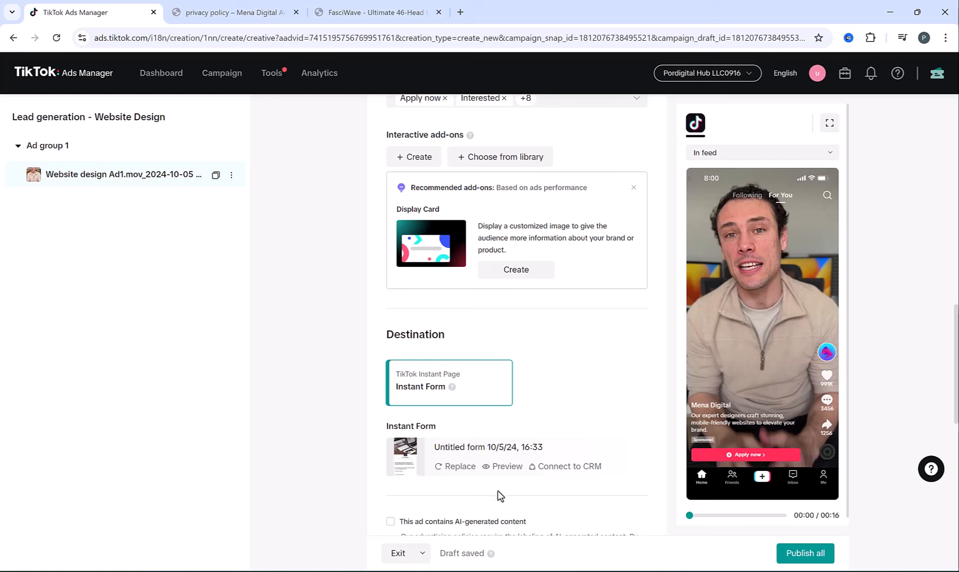
- Publish the Website design ad, go back to the Campaign list and dismiss the feedback survey
{"action": "mouse_move", "coordinate": [748, 474]}
{"action": "scroll", "coordinate": [653, 387], "scroll_direction": "down", "scroll_amount": 2}
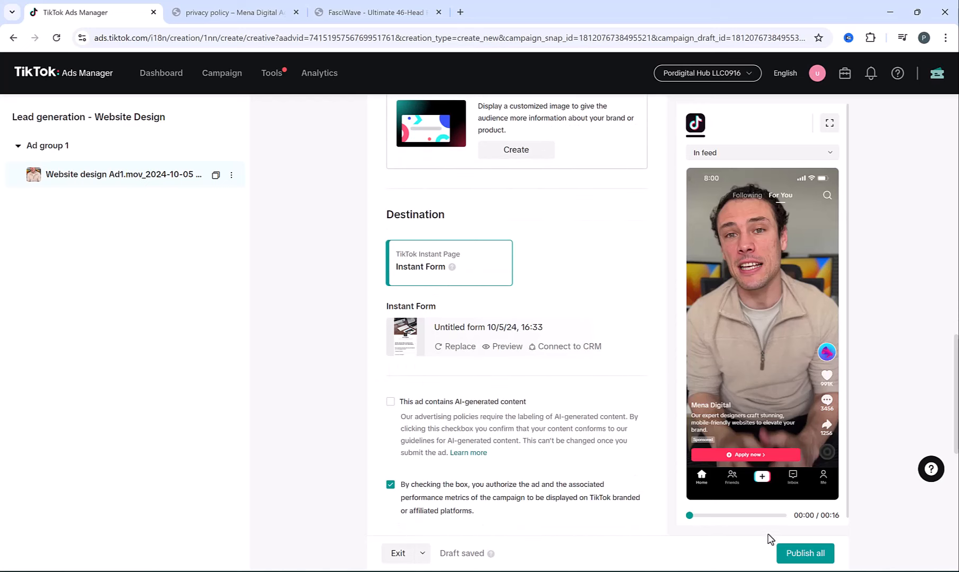
{"action": "left_click", "coordinate": [805, 553]}
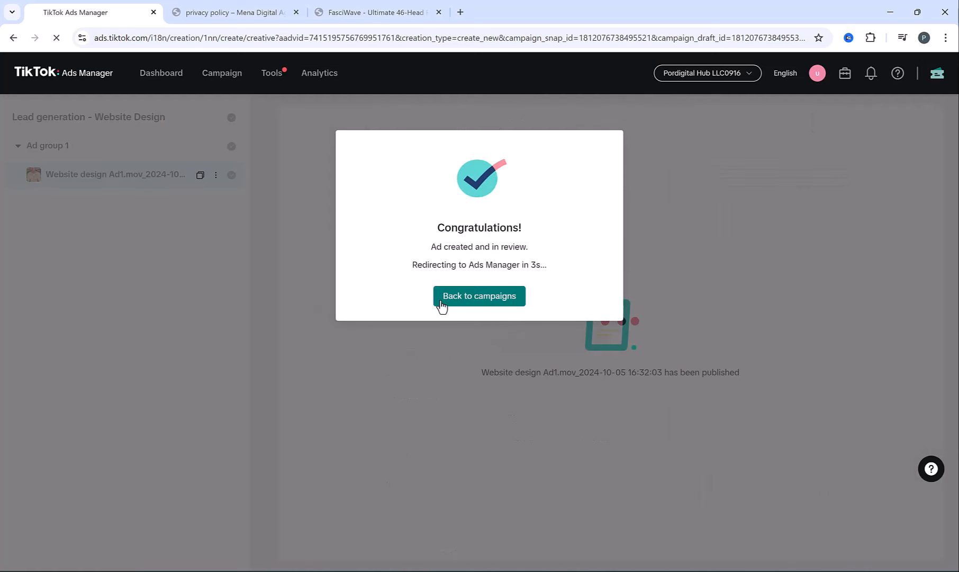
{"action": "left_click", "coordinate": [441, 305]}
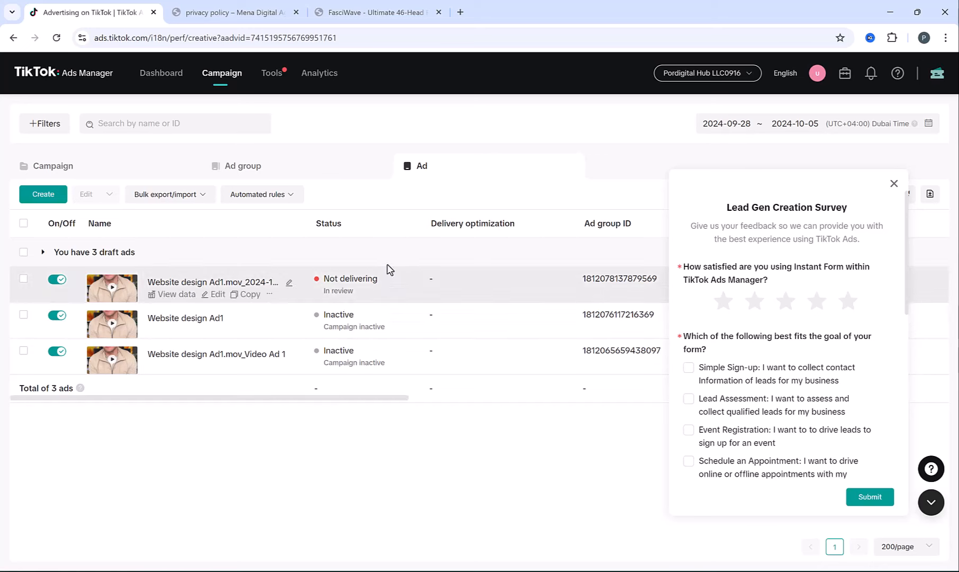
{"action": "left_click", "coordinate": [151, 161]}
{"action": "left_click", "coordinate": [895, 183]}
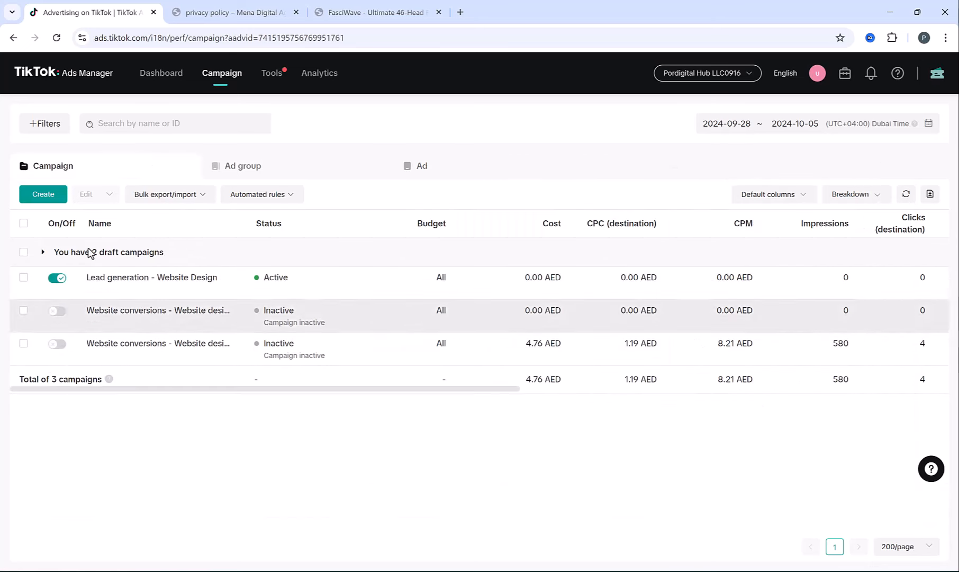
- Turn off Lead generation - Website Design and start a new Community interaction campaign
{"action": "left_click", "coordinate": [56, 278]}
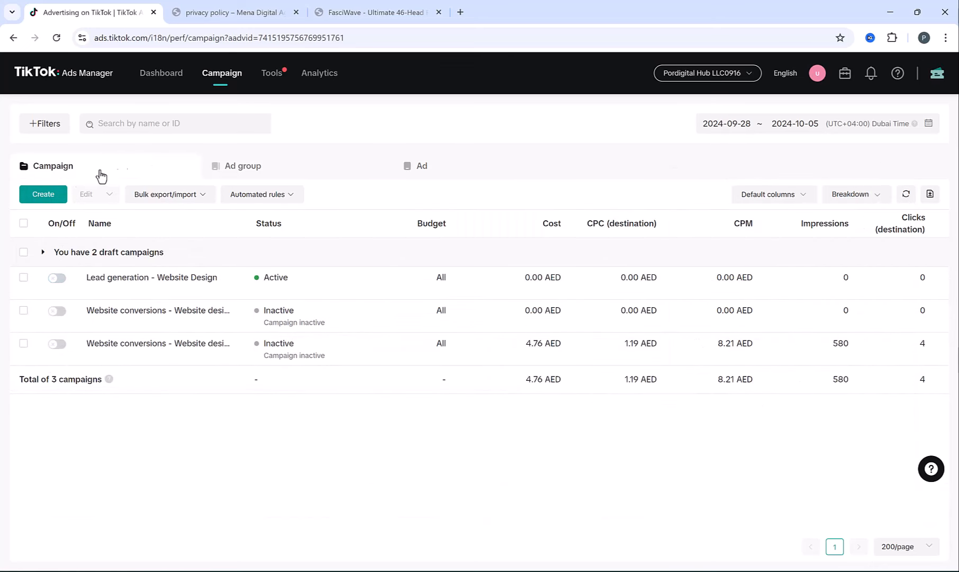
{"action": "left_click", "coordinate": [43, 195]}
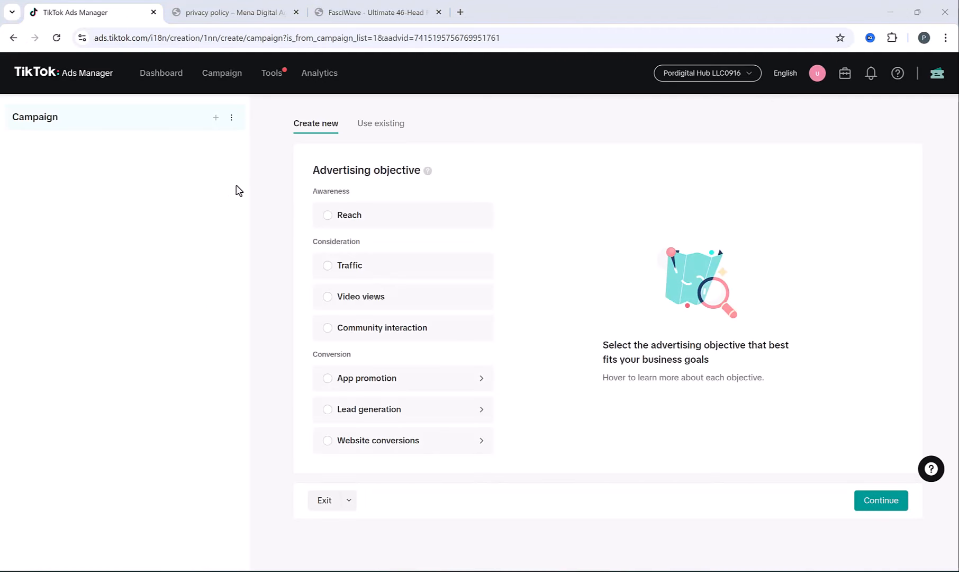
{"action": "left_click", "coordinate": [327, 329]}
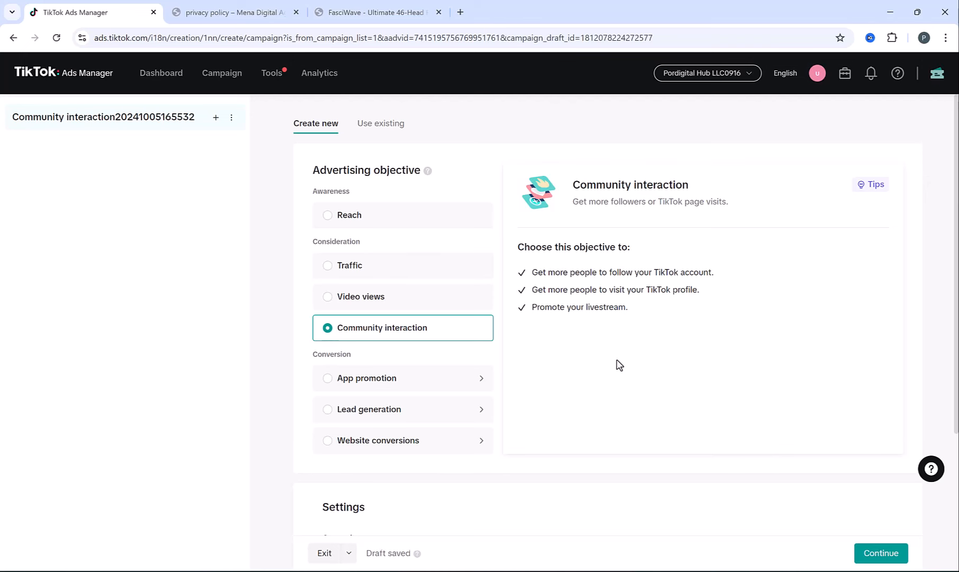
- Name the campaign 'Community interaction - Digital Mena account' and continue to the ad group
{"action": "scroll", "coordinate": [617, 364], "scroll_direction": "down", "scroll_amount": 4}
{"action": "left_click", "coordinate": [416, 367]}
{"action": "left_click_drag", "start_coordinate": [416, 367], "coordinate": [691, 369]}
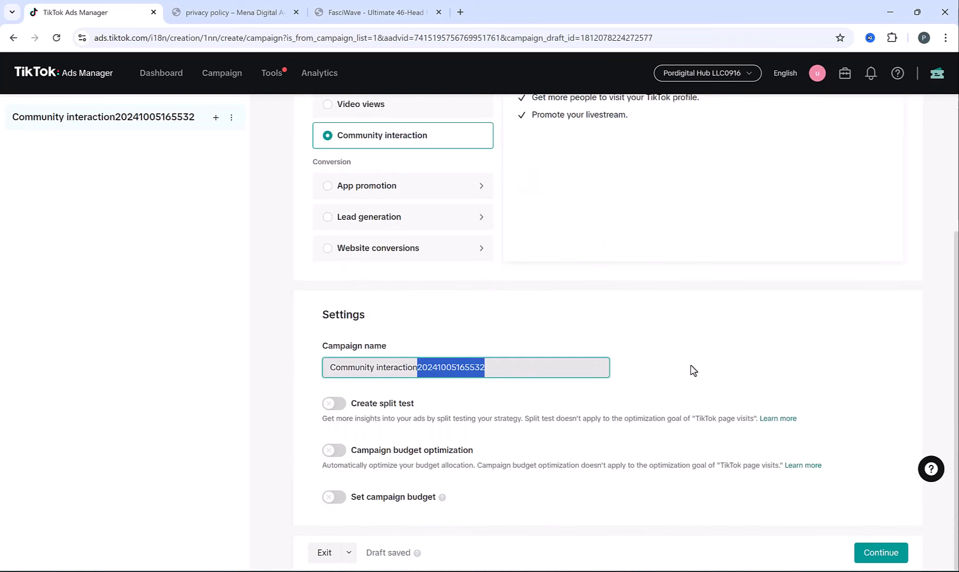
{"action": "type", "text": "- Digital Mena account"}
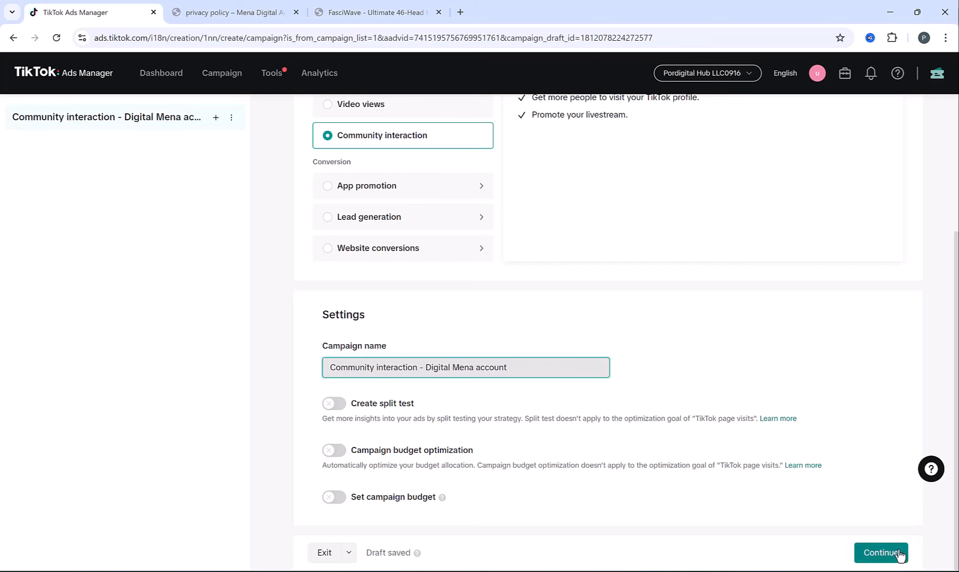
{"action": "left_click", "coordinate": [878, 551]}
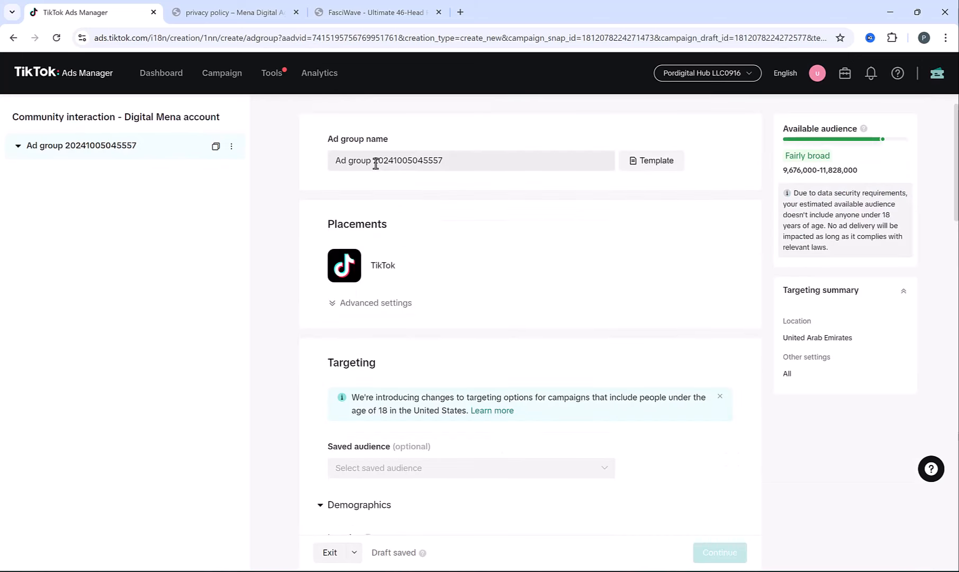
- Replace the digits in the ad group name with 1
{"action": "left_click_drag", "start_coordinate": [375, 161], "coordinate": [522, 157]}
{"action": "type", "text": "1"}
{"action": "left_click", "coordinate": [557, 200]}
- Keep Follow as the ad group's optimization goal
{"action": "scroll", "coordinate": [491, 241], "scroll_direction": "down", "scroll_amount": 6}
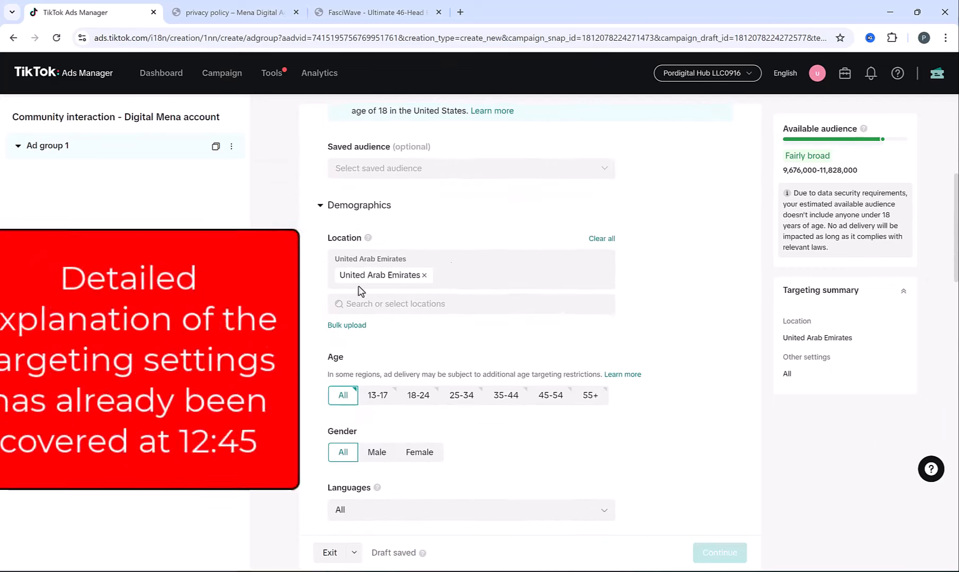
{"action": "scroll", "coordinate": [490, 404], "scroll_direction": "down", "scroll_amount": 10}
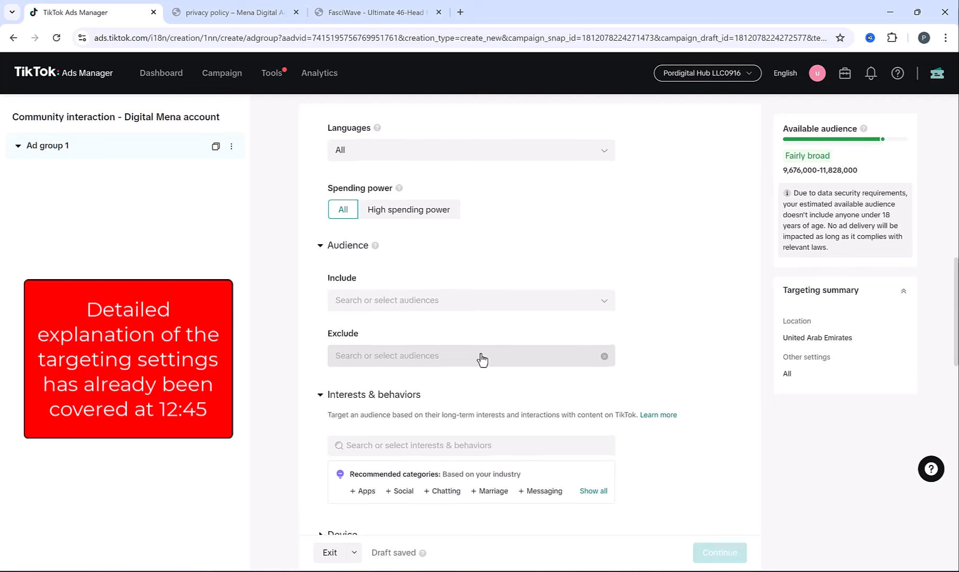
{"action": "scroll", "coordinate": [483, 358], "scroll_direction": "down", "scroll_amount": 10}
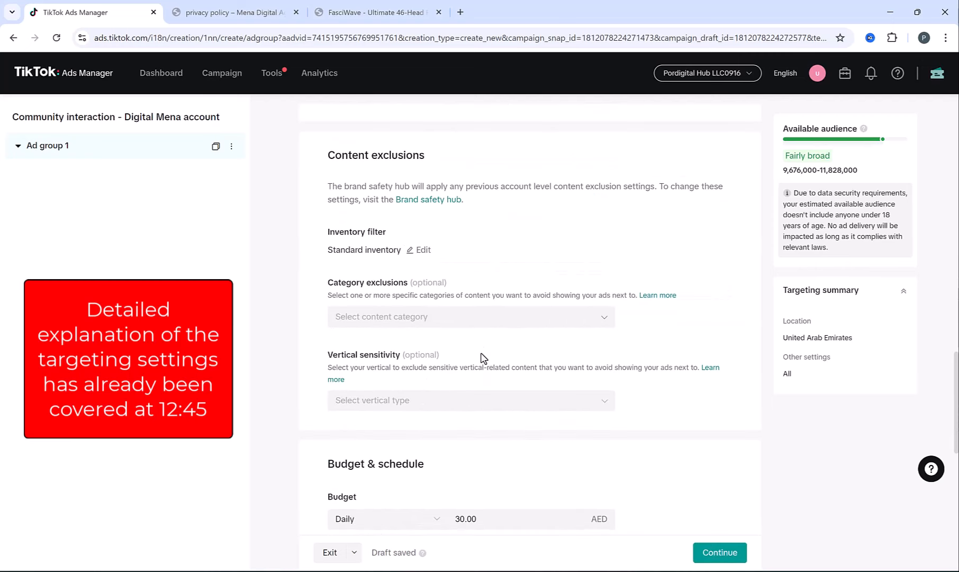
{"action": "scroll", "coordinate": [467, 395], "scroll_direction": "down", "scroll_amount": 3}
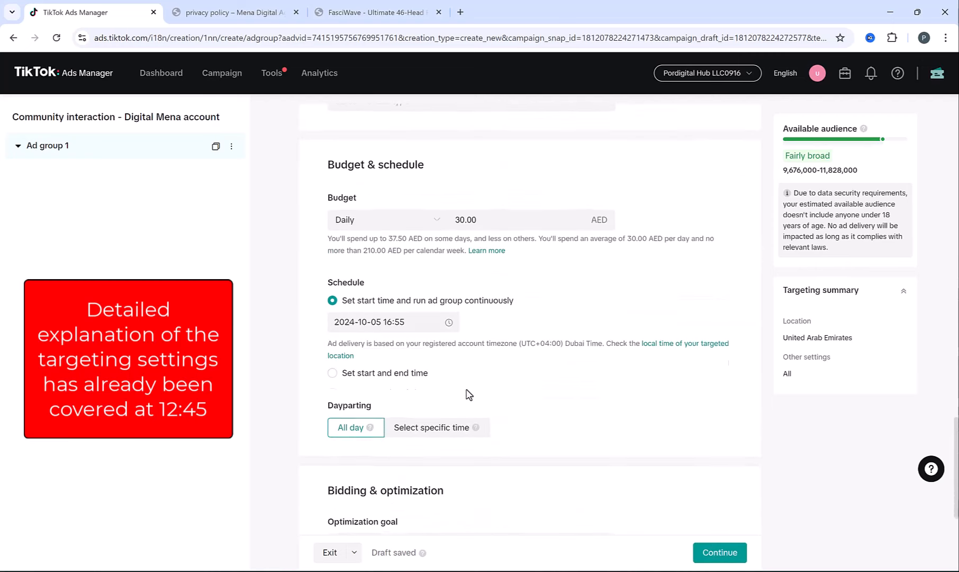
{"action": "scroll", "coordinate": [467, 396], "scroll_direction": "down", "scroll_amount": 2}
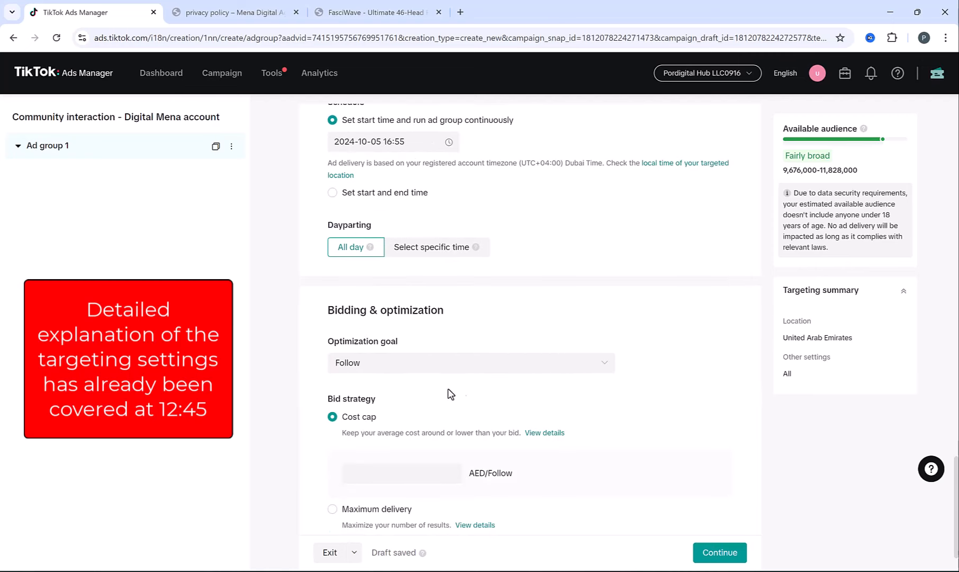
{"action": "left_click", "coordinate": [390, 363]}
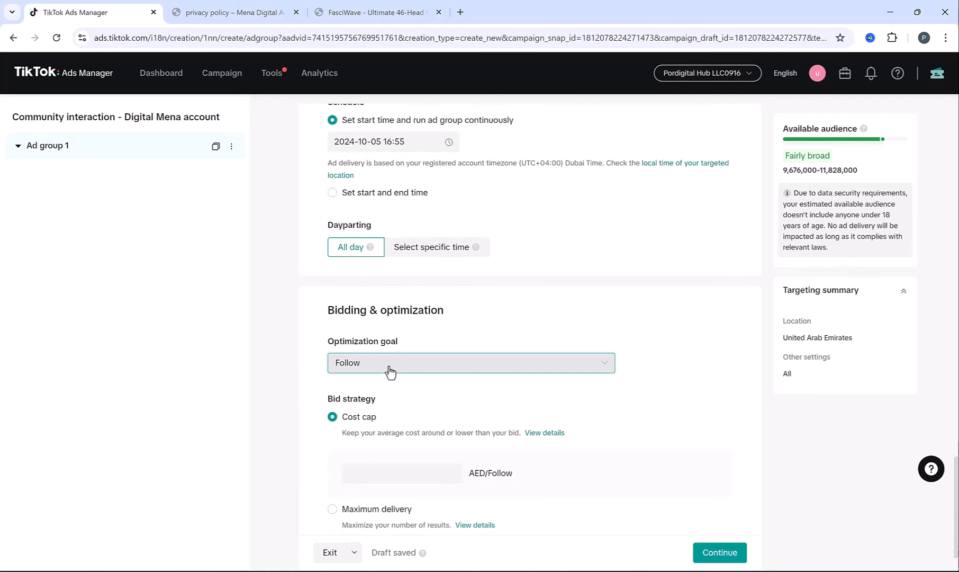
{"action": "left_click", "coordinate": [390, 365]}
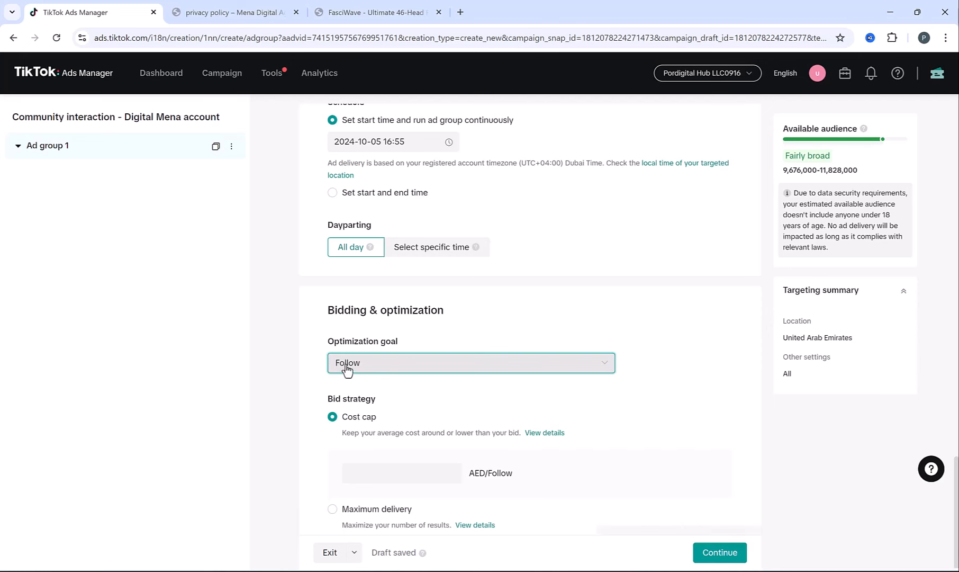
- Enter a 0.30 cost cap, then switch bidding to Maximum delivery and continue
{"action": "scroll", "coordinate": [334, 369], "scroll_direction": "down", "scroll_amount": 1}
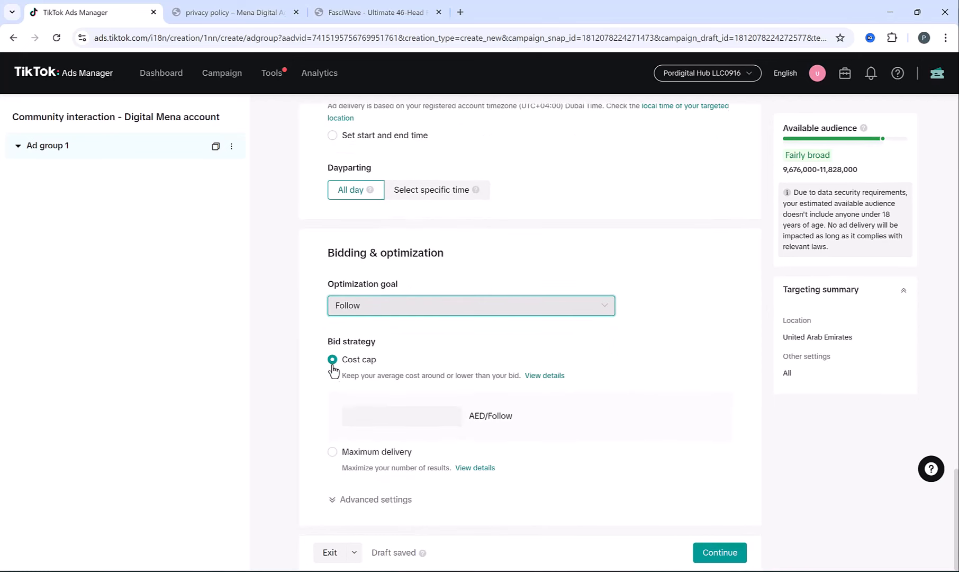
{"action": "left_click", "coordinate": [383, 416]}
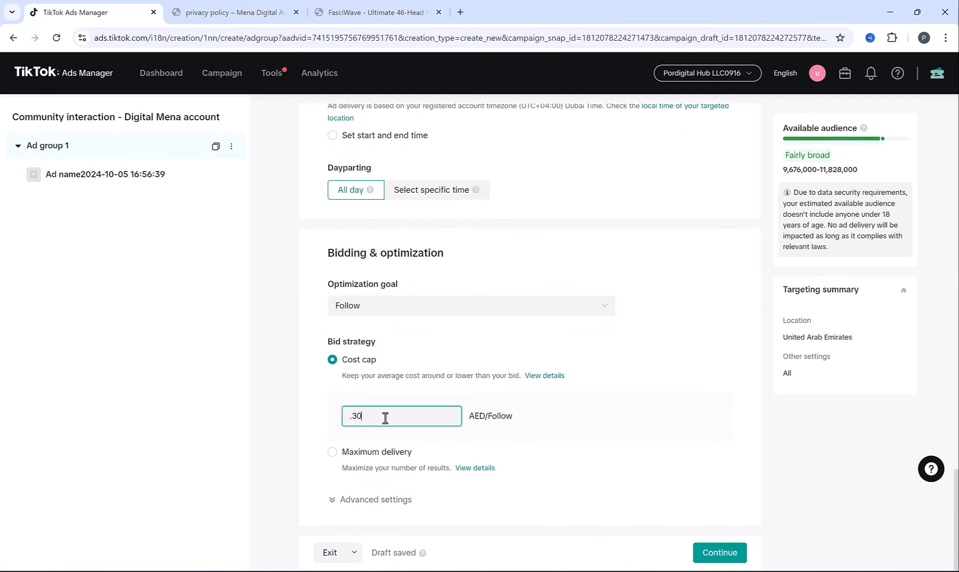
{"action": "type", "text": ".30"}
{"action": "left_click", "coordinate": [326, 399]}
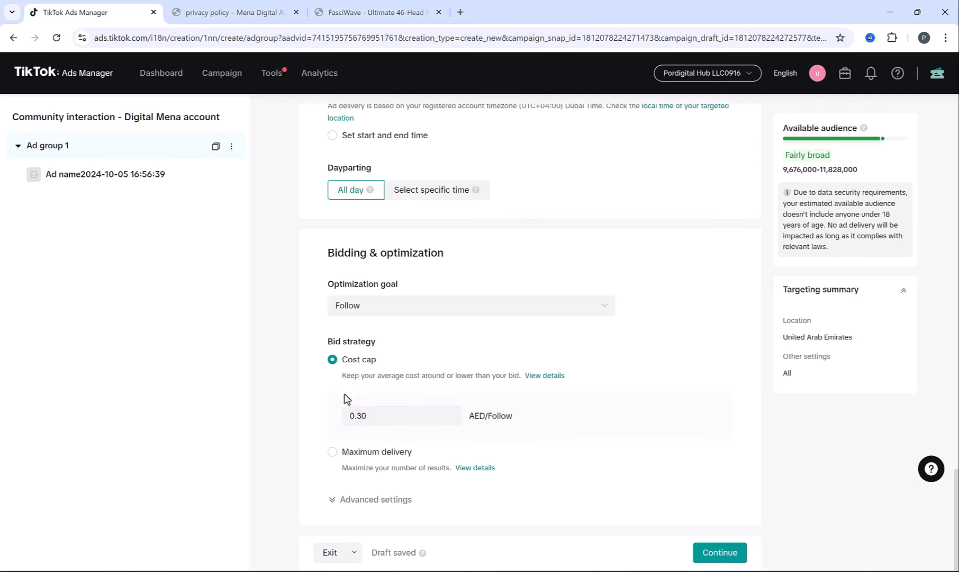
{"action": "left_click", "coordinate": [333, 454]}
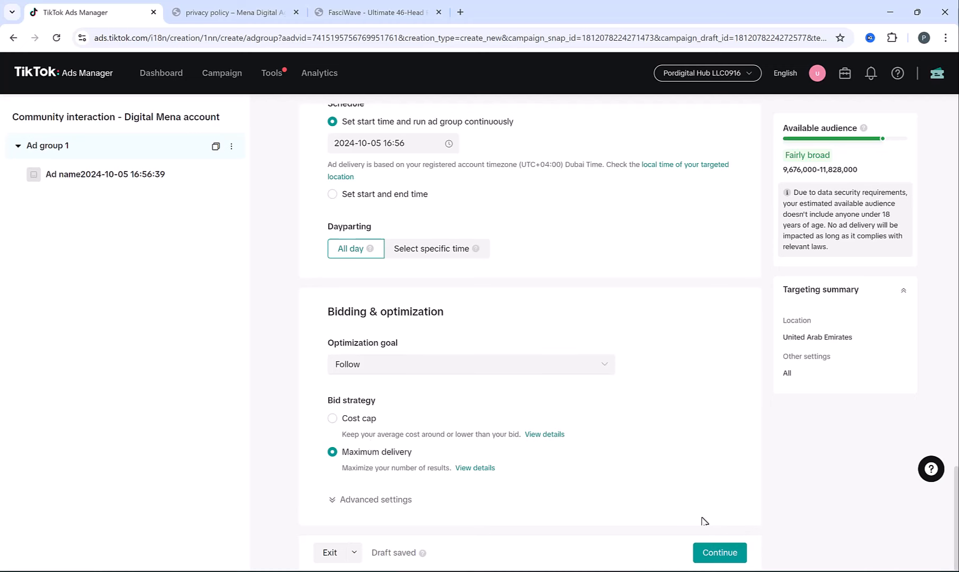
{"action": "left_click", "coordinate": [712, 551]}
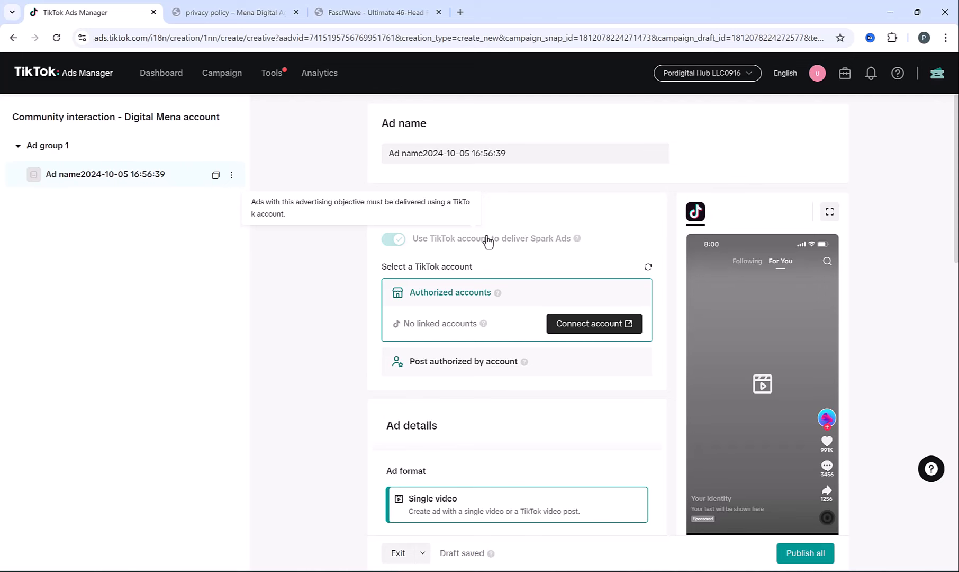
- Start linking a TikTok account to the ad, then close the login window without signing in
{"action": "scroll", "coordinate": [488, 242], "scroll_direction": "down", "scroll_amount": 1}
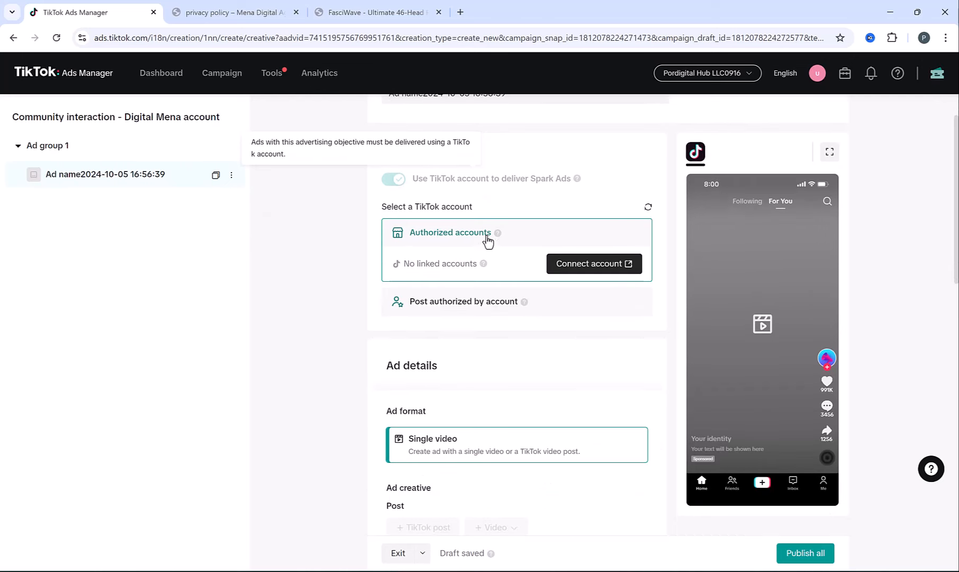
{"action": "left_click", "coordinate": [607, 270]}
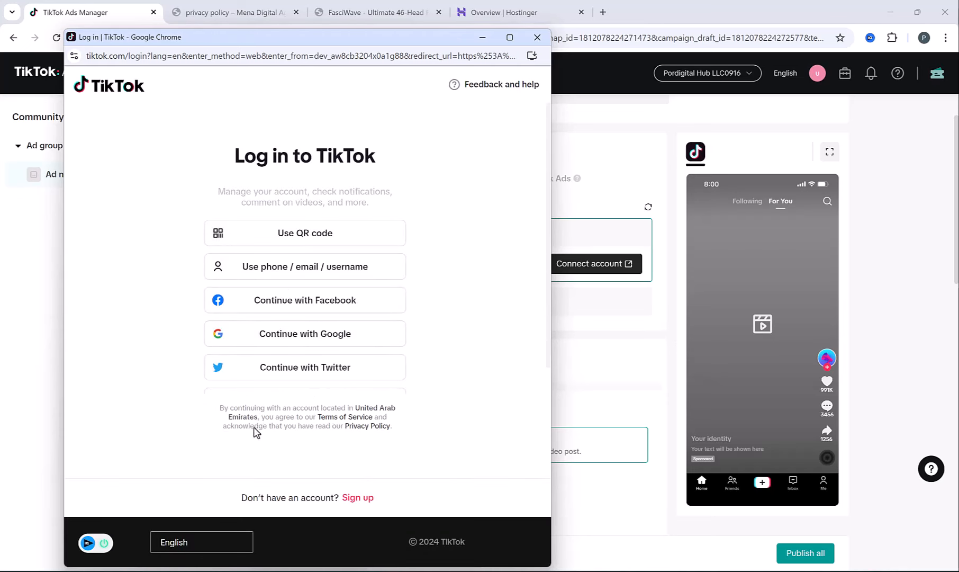
{"action": "left_click", "coordinate": [533, 43]}
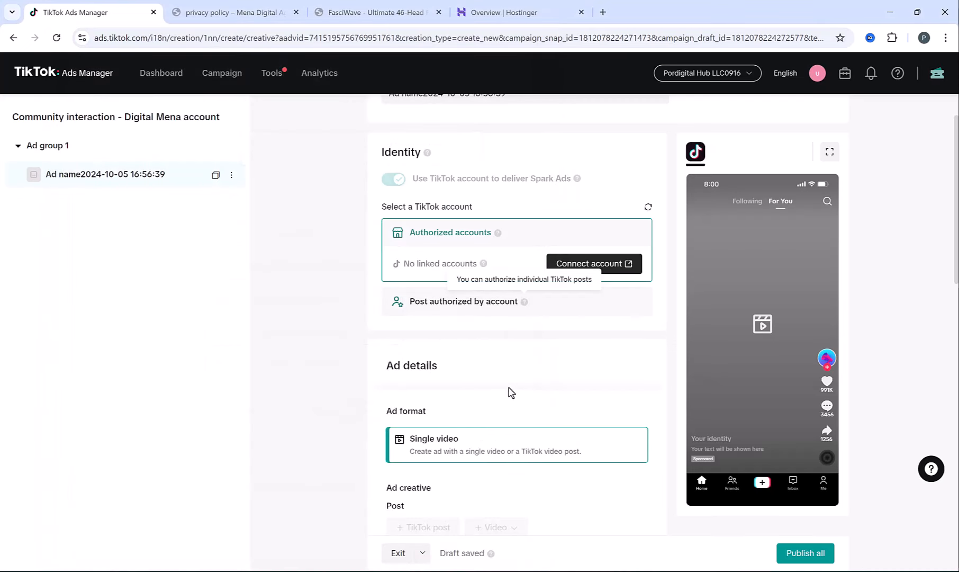
- Look through the Ad details and return to the Campaign list
{"action": "scroll", "coordinate": [510, 392], "scroll_direction": "down", "scroll_amount": 3}
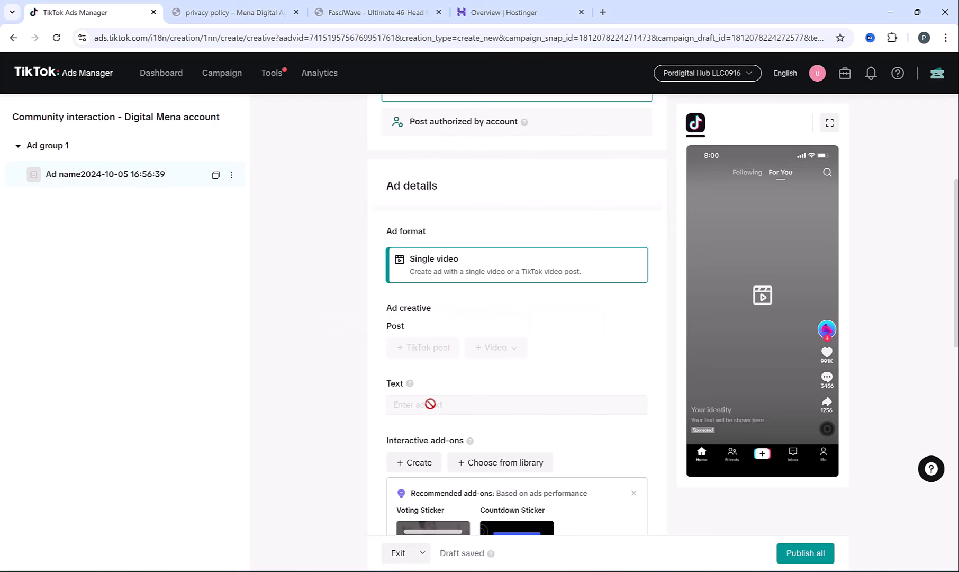
{"action": "scroll", "coordinate": [430, 404], "scroll_direction": "down", "scroll_amount": 7}
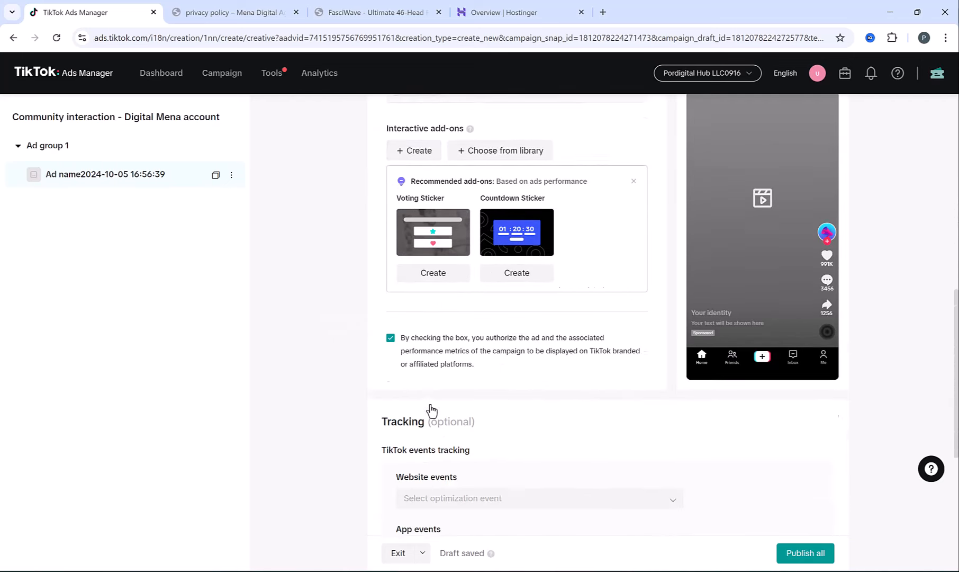
{"action": "scroll", "coordinate": [430, 404], "scroll_direction": "down", "scroll_amount": 2}
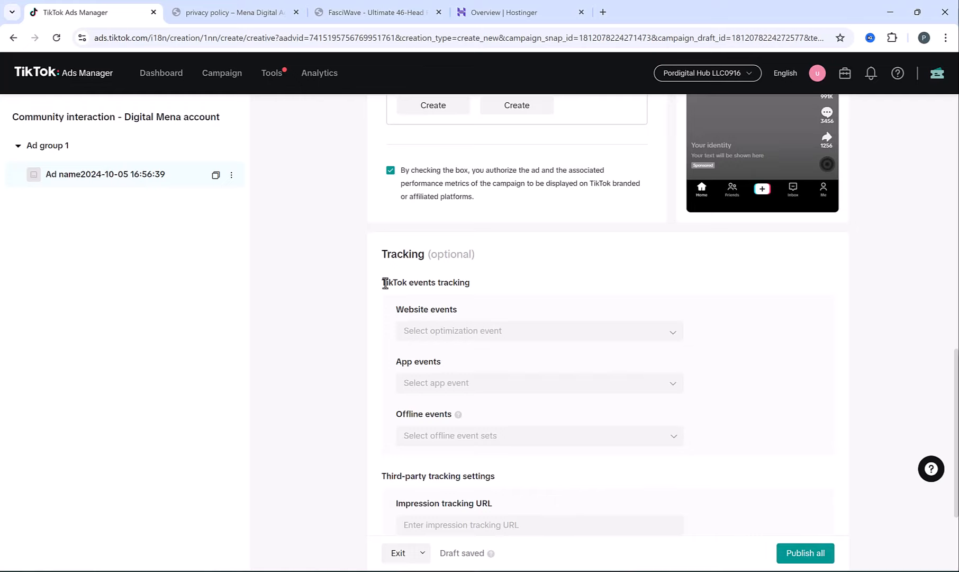
{"action": "scroll", "coordinate": [385, 282], "scroll_direction": "up", "scroll_amount": 9}
{"action": "scroll", "coordinate": [386, 281], "scroll_direction": "up", "scroll_amount": 5}
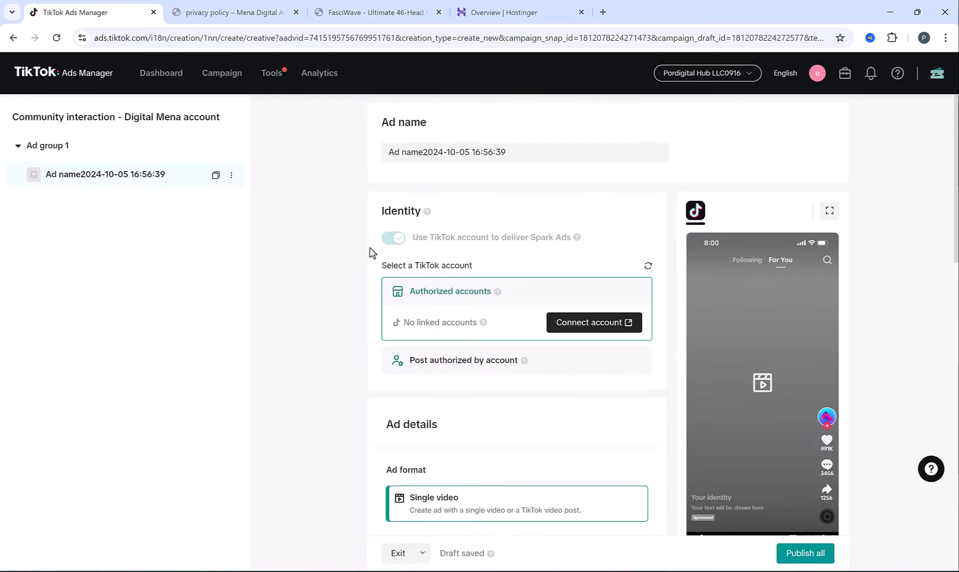
{"action": "left_click", "coordinate": [226, 82]}
- Create a Reach campaign with campaign budget optimization off and continue to its ad group
{"action": "left_click", "coordinate": [62, 197]}
{"action": "left_click", "coordinate": [333, 215]}
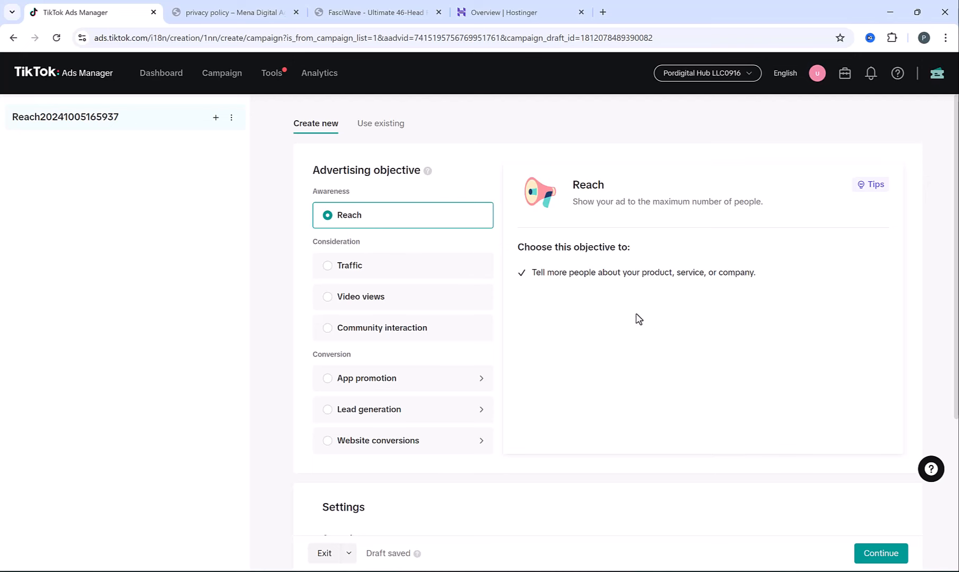
{"action": "scroll", "coordinate": [620, 302], "scroll_direction": "down", "scroll_amount": 3}
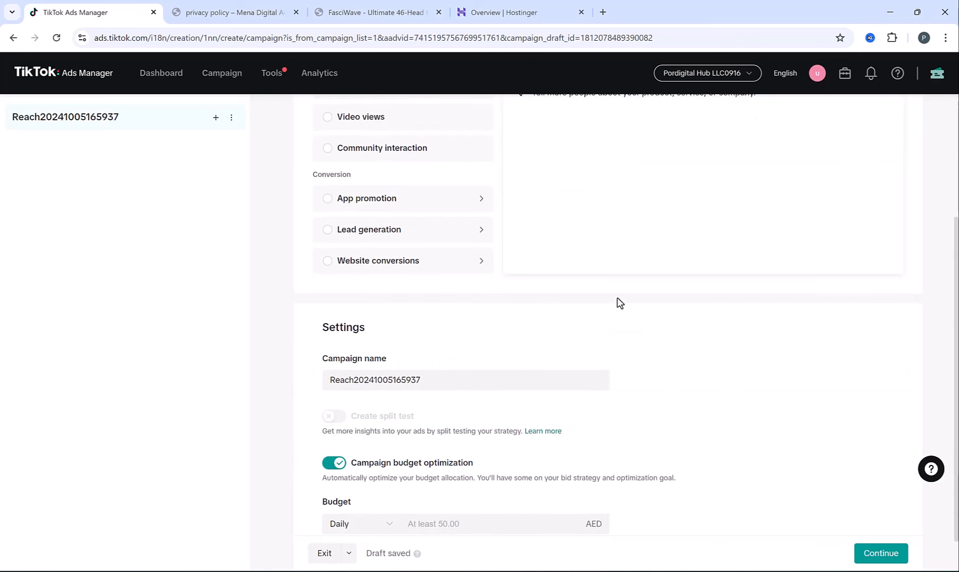
{"action": "scroll", "coordinate": [619, 302], "scroll_direction": "down", "scroll_amount": 1}
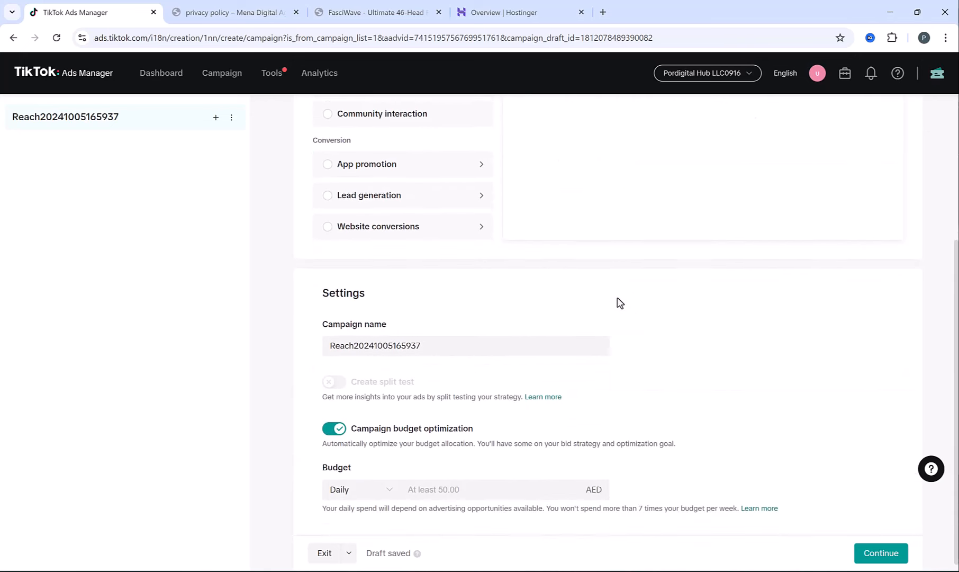
{"action": "left_click", "coordinate": [332, 424]}
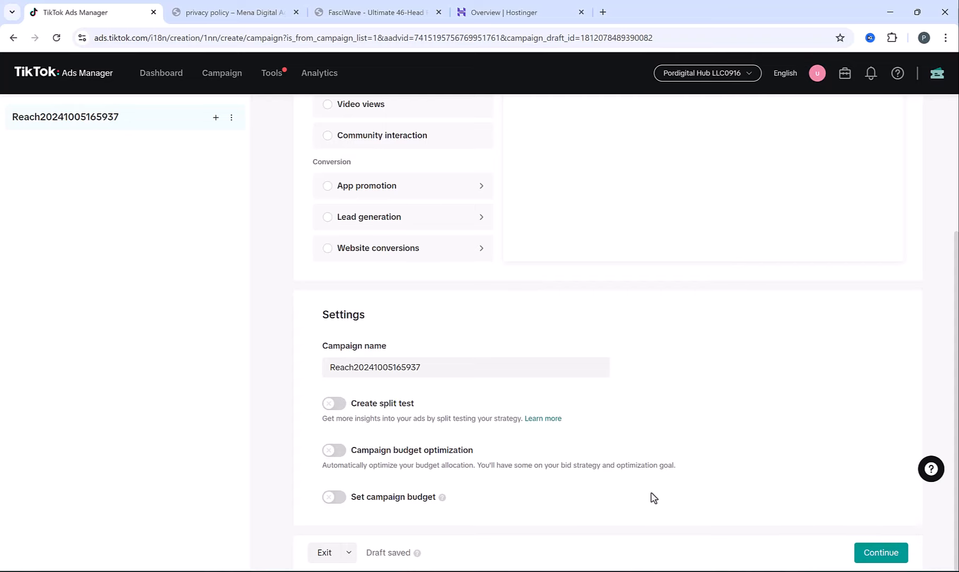
{"action": "left_click", "coordinate": [879, 554]}
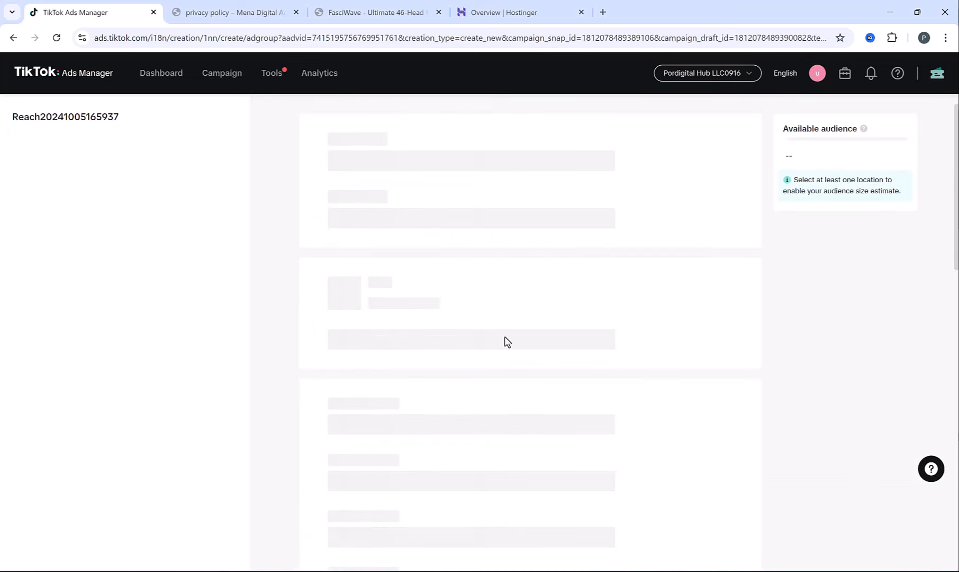
- Delete the suggested 7.78 AED value from Bid control, leaving no cost cap
{"action": "scroll", "coordinate": [476, 293], "scroll_direction": "down", "scroll_amount": 7}
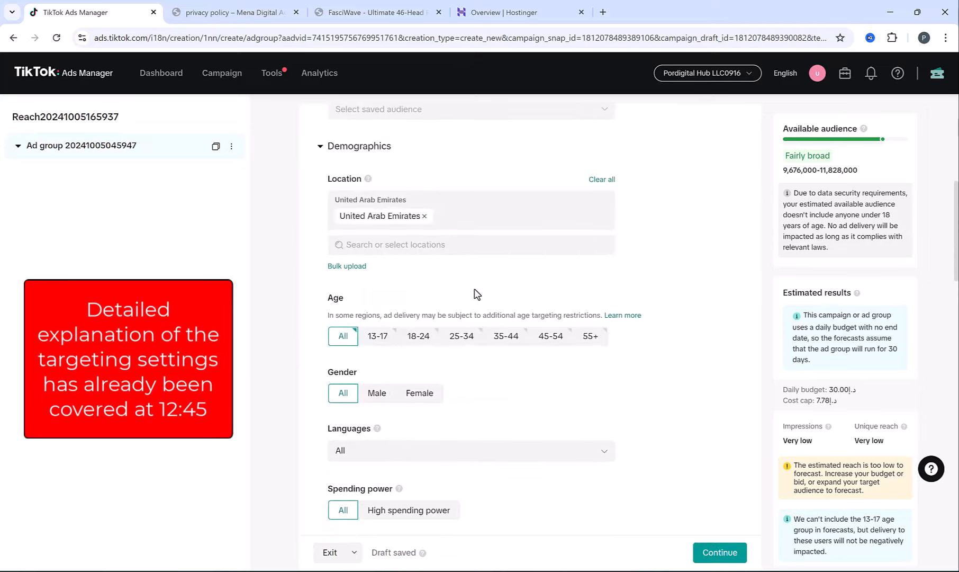
{"action": "scroll", "coordinate": [477, 293], "scroll_direction": "down", "scroll_amount": 15}
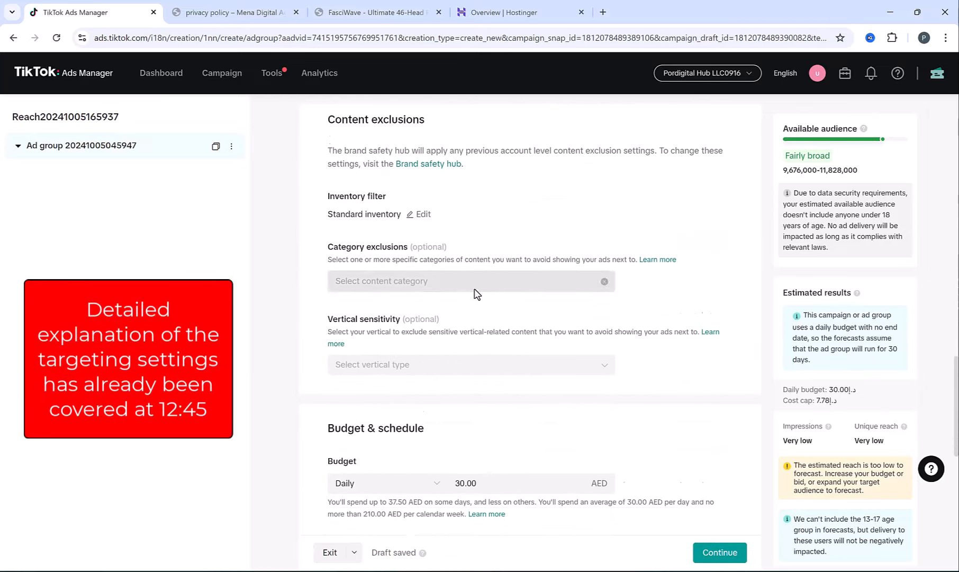
{"action": "scroll", "coordinate": [476, 294], "scroll_direction": "down", "scroll_amount": 5}
{"action": "scroll", "coordinate": [474, 289], "scroll_direction": "down", "scroll_amount": 3}
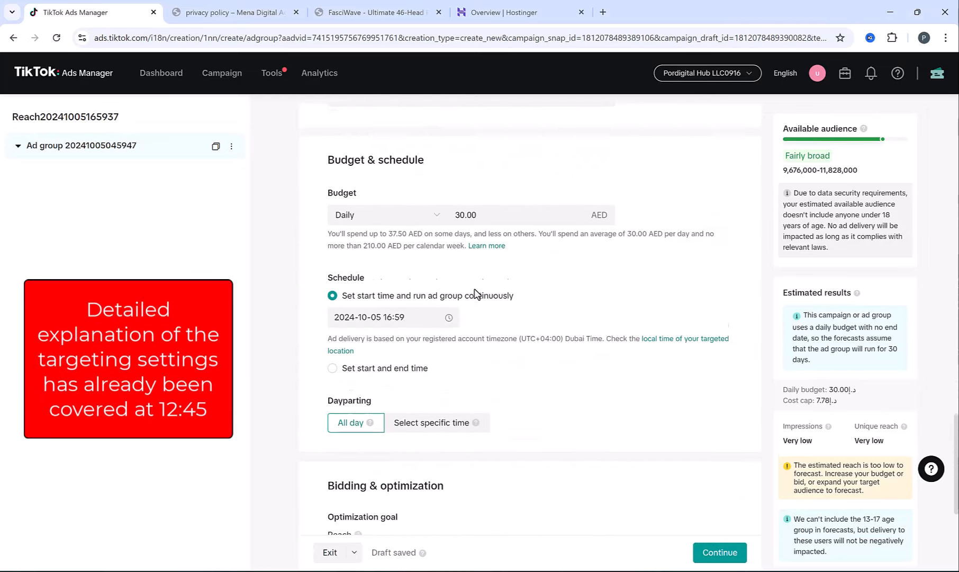
{"action": "scroll", "coordinate": [477, 293], "scroll_direction": "down", "scroll_amount": 2}
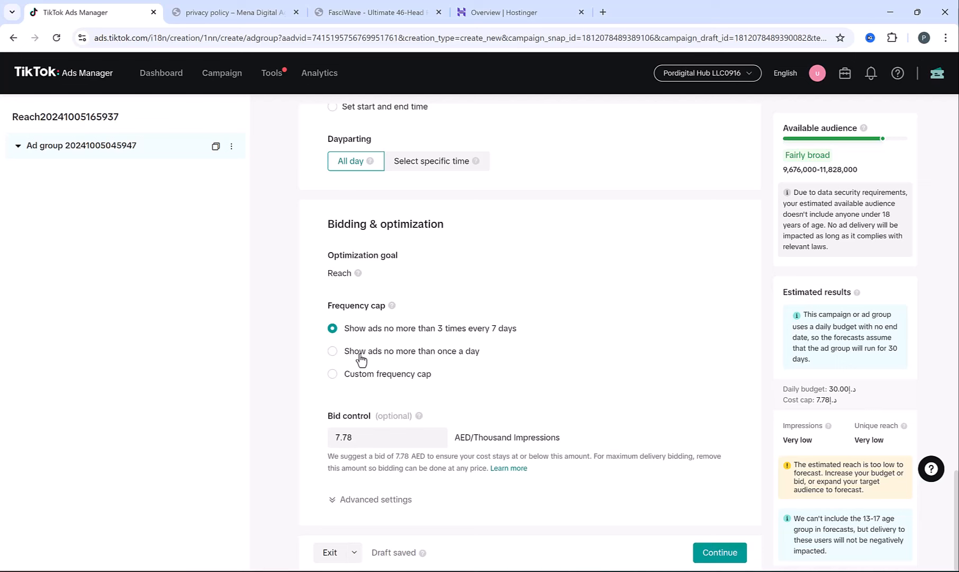
{"action": "left_click", "coordinate": [455, 358]}
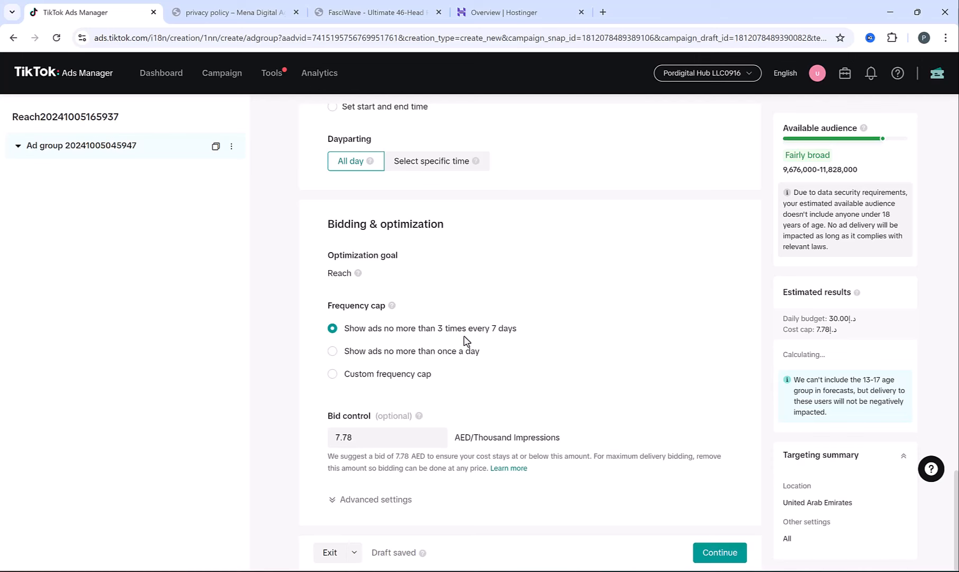
{"action": "double_click", "coordinate": [376, 437]}
{"action": "key", "text": "BackSpace"}
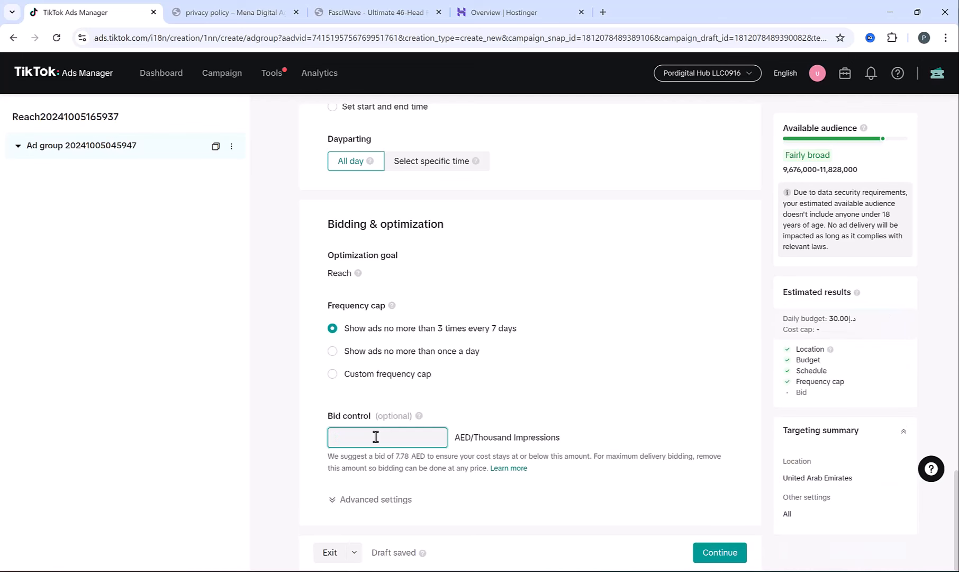
{"action": "left_click", "coordinate": [323, 452]}
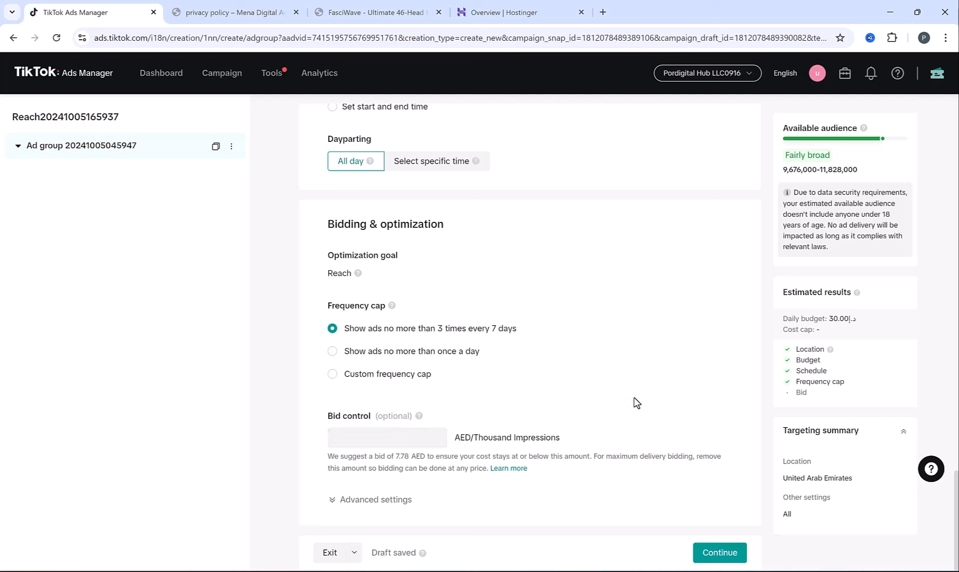
- Continue to the ad step and pick the Website design Ad1.mov video from the library
{"action": "left_click", "coordinate": [726, 553]}
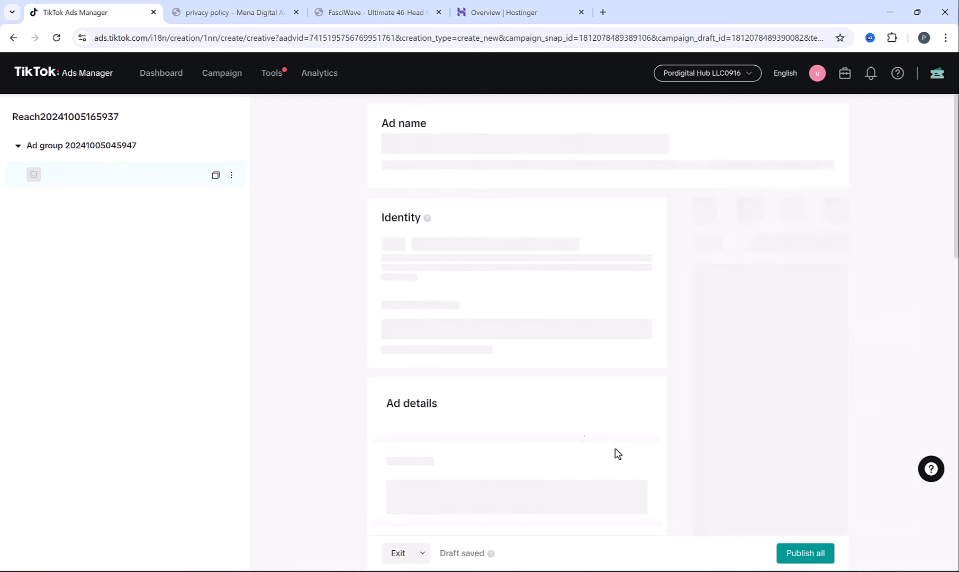
{"action": "scroll", "coordinate": [416, 311], "scroll_direction": "down", "scroll_amount": 4}
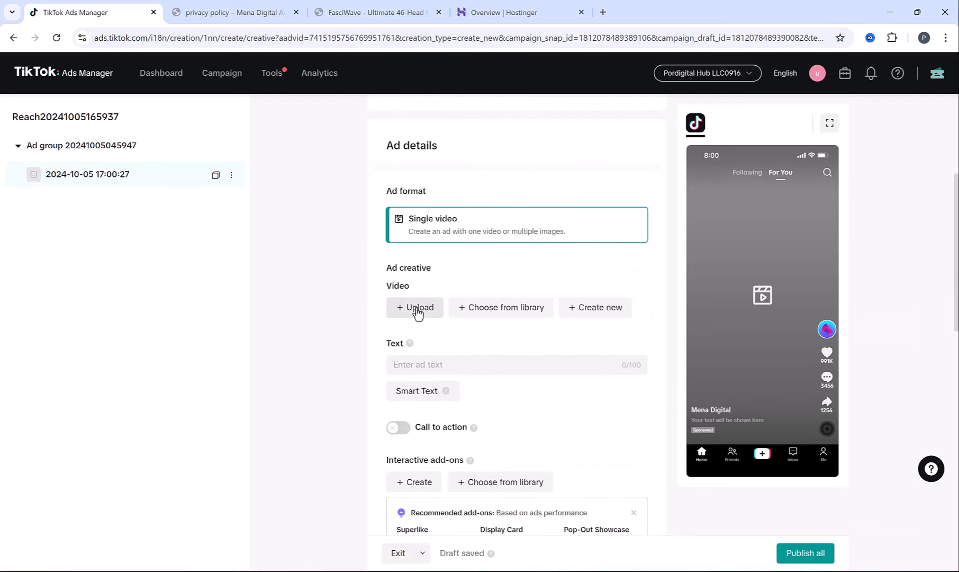
{"action": "left_click", "coordinate": [491, 315]}
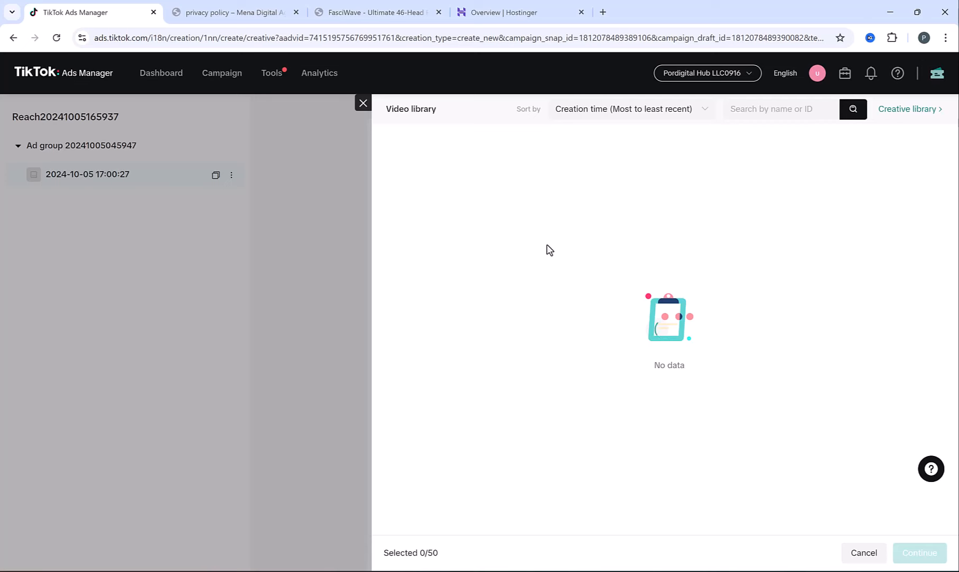
{"action": "left_click", "coordinate": [449, 199]}
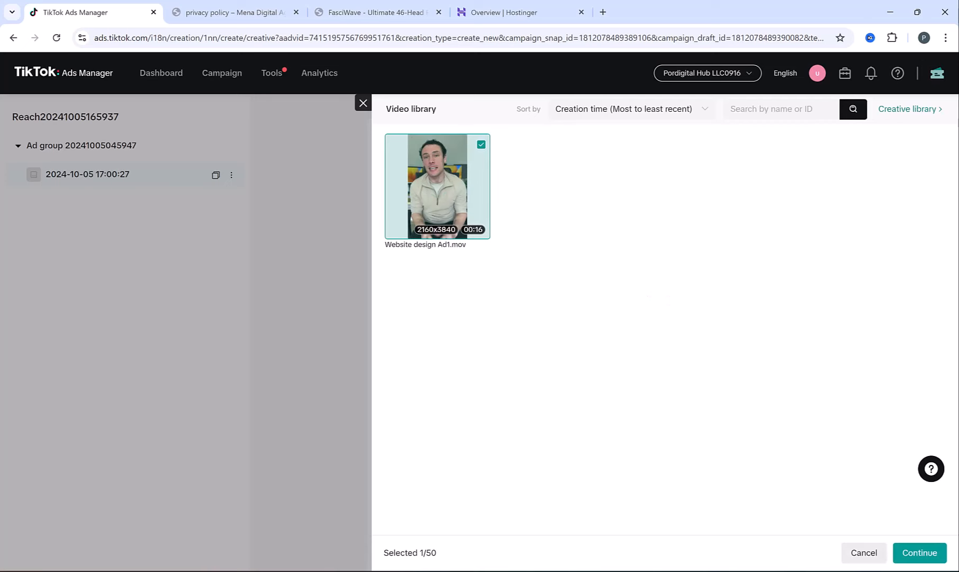
{"action": "left_click", "coordinate": [920, 553]}
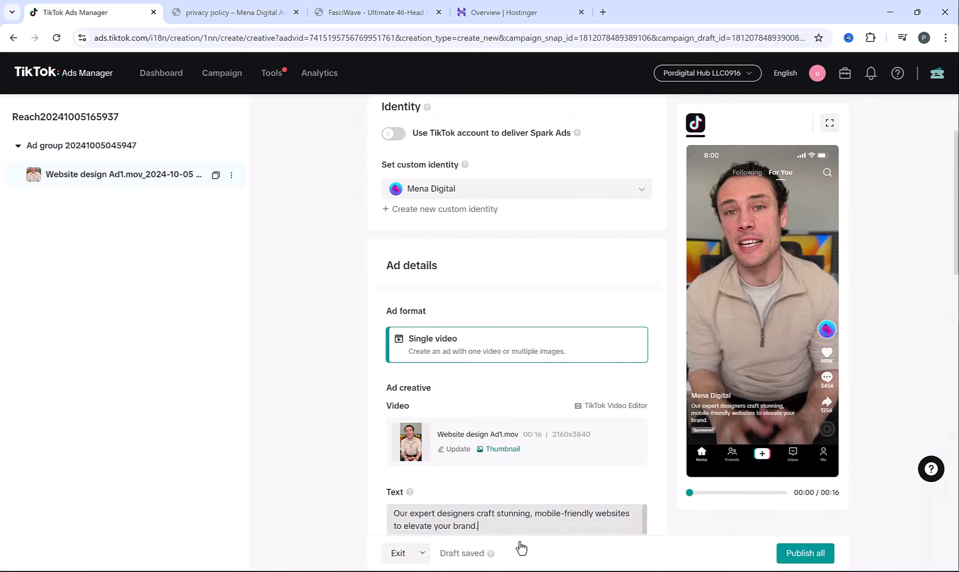
- Turn on the call to action and link the saved Untitled TikTok Instant Page as its destination
{"action": "scroll", "coordinate": [333, 452], "scroll_direction": "down", "scroll_amount": 3}
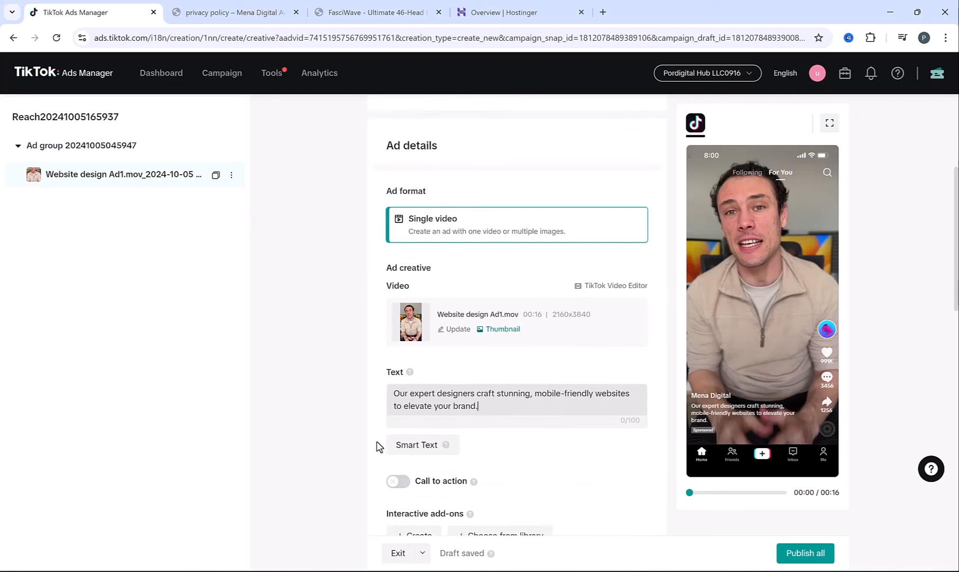
{"action": "scroll", "coordinate": [379, 446], "scroll_direction": "down", "scroll_amount": 3}
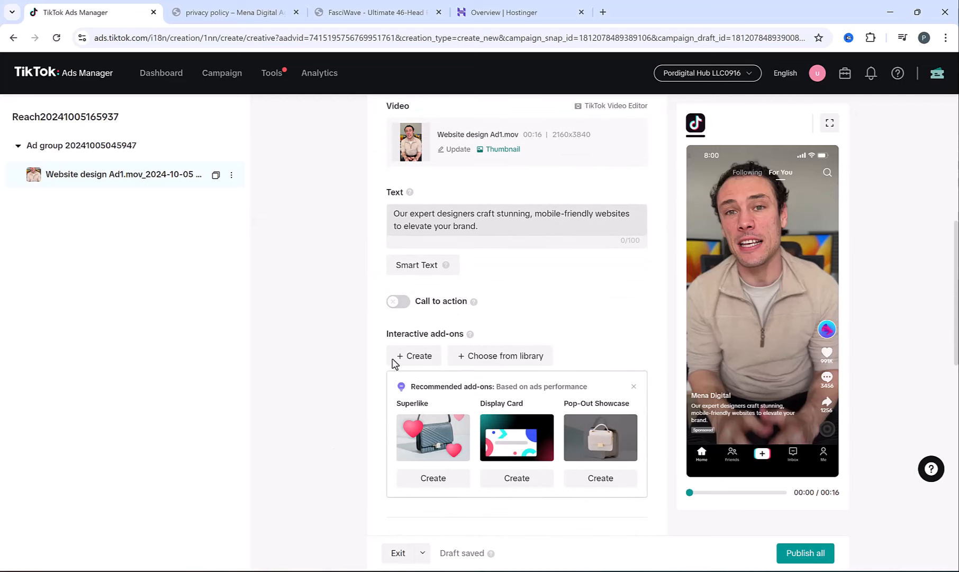
{"action": "left_click", "coordinate": [398, 302]}
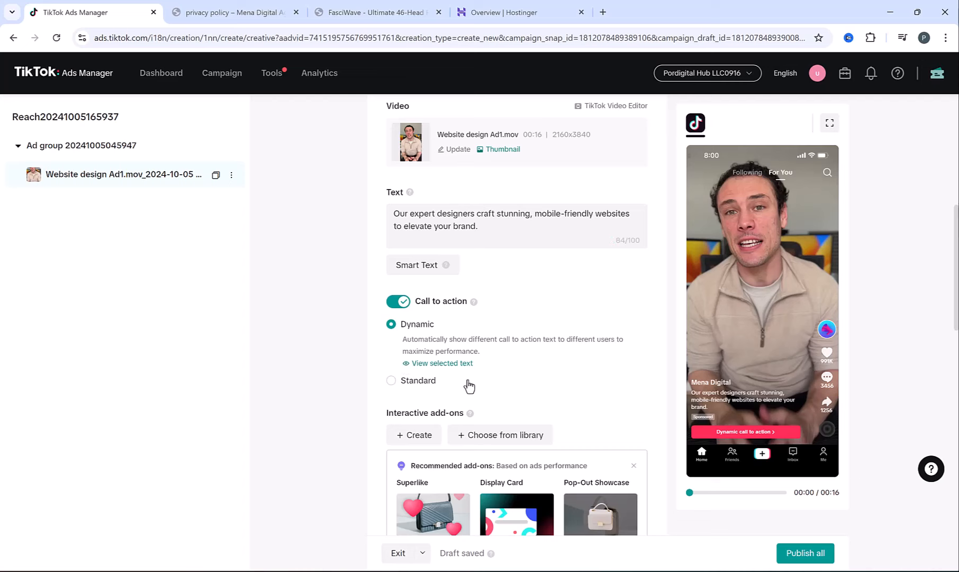
{"action": "scroll", "coordinate": [466, 385], "scroll_direction": "down", "scroll_amount": 4}
{"action": "scroll", "coordinate": [469, 384], "scroll_direction": "down", "scroll_amount": 2}
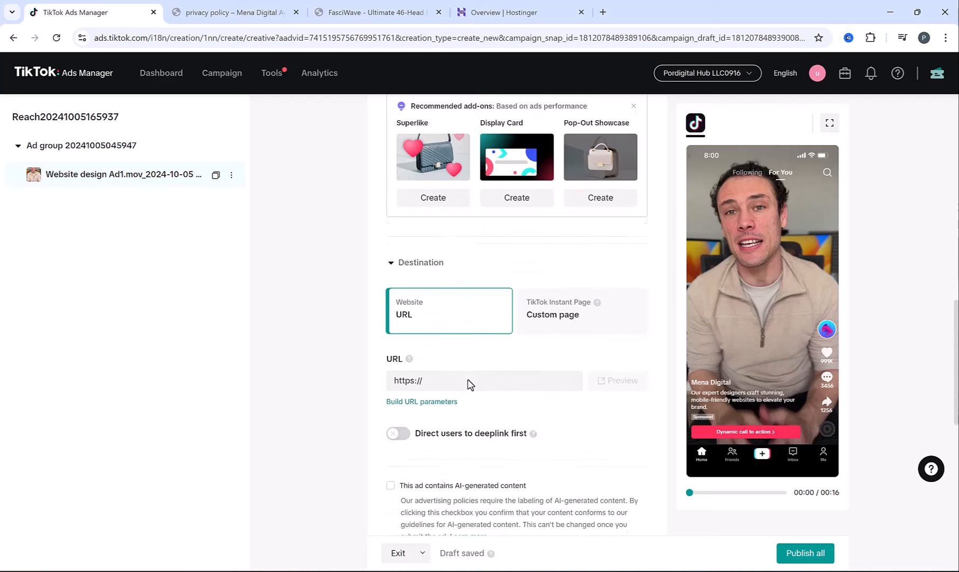
{"action": "left_click", "coordinate": [546, 321]}
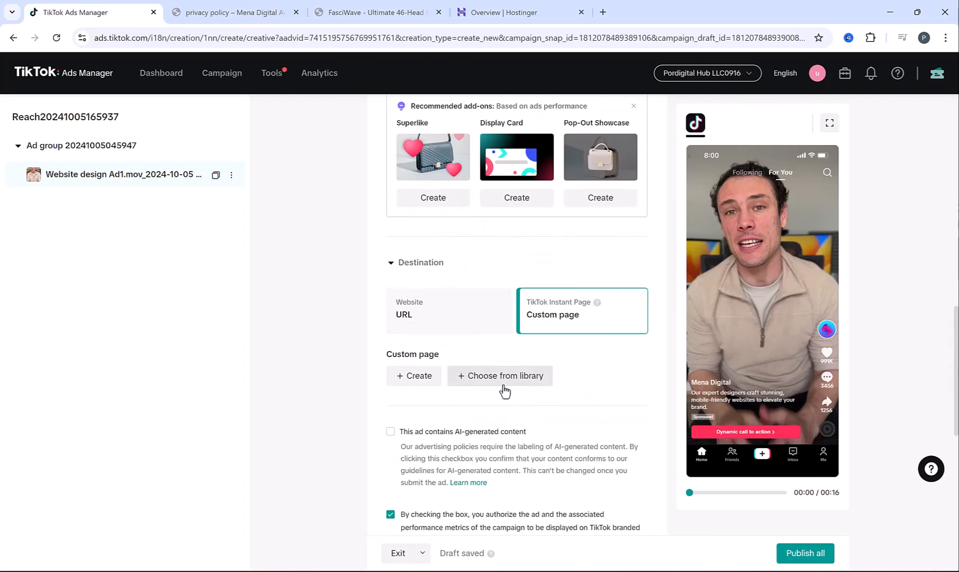
{"action": "left_click", "coordinate": [464, 376]}
{"action": "left_click", "coordinate": [399, 208]}
{"action": "left_click", "coordinate": [917, 552]}
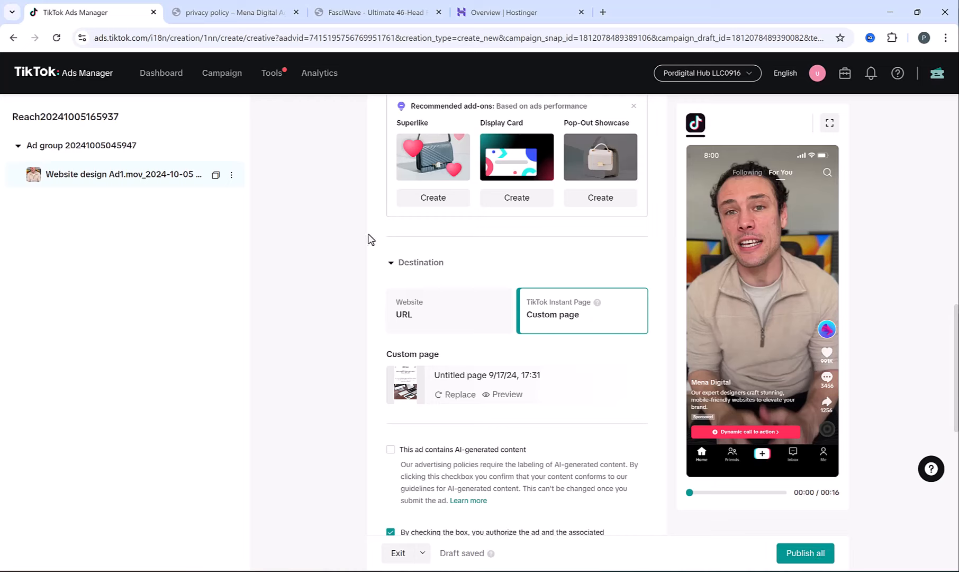
{"action": "scroll", "coordinate": [369, 239], "scroll_direction": "up", "scroll_amount": 5}
- Exit the ad draft to the campaign list and start creating a new campaign
{"action": "left_click", "coordinate": [241, 74]}
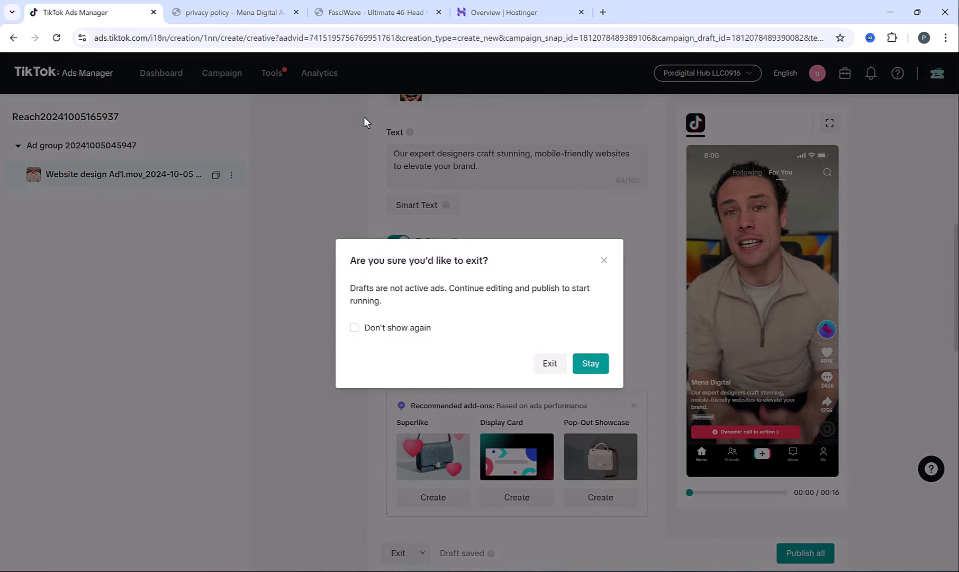
{"action": "left_click", "coordinate": [551, 371]}
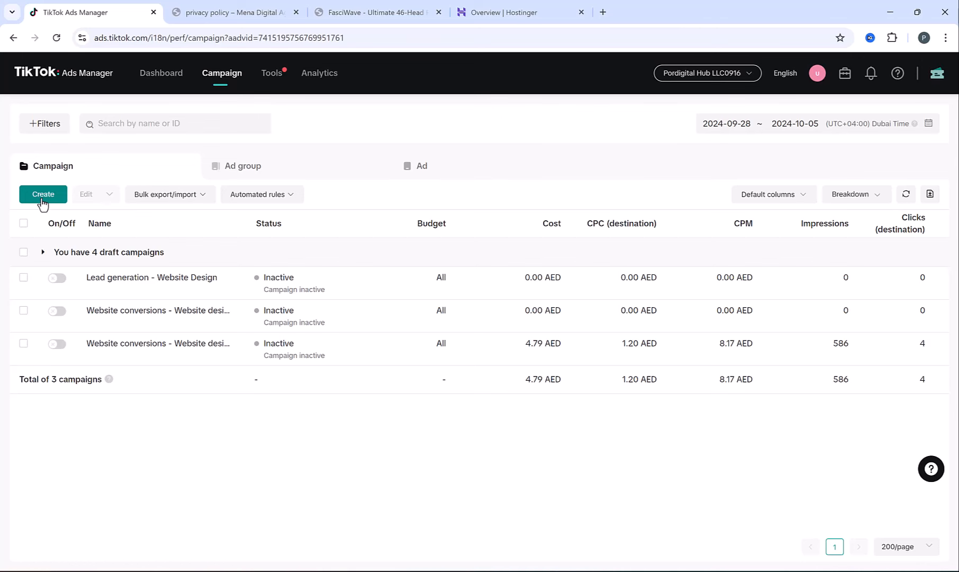
{"action": "left_click", "coordinate": [43, 197]}
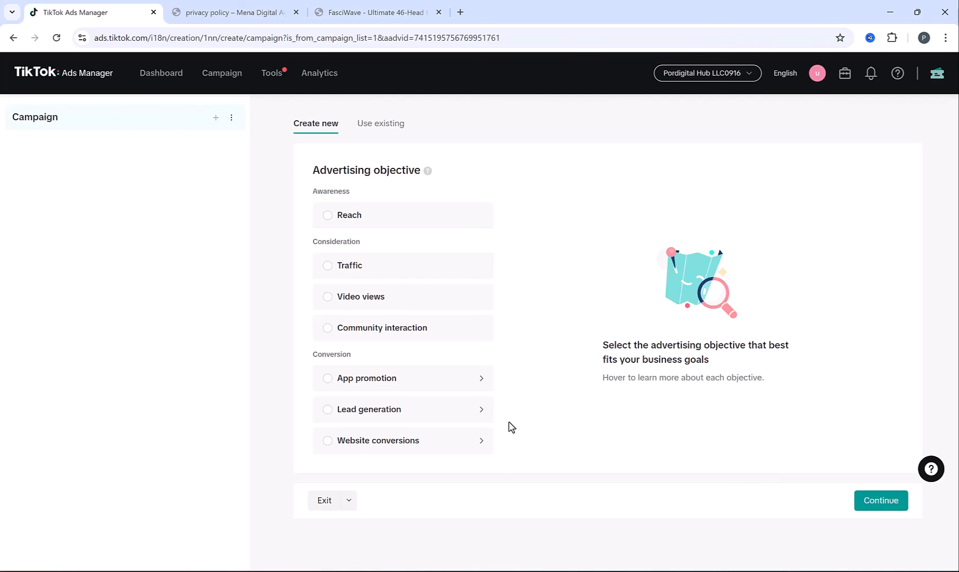
- Choose Website conversions as the objective and turn on campaign budget optimization
{"action": "mouse_move", "coordinate": [429, 445]}
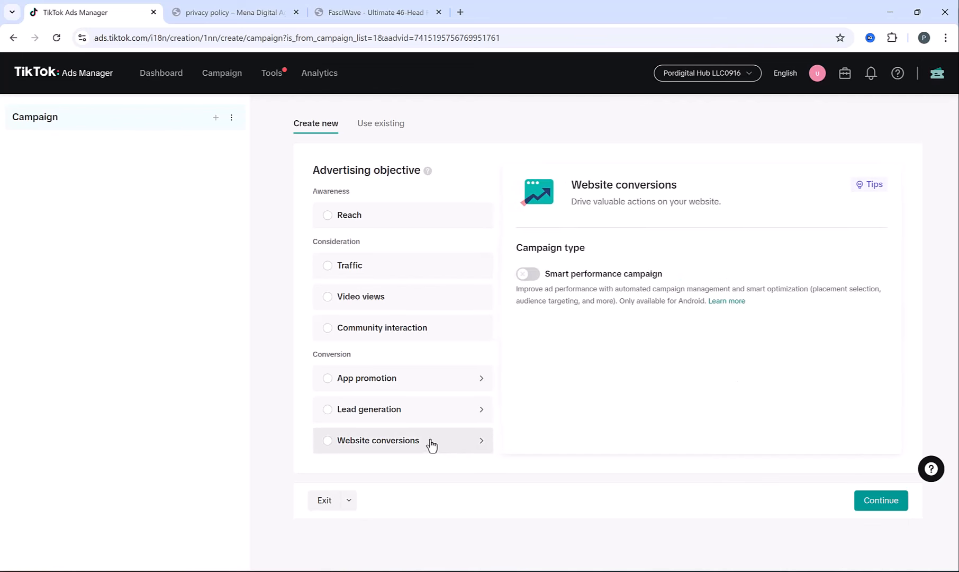
{"action": "left_click", "coordinate": [398, 443]}
{"action": "scroll", "coordinate": [541, 317], "scroll_direction": "down", "scroll_amount": 4}
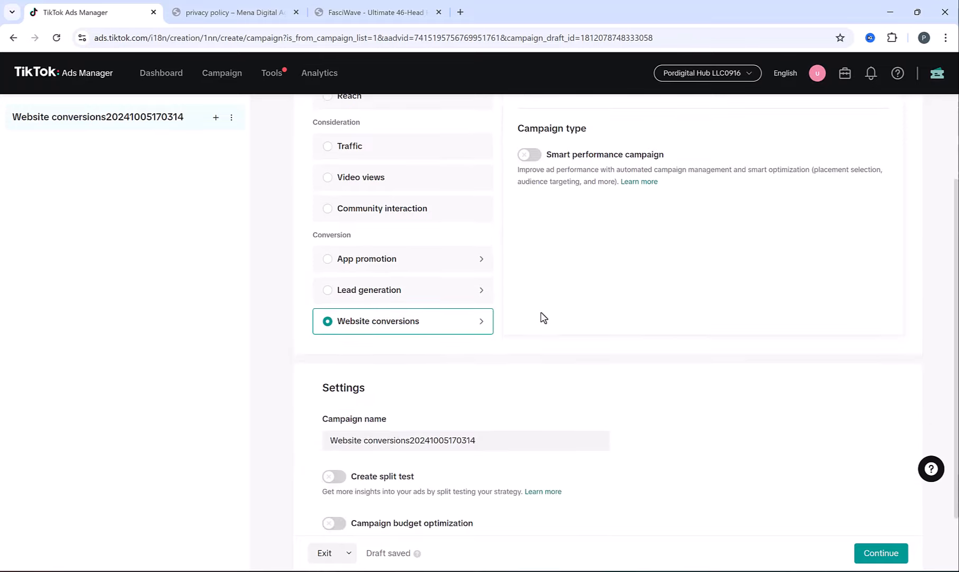
{"action": "left_click_drag", "start_coordinate": [361, 452], "coordinate": [484, 454]}
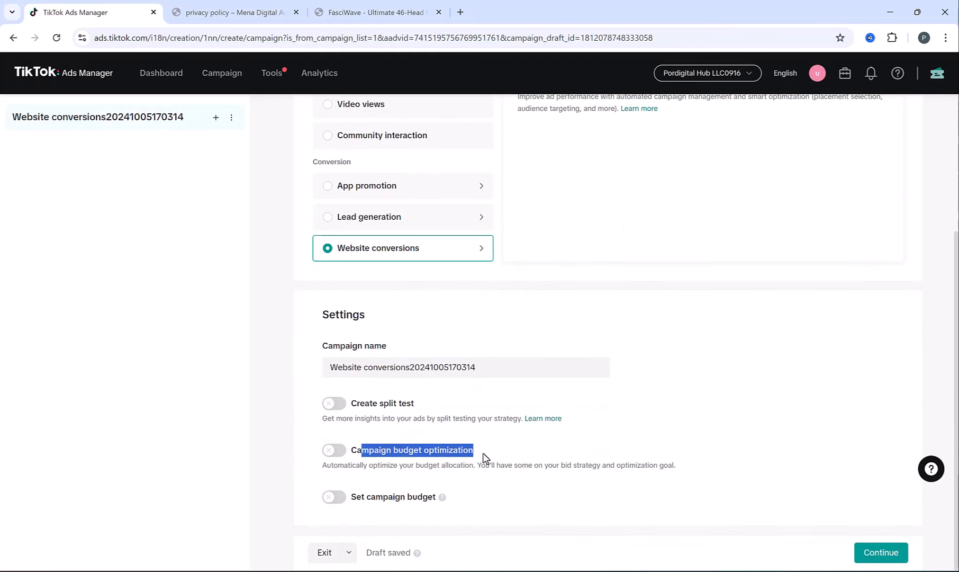
{"action": "left_click", "coordinate": [484, 454]}
{"action": "left_click", "coordinate": [336, 453]}
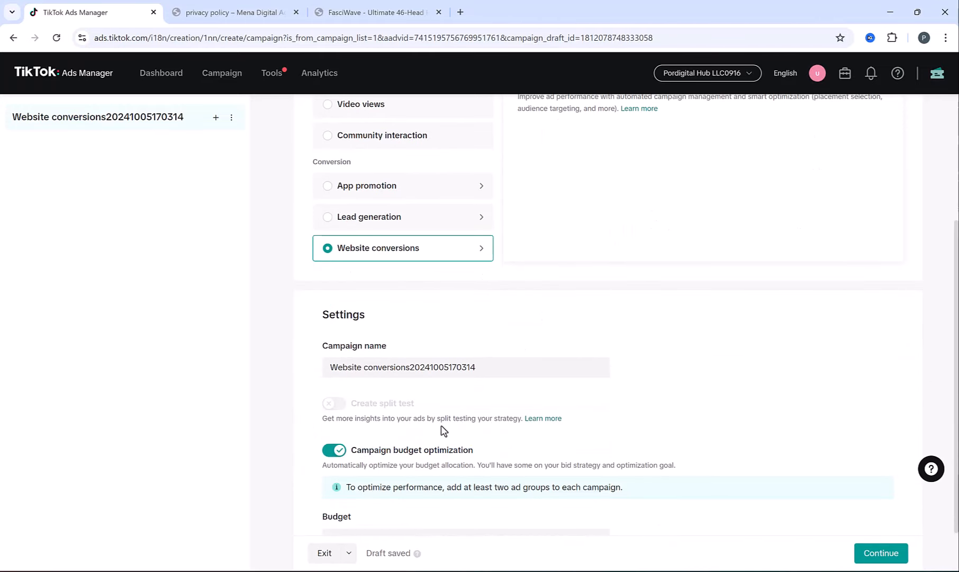
{"action": "scroll", "coordinate": [336, 457], "scroll_direction": "down", "scroll_amount": 1}
{"action": "left_click_drag", "start_coordinate": [361, 408], "coordinate": [480, 411]}
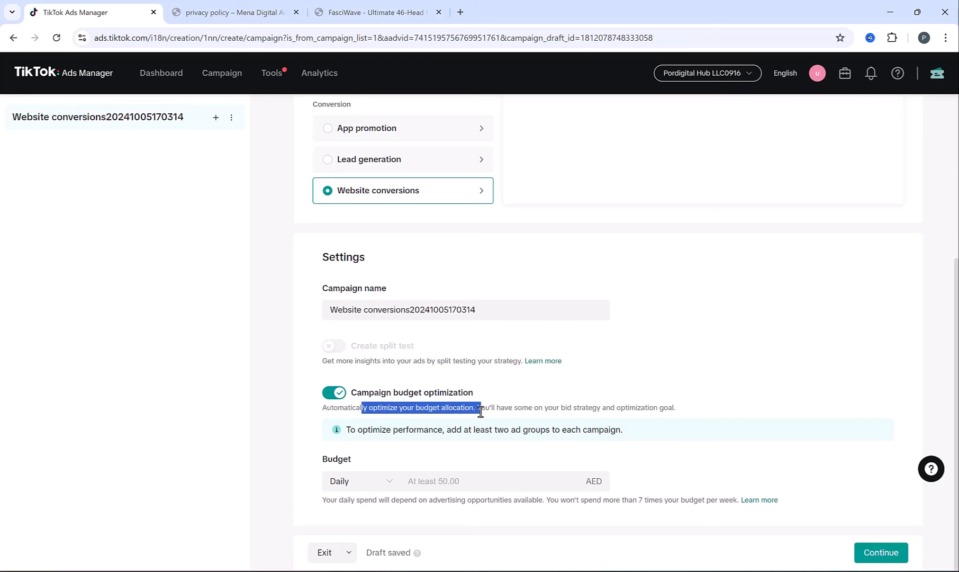
- Mark the Campaign and Ad Groups boxes on the TikTok Ads Structure diagram
{"action": "left_click", "coordinate": [577, 571]}
{"action": "mouse_move", "coordinate": [395, 191]}
{"action": "left_mouse_down"}
{"action": "mouse_move", "coordinate": [502, 286]}
{"action": "mouse_move", "coordinate": [556, 284]}
{"action": "left_mouse_up"}
{"action": "left_click", "coordinate": [717, 300]}
{"action": "left_click_drag", "start_coordinate": [718, 294], "coordinate": [249, 379]}
{"action": "key", "text": "ctrl+a"}
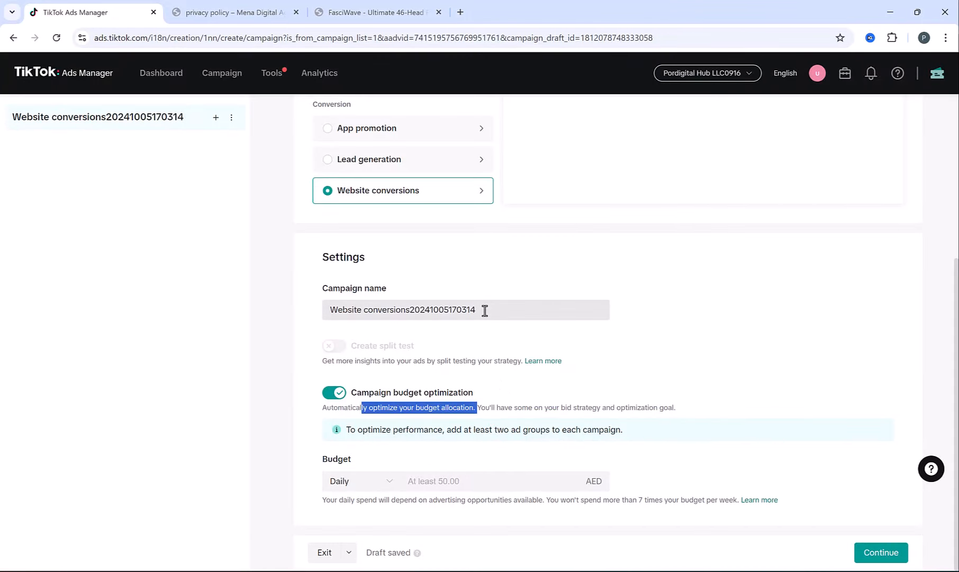
- Set the daily budget to 100 AED and continue to the ad group
{"action": "left_click", "coordinate": [424, 483]}
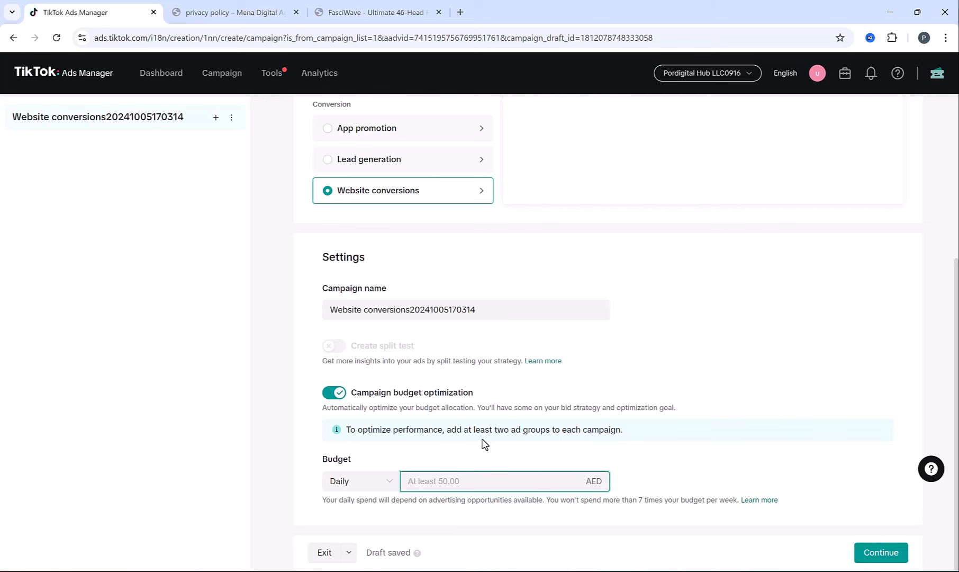
{"action": "type", "text": "100"}
{"action": "left_click", "coordinate": [298, 466]}
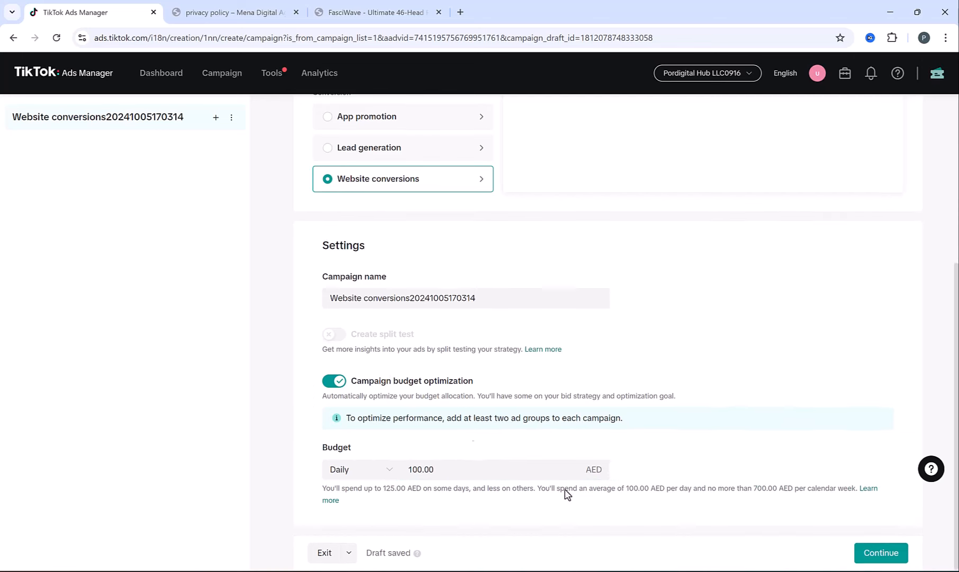
{"action": "left_click", "coordinate": [880, 553]}
- Replace the ad group name's date digits with 1 and use Mywebsite as the data connection
{"action": "left_click_drag", "start_coordinate": [372, 161], "coordinate": [545, 159]}
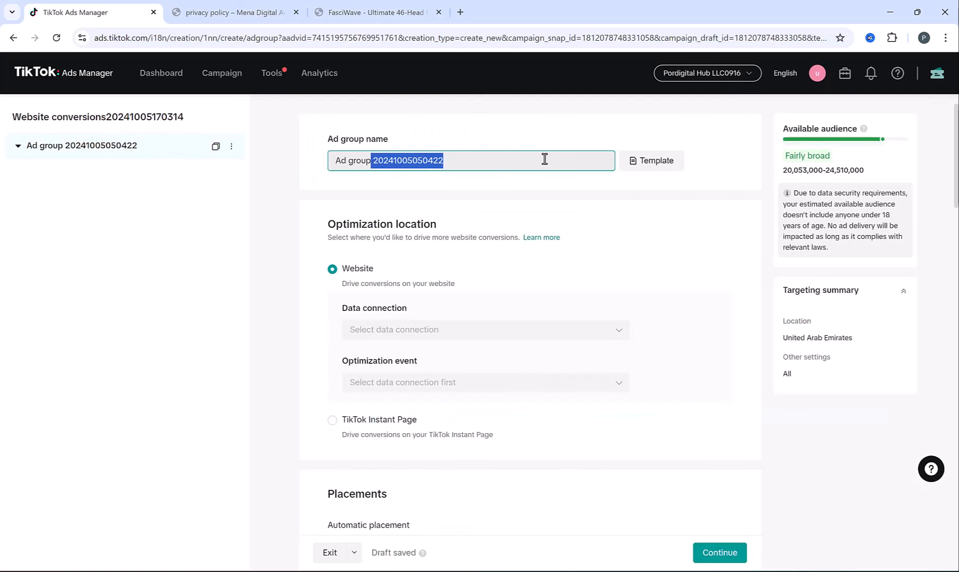
{"action": "type", "text": "1"}
{"action": "left_click", "coordinate": [456, 330]}
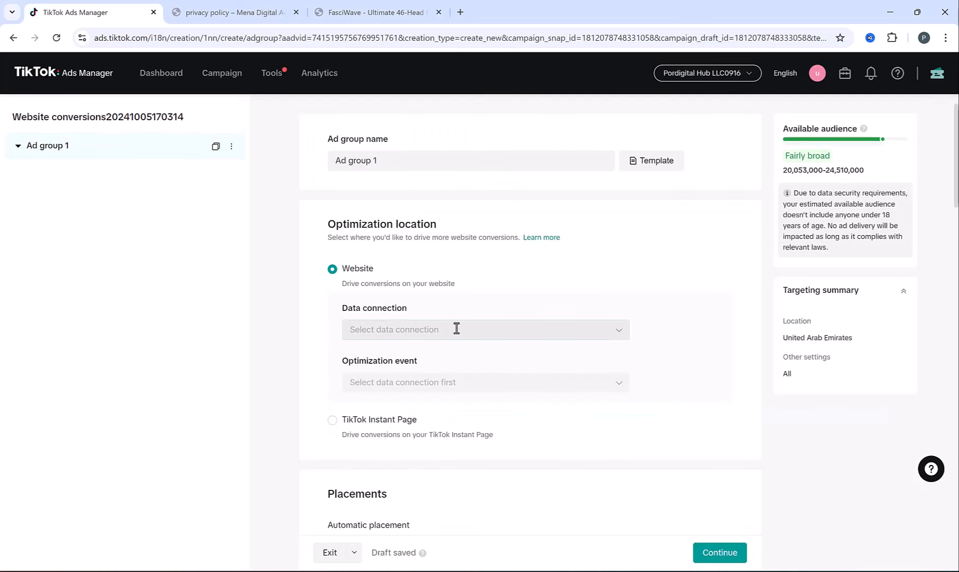
{"action": "left_click", "coordinate": [446, 418]}
{"action": "left_click", "coordinate": [435, 384]}
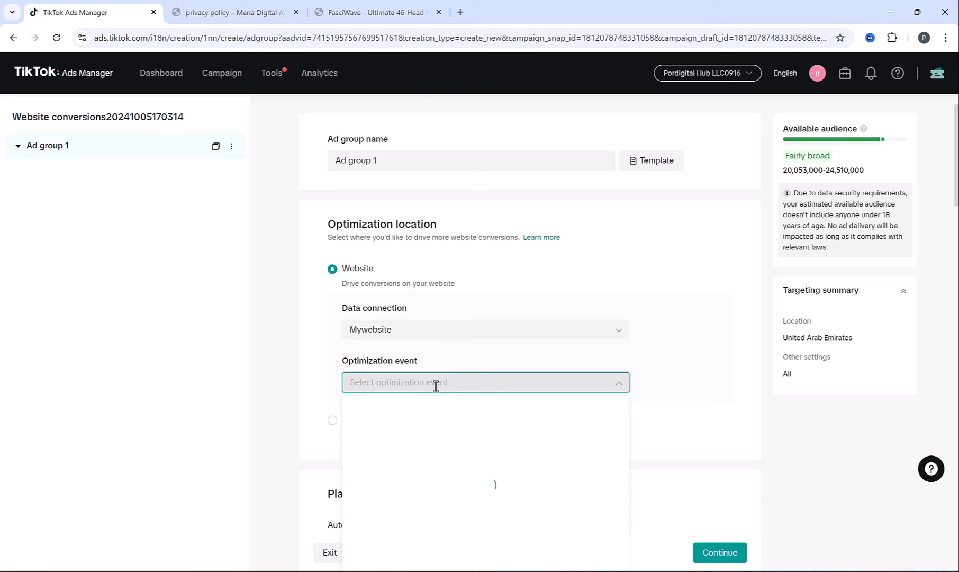
- Target people interested in Education
{"action": "scroll", "coordinate": [311, 336], "scroll_direction": "down", "scroll_amount": 15}
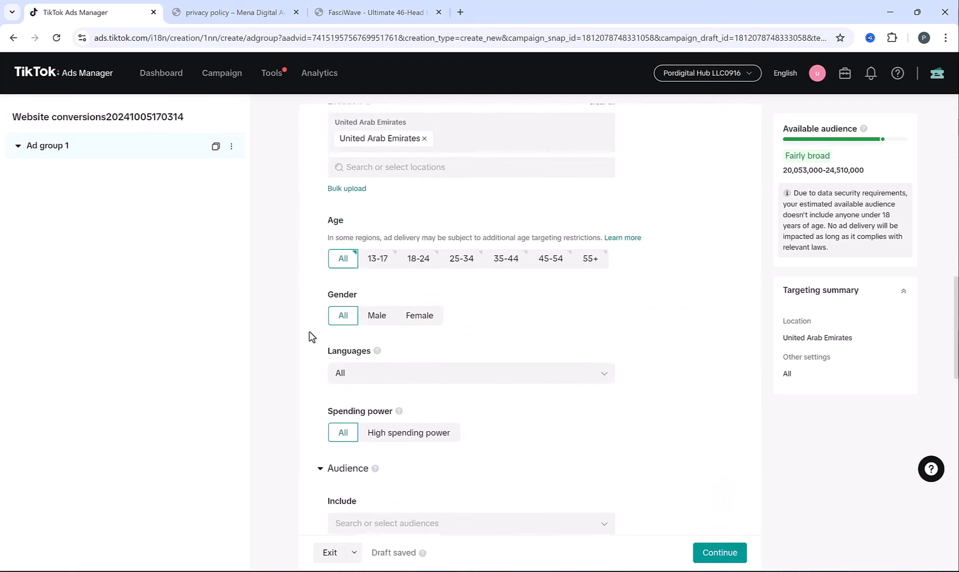
{"action": "scroll", "coordinate": [311, 336], "scroll_direction": "down", "scroll_amount": 6}
{"action": "left_click", "coordinate": [430, 369]}
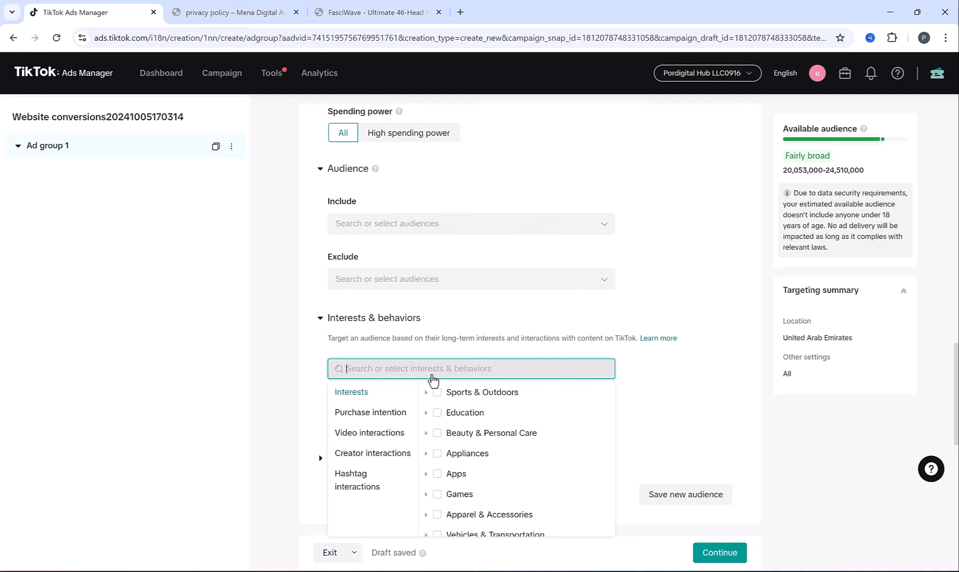
{"action": "left_click", "coordinate": [437, 414]}
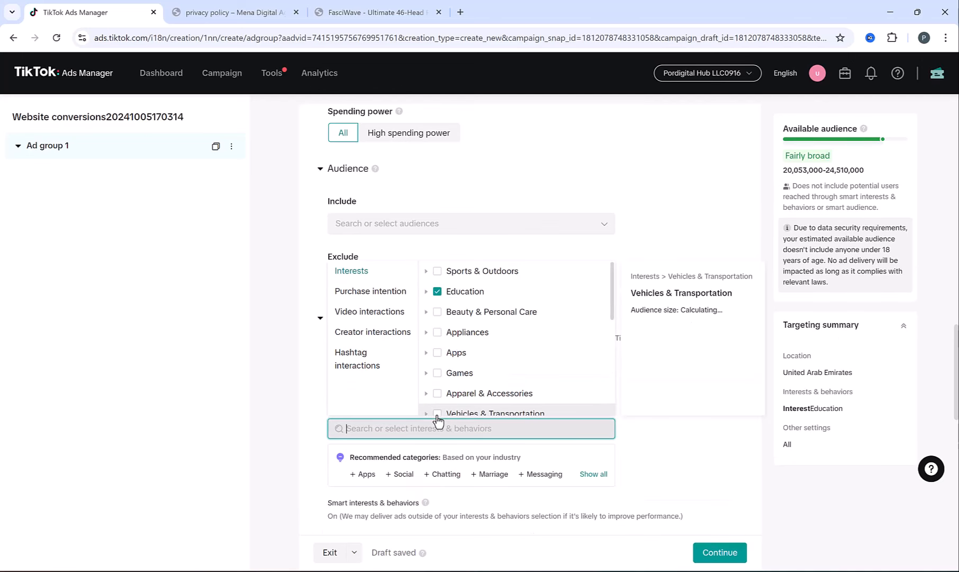
{"action": "left_click", "coordinate": [267, 374]}
- Append '(Education Intere' to the ad group name
{"action": "scroll", "coordinate": [305, 222], "scroll_direction": "up", "scroll_amount": 15}
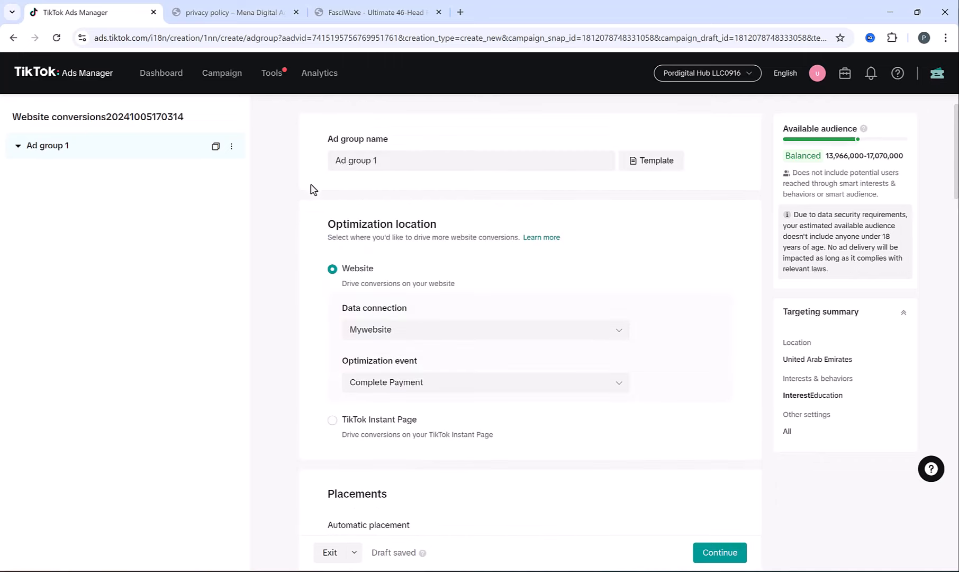
{"action": "left_click", "coordinate": [397, 162]}
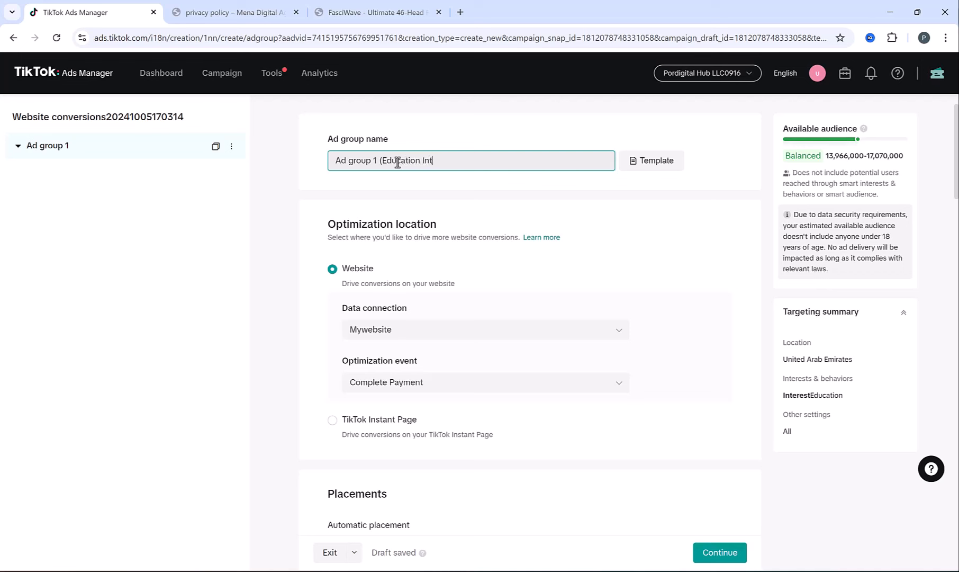
{"action": "type", "text": "(Education Interest"}
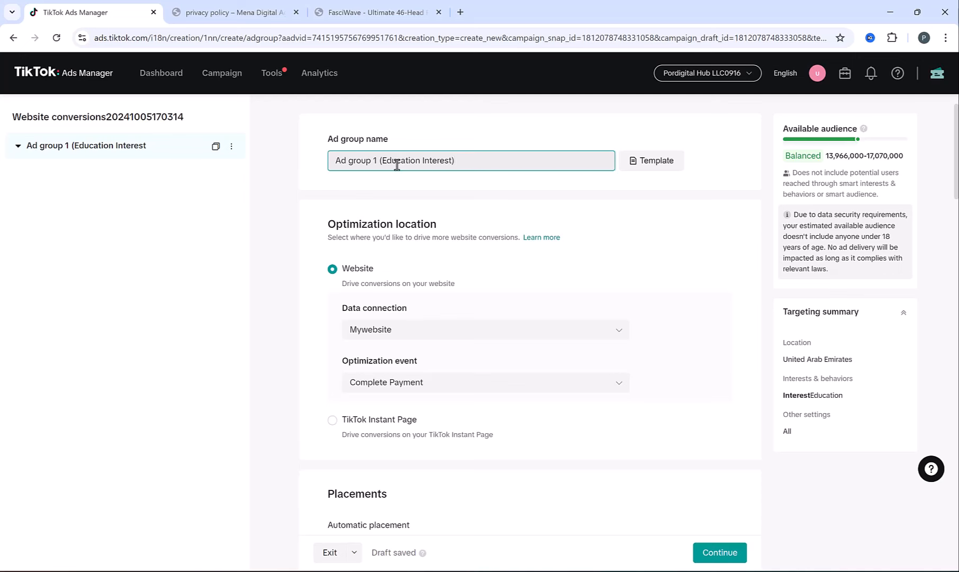
{"action": "left_click", "coordinate": [315, 200]}
- Review the inherited daily campaign budget and proceed to ad creation
{"action": "scroll", "coordinate": [314, 240], "scroll_direction": "down", "scroll_amount": 20}
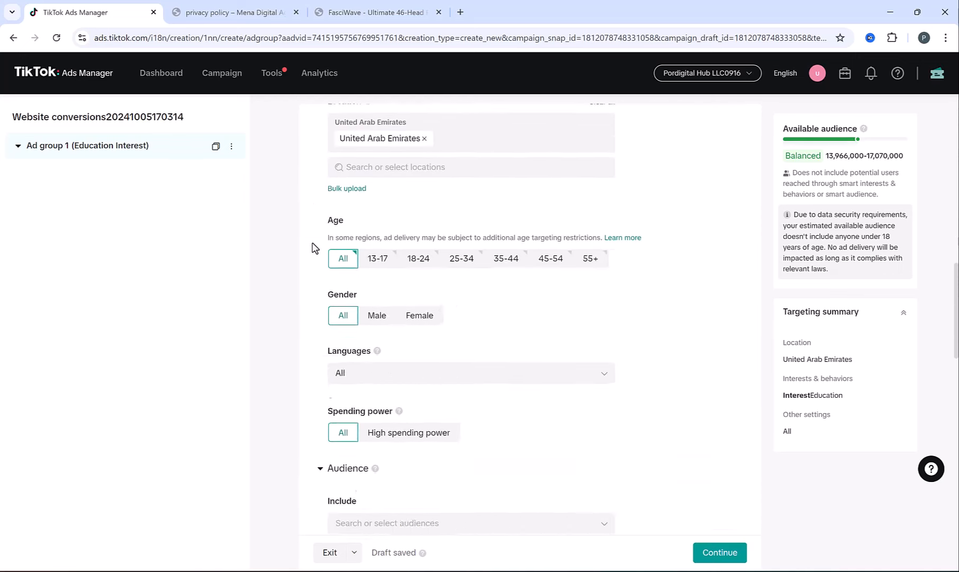
{"action": "scroll", "coordinate": [339, 247], "scroll_direction": "down", "scroll_amount": 7}
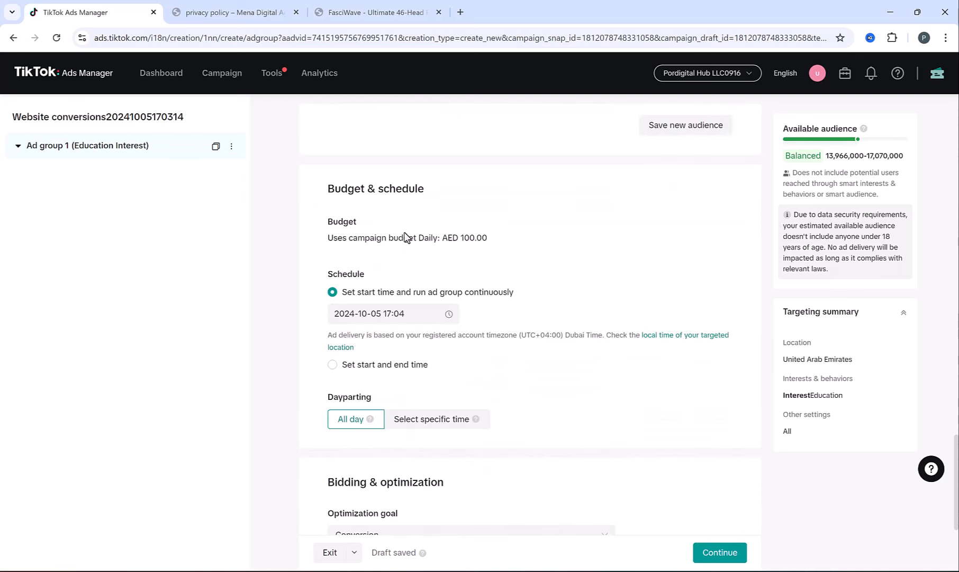
{"action": "left_click_drag", "start_coordinate": [347, 238], "coordinate": [496, 249]}
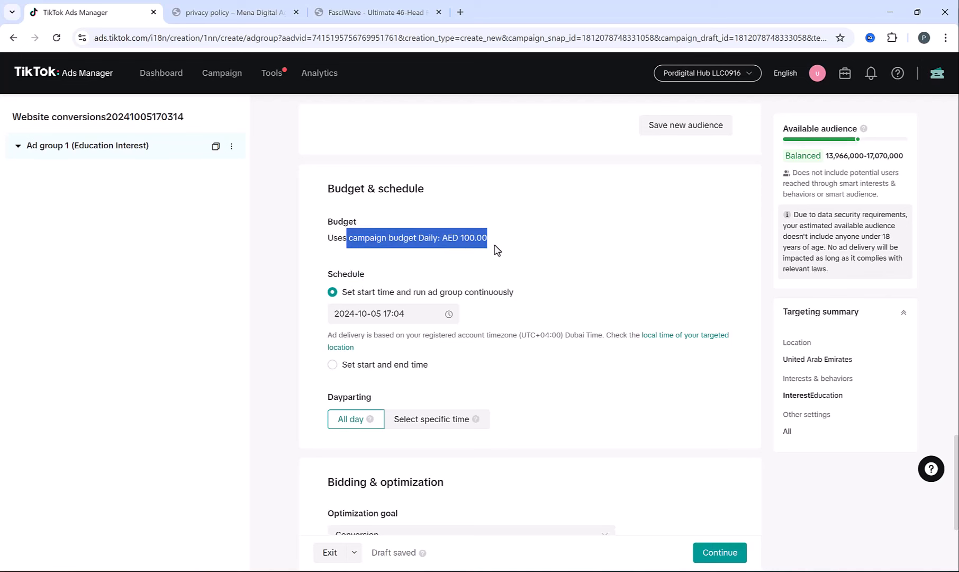
{"action": "left_click", "coordinate": [345, 222]}
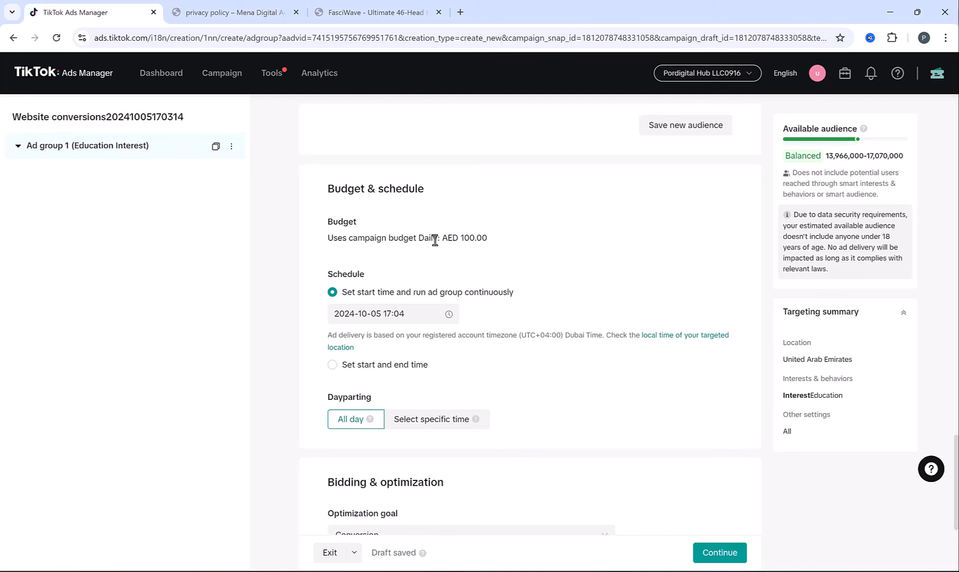
{"action": "left_click_drag", "start_coordinate": [364, 238], "coordinate": [471, 252]}
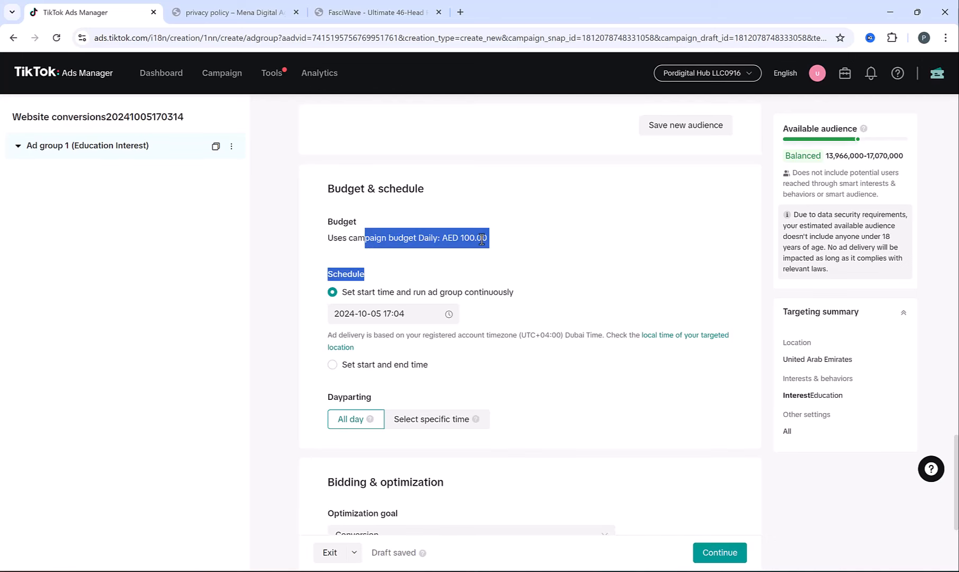
{"action": "left_click", "coordinate": [482, 239]}
{"action": "scroll", "coordinate": [609, 347], "scroll_direction": "down", "scroll_amount": 3}
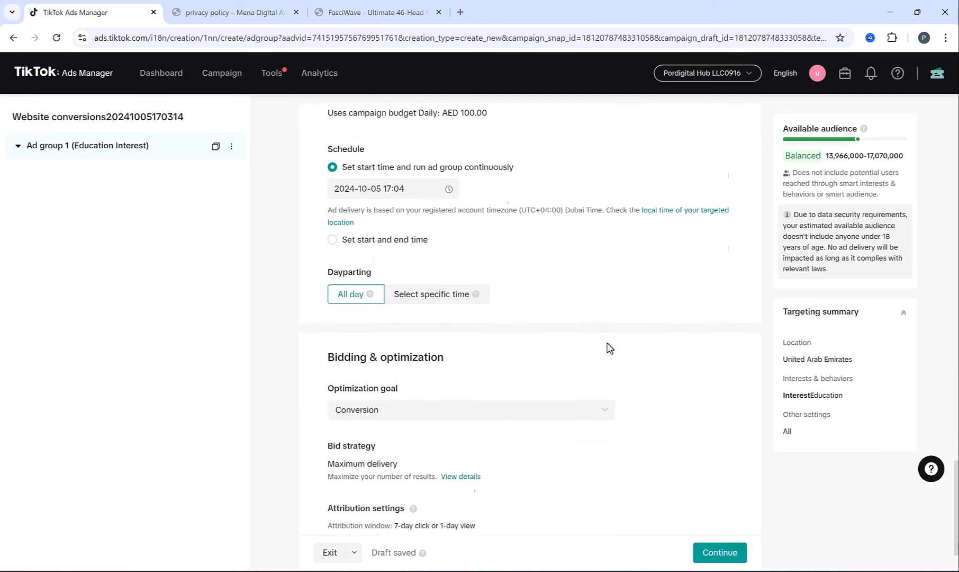
{"action": "left_click", "coordinate": [726, 552]}
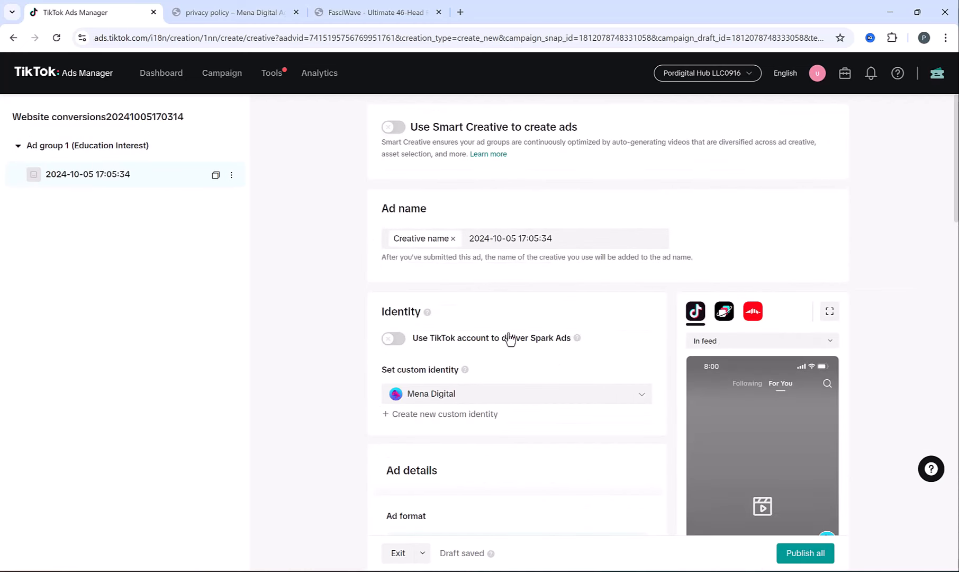
- Select Website design Ad1.mov from the library as the ad video and publish all
{"action": "scroll", "coordinate": [508, 338], "scroll_direction": "down", "scroll_amount": 5}
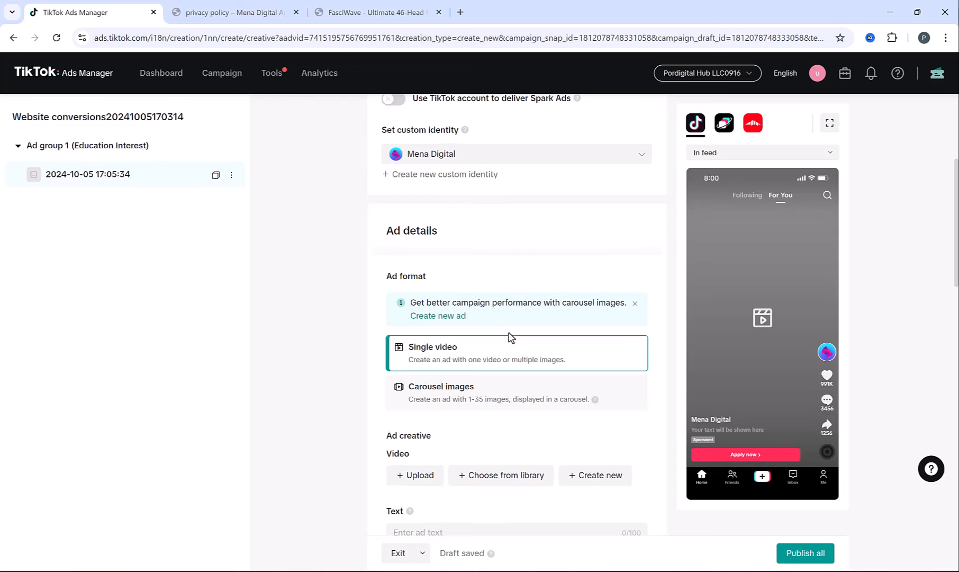
{"action": "scroll", "coordinate": [506, 339], "scroll_direction": "down", "scroll_amount": 2}
{"action": "left_click", "coordinate": [453, 360]}
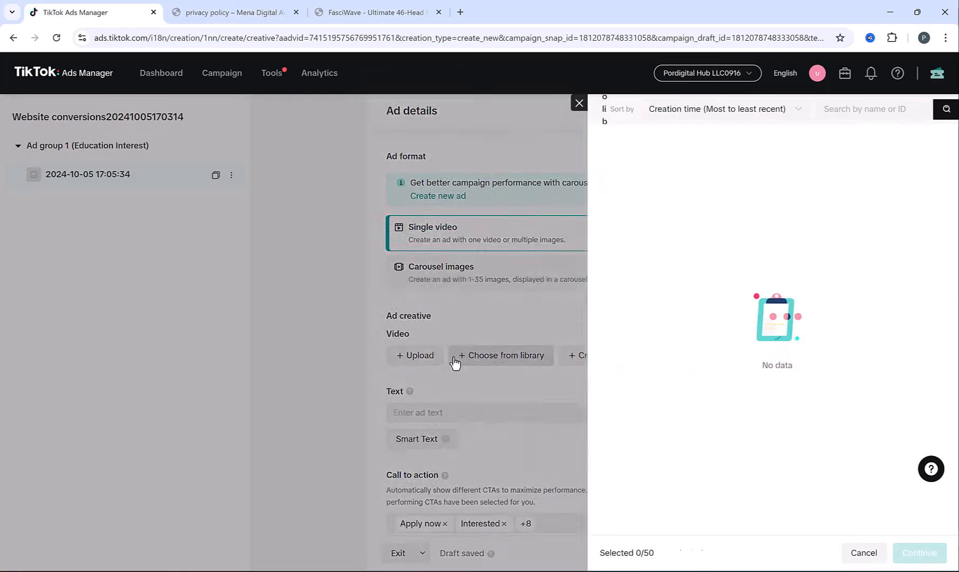
{"action": "left_click", "coordinate": [365, 328]}
{"action": "scroll", "coordinate": [383, 328], "scroll_direction": "down", "scroll_amount": 12}
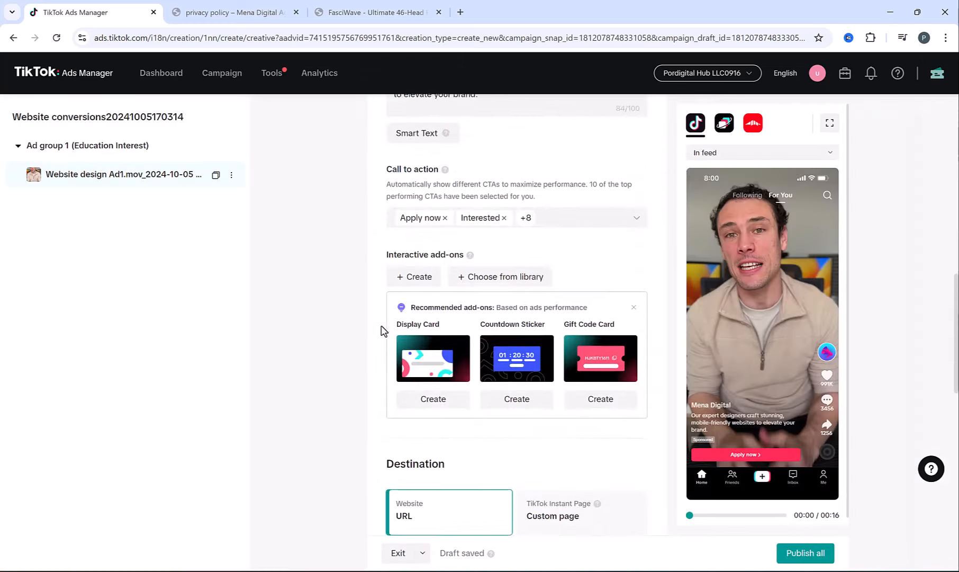
{"action": "scroll", "coordinate": [664, 304], "scroll_direction": "down", "scroll_amount": 6}
{"action": "left_click", "coordinate": [807, 554]}
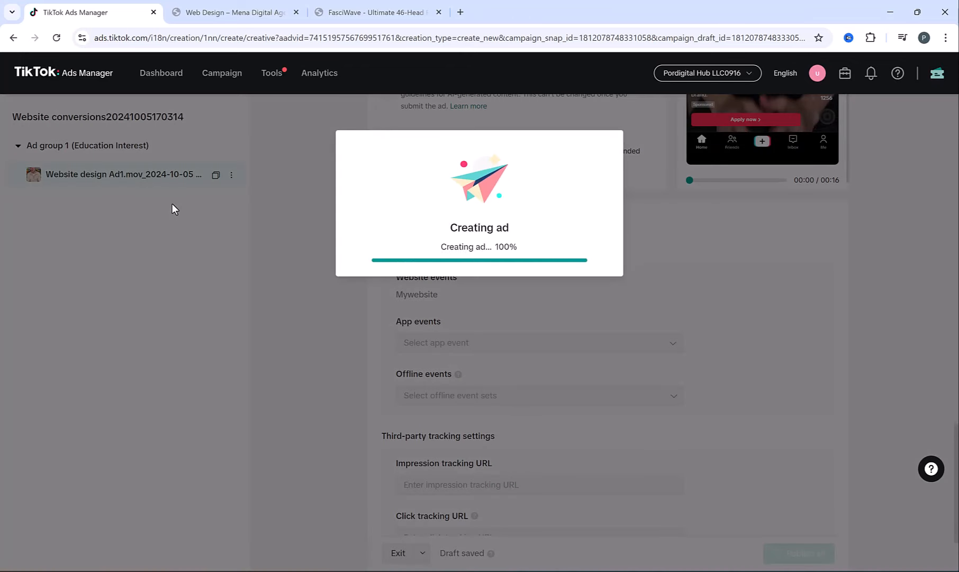
- Return to the campaign list and begin editing the new campaign's name
{"action": "left_click", "coordinate": [459, 296]}
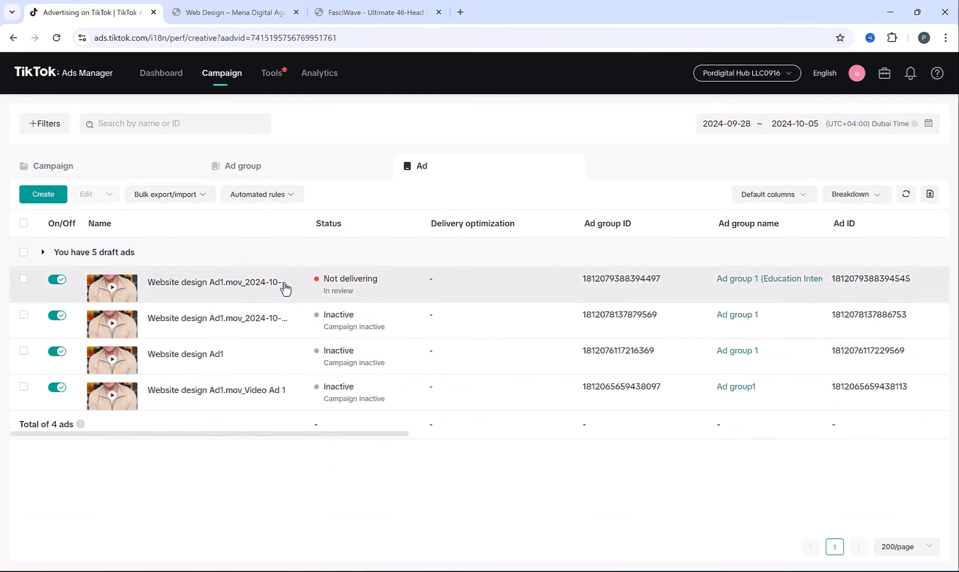
{"action": "left_click", "coordinate": [143, 164]}
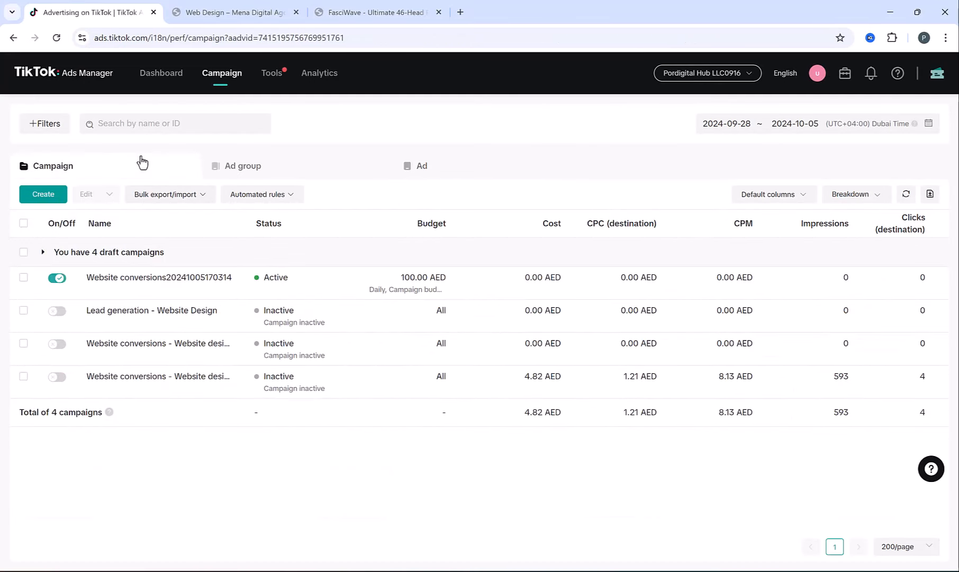
{"action": "left_click", "coordinate": [231, 278]}
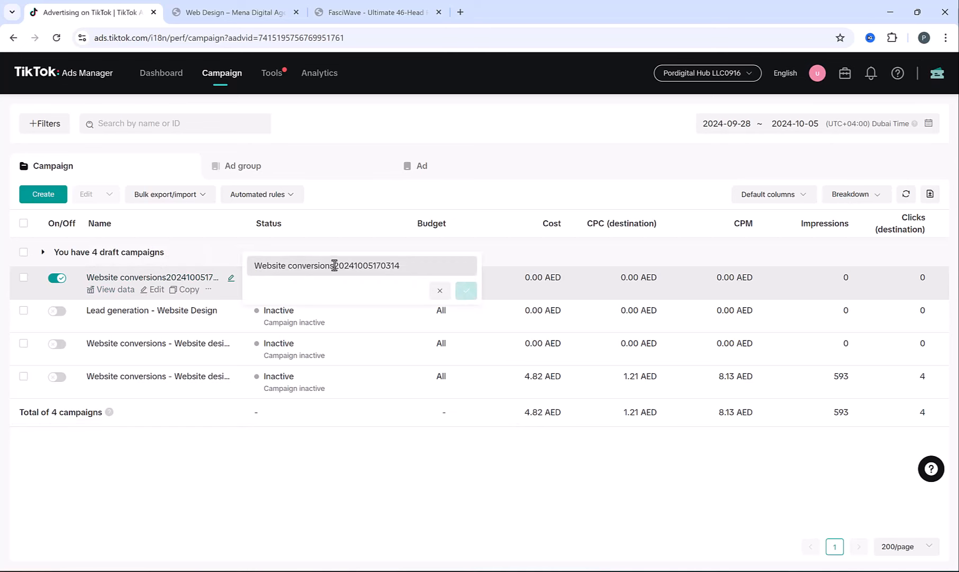
- Rename the campaign to 'Website conversions - design multi adgroup' and open its ad groups
{"action": "left_click_drag", "start_coordinate": [334, 266], "coordinate": [432, 263]}
{"action": "key", "text": "BackSpace"}
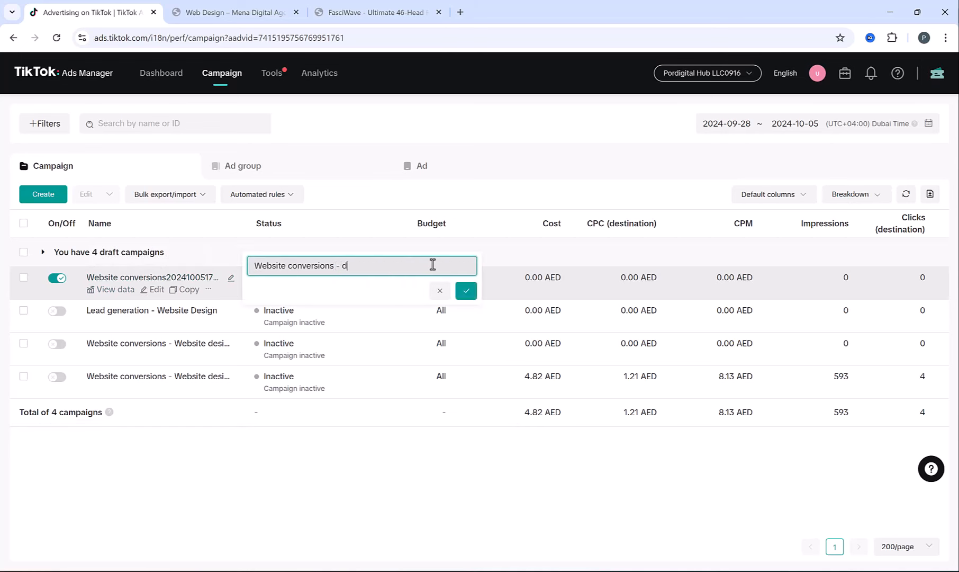
{"action": "type", "text": "- design multi adgroup"}
{"action": "left_click", "coordinate": [468, 292]}
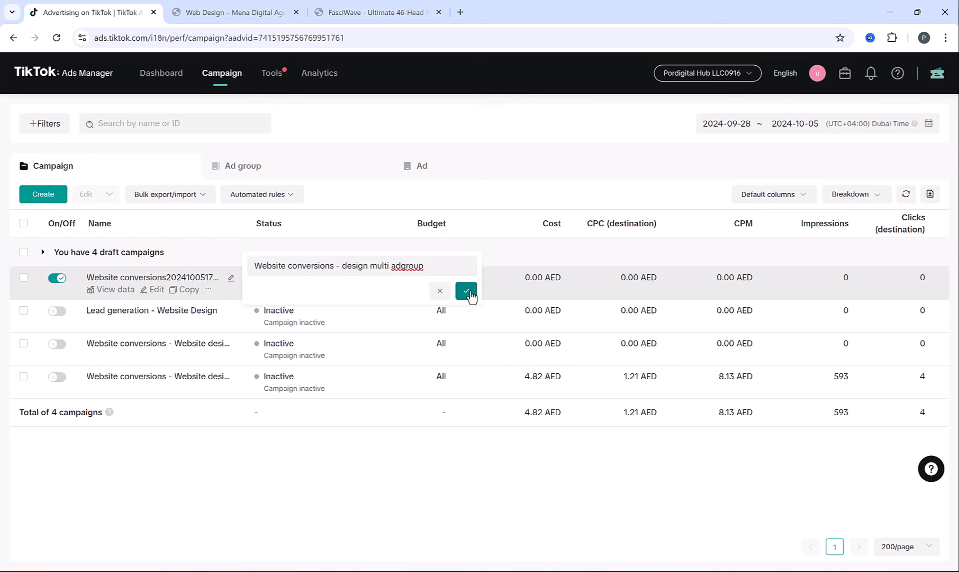
{"action": "left_click", "coordinate": [151, 278]}
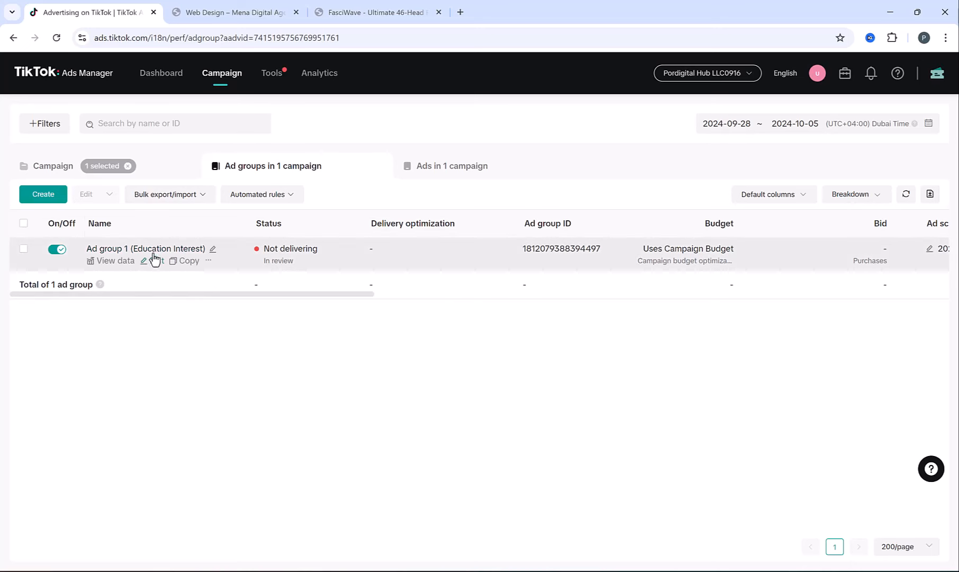
- Duplicate the Education Interest ad group and swap its Education interest for Business Services
{"action": "left_click", "coordinate": [182, 262]}
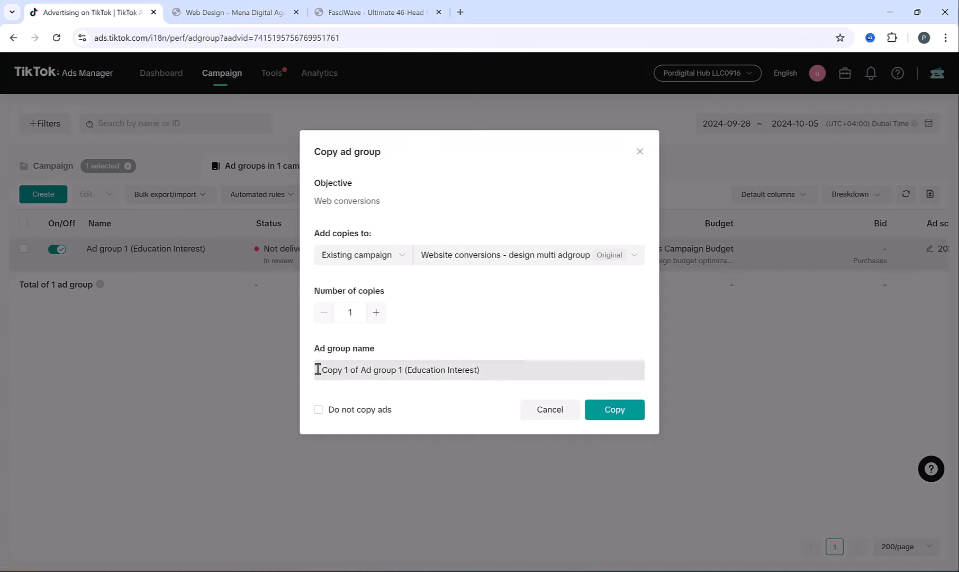
{"action": "left_click", "coordinate": [614, 410]}
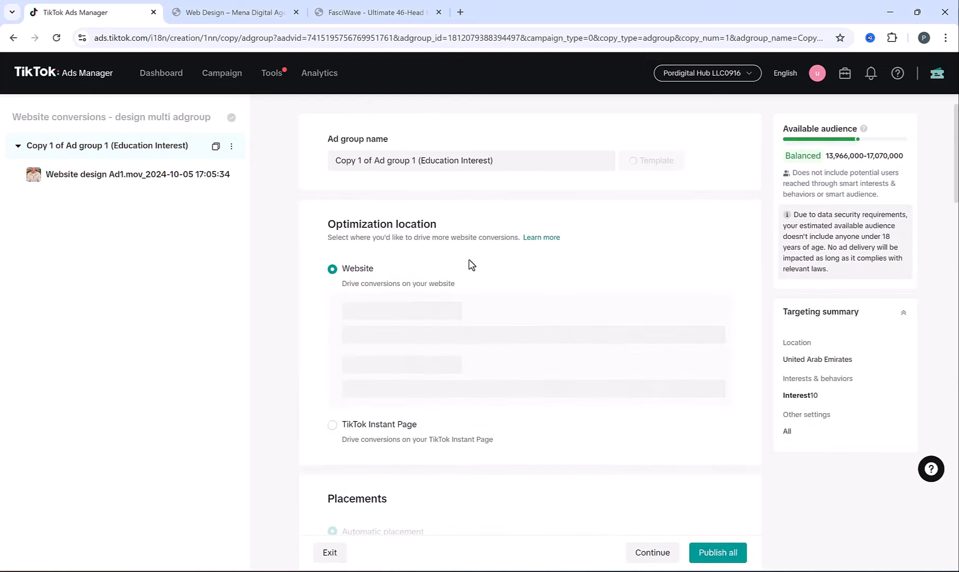
{"action": "scroll", "coordinate": [471, 262], "scroll_direction": "down", "scroll_amount": 4}
{"action": "scroll", "coordinate": [472, 259], "scroll_direction": "down", "scroll_amount": 10}
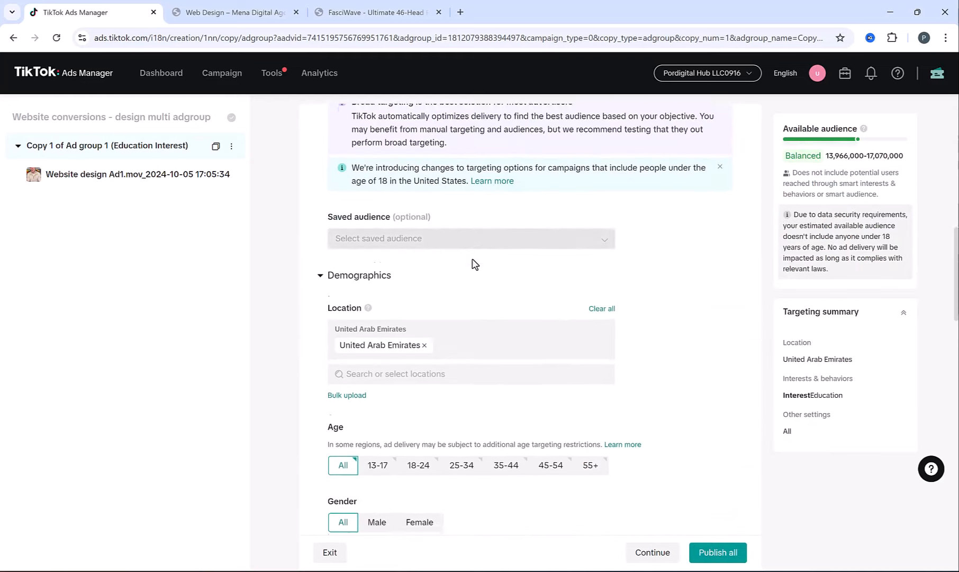
{"action": "scroll", "coordinate": [487, 286], "scroll_direction": "down", "scroll_amount": 8}
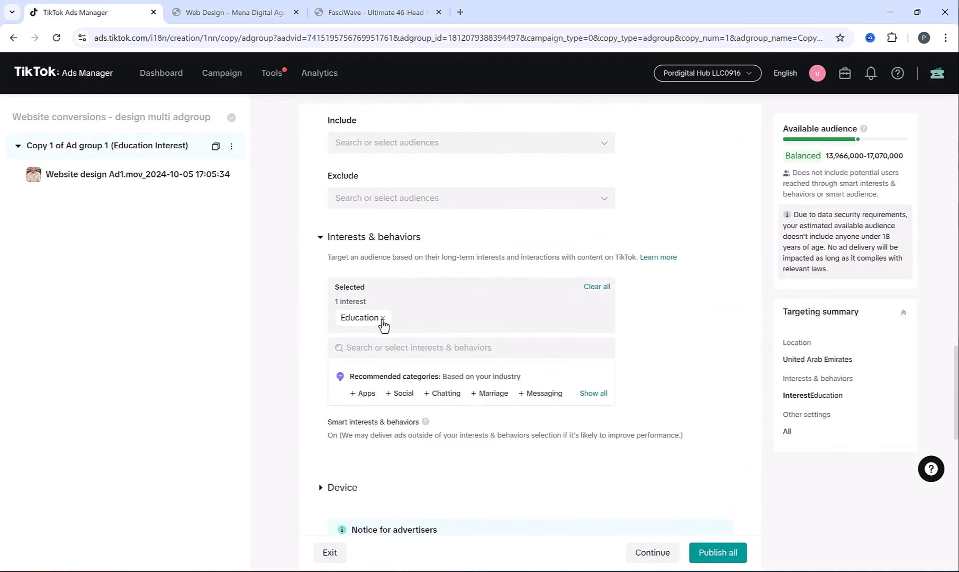
{"action": "left_click", "coordinate": [383, 317]}
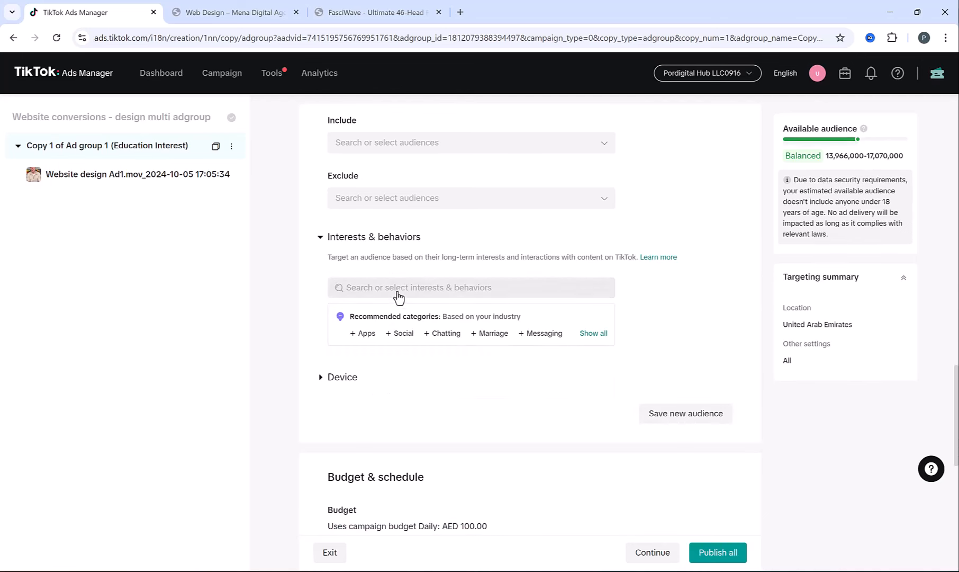
{"action": "left_click", "coordinate": [398, 289]}
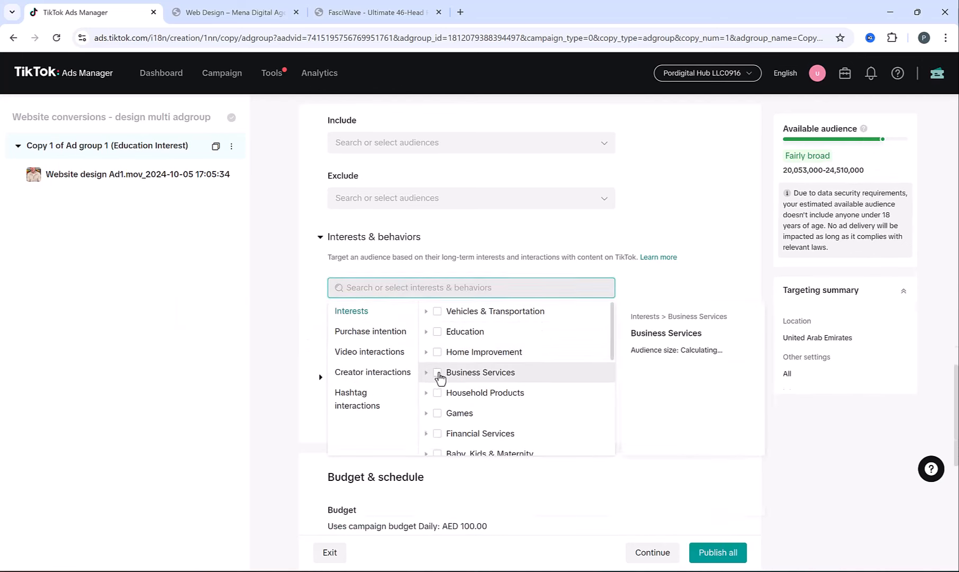
{"action": "left_click", "coordinate": [437, 373]}
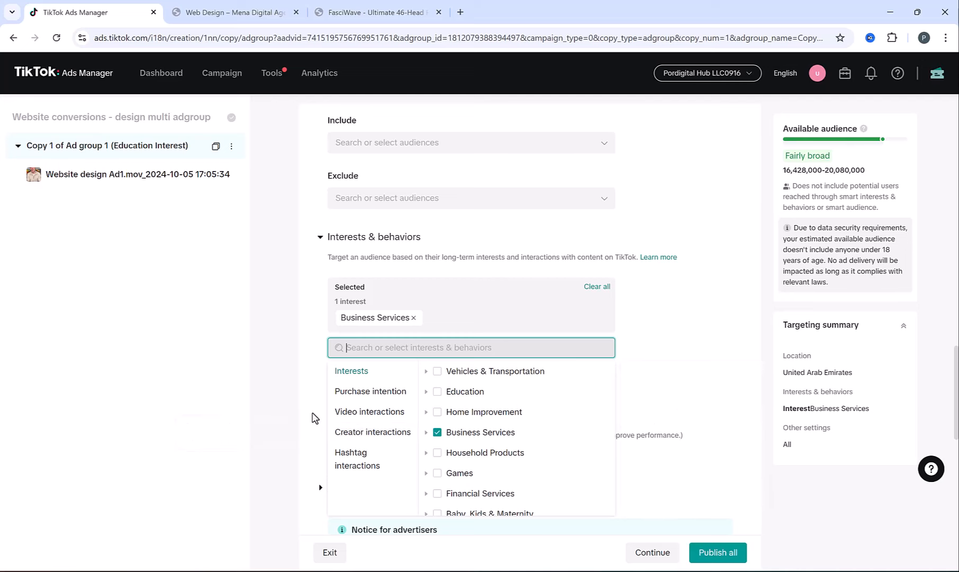
{"action": "left_click", "coordinate": [313, 413]}
- Rename the copy to 'Ad group 2 (Business Service)' and publish it
{"action": "scroll", "coordinate": [326, 221], "scroll_direction": "up", "scroll_amount": 10}
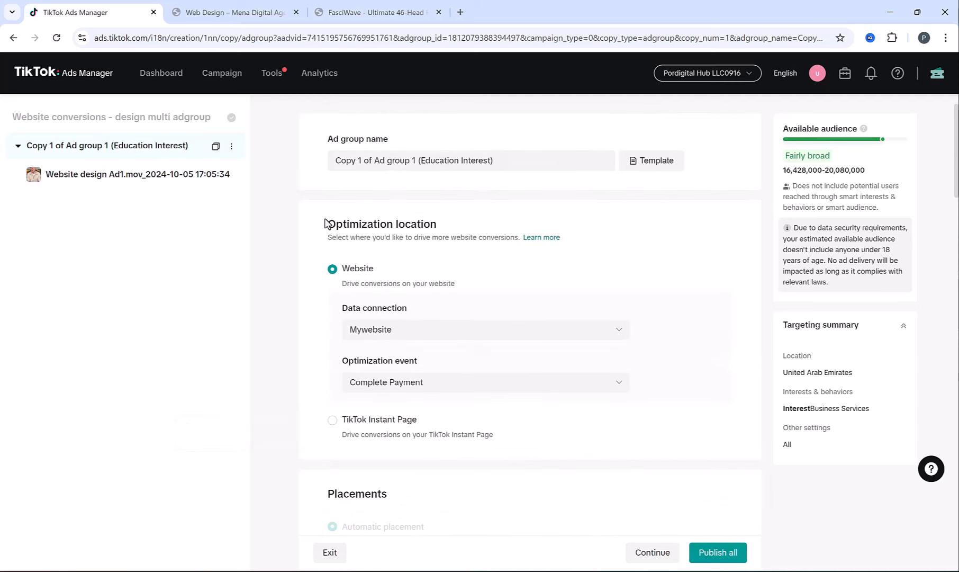
{"action": "left_click_drag", "start_coordinate": [372, 161], "coordinate": [311, 165]}
{"action": "key", "text": "BackSpace"}
{"action": "double_click", "coordinate": [372, 161]}
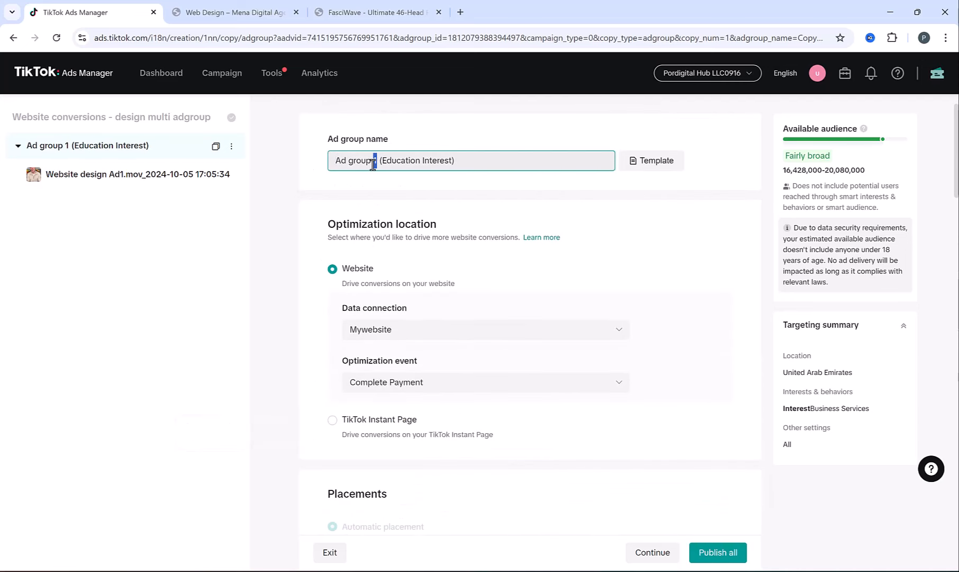
{"action": "type", "text": "2"}
{"action": "left_click_drag", "start_coordinate": [384, 161], "coordinate": [452, 158]}
{"action": "type", "text": "B"}
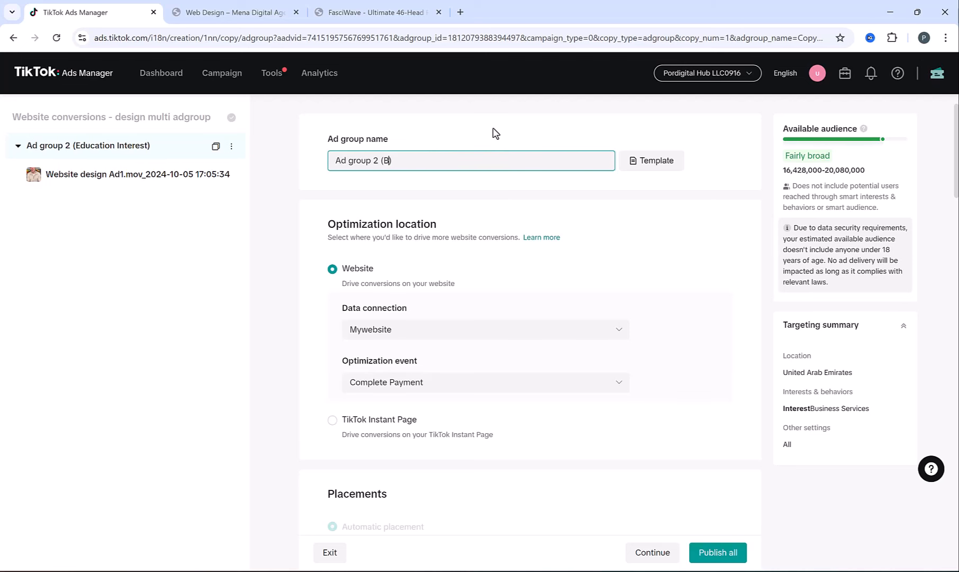
{"action": "type", "text": "usiness Service"}
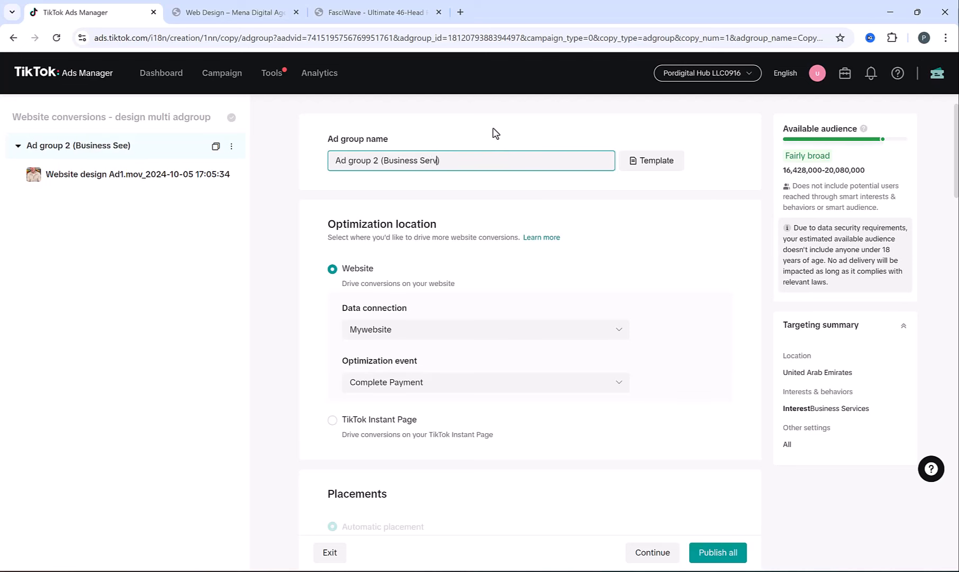
{"action": "left_click", "coordinate": [362, 287]}
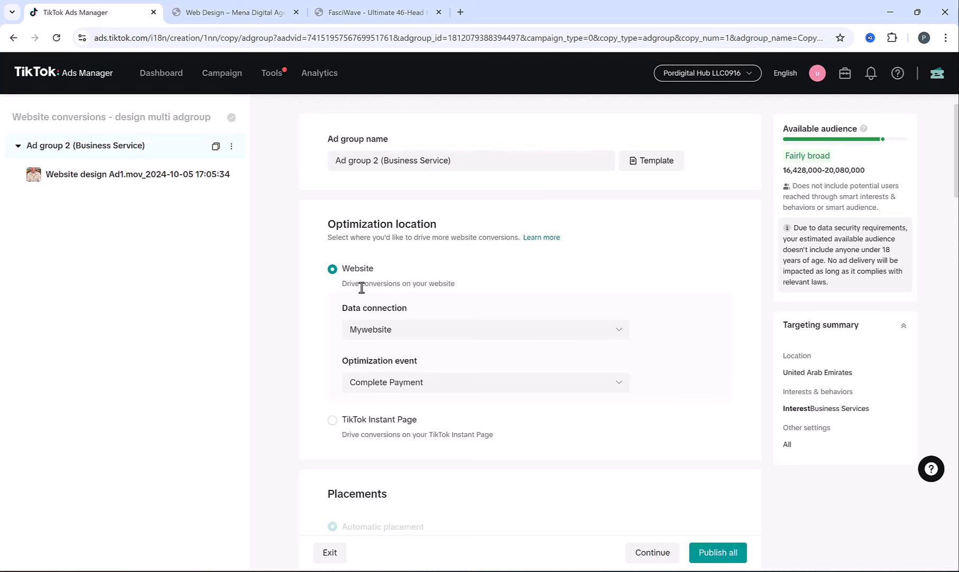
{"action": "left_click", "coordinate": [706, 554]}
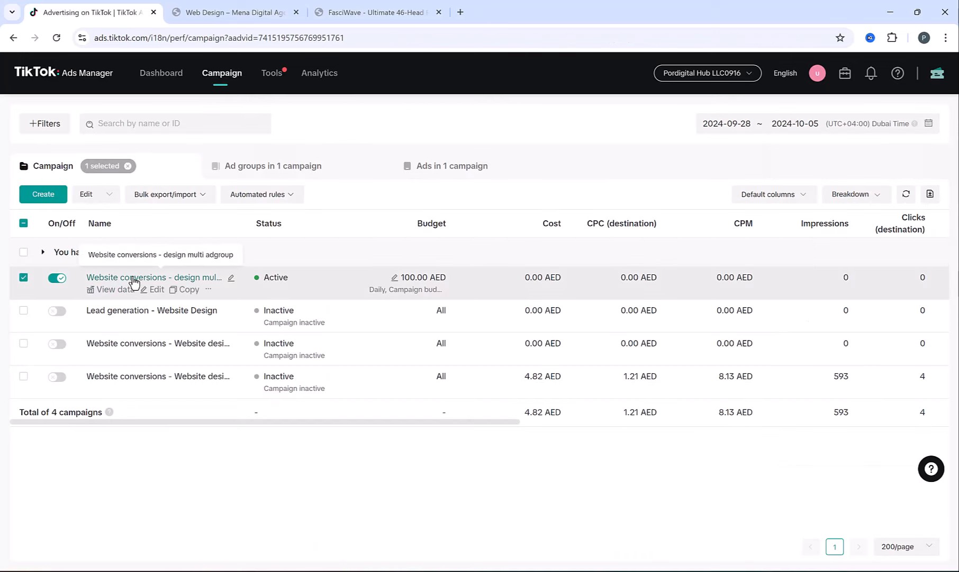
- Switch the campaign off and review its two ad groups, Business Service and Education Interest
{"action": "left_click", "coordinate": [57, 278]}
{"action": "left_click", "coordinate": [128, 278]}
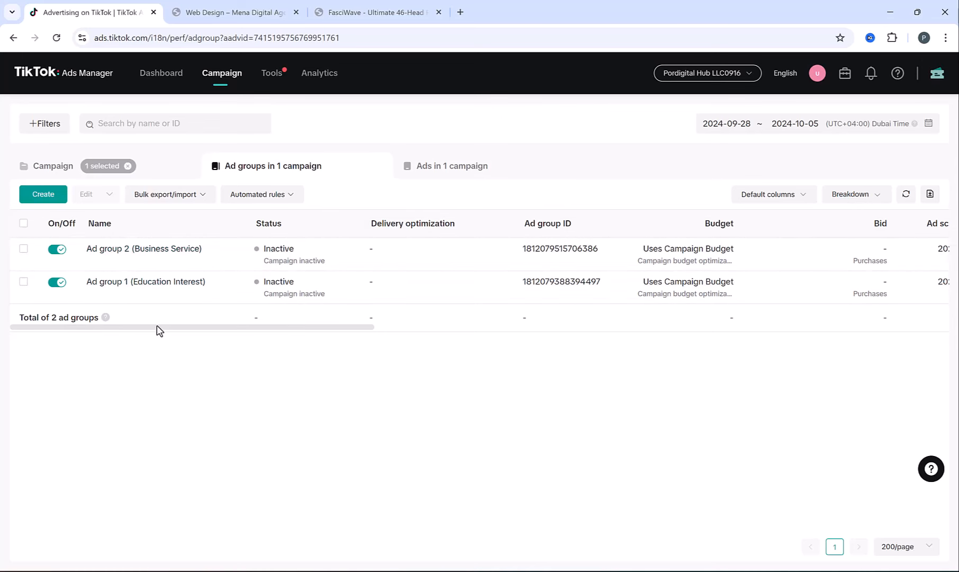
{"action": "left_click_drag", "start_coordinate": [169, 330], "coordinate": [615, 372]}
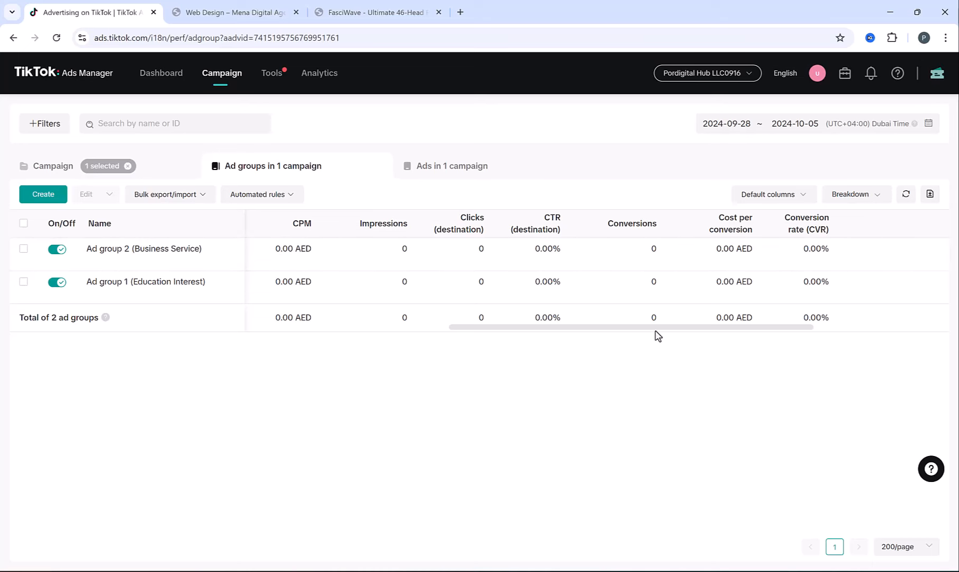
{"action": "left_click_drag", "start_coordinate": [655, 330], "coordinate": [37, 328]}
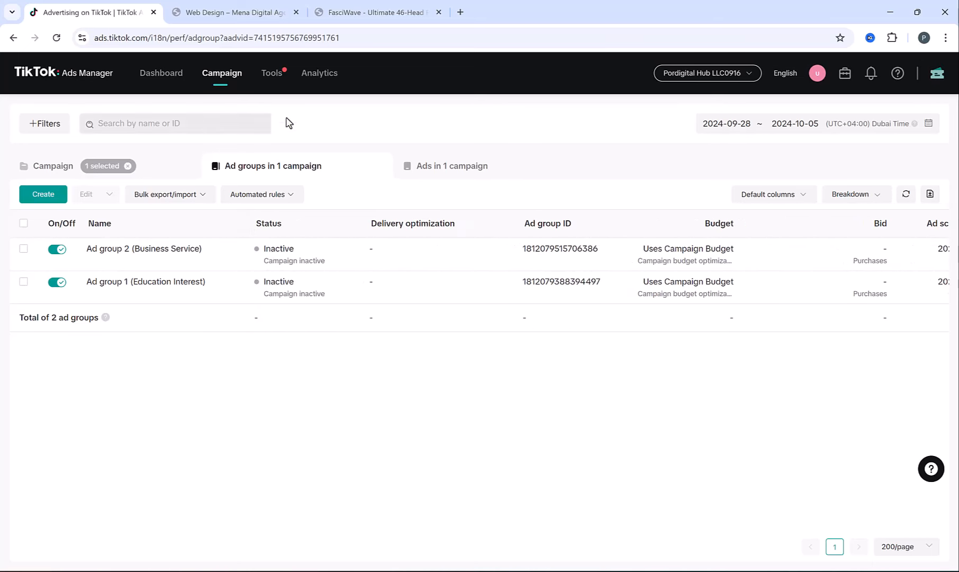
{"action": "left_click_drag", "start_coordinate": [435, 288], "coordinate": [443, 256]}
{"action": "left_click", "coordinate": [429, 280]}
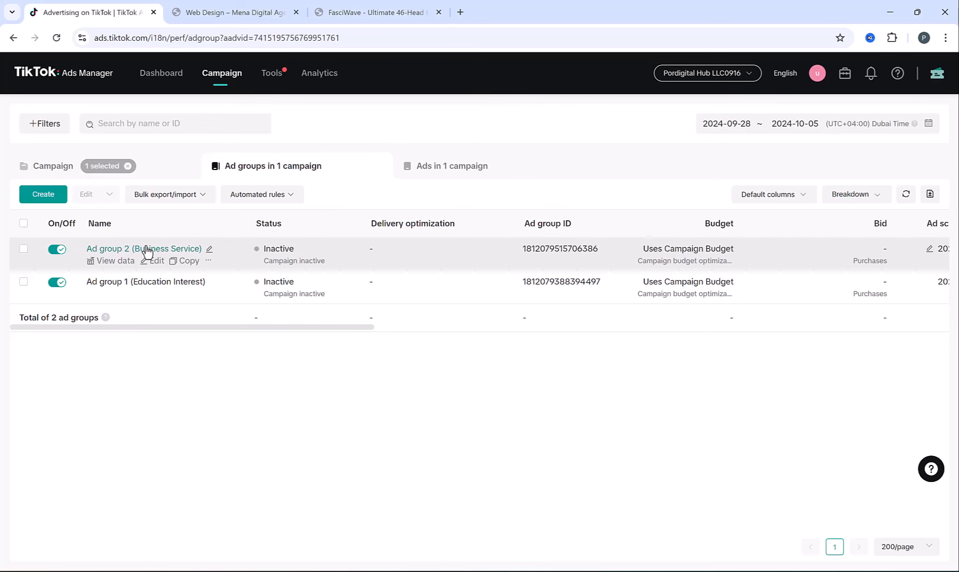
- Duplicate the website design ad into the same ad group and paste in a custom-website caption
{"action": "left_click", "coordinate": [139, 284]}
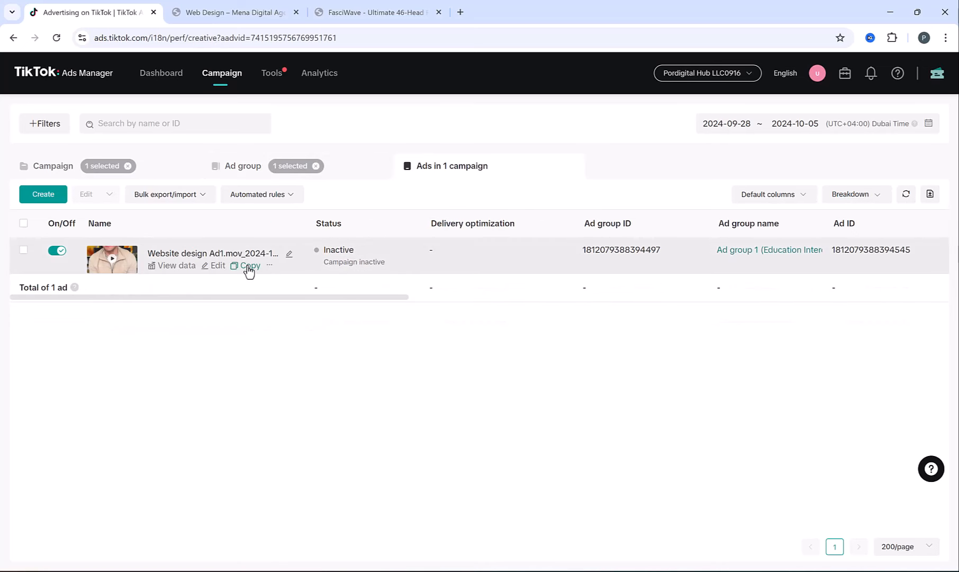
{"action": "left_click", "coordinate": [247, 267]}
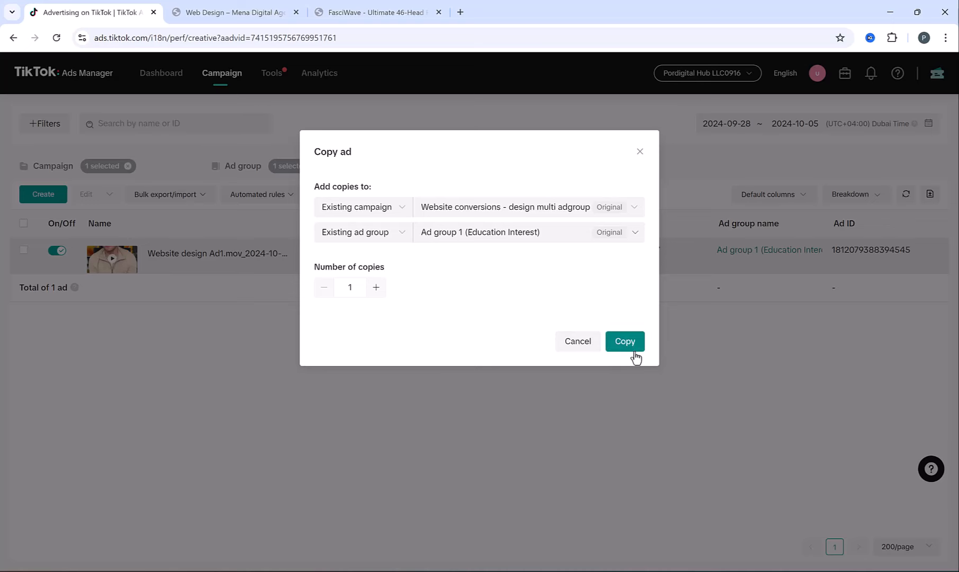
{"action": "left_click", "coordinate": [635, 356]}
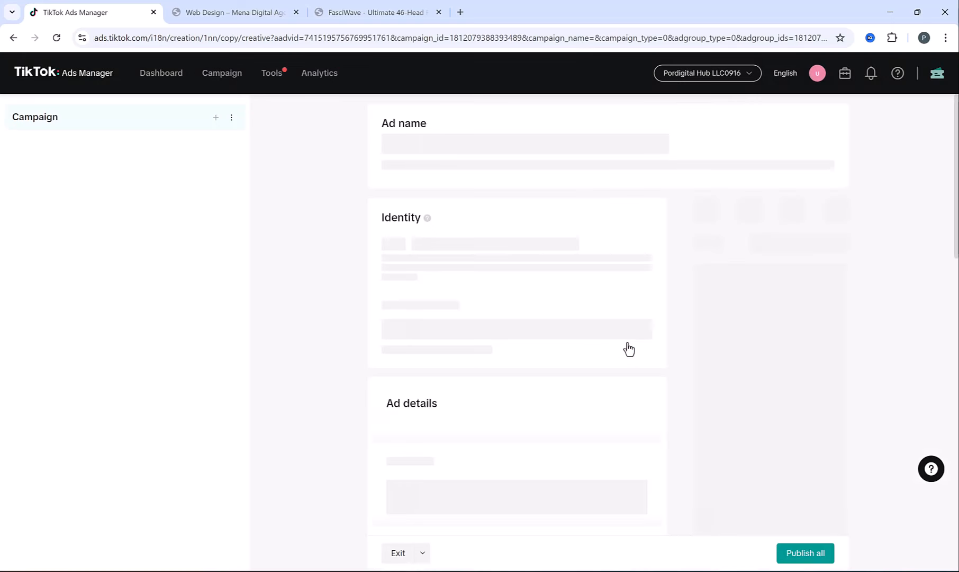
{"action": "scroll", "coordinate": [528, 293], "scroll_direction": "down", "scroll_amount": 5}
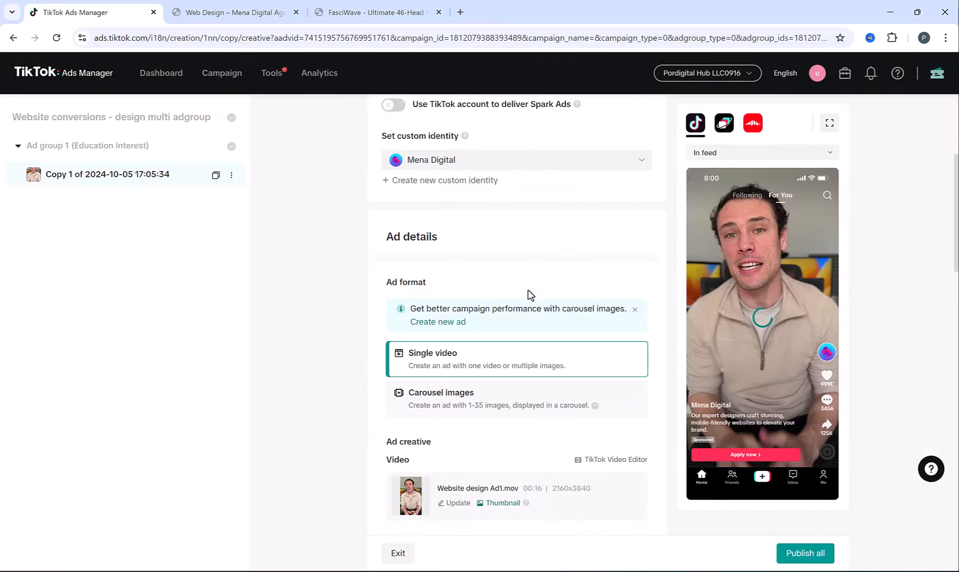
{"action": "scroll", "coordinate": [531, 294], "scroll_direction": "down", "scroll_amount": 1}
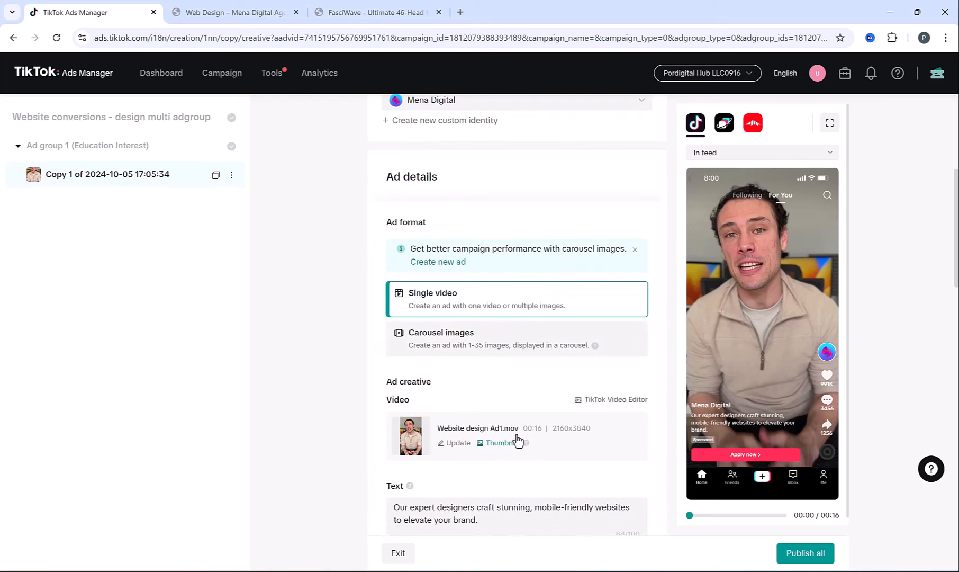
{"action": "scroll", "coordinate": [544, 356], "scroll_direction": "down", "scroll_amount": 2}
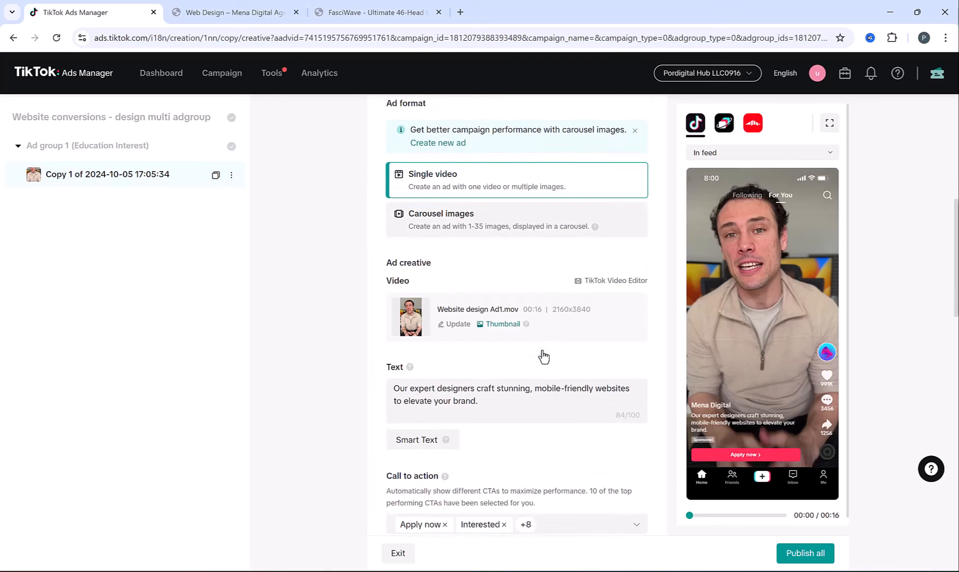
{"action": "scroll", "coordinate": [474, 379], "scroll_direction": "up", "scroll_amount": 1}
{"action": "key", "text": "ctrl+a"}
{"action": "key", "text": "ctrl+v"}
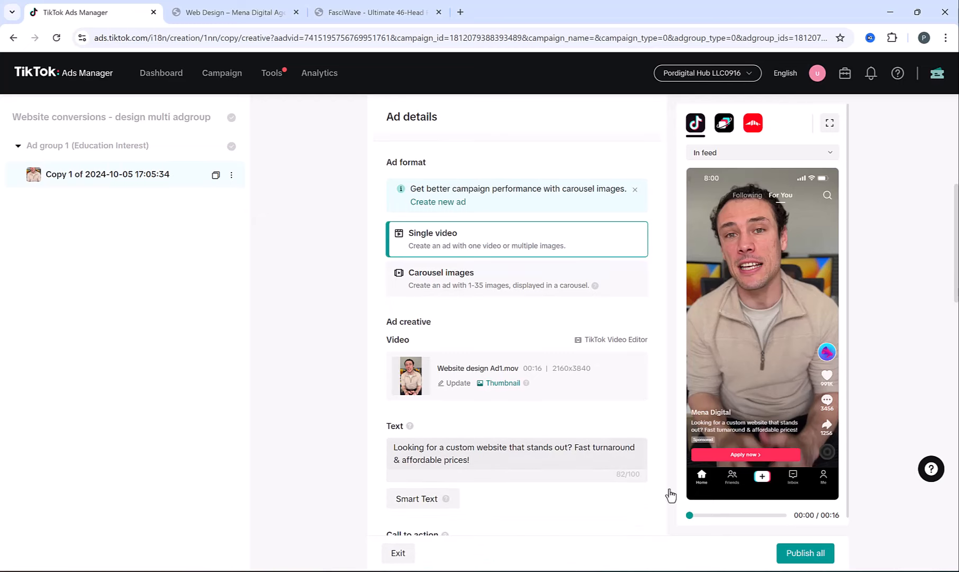
- Publish the copied ad and view the ads inside Ad group 1 (Education Interest)
{"action": "left_click", "coordinate": [799, 554]}
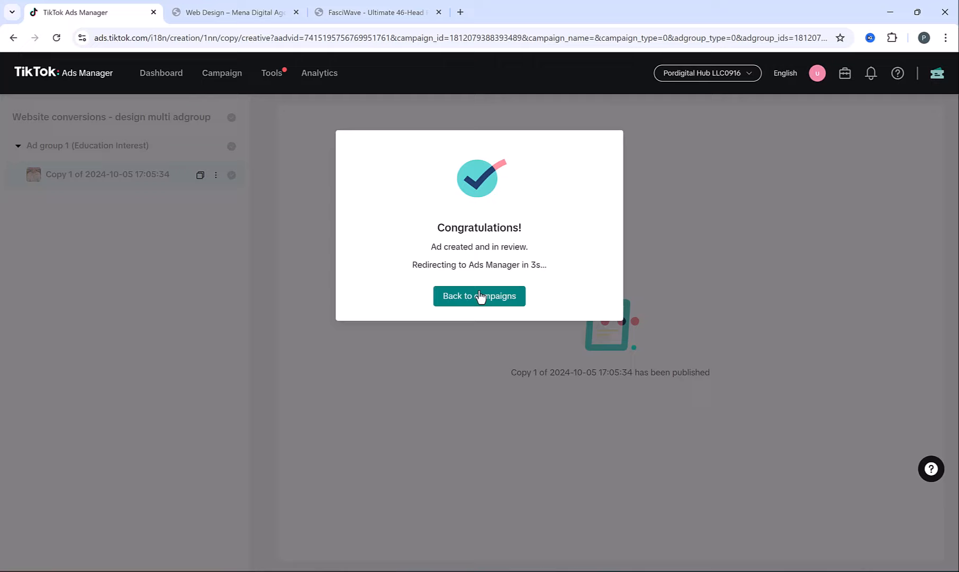
{"action": "left_click", "coordinate": [481, 297]}
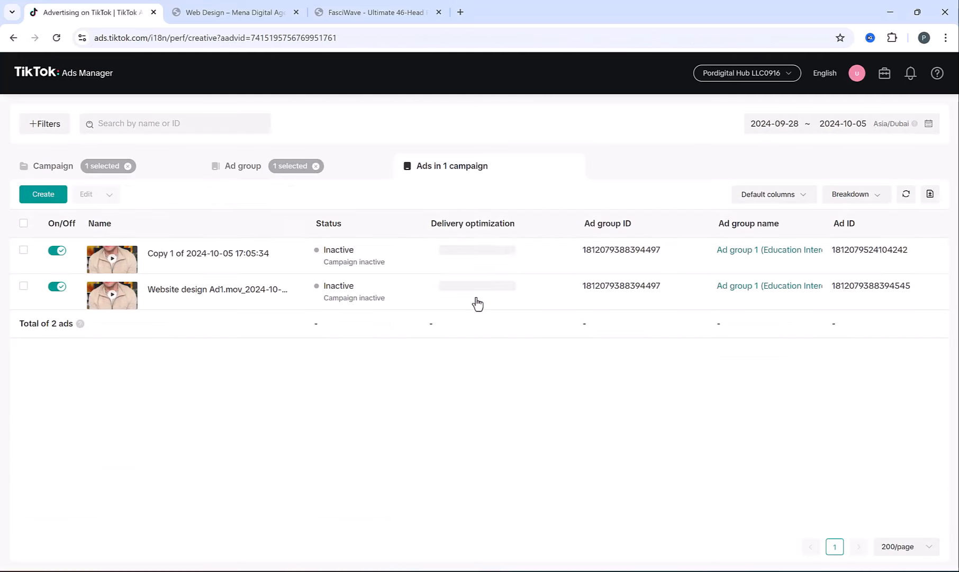
{"action": "left_click", "coordinate": [240, 167]}
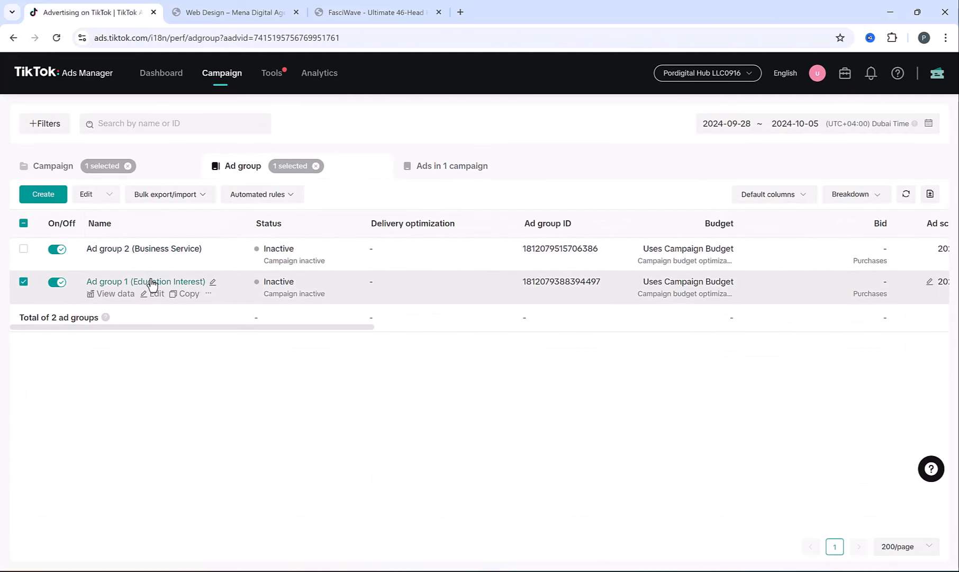
{"action": "left_click", "coordinate": [152, 283]}
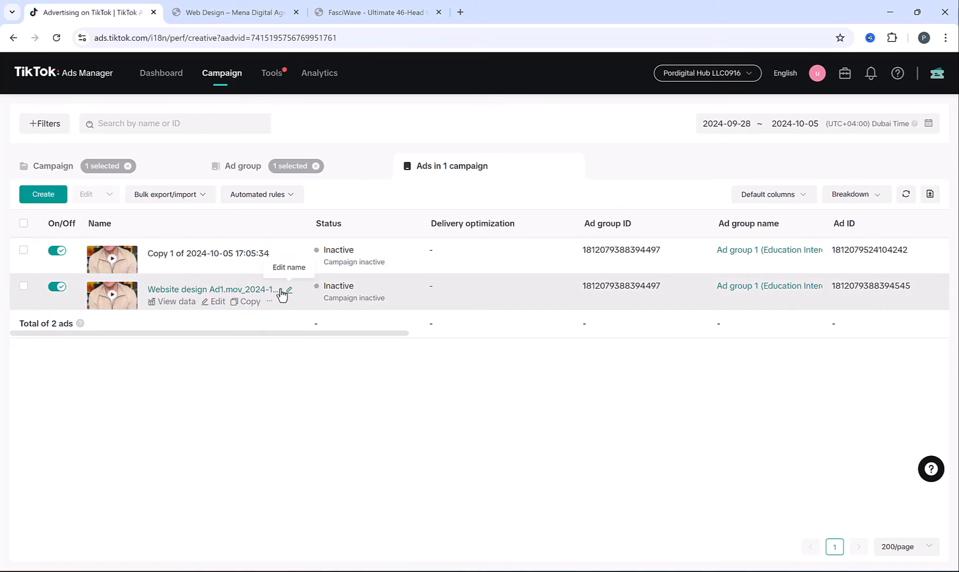
{"action": "mouse_move", "coordinate": [396, 189]}
{"action": "left_mouse_down"}
{"action": "mouse_move", "coordinate": [402, 229]}
{"action": "mouse_move", "coordinate": [529, 282]}
{"action": "mouse_move", "coordinate": [619, 283]}
{"action": "left_mouse_up"}
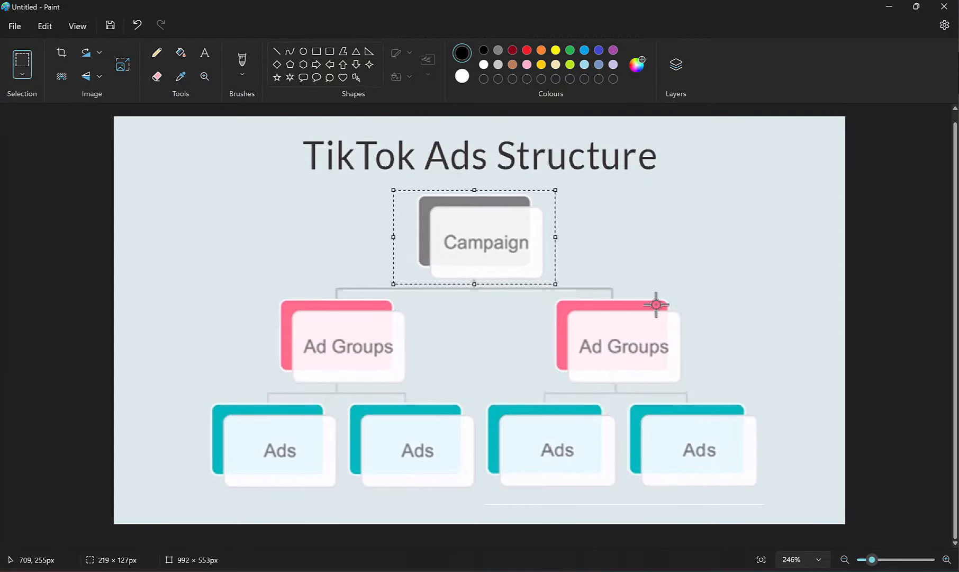
{"action": "mouse_move", "coordinate": [717, 293]}
{"action": "left_mouse_down"}
{"action": "mouse_move", "coordinate": [709, 352]}
{"action": "mouse_move", "coordinate": [250, 392]}
{"action": "left_mouse_up"}
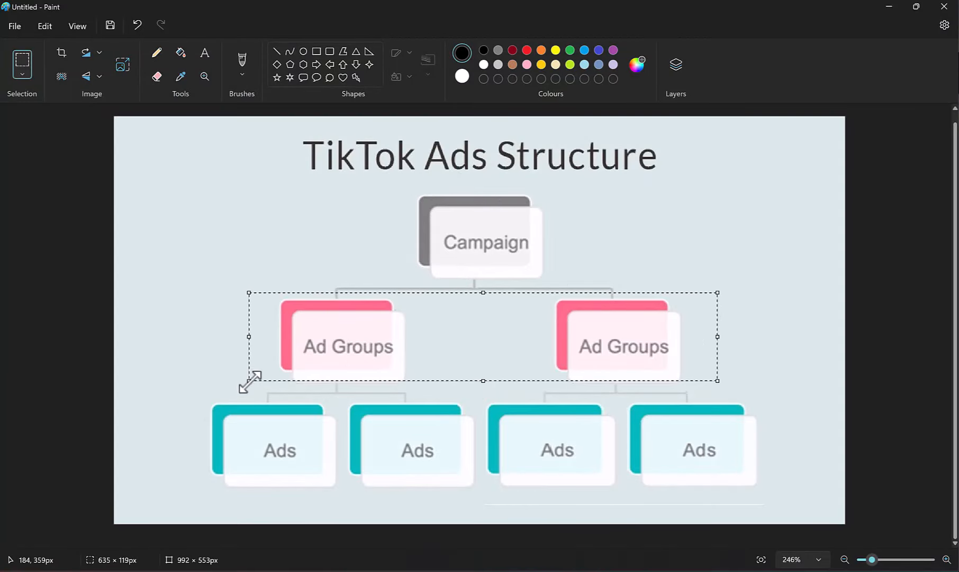
{"action": "left_click", "coordinate": [236, 371]}
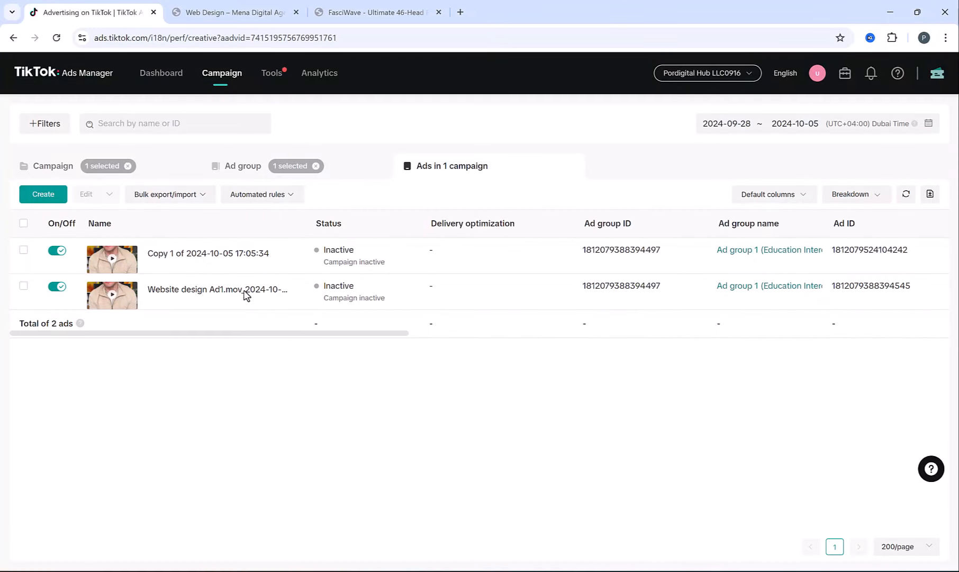
- Go from the campaign list to Tools > Audience manager, where no audiences exist yet
{"action": "left_click", "coordinate": [234, 78]}
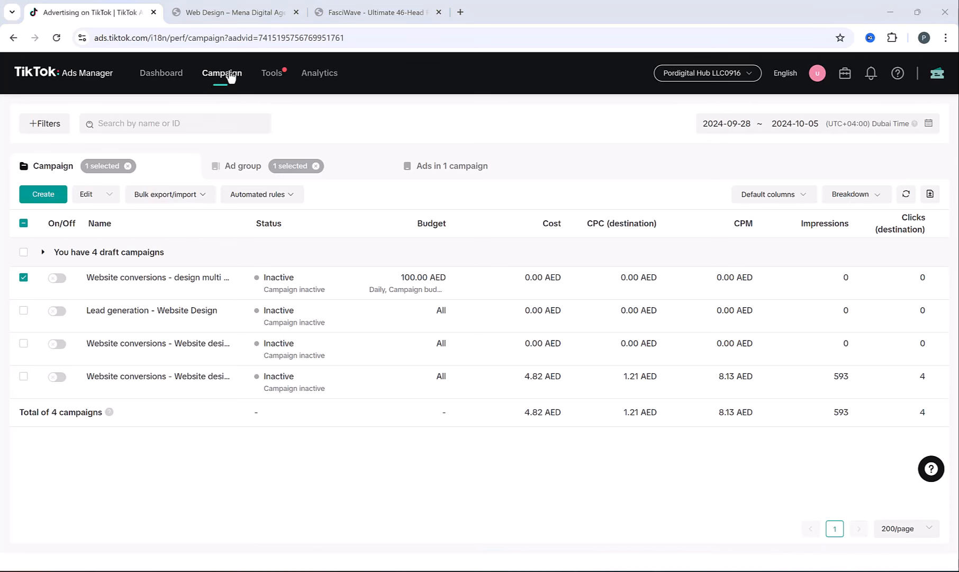
{"action": "mouse_move", "coordinate": [264, 77]}
{"action": "left_click", "coordinate": [81, 140]}
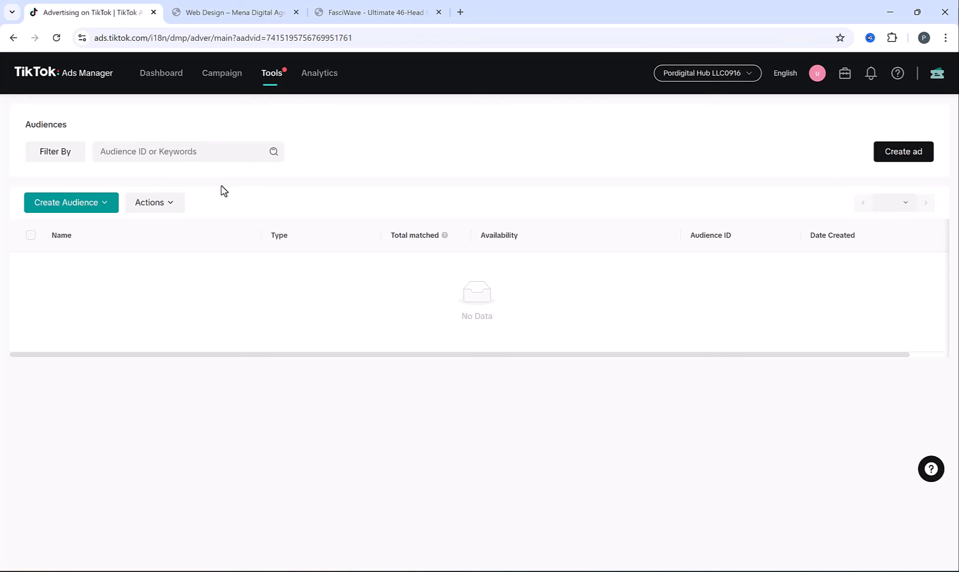
- Start a Website Traffic custom audience with a 60-day lookback using the Mywebsite pixel
{"action": "left_click", "coordinate": [95, 207]}
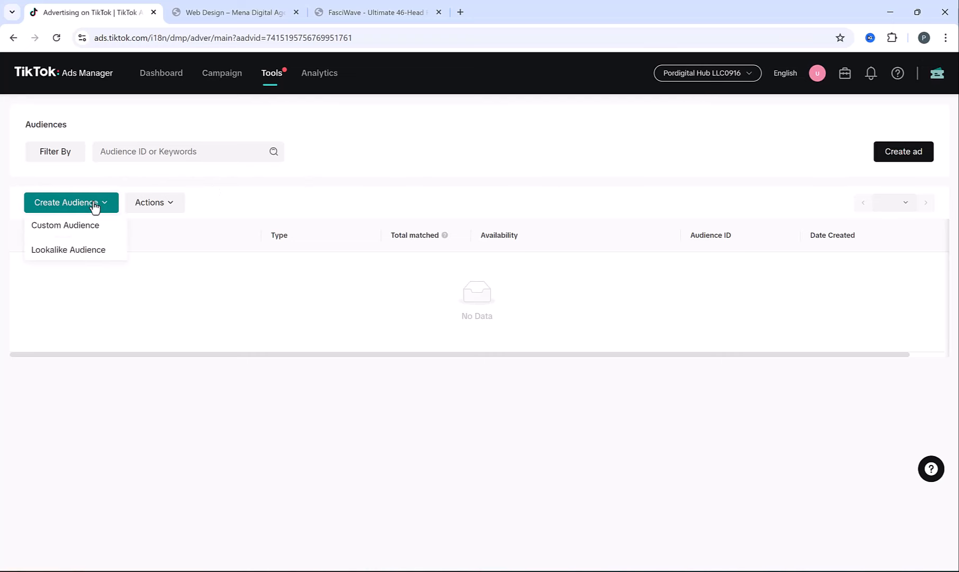
{"action": "left_click", "coordinate": [74, 225]}
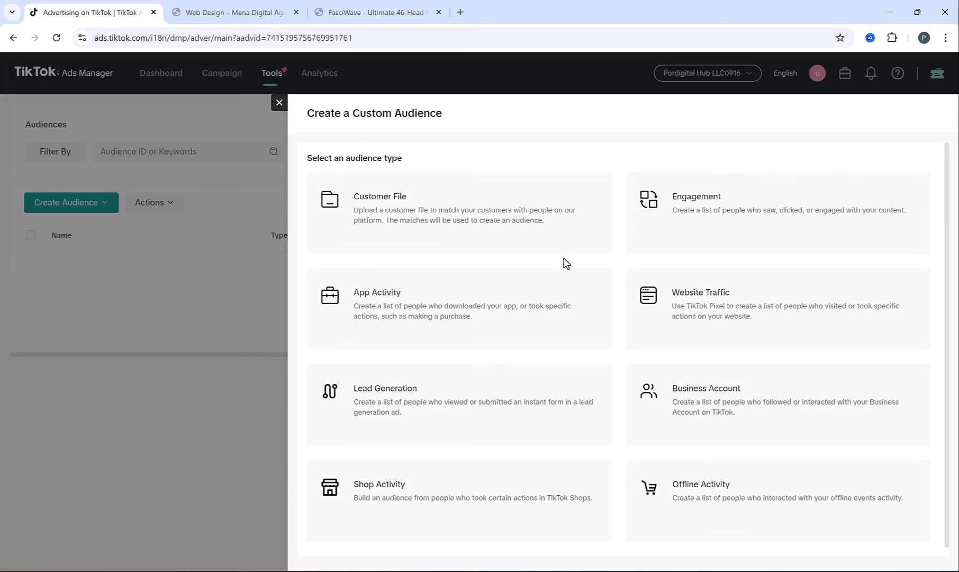
{"action": "left_click", "coordinate": [694, 316]}
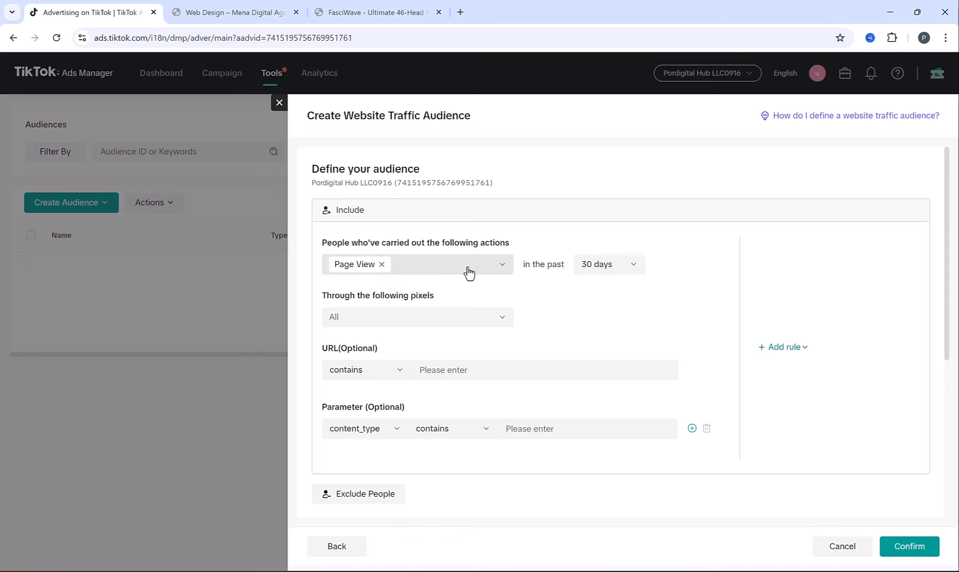
{"action": "left_click", "coordinate": [607, 267]}
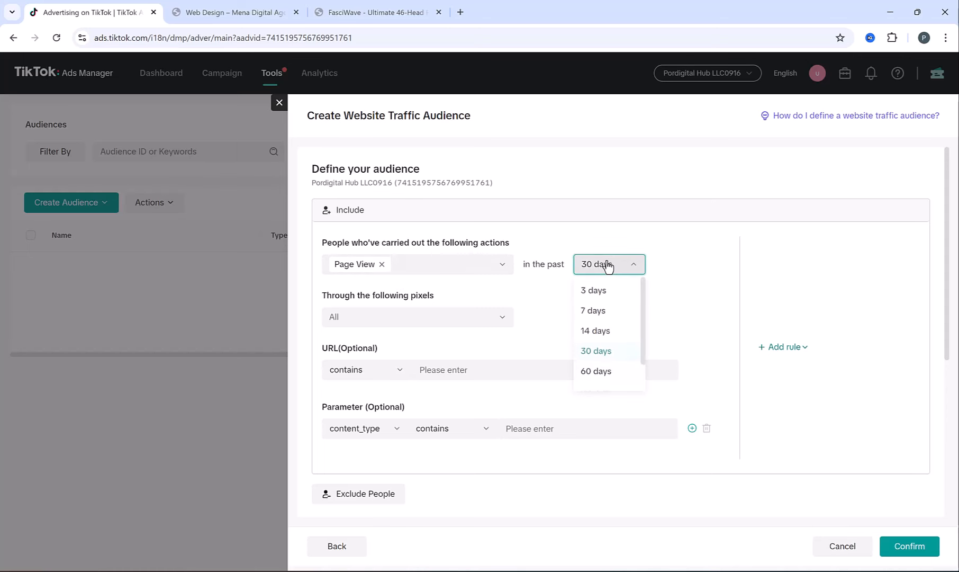
{"action": "left_click", "coordinate": [607, 372]}
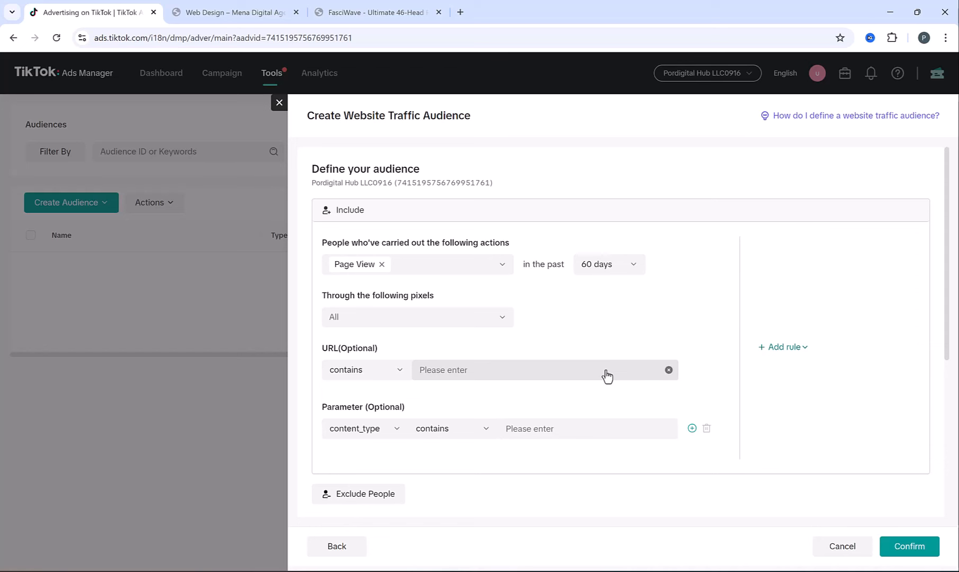
{"action": "left_click", "coordinate": [429, 317]}
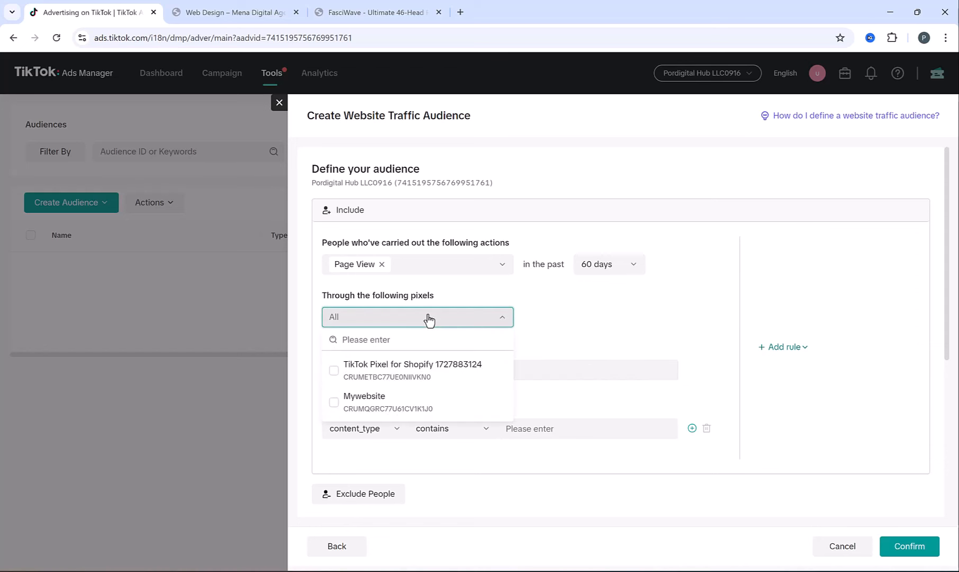
{"action": "left_click", "coordinate": [334, 401]}
- Copy the web-creation path from the agency site's Web Creation service page
{"action": "scroll", "coordinate": [506, 284], "scroll_direction": "down", "scroll_amount": 2}
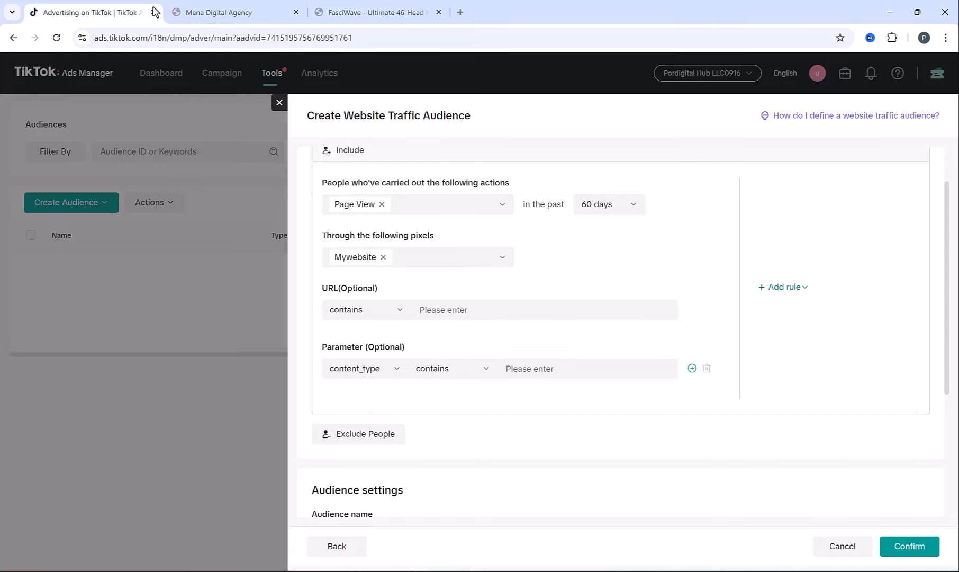
{"action": "left_click", "coordinate": [235, 11]}
{"action": "scroll", "coordinate": [456, 215], "scroll_direction": "down", "scroll_amount": 8}
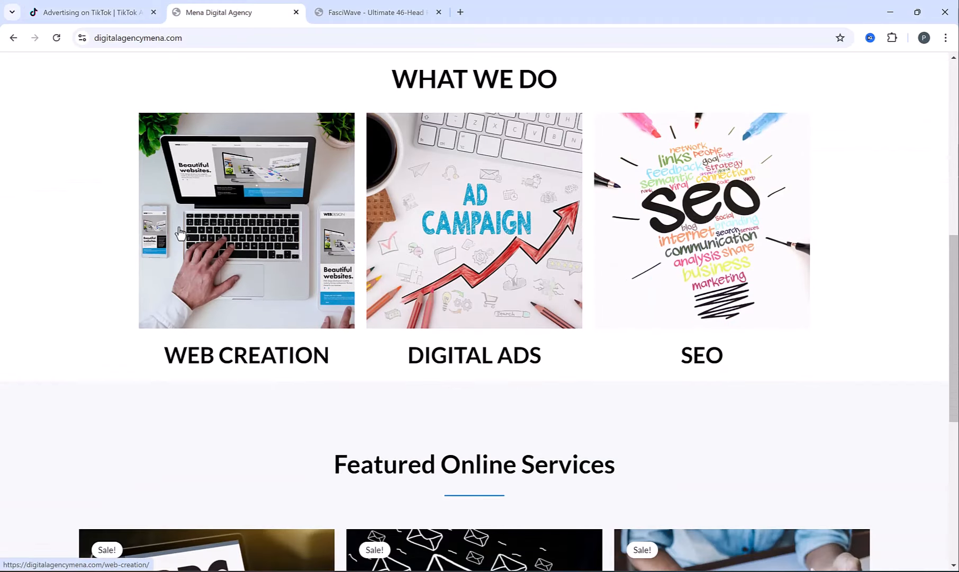
{"action": "left_click", "coordinate": [181, 236]}
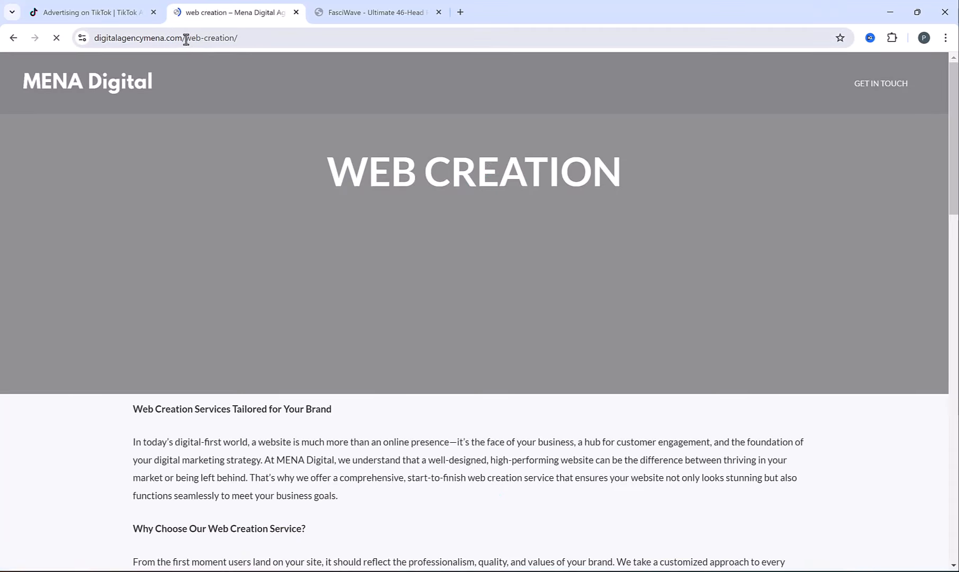
{"action": "left_click_drag", "start_coordinate": [185, 37], "coordinate": [233, 37]}
{"action": "key", "text": "ctrl+c"}
{"action": "key", "text": "ctrl+shift+Tab"}
- Add a URL rule for 'web-creation', name the audience Website Creation Audience, and confirm
{"action": "left_click", "coordinate": [482, 310]}
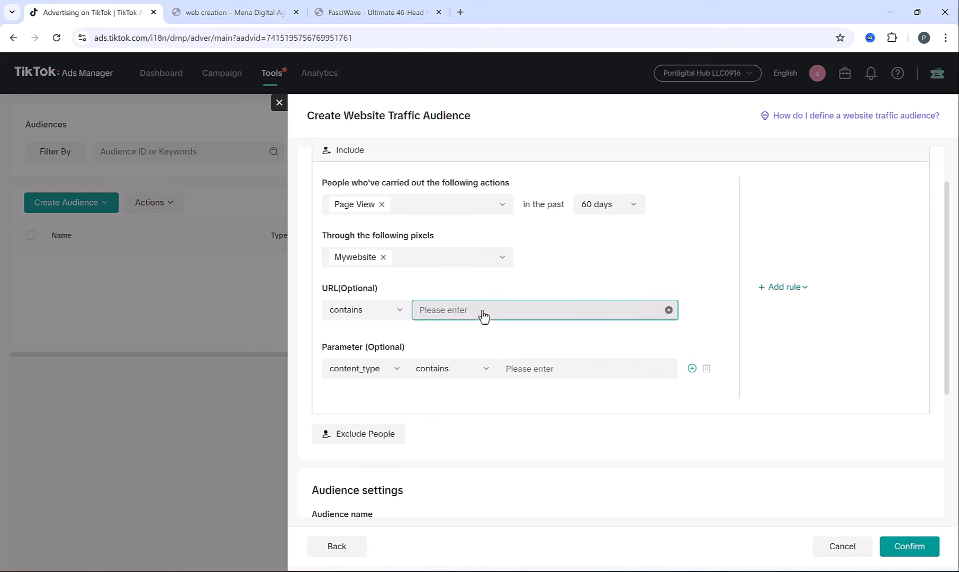
{"action": "key", "text": "ctrl+v"}
{"action": "key", "text": "Return"}
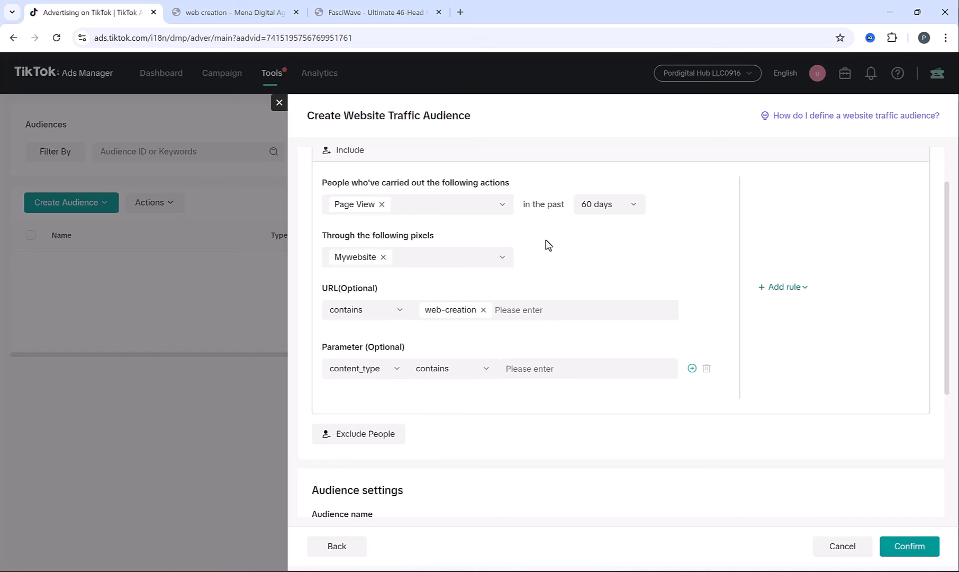
{"action": "scroll", "coordinate": [524, 297], "scroll_direction": "down", "scroll_amount": 3}
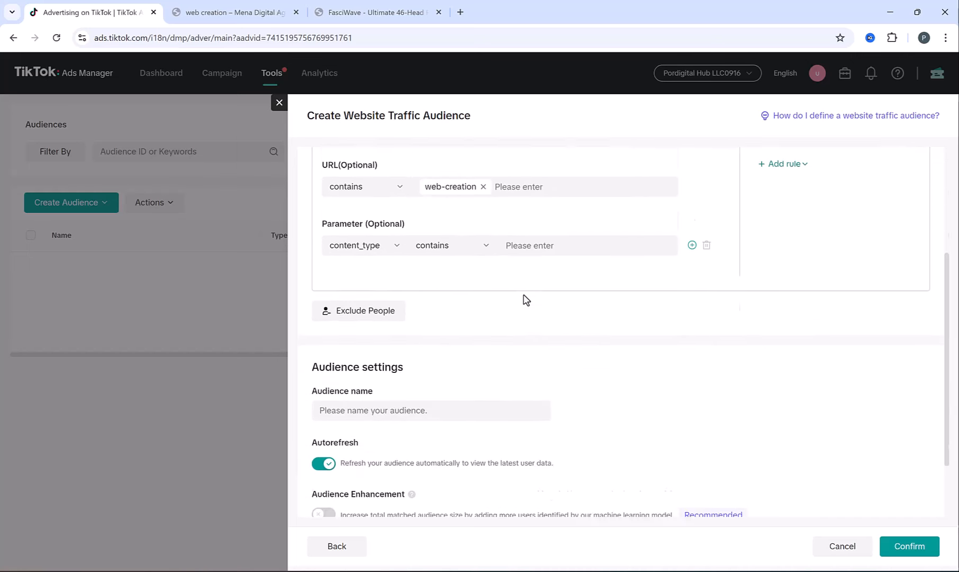
{"action": "left_click", "coordinate": [424, 381]}
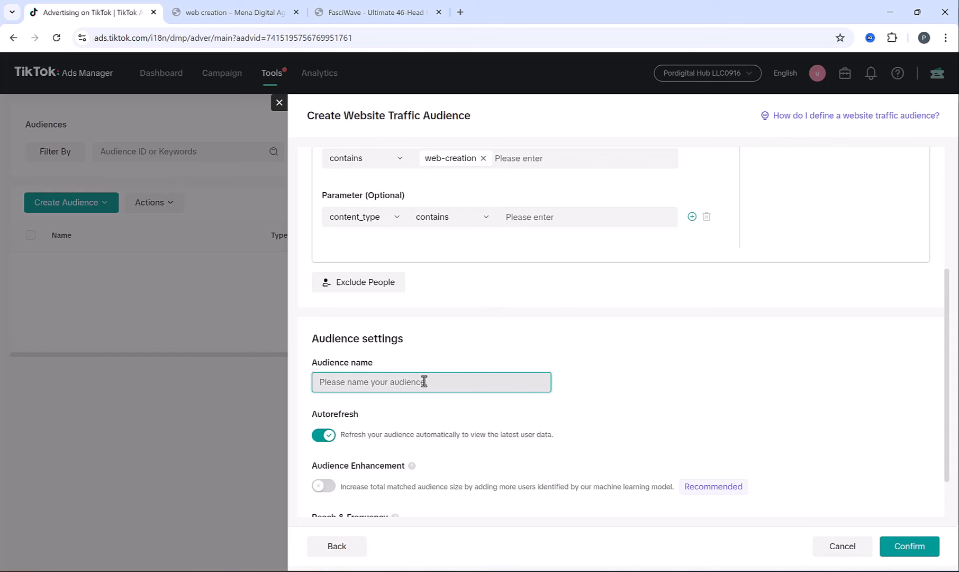
{"action": "type", "text": "W"}
{"action": "type", "text": "udience"}
{"action": "scroll", "coordinate": [655, 473], "scroll_direction": "down", "scroll_amount": 1}
{"action": "left_click", "coordinate": [924, 553]}
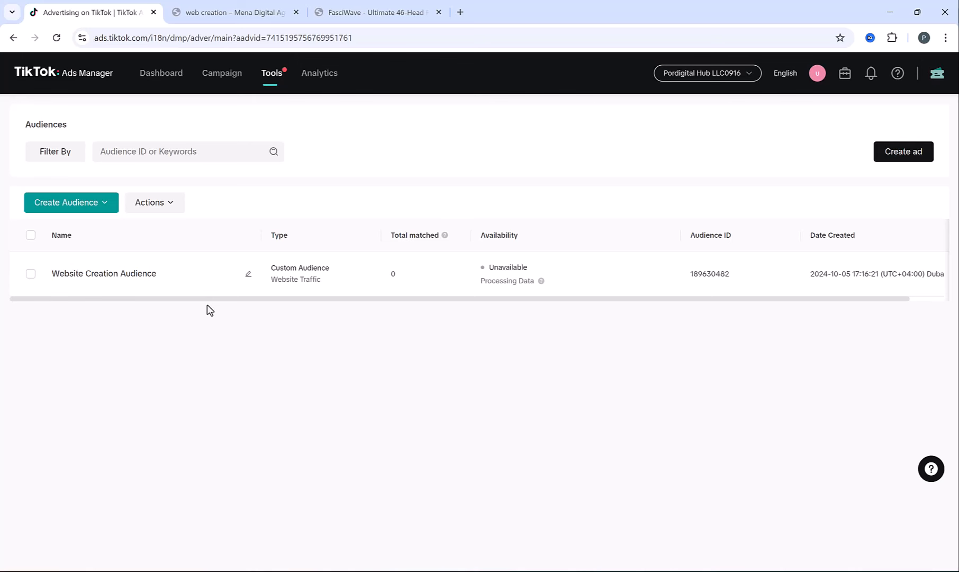
- Start another Website Traffic custom audience that includes all 13 website events
{"action": "left_click", "coordinate": [70, 205]}
{"action": "left_click", "coordinate": [66, 227]}
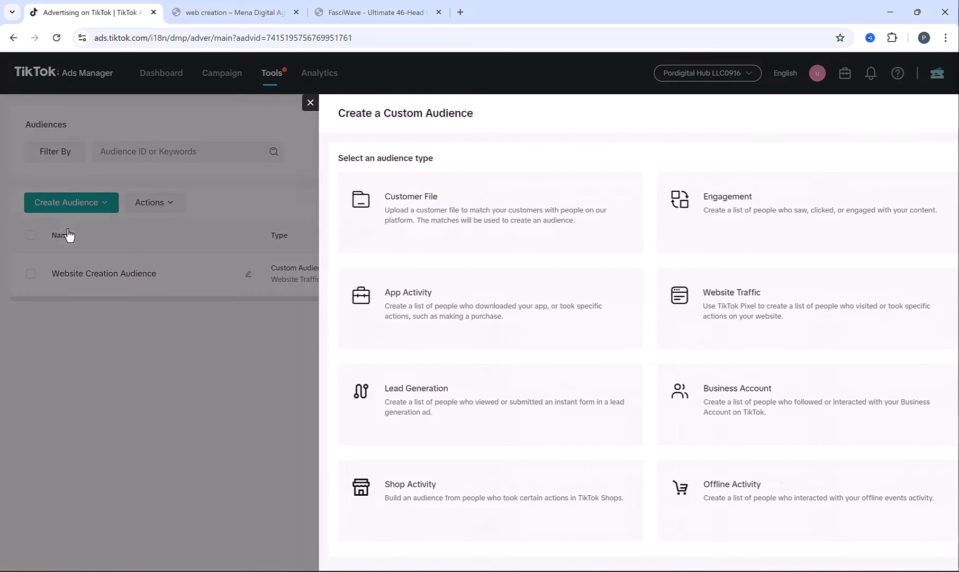
{"action": "left_click", "coordinate": [723, 319]}
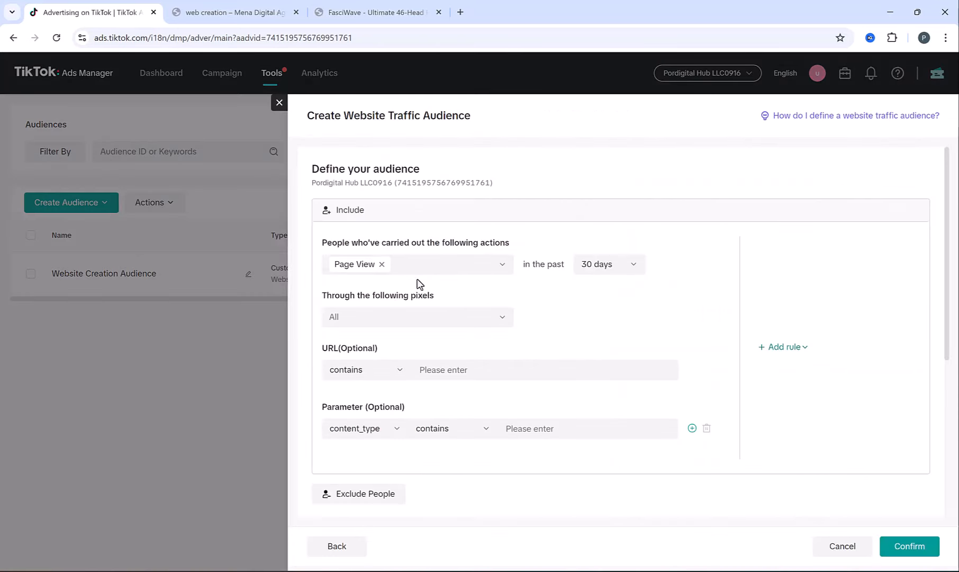
{"action": "left_click", "coordinate": [424, 270]}
{"action": "left_click", "coordinate": [370, 289]}
{"action": "left_click", "coordinate": [339, 333]}
{"action": "left_click", "coordinate": [338, 369]}
{"action": "left_click", "coordinate": [337, 389]}
{"action": "scroll", "coordinate": [336, 398], "scroll_direction": "down", "scroll_amount": 1}
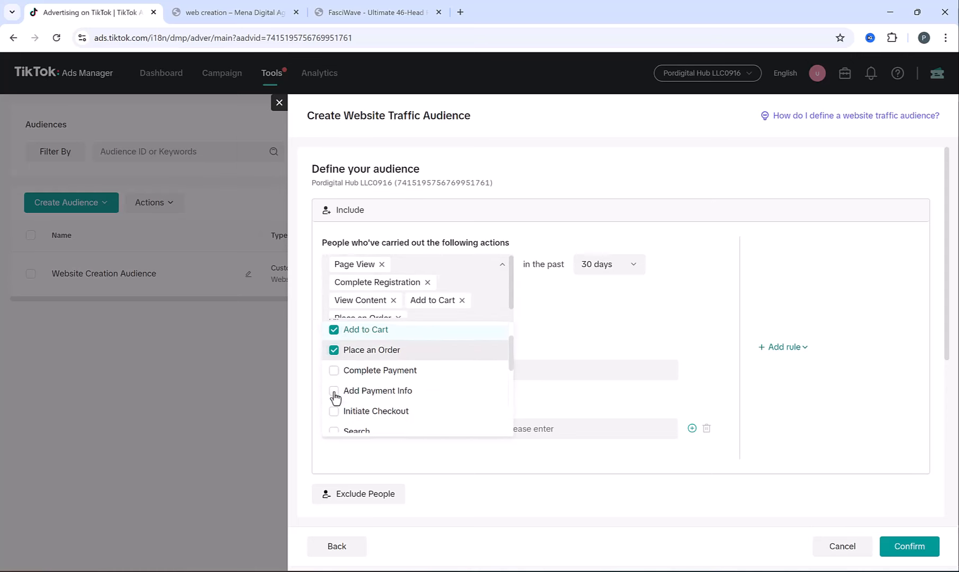
{"action": "left_click", "coordinate": [336, 360]}
{"action": "left_click", "coordinate": [336, 380]}
{"action": "left_click", "coordinate": [337, 403]}
{"action": "left_click", "coordinate": [337, 420]}
{"action": "left_click", "coordinate": [337, 420]}
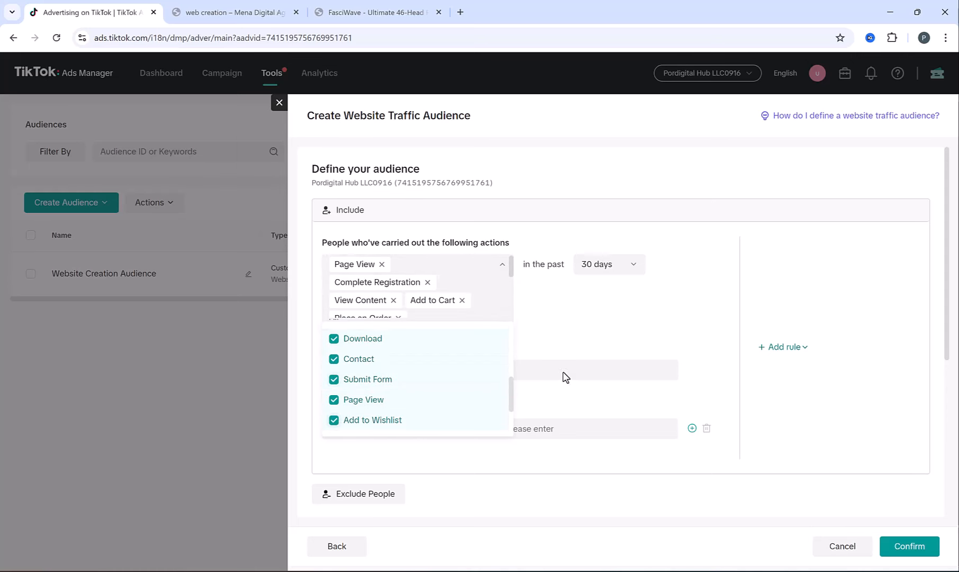
{"action": "left_click", "coordinate": [578, 323]}
- Set a 60-day lookback, name it 'All Website Audience', save it, and return to campaigns
{"action": "left_click", "coordinate": [607, 267]}
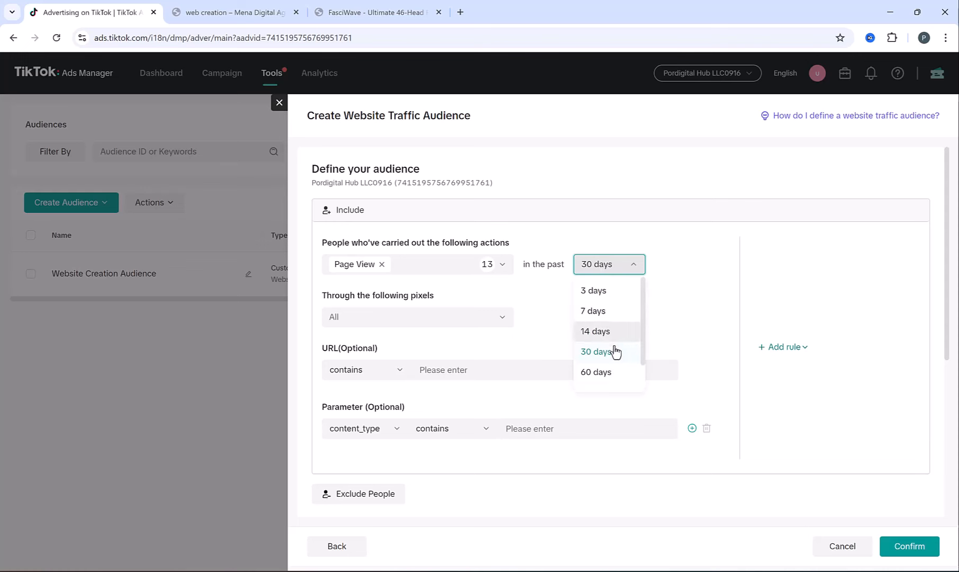
{"action": "left_click", "coordinate": [596, 368]}
{"action": "scroll", "coordinate": [550, 339], "scroll_direction": "down", "scroll_amount": 1}
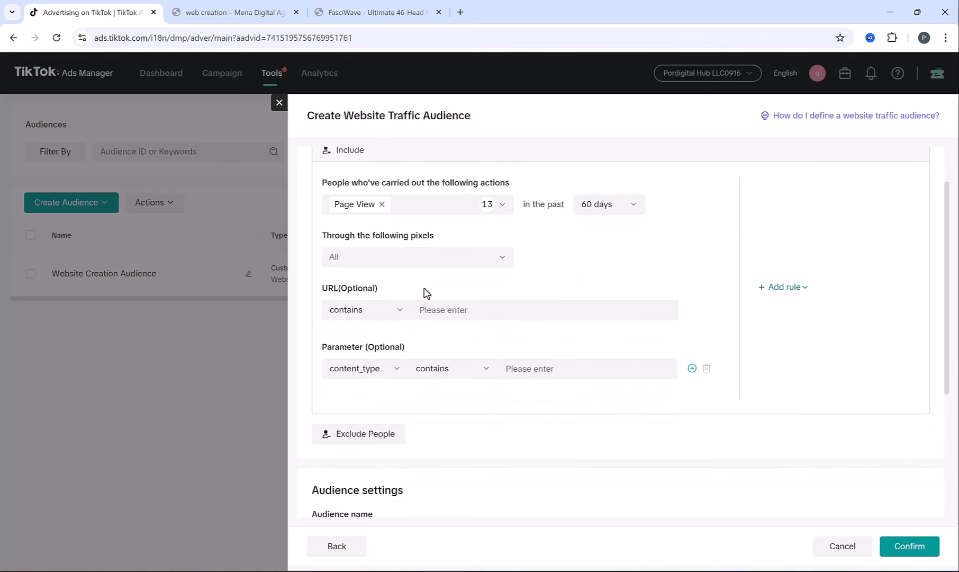
{"action": "scroll", "coordinate": [424, 294], "scroll_direction": "down", "scroll_amount": 3}
{"action": "left_click", "coordinate": [409, 351]}
{"action": "type", "text": "Al"}
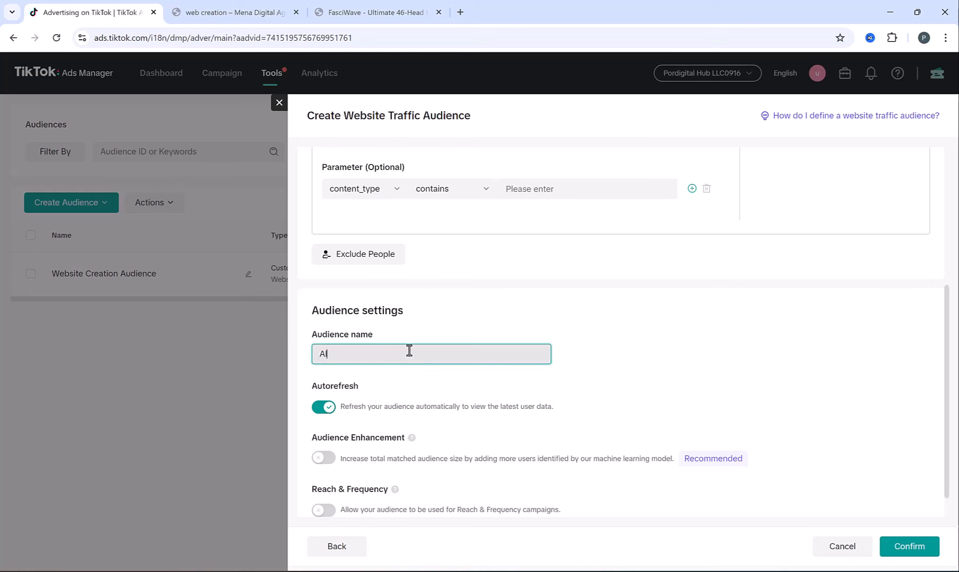
{"action": "type", "text": "l Website Audience"}
{"action": "left_click", "coordinate": [912, 547]}
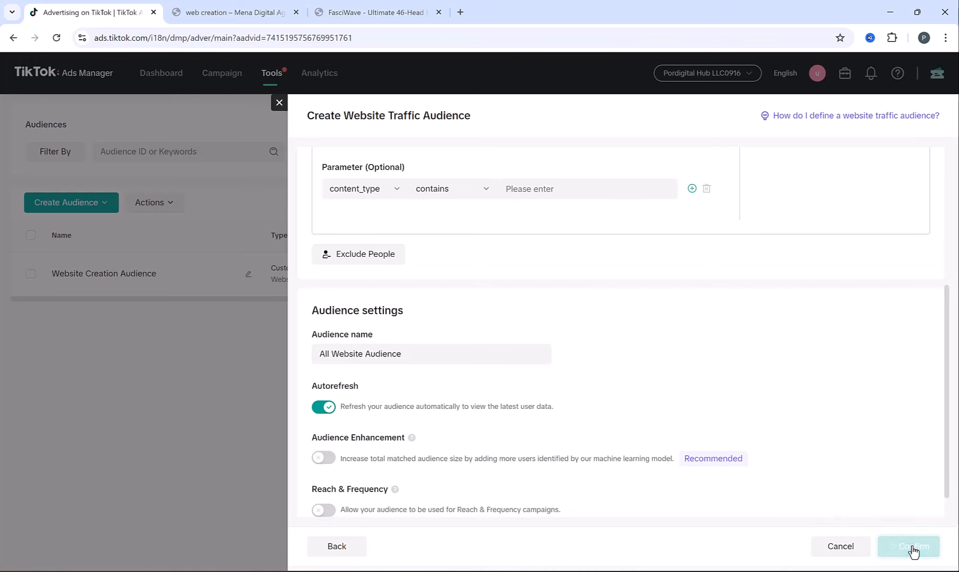
{"action": "left_click", "coordinate": [222, 79]}
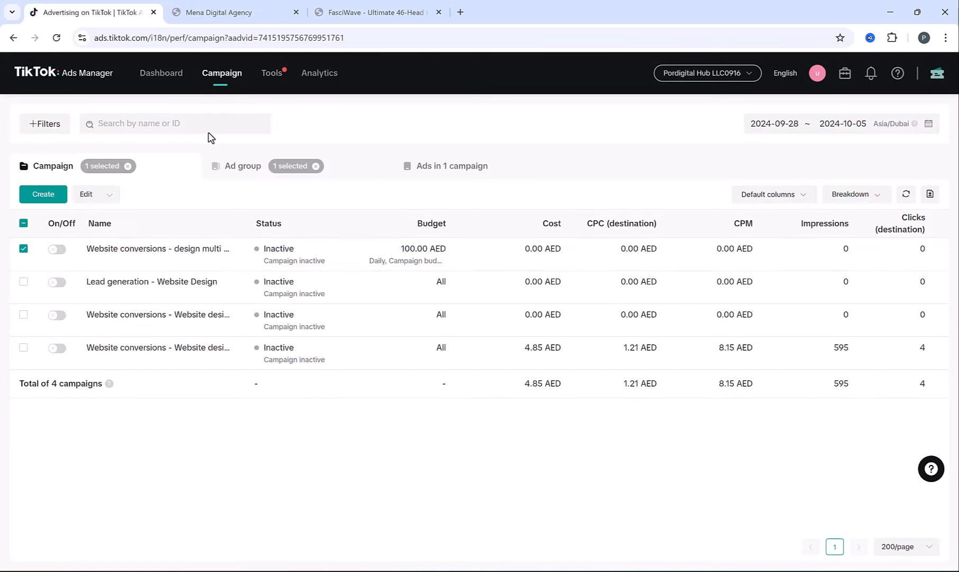
- Create a Website conversions campaign named 'Website conversions - Retargeting'
{"action": "left_click", "coordinate": [32, 193]}
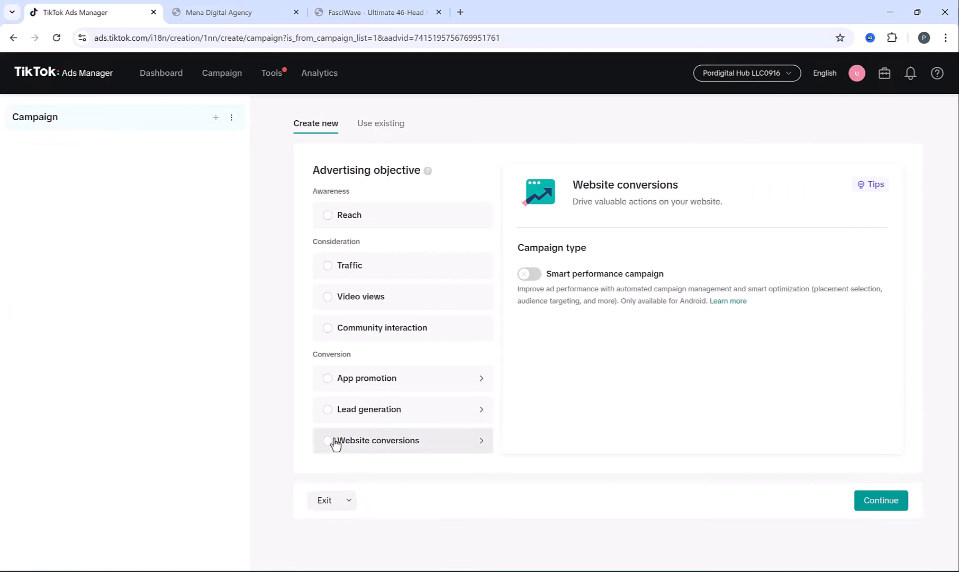
{"action": "left_click", "coordinate": [339, 440]}
{"action": "scroll", "coordinate": [540, 353], "scroll_direction": "down", "scroll_amount": 4}
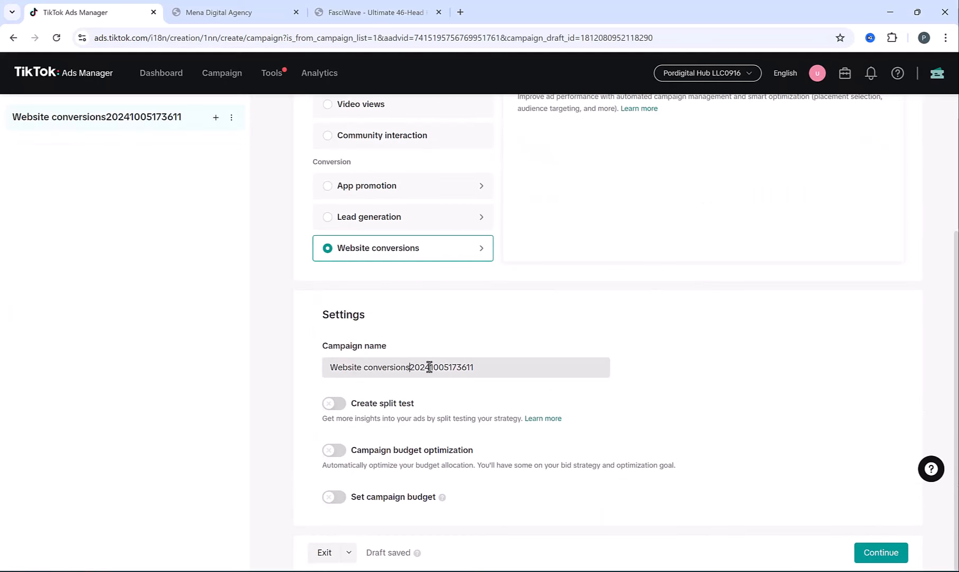
{"action": "left_click_drag", "start_coordinate": [411, 367], "coordinate": [731, 371]}
{"action": "type", "text": "- Tr"}
{"action": "key", "text": "BackSpace"}
{"action": "key", "text": "BackSpace"}
{"action": "type", "text": "Retargeting"}
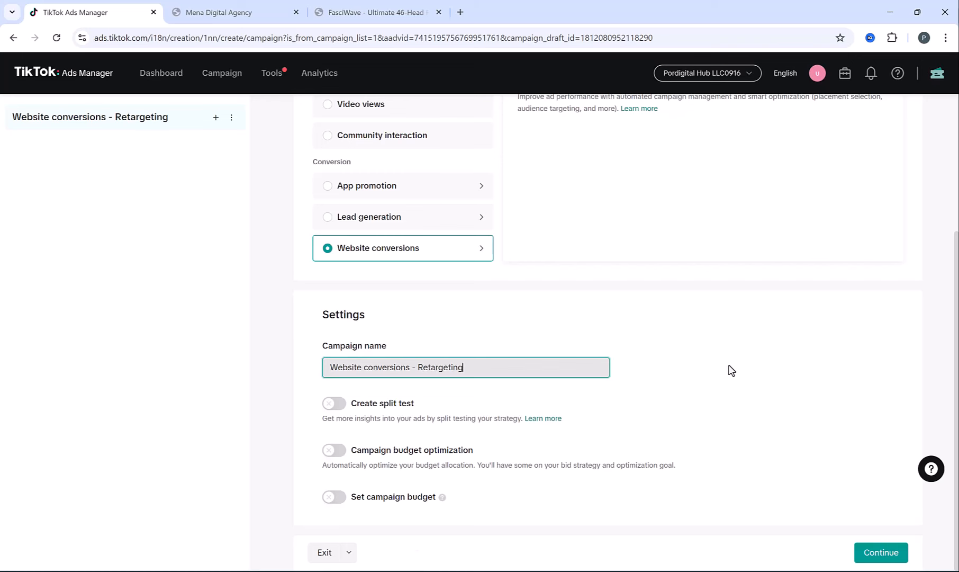
{"action": "left_click", "coordinate": [879, 551]}
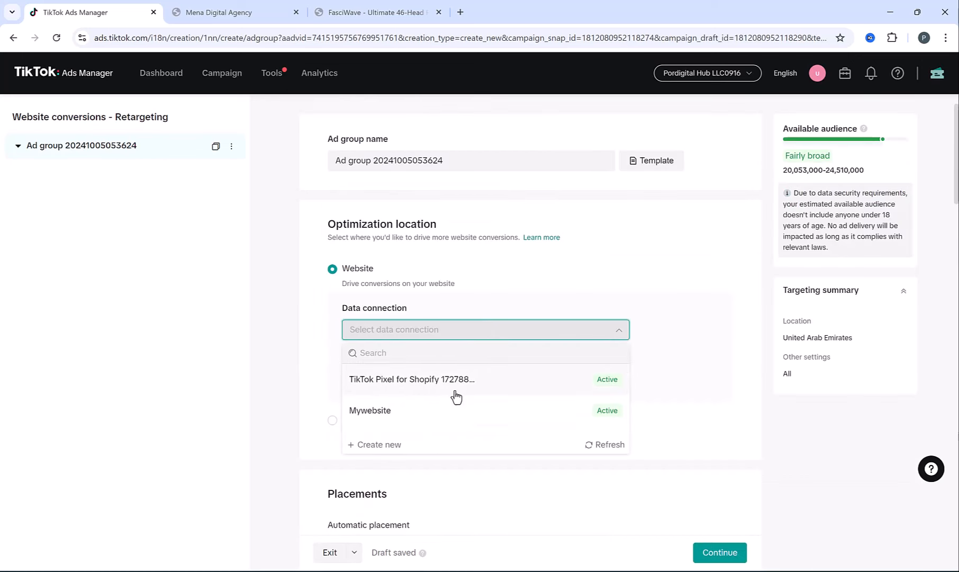
- Connect the ad group to the Mywebsite data source and browse the Include audience options without choosing one
{"action": "left_click", "coordinate": [454, 405]}
{"action": "scroll", "coordinate": [495, 265], "scroll_direction": "down", "scroll_amount": 10}
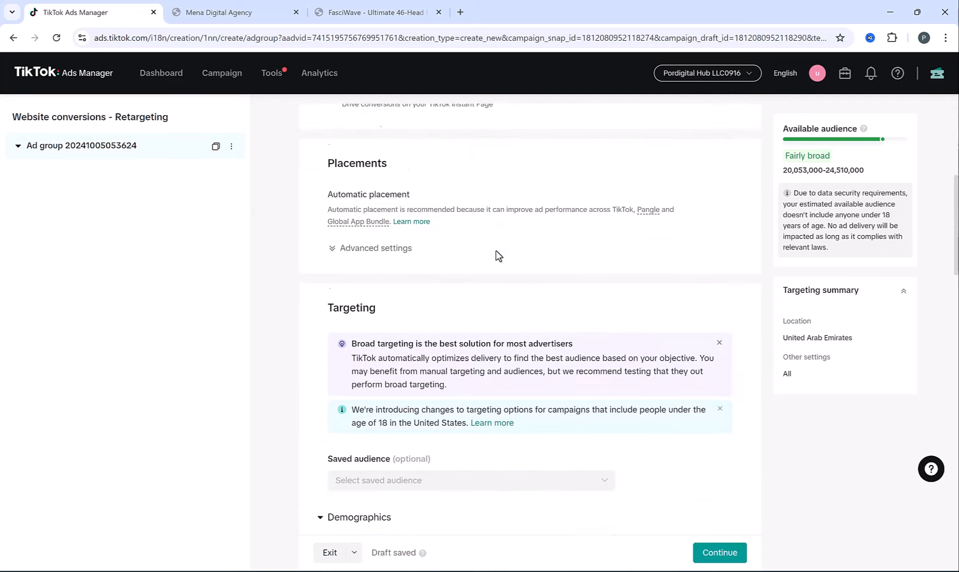
{"action": "scroll", "coordinate": [497, 255], "scroll_direction": "down", "scroll_amount": 8}
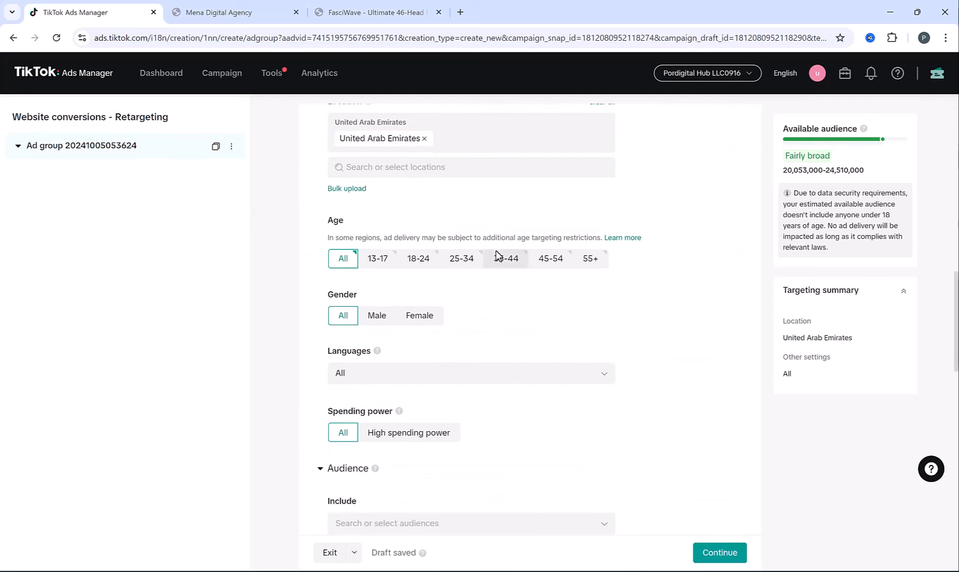
{"action": "left_click", "coordinate": [379, 343]}
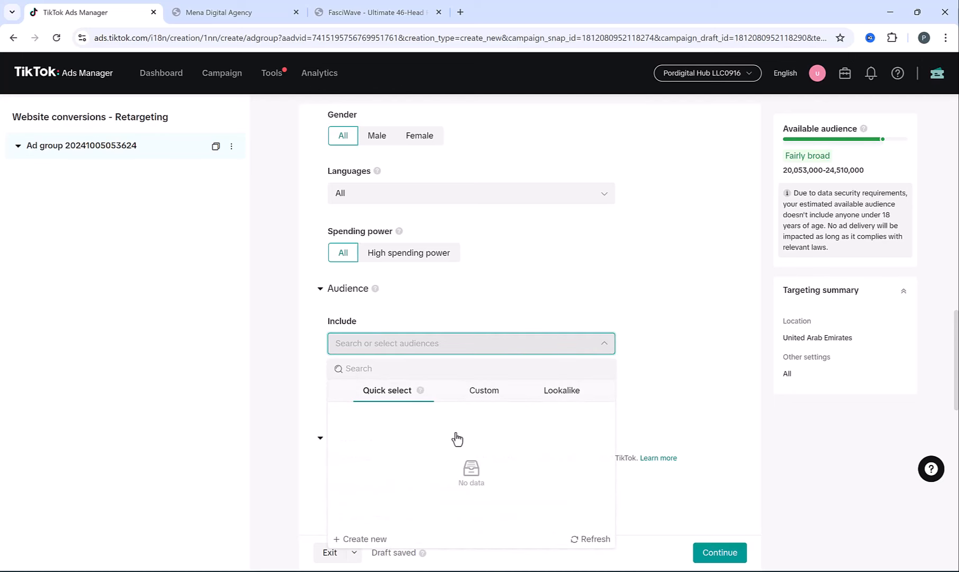
{"action": "left_click", "coordinate": [487, 393]}
{"action": "left_click", "coordinate": [396, 395]}
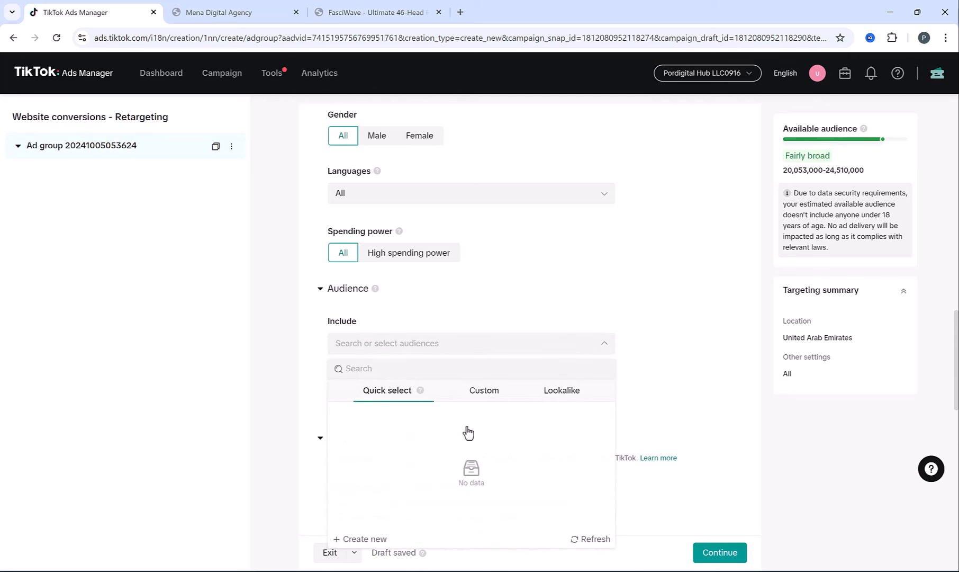
{"action": "left_click", "coordinate": [480, 395]}
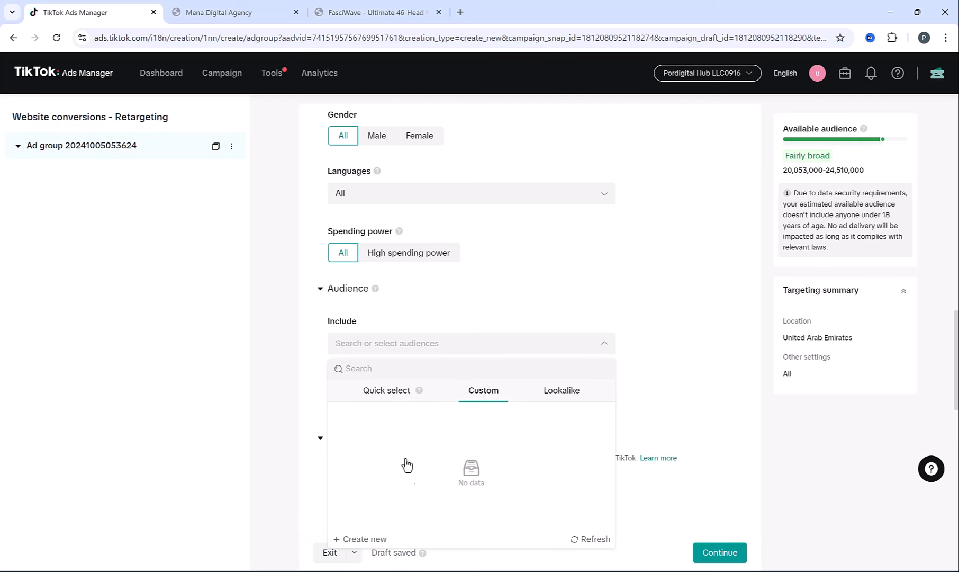
{"action": "left_click", "coordinate": [317, 354]}
{"action": "scroll", "coordinate": [317, 354], "scroll_direction": "down", "scroll_amount": 4}
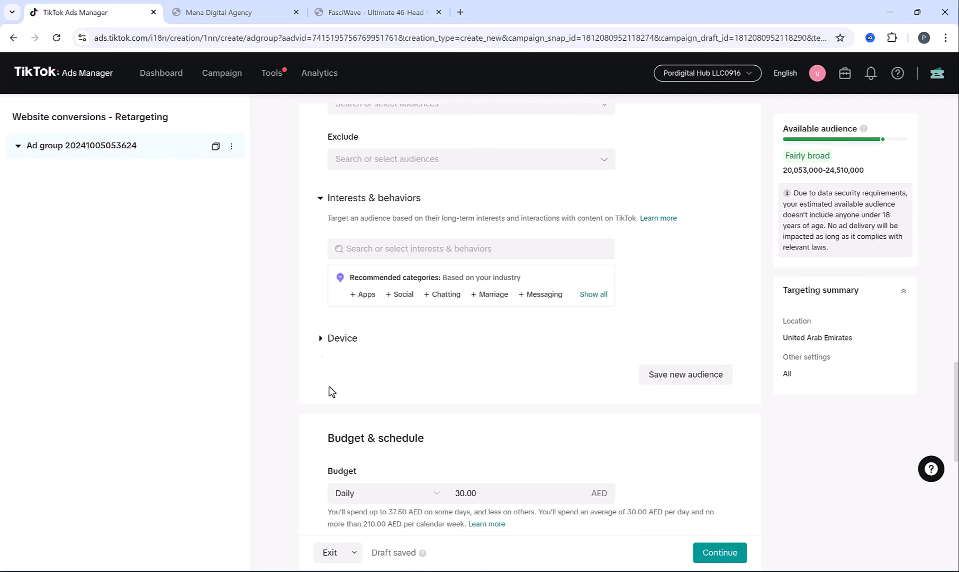
{"action": "scroll", "coordinate": [343, 369], "scroll_direction": "up", "scroll_amount": 2}
{"action": "scroll", "coordinate": [320, 391], "scroll_direction": "up", "scroll_amount": 1}
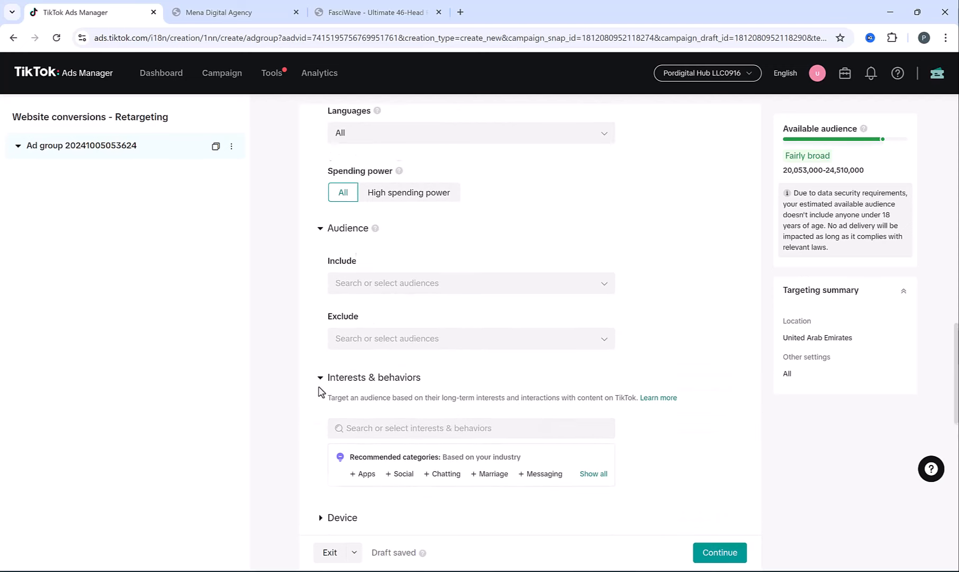
{"action": "scroll", "coordinate": [315, 390], "scroll_direction": "down", "scroll_amount": 1}
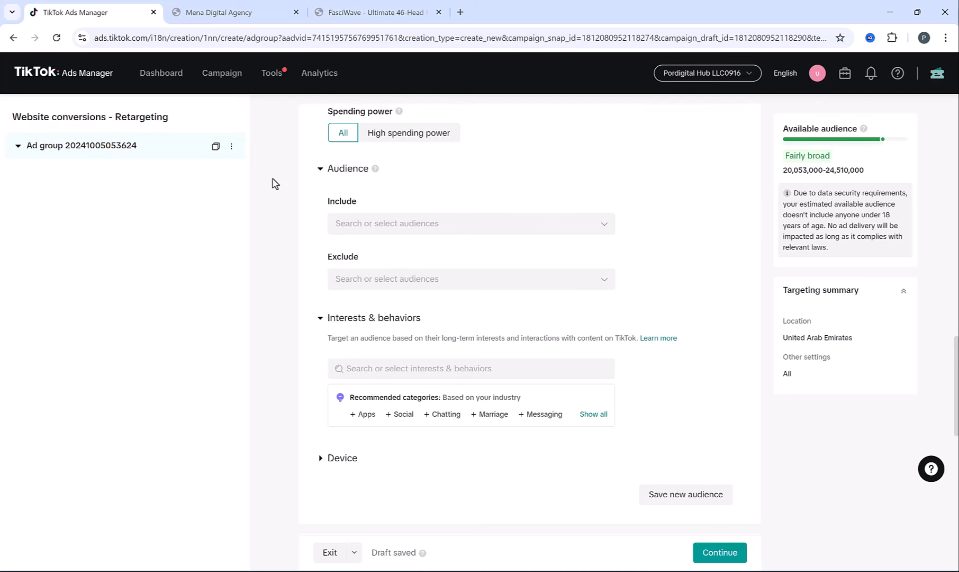
{"action": "mouse_move", "coordinate": [280, 83]}
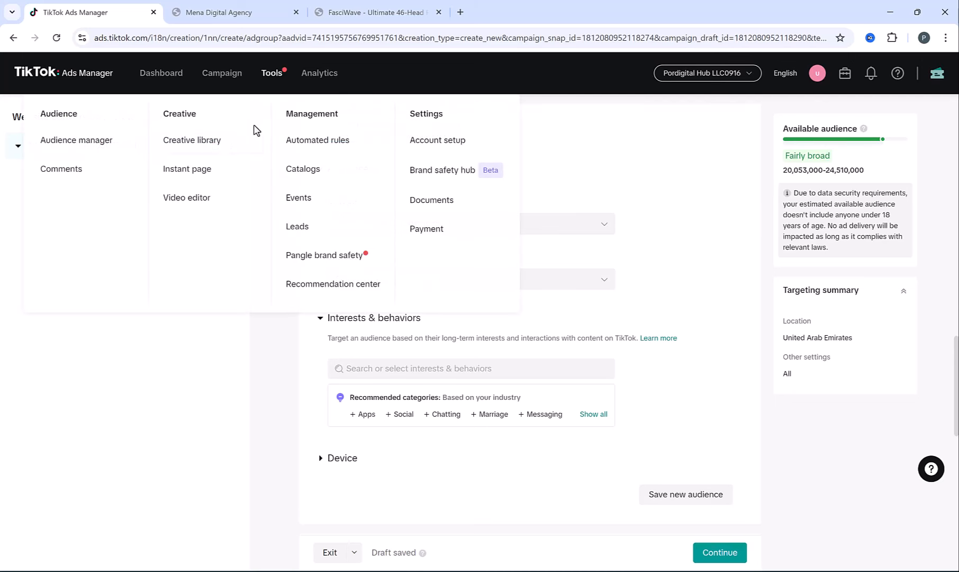
- Leave the draft for Tools > Instant page, then open the Leads Center, which has no lead data
{"action": "left_click", "coordinate": [185, 179]}
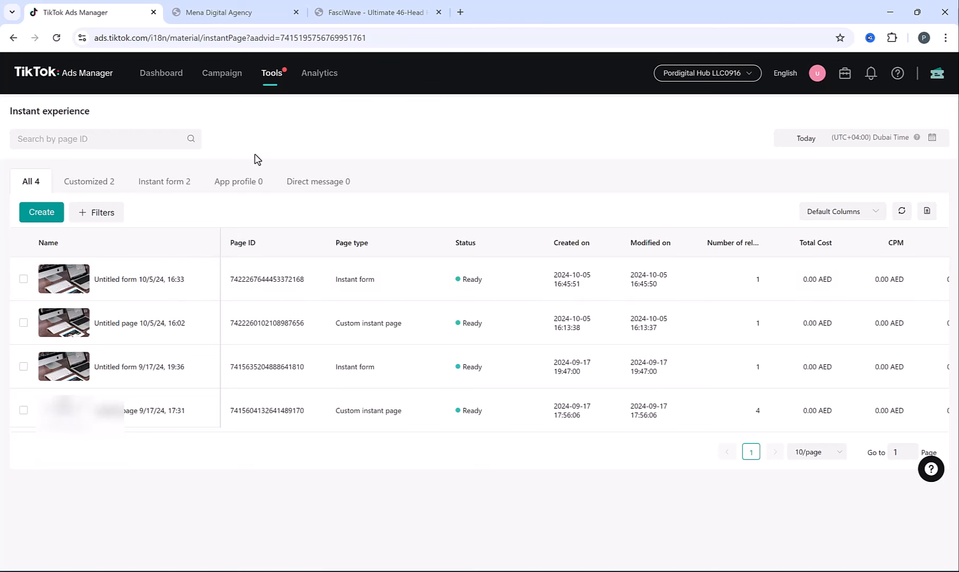
{"action": "mouse_move", "coordinate": [261, 83]}
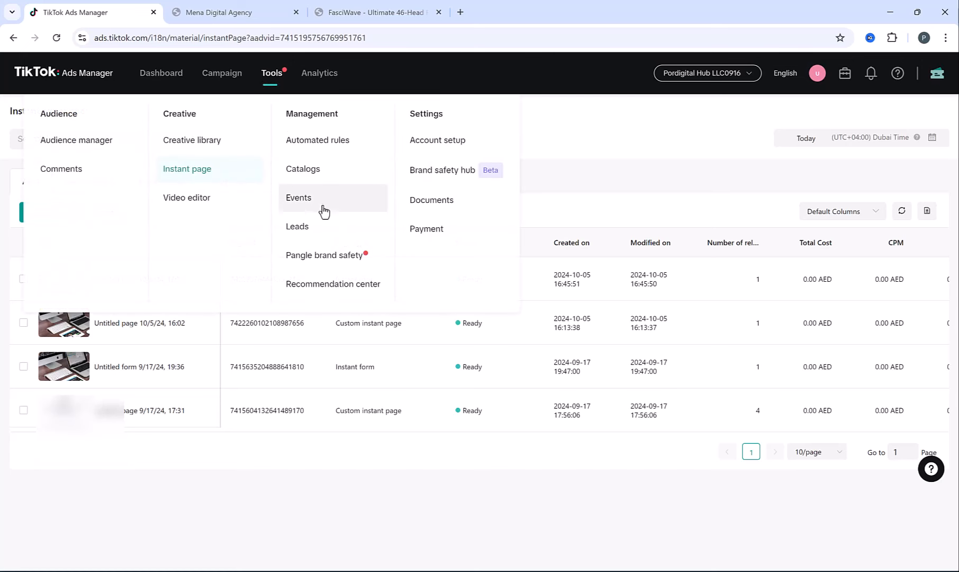
{"action": "left_click", "coordinate": [285, 234]}
{"action": "mouse_move", "coordinate": [270, 80]}
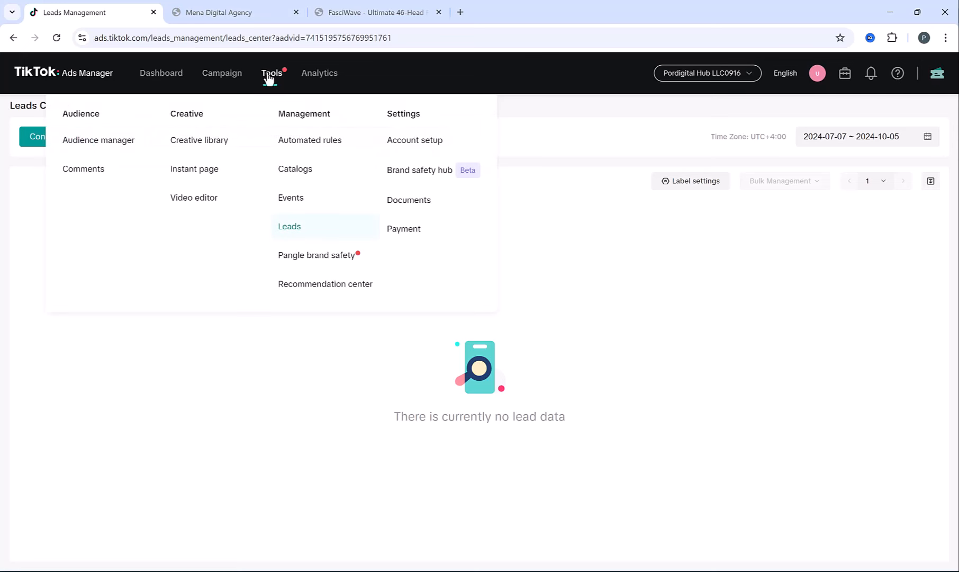